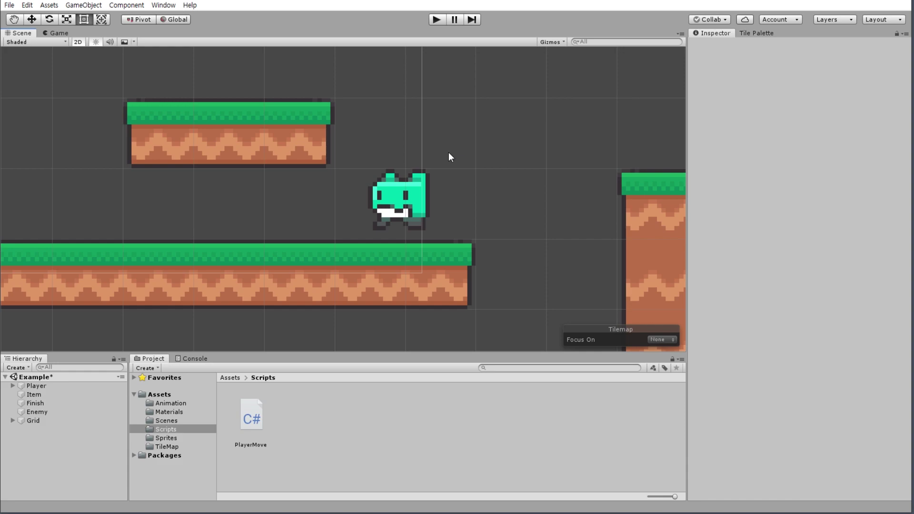
Pan and zoom the level view to see more of the scene
{"action": "middle_click_drag", "start_coordinate": [448, 152], "coordinate": [526, 160]}
{"action": "scroll", "coordinate": [476, 157], "scroll_direction": "down", "scroll_amount": 3}
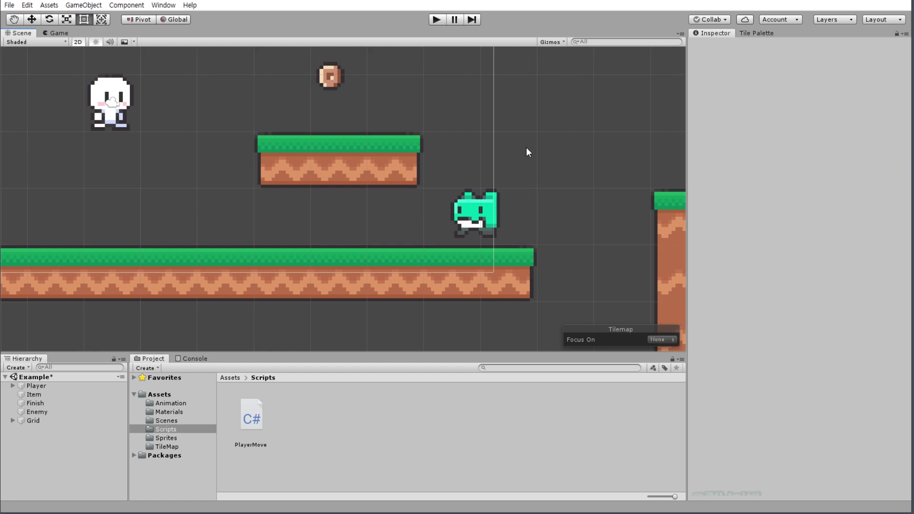
{"action": "mouse_move", "coordinate": [511, 142]}
{"action": "middle_mouse_down"}
{"action": "mouse_move", "coordinate": [571, 164]}
{"action": "mouse_move", "coordinate": [606, 163]}
{"action": "middle_mouse_up"}
{"action": "scroll", "coordinate": [542, 149], "scroll_direction": "down", "scroll_amount": 1}
{"action": "scroll", "coordinate": [548, 149], "scroll_direction": "down", "scroll_amount": 2}
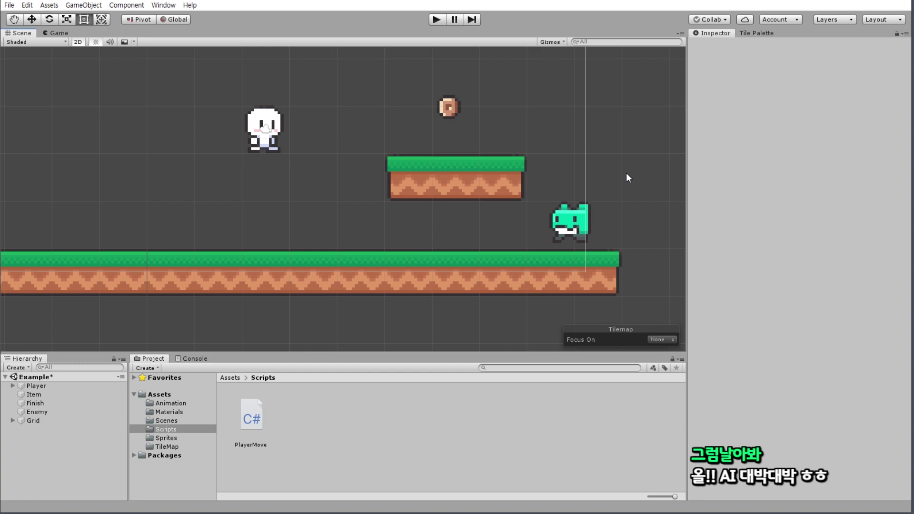
{"action": "mouse_move", "coordinate": [626, 173]}
{"action": "middle_mouse_down"}
{"action": "mouse_move", "coordinate": [642, 179]}
{"action": "mouse_move", "coordinate": [553, 172]}
{"action": "middle_mouse_up"}
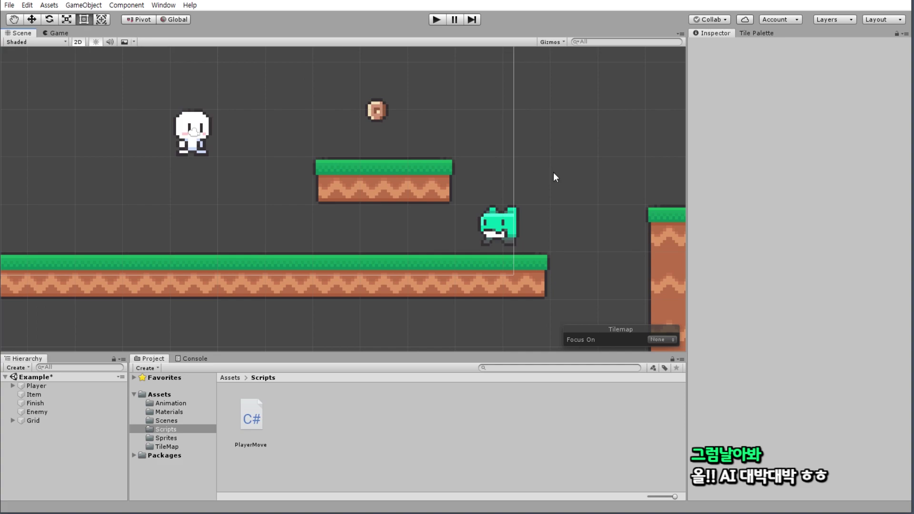
{"action": "scroll", "coordinate": [580, 190], "scroll_direction": "up", "scroll_amount": 2}
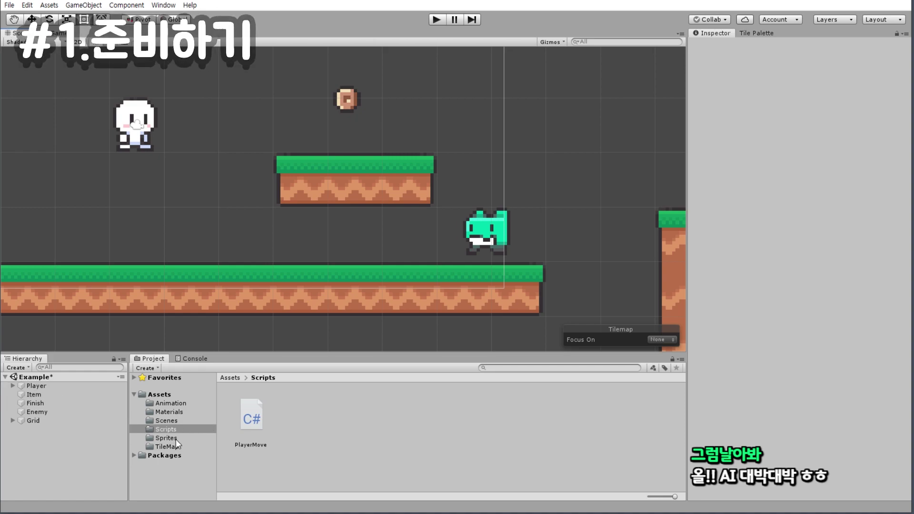
{"action": "scroll", "coordinate": [575, 221], "scroll_direction": "up", "scroll_amount": 3}
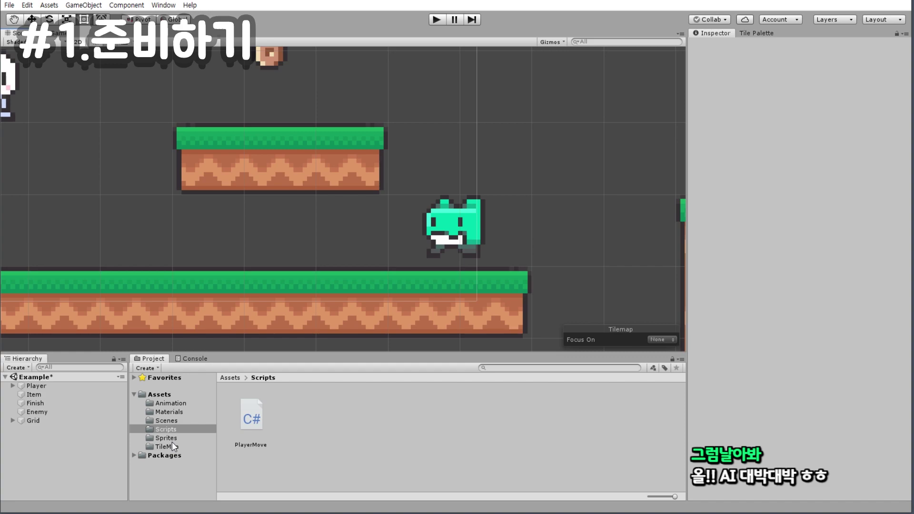
{"action": "middle_click_drag", "start_coordinate": [280, 232], "coordinate": [308, 236]}
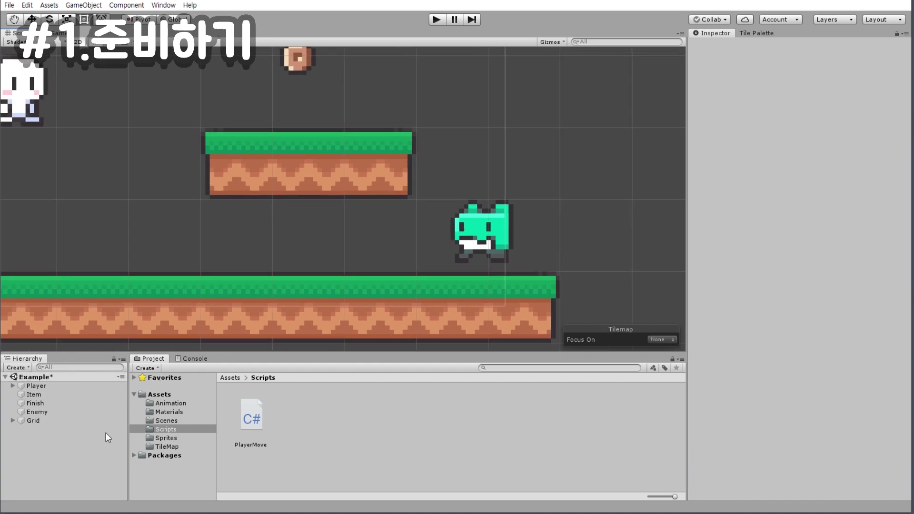
Select Enemy and open its Animator Controller in the Animator window
{"action": "left_click", "coordinate": [61, 419]}
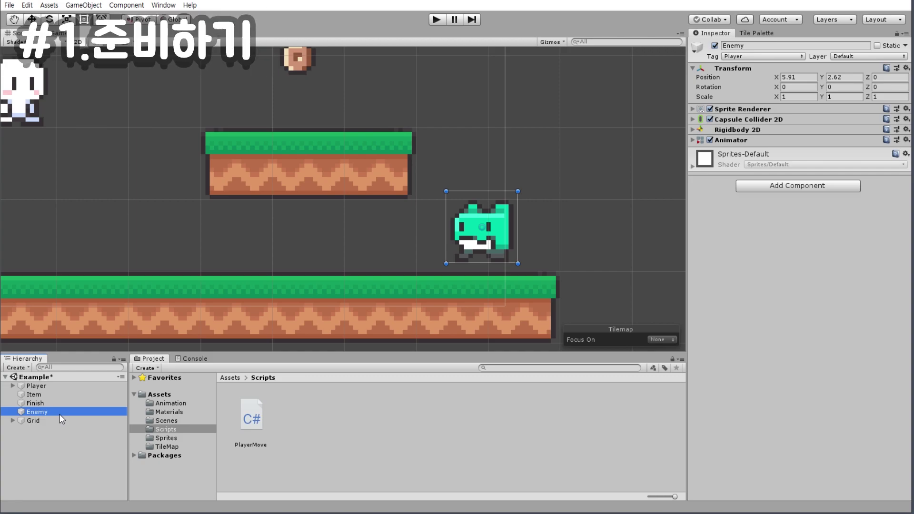
{"action": "left_click", "coordinate": [692, 141]}
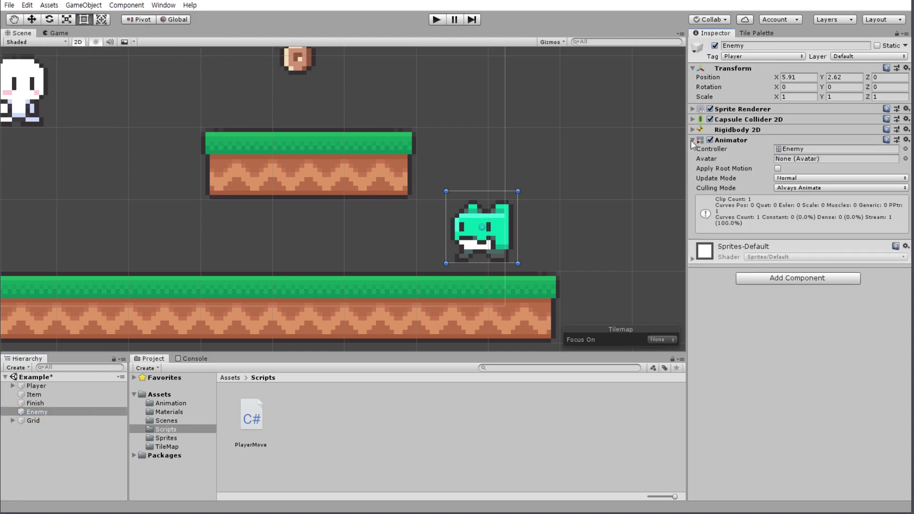
{"action": "double_click", "coordinate": [804, 151]}
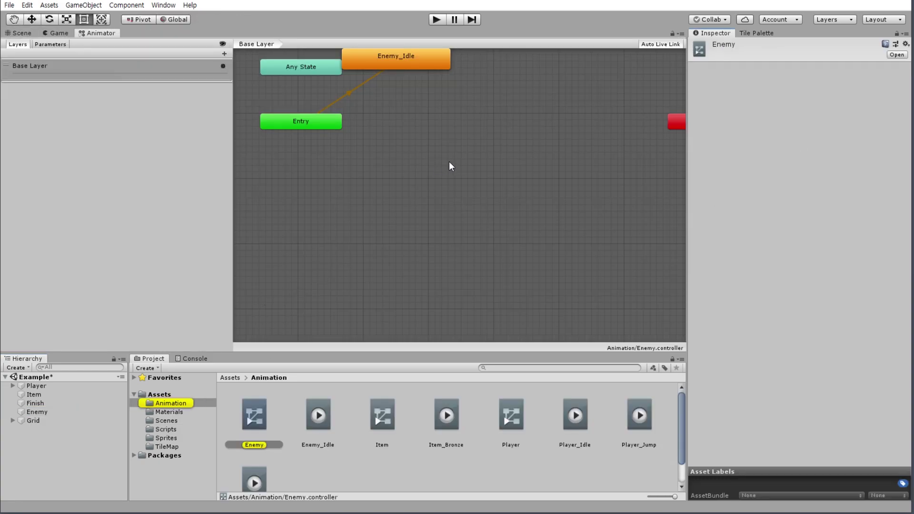
Stack Any State, Entry and Exit, and place Enemy_Idle to the right of Entry
{"action": "middle_click_drag", "start_coordinate": [449, 162], "coordinate": [423, 223]}
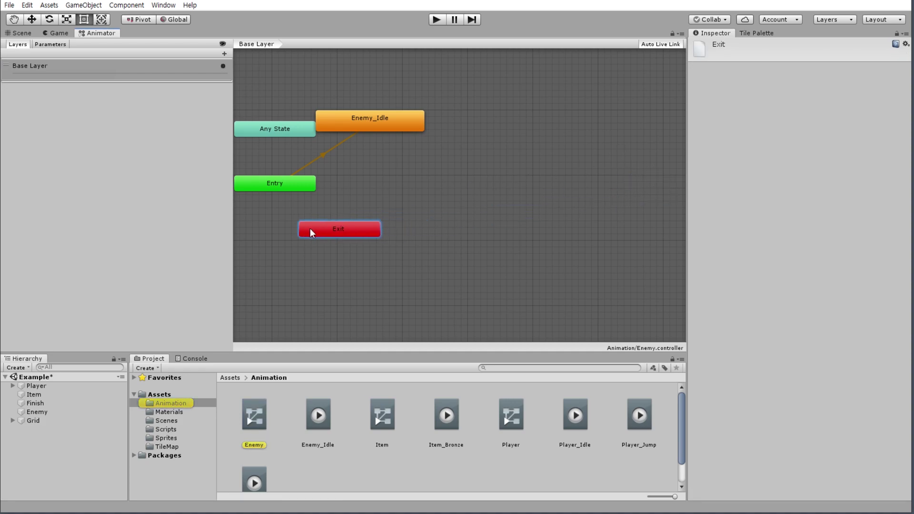
{"action": "left_click_drag", "start_coordinate": [659, 186], "coordinate": [251, 212]}
{"action": "left_click_drag", "start_coordinate": [284, 132], "coordinate": [283, 161]}
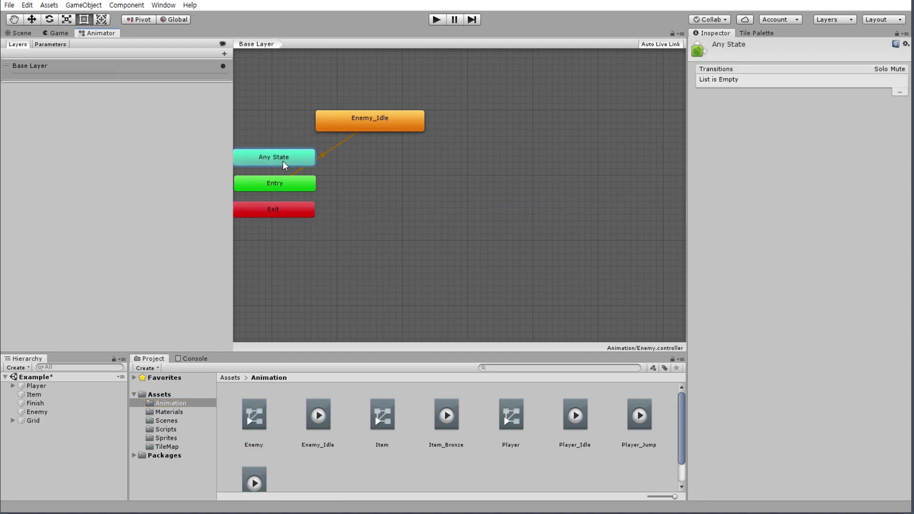
{"action": "left_click_drag", "start_coordinate": [290, 207], "coordinate": [291, 208]}
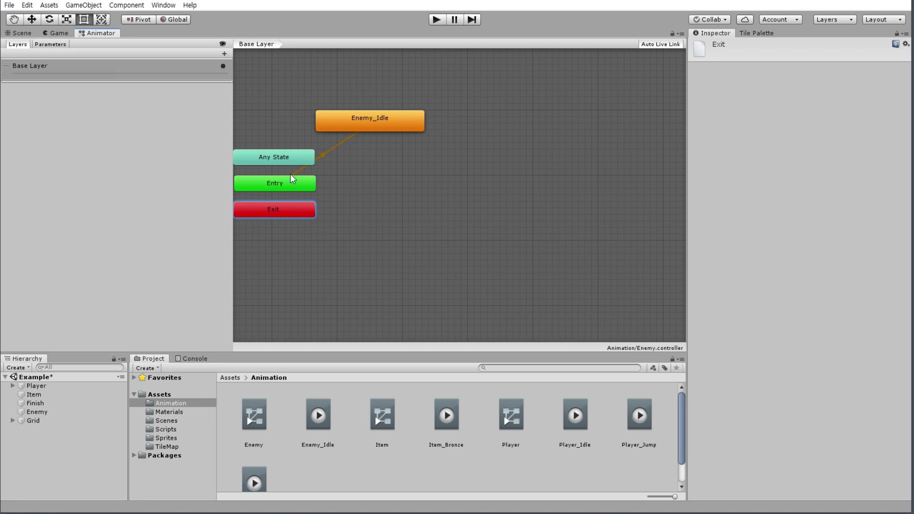
{"action": "left_click_drag", "start_coordinate": [358, 125], "coordinate": [380, 195]}
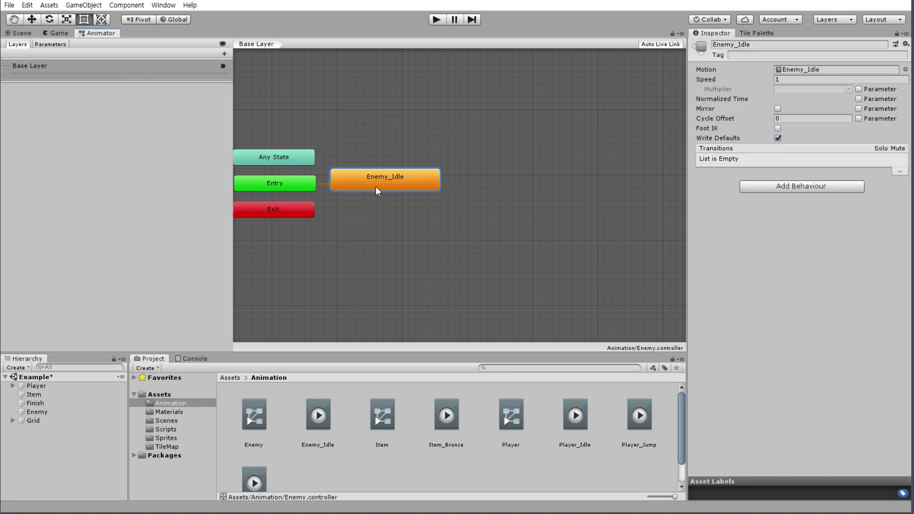
{"action": "key", "text": "a"}
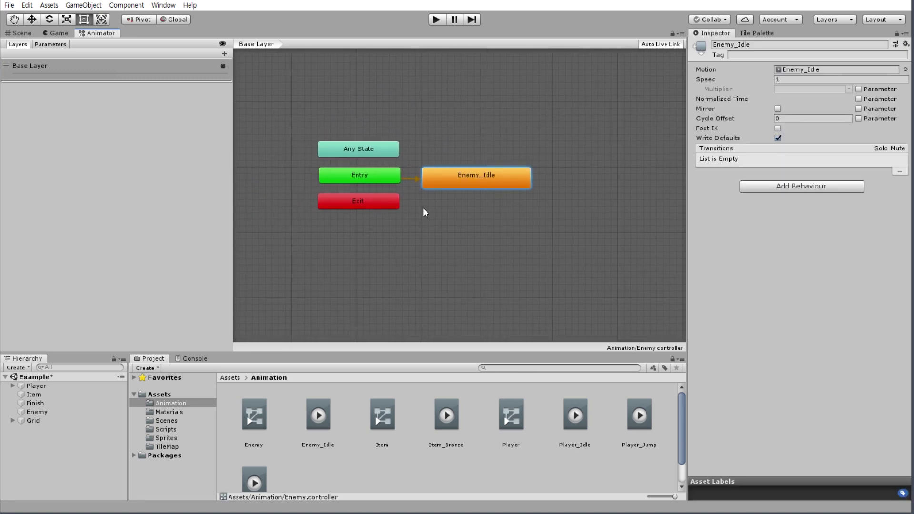
{"action": "scroll", "coordinate": [392, 178], "scroll_direction": "down", "scroll_amount": 3}
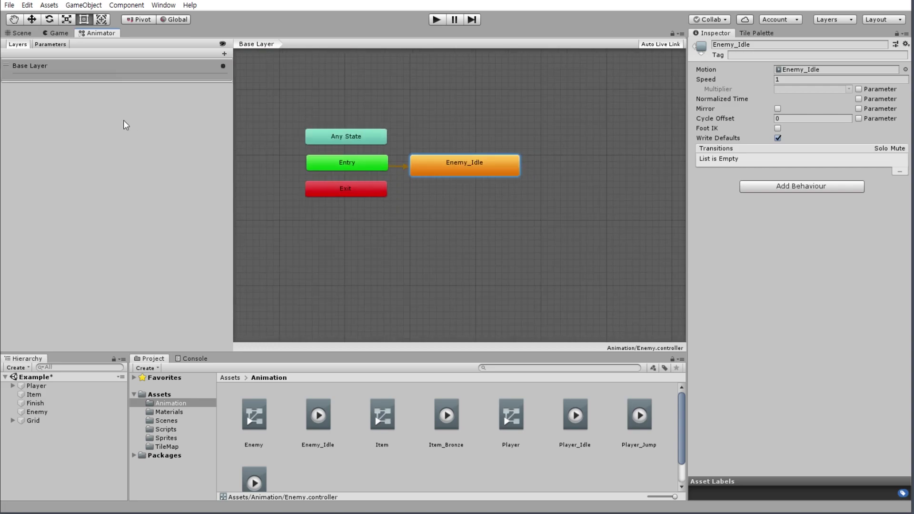
Drop sprites Unity_Total_13 through Unity_Total_16 onto the Enemy object
{"action": "left_click", "coordinate": [27, 32]}
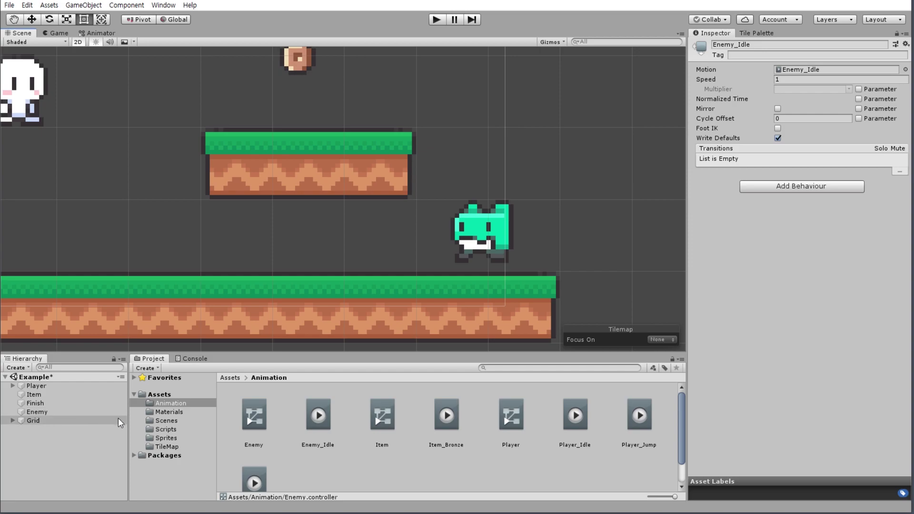
{"action": "left_click", "coordinate": [165, 430]}
{"action": "left_click", "coordinate": [166, 438]}
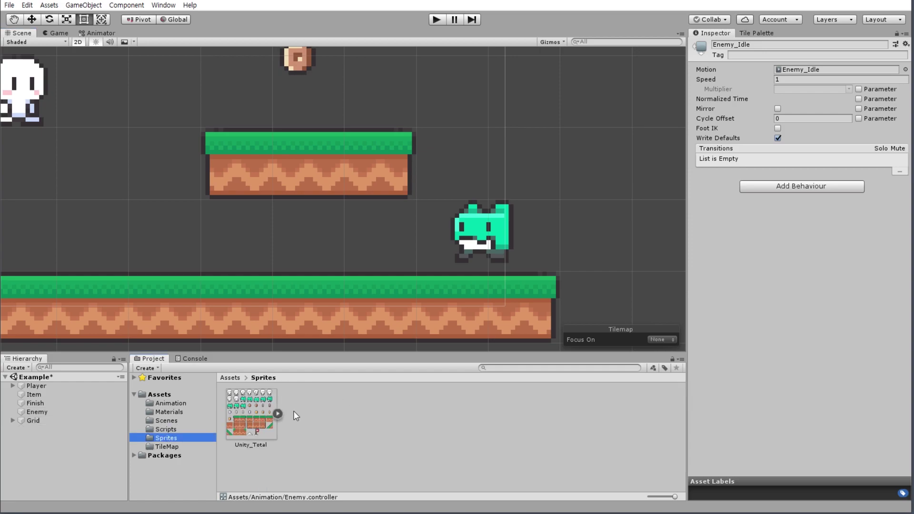
{"action": "left_click", "coordinate": [278, 414]}
{"action": "scroll", "coordinate": [530, 444], "scroll_direction": "down", "scroll_amount": 2}
{"action": "scroll", "coordinate": [544, 442], "scroll_direction": "down", "scroll_amount": 2}
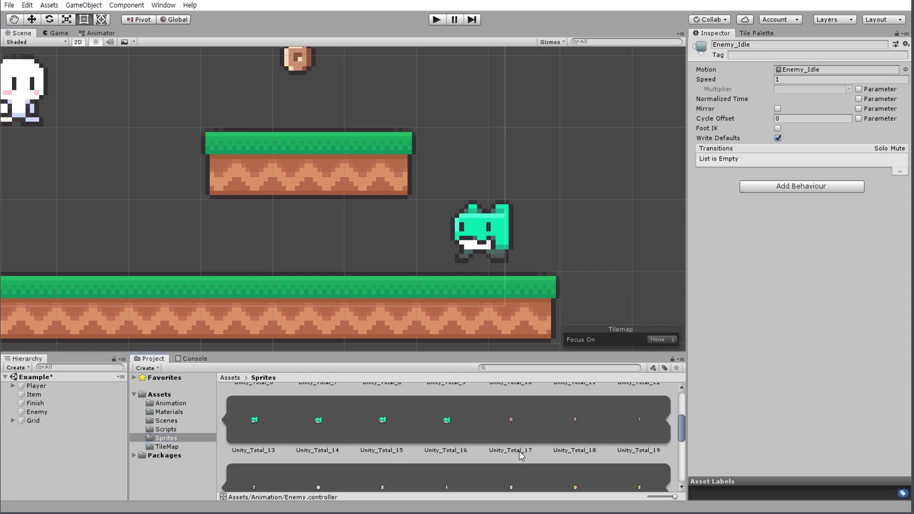
{"action": "left_click", "coordinate": [268, 422]}
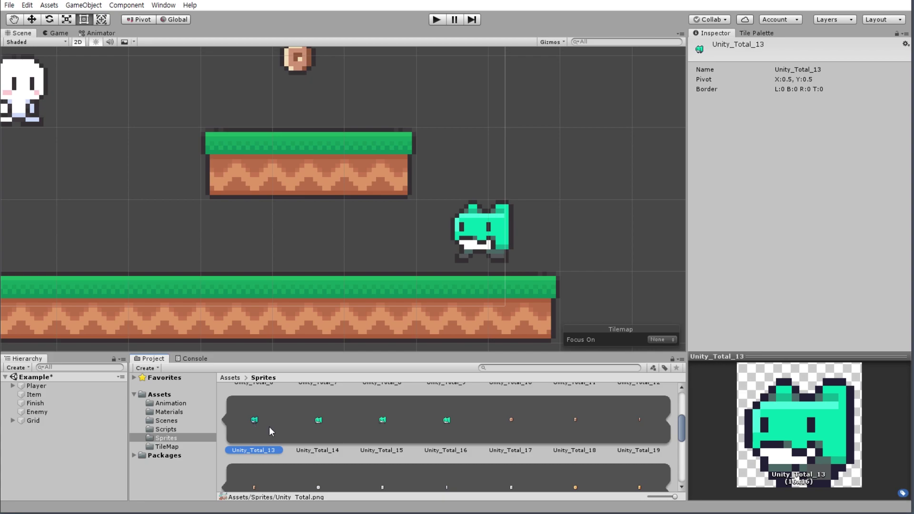
{"action": "left_click", "coordinate": [439, 428], "text": "shift"}
{"action": "left_click_drag", "start_coordinate": [273, 408], "coordinate": [38, 415]}
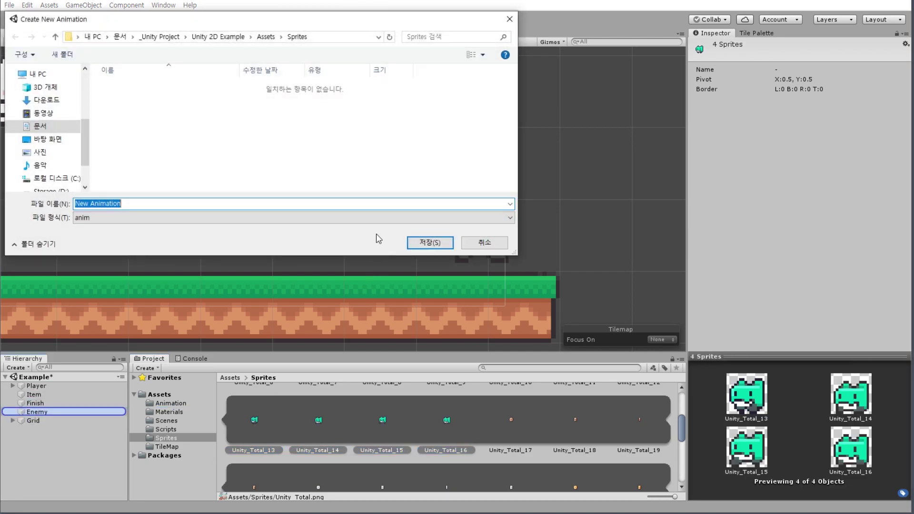
Save the new clip as Enemy_Walk.anim in the Assets/Animation folder
{"action": "left_click", "coordinate": [261, 38]}
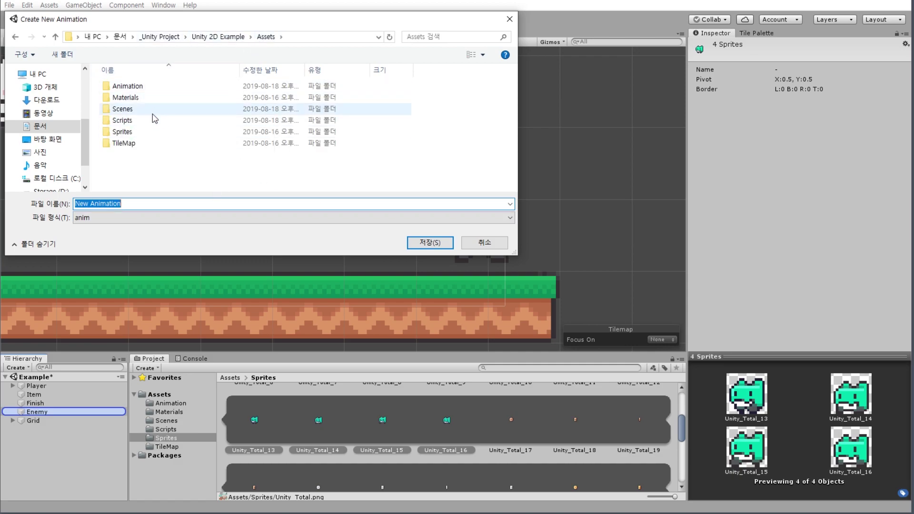
{"action": "double_click", "coordinate": [152, 86]}
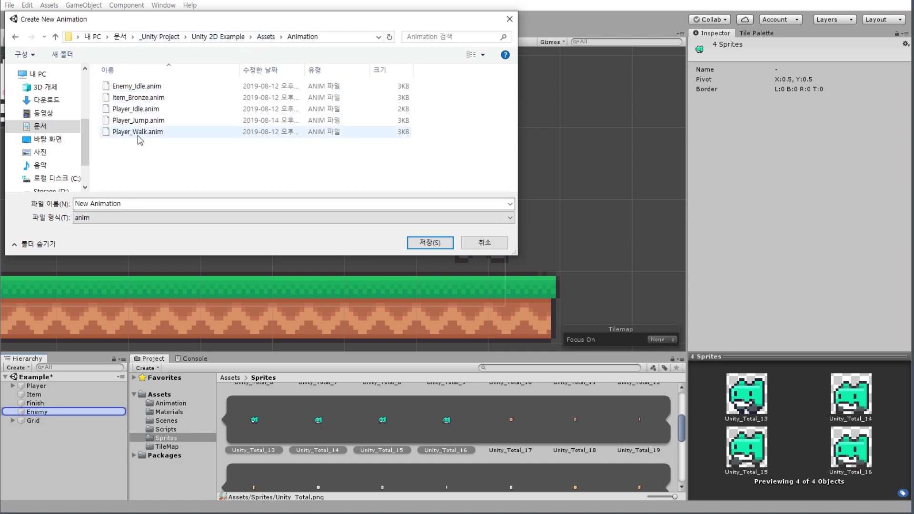
{"action": "left_click", "coordinate": [142, 88]}
{"action": "left_click", "coordinate": [108, 204]}
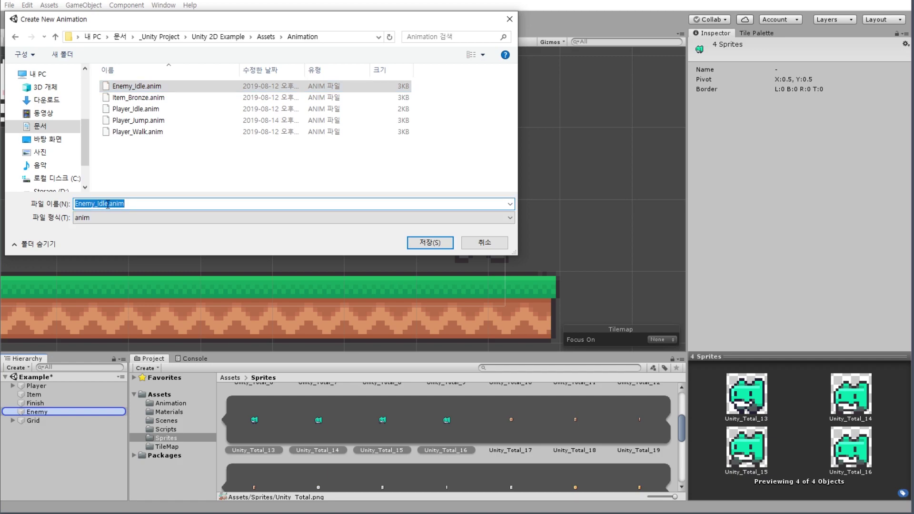
{"action": "left_click", "coordinate": [108, 204]}
{"action": "key", "text": "BackSpace"}
{"action": "key", "text": "BackSpace"}
{"action": "key", "text": "BackSpace"}
{"action": "key", "text": "BackSpace"}
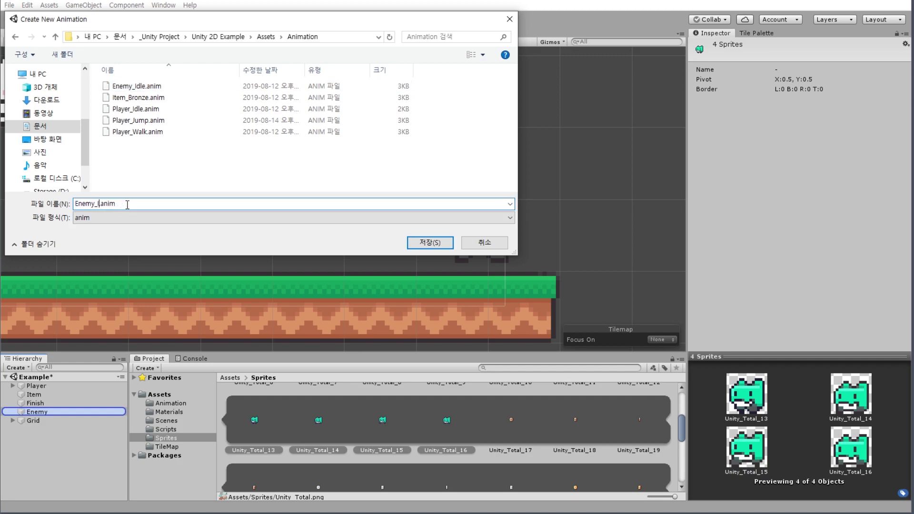
{"action": "key", "text": "BackSpace"}
{"action": "type", "text": "W"}
{"action": "type", "text": "al"}
{"action": "type", "text": "k"}
{"action": "key", "text": "Return"}
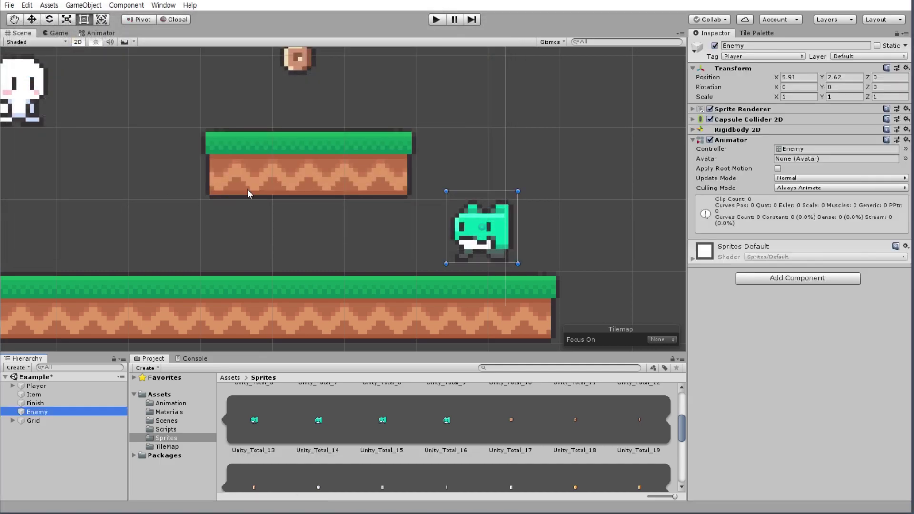
Move the Enemy_Walk state below Enemy_Idle in the Animator graph
{"action": "left_click", "coordinate": [101, 33]}
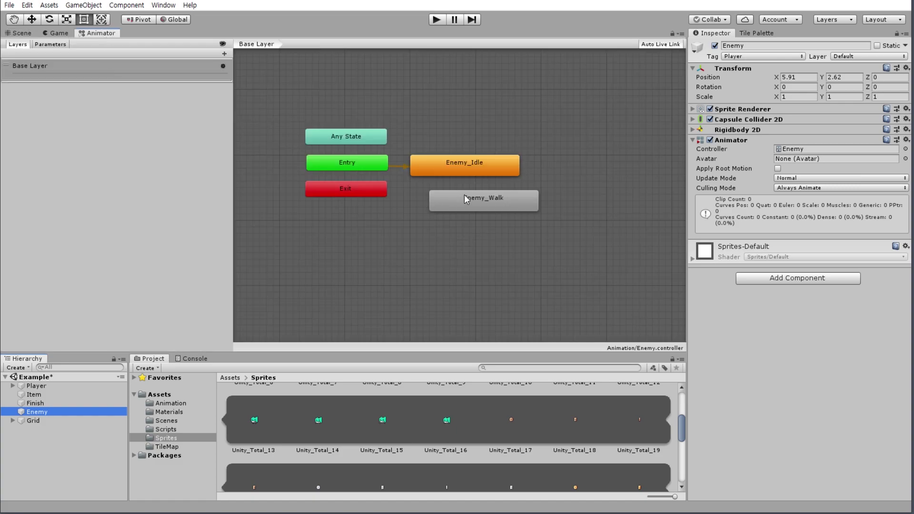
{"action": "left_click_drag", "start_coordinate": [464, 194], "coordinate": [445, 224]}
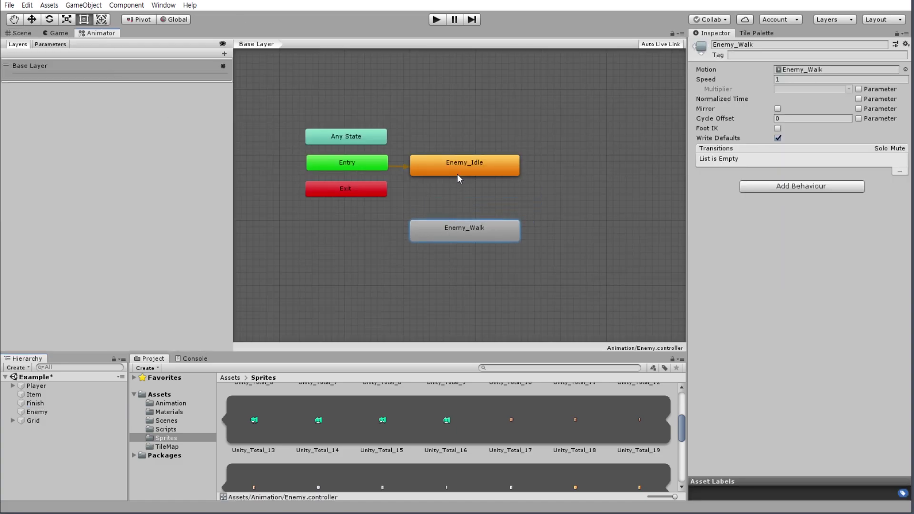
{"action": "scroll", "coordinate": [464, 190], "scroll_direction": "up", "scroll_amount": 4}
{"action": "scroll", "coordinate": [448, 202], "scroll_direction": "down", "scroll_amount": 3}
{"action": "scroll", "coordinate": [478, 210], "scroll_direction": "up", "scroll_amount": 1}
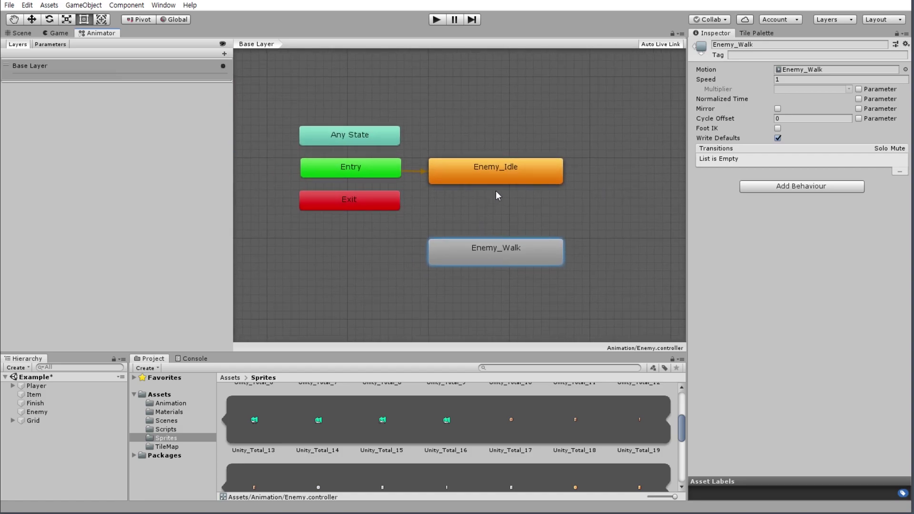
Rename state Enemy_Idle to Idle and state Enemy_Walk to Walk
{"action": "left_click", "coordinate": [504, 170]}
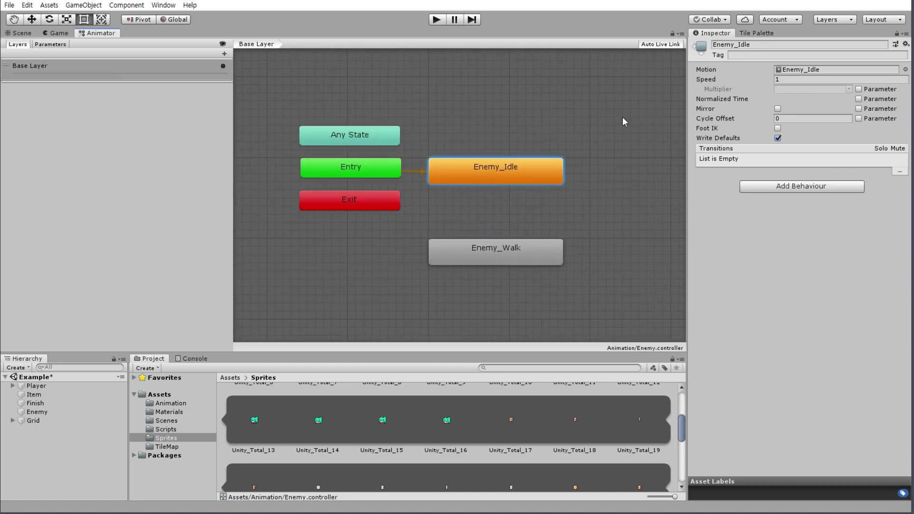
{"action": "left_click", "coordinate": [739, 48]}
{"action": "left_click_drag", "start_coordinate": [738, 48], "coordinate": [751, 48]}
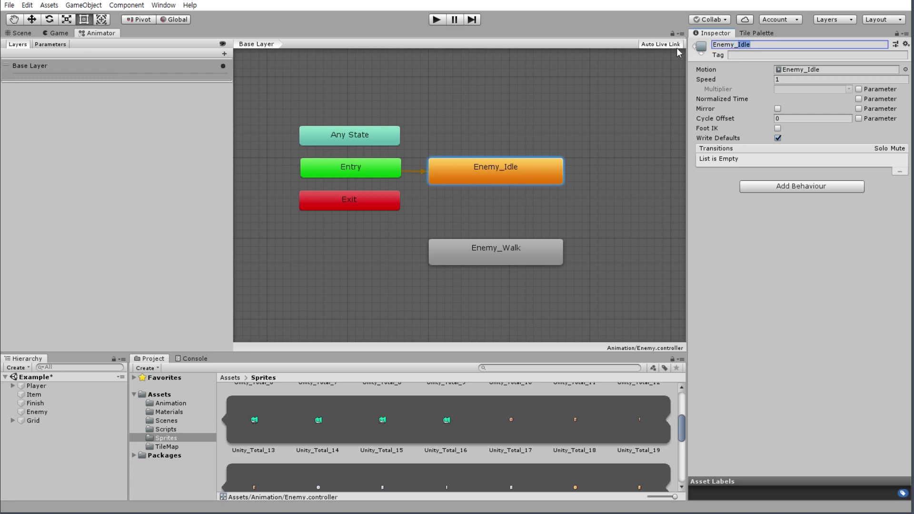
{"action": "key", "text": "Left"}
{"action": "key", "text": "shift+Left"}
{"action": "key", "text": "shift+Left"}
{"action": "key", "text": "shift+Left"}
{"action": "key", "text": "shift+Left"}
{"action": "key", "text": "BackSpace"}
{"action": "key", "text": "Return"}
{"action": "left_click", "coordinate": [533, 252]}
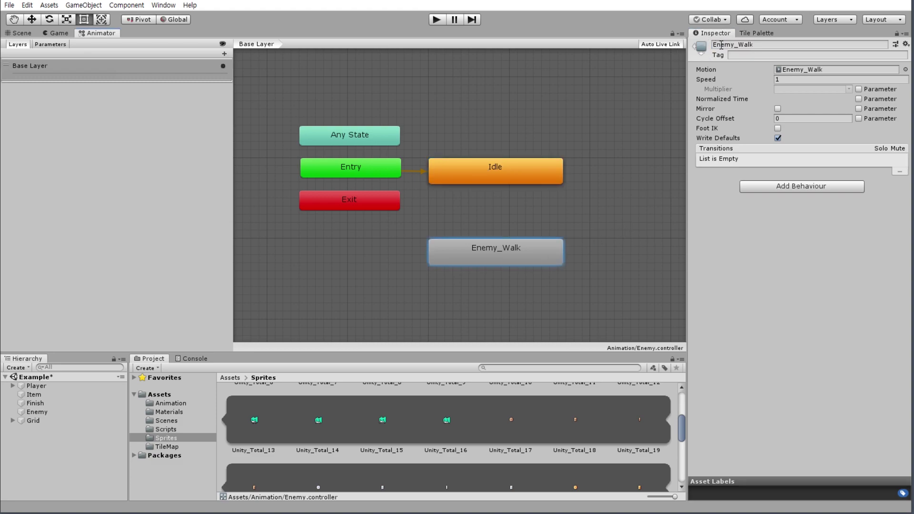
{"action": "left_click", "coordinate": [741, 48]}
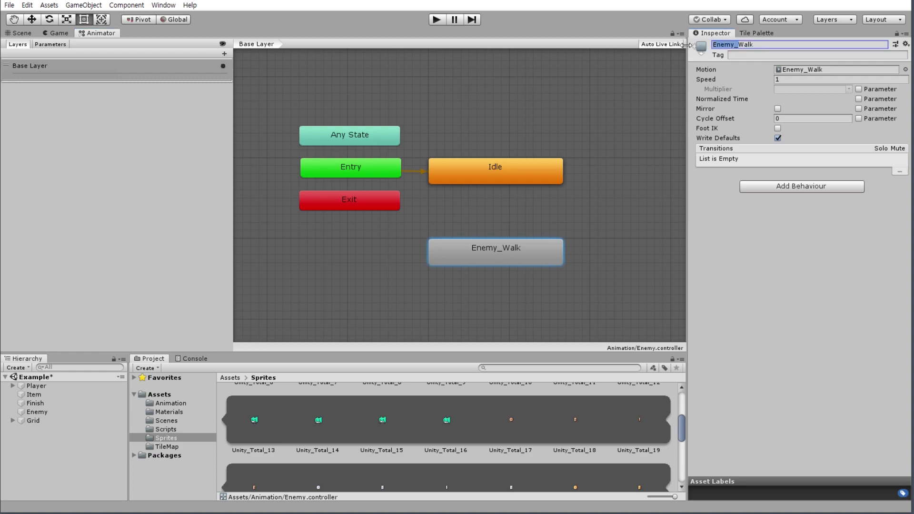
{"action": "type", "text": "Walk"}
{"action": "key", "text": "Return"}
Make transitions from Idle to Walk and from Walk back to Idle
{"action": "right_click", "coordinate": [524, 172]}
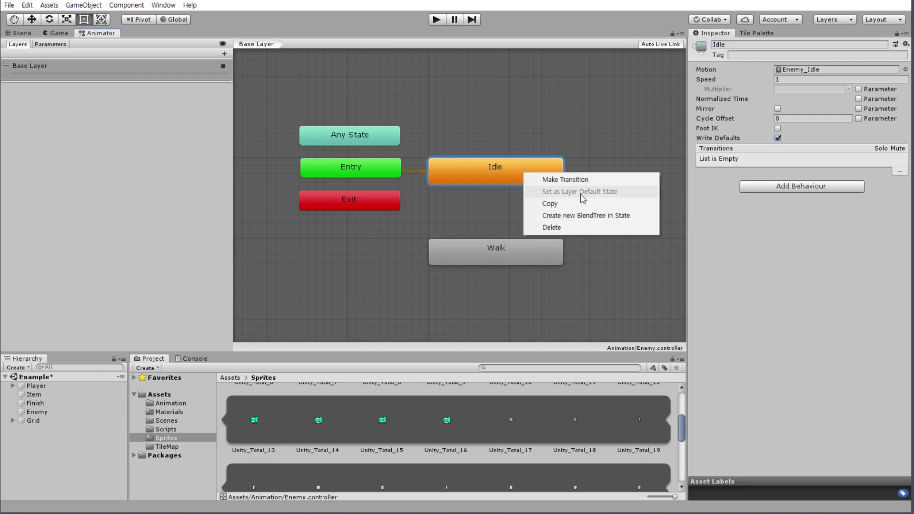
{"action": "left_click", "coordinate": [582, 180]}
{"action": "left_click", "coordinate": [487, 245]}
{"action": "right_click", "coordinate": [534, 243]}
{"action": "left_click", "coordinate": [566, 255]}
{"action": "left_click", "coordinate": [521, 185]}
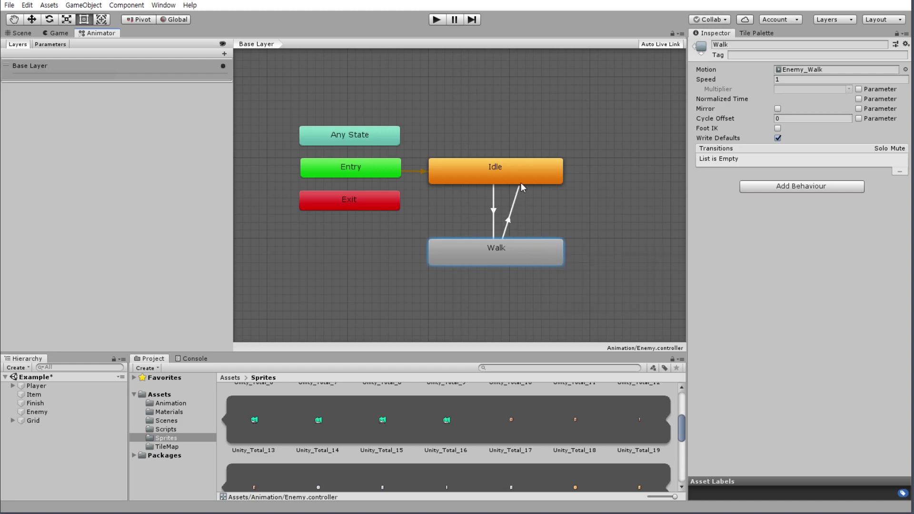
{"action": "left_click", "coordinate": [521, 182]}
Add a Bool parameter named isWalking to the Enemy controller
{"action": "left_click", "coordinate": [50, 44]}
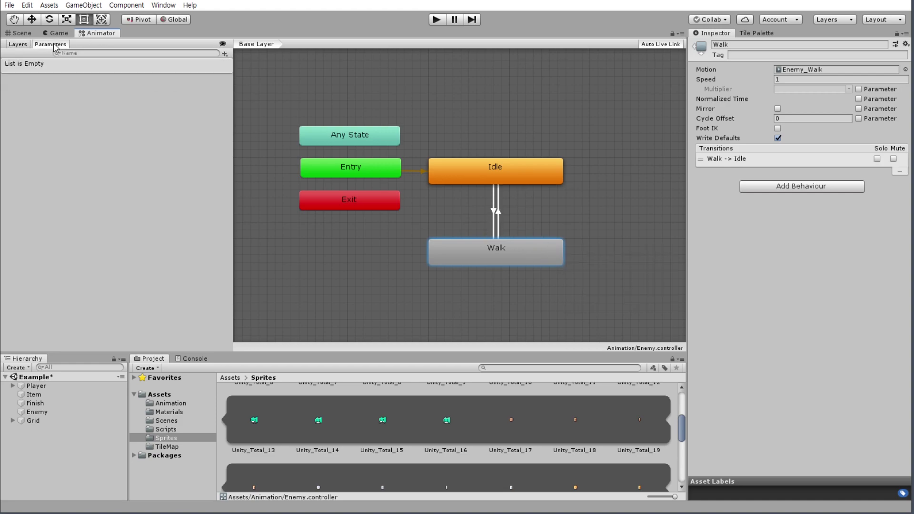
{"action": "left_click", "coordinate": [224, 53]}
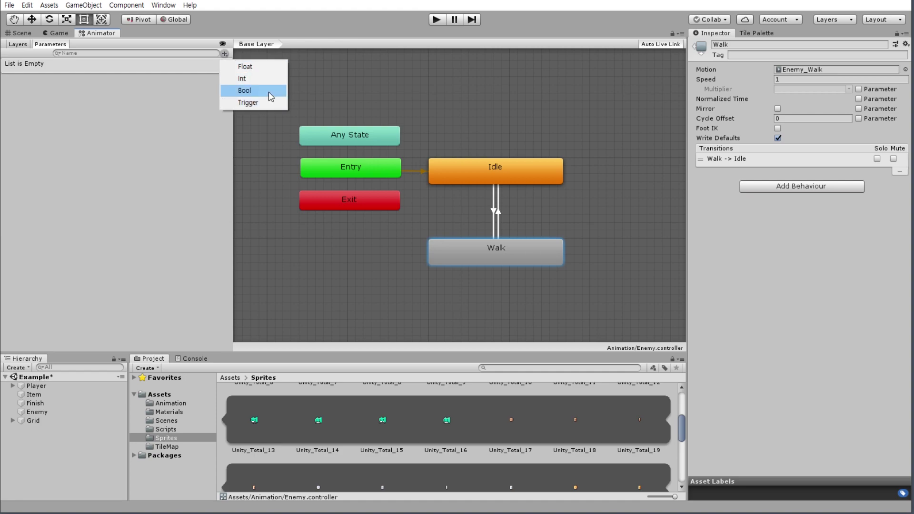
{"action": "left_click", "coordinate": [266, 92]}
{"action": "type", "text": "is"}
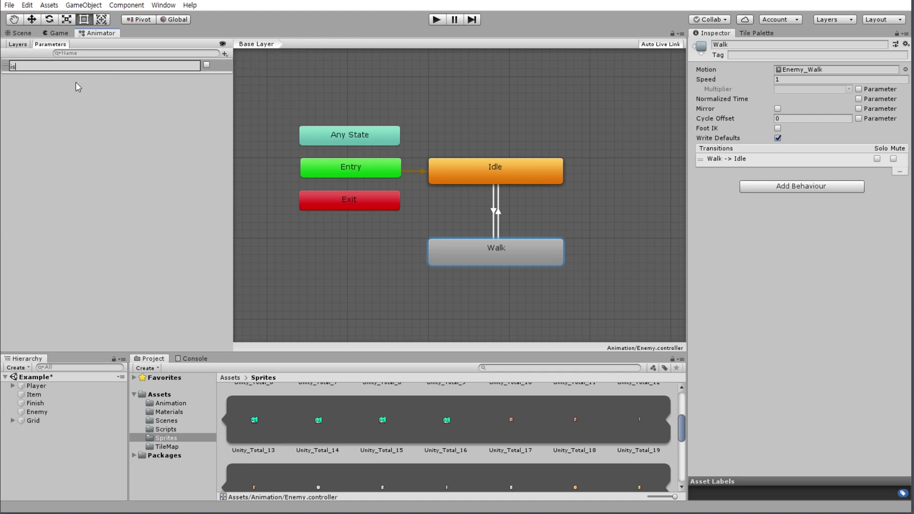
{"action": "type", "text": "Walking"}
{"action": "key", "text": "Return"}
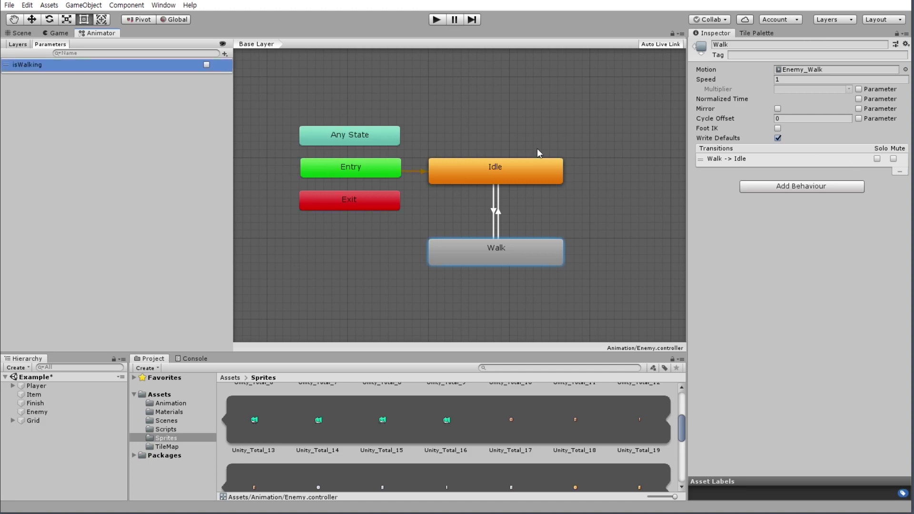
Make Idle→Walk instant with no exit time, on condition isWalking true
{"action": "left_click", "coordinate": [494, 213]}
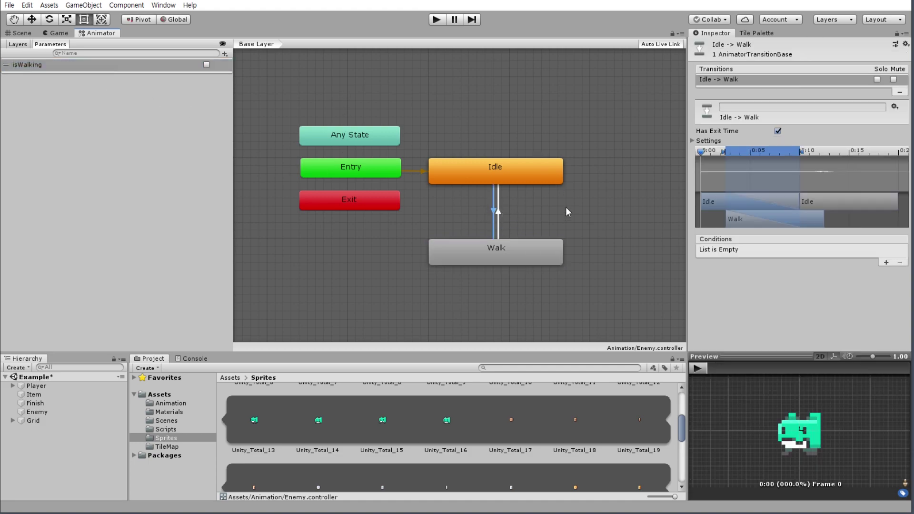
{"action": "right_click", "coordinate": [563, 198]}
{"action": "left_click", "coordinate": [657, 157]}
{"action": "left_click_drag", "start_coordinate": [701, 153], "coordinate": [834, 161]}
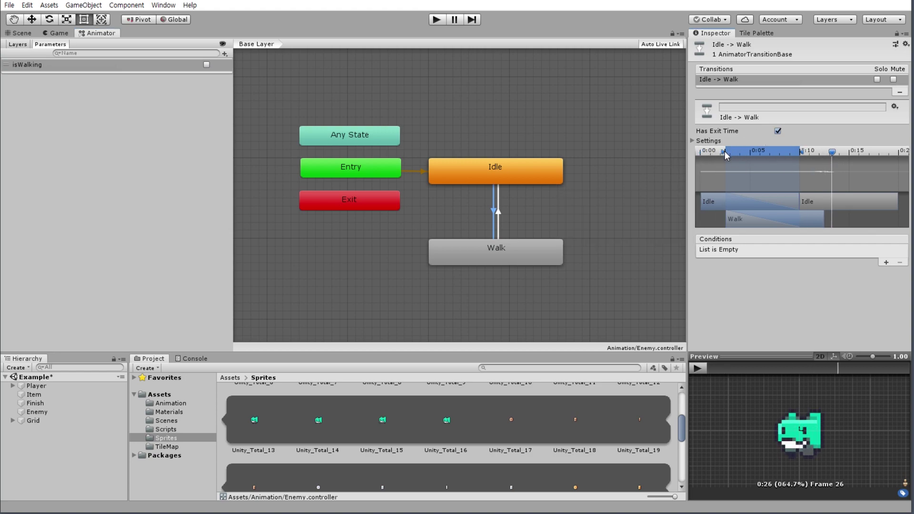
{"action": "left_click", "coordinate": [777, 131]}
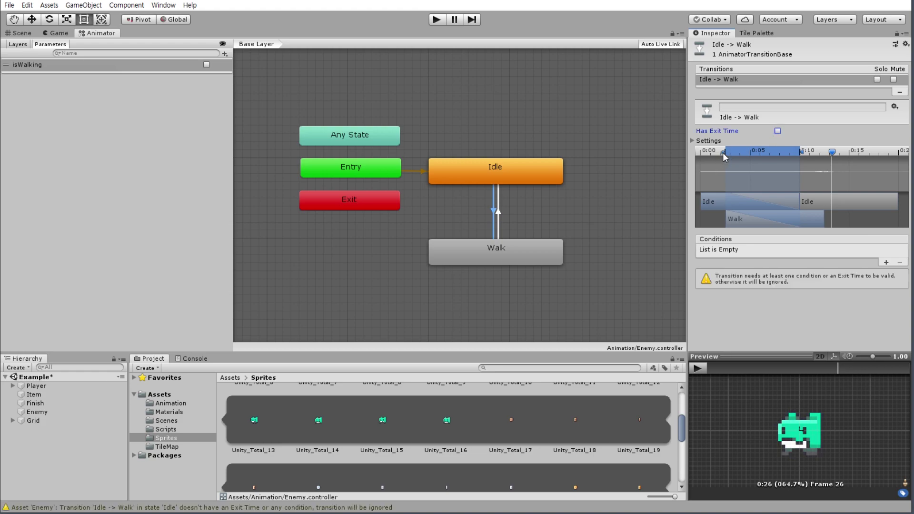
{"action": "mouse_move", "coordinate": [722, 153]}
{"action": "left_mouse_down"}
{"action": "mouse_move", "coordinate": [787, 154]}
{"action": "mouse_move", "coordinate": [606, 156]}
{"action": "left_mouse_up"}
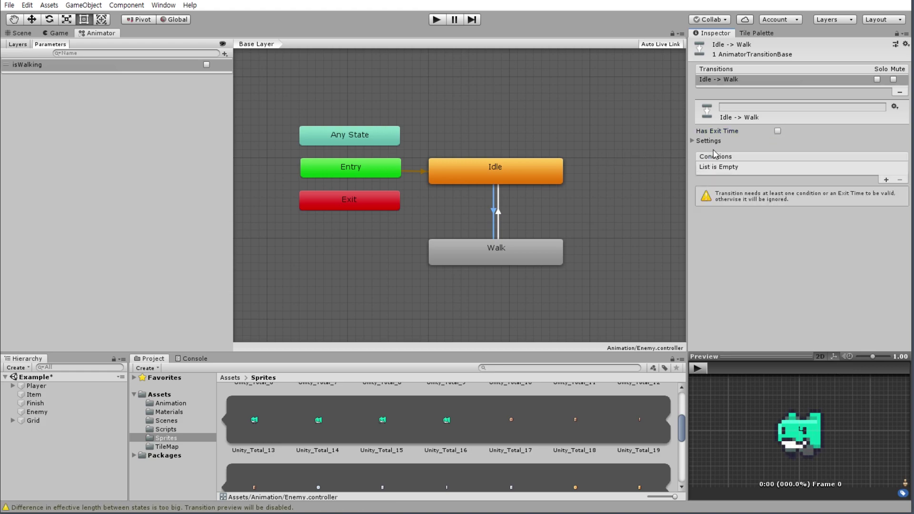
{"action": "left_click", "coordinate": [885, 180]}
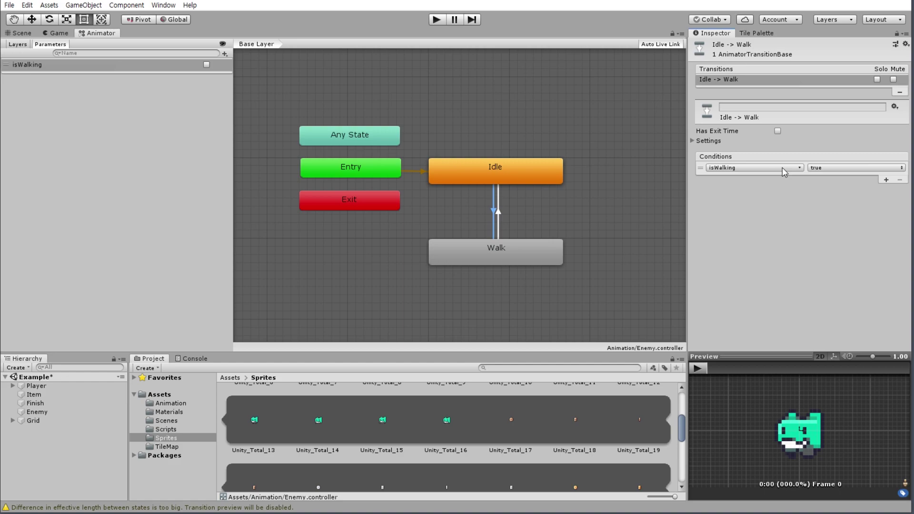
{"action": "left_click", "coordinate": [833, 167]}
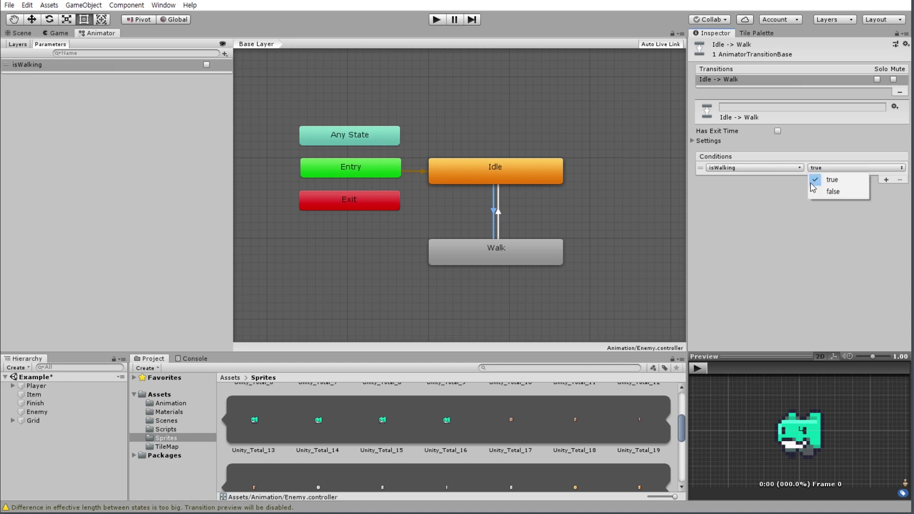
{"action": "left_click", "coordinate": [836, 181]}
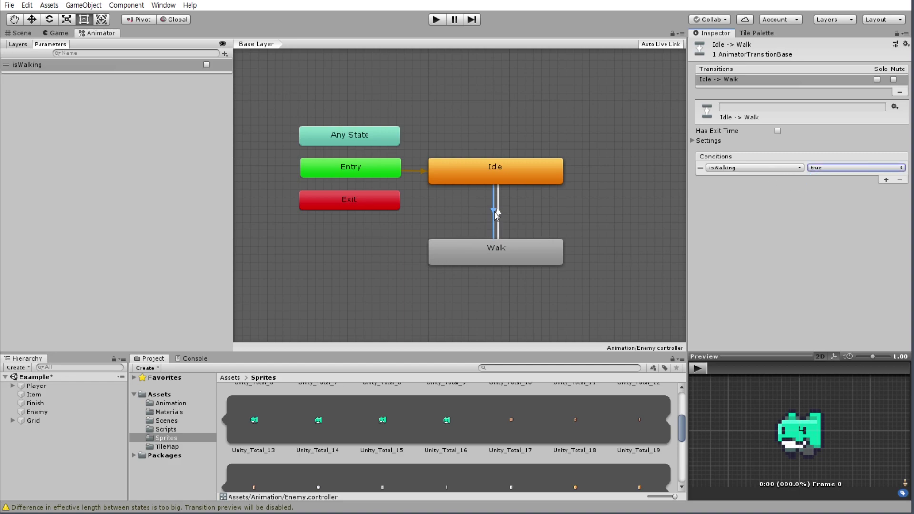
Make Walk→Idle instant with no exit time, on condition isWalking false
{"action": "left_click", "coordinate": [502, 212]}
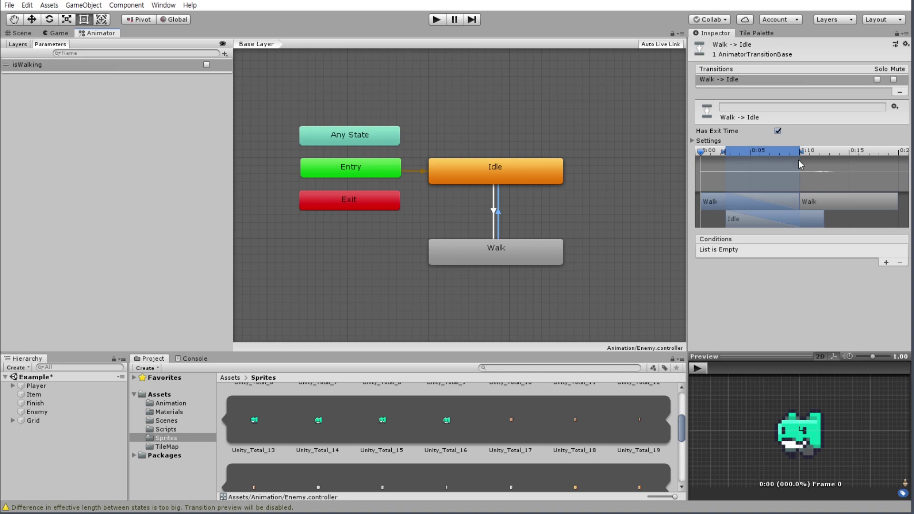
{"action": "left_click", "coordinate": [777, 131]}
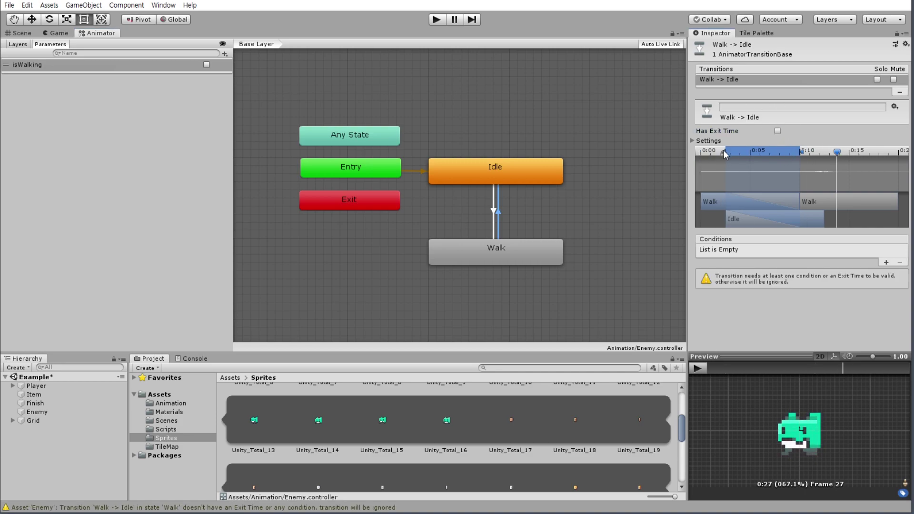
{"action": "left_click_drag", "start_coordinate": [723, 151], "coordinate": [698, 151]}
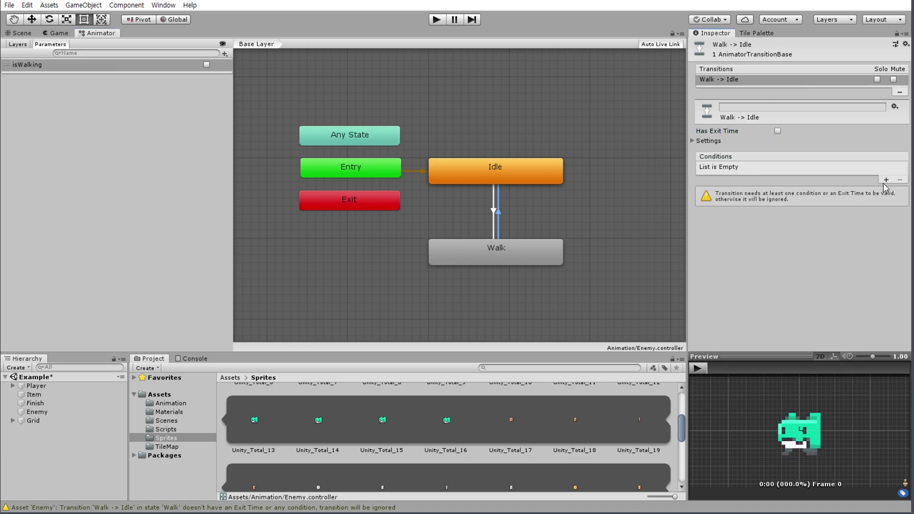
{"action": "left_click", "coordinate": [885, 179]}
{"action": "left_click", "coordinate": [809, 169]}
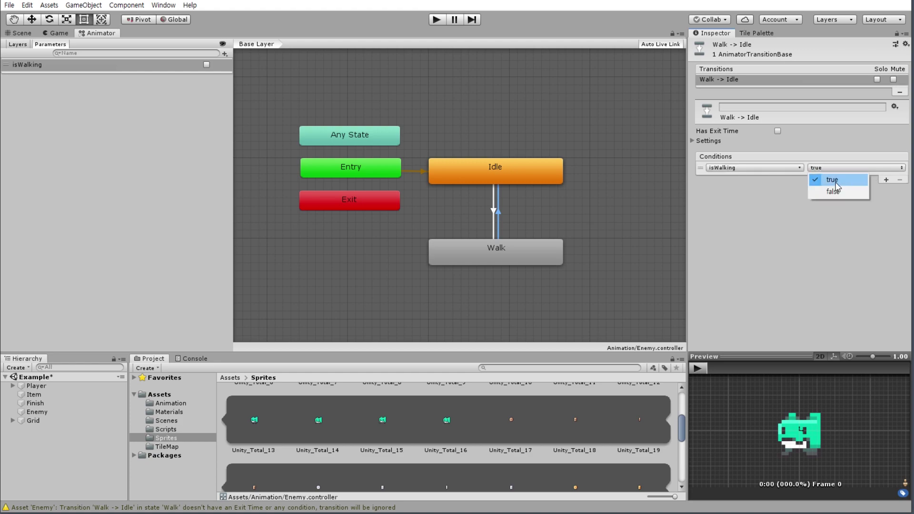
{"action": "left_click", "coordinate": [833, 190]}
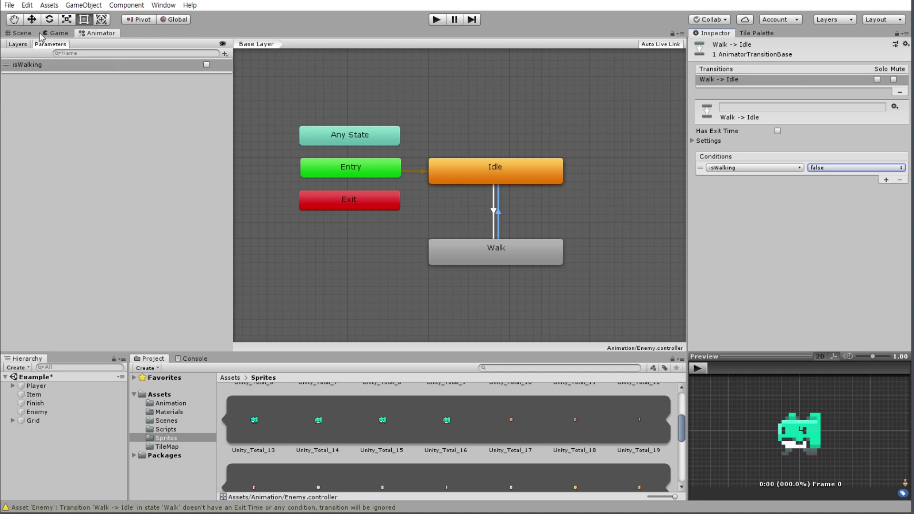
{"action": "left_click", "coordinate": [25, 33]}
Create the EnemyMove C# script in Assets/Scripts and drag it onto Enemy's Inspector
{"action": "scroll", "coordinate": [276, 144], "scroll_direction": "down", "scroll_amount": 1}
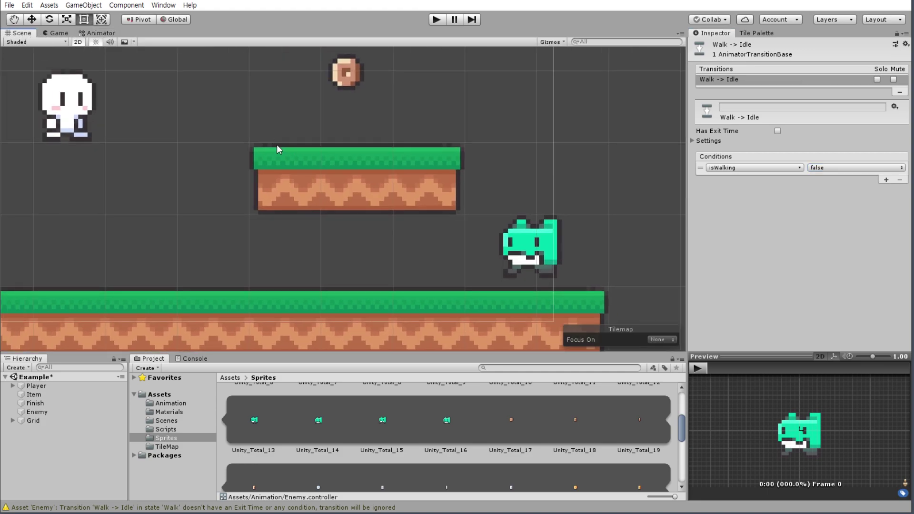
{"action": "scroll", "coordinate": [259, 147], "scroll_direction": "down", "scroll_amount": 3}
{"action": "left_click_drag", "start_coordinate": [259, 178], "coordinate": [283, 199]}
{"action": "scroll", "coordinate": [225, 179], "scroll_direction": "down", "scroll_amount": 1}
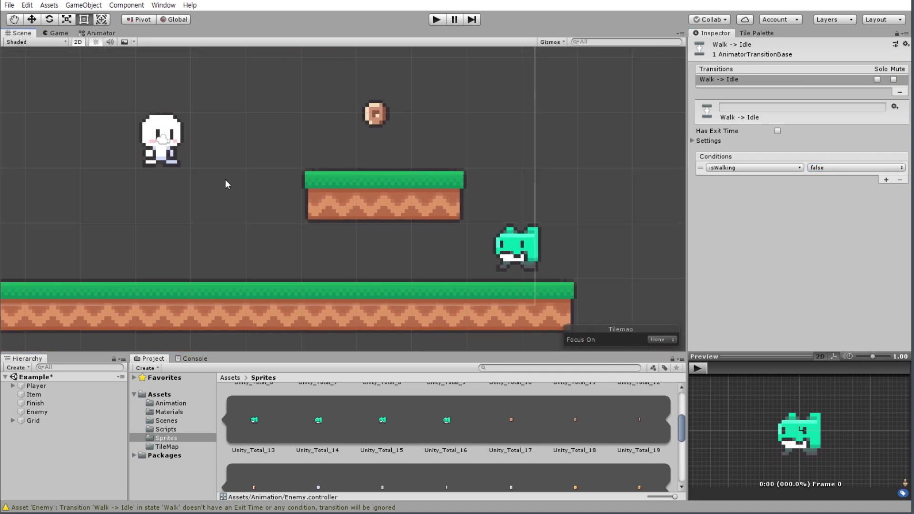
{"action": "scroll", "coordinate": [229, 198], "scroll_direction": "down", "scroll_amount": 1}
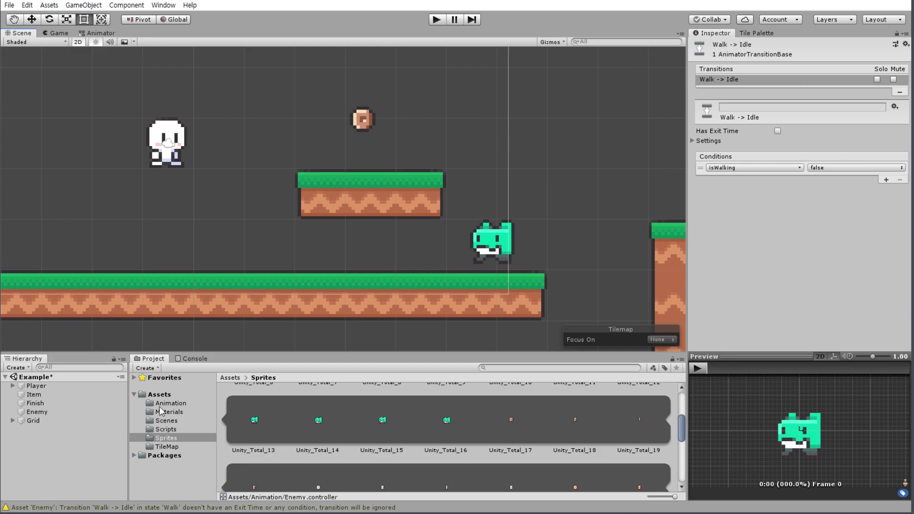
{"action": "left_click", "coordinate": [165, 430]}
{"action": "right_click", "coordinate": [303, 413]}
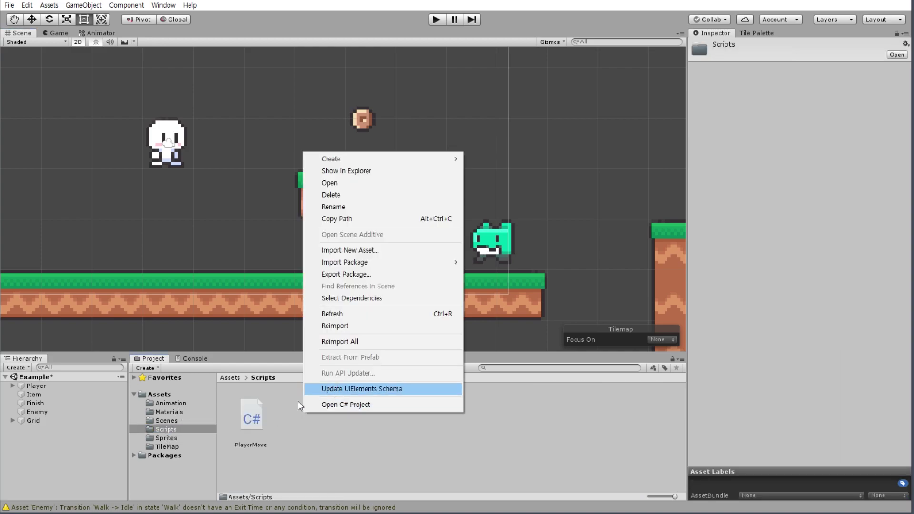
{"action": "mouse_move", "coordinate": [369, 158]}
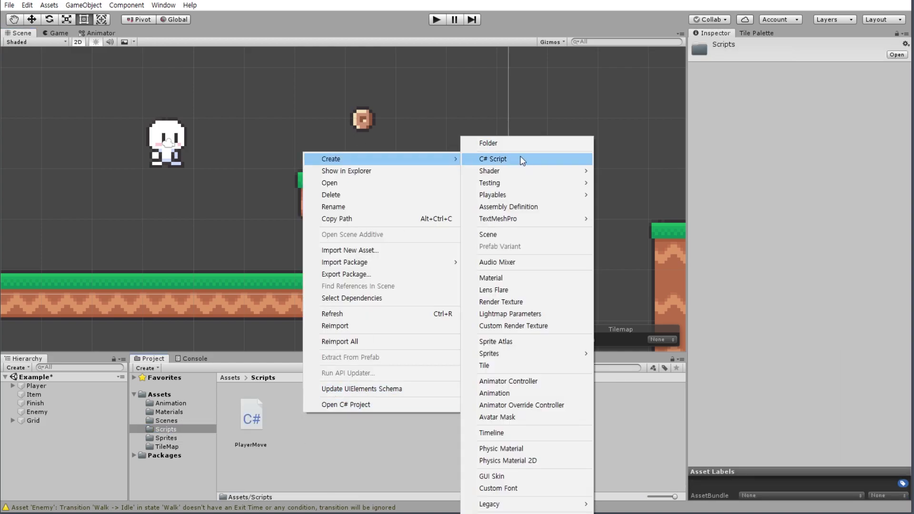
{"action": "left_click", "coordinate": [493, 159]}
{"action": "type", "text": "E"}
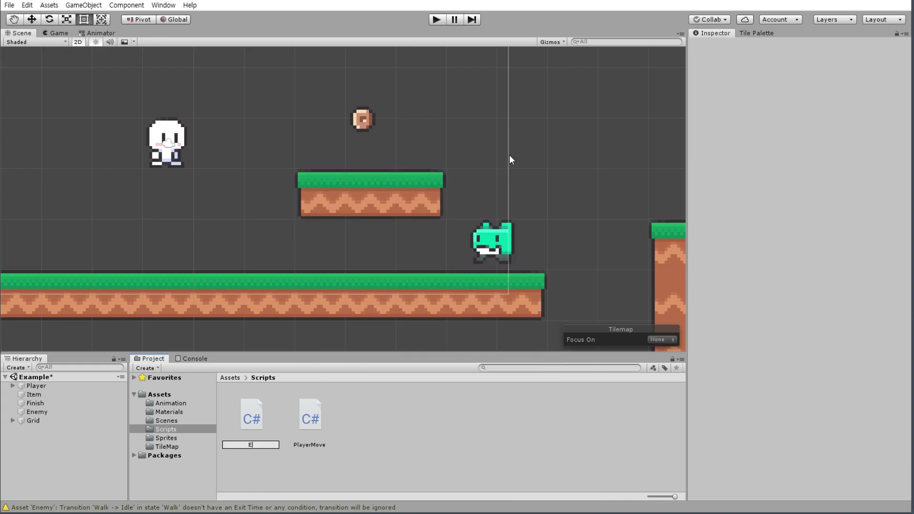
{"action": "type", "text": "m"}
{"action": "type", "text": "emyMove"}
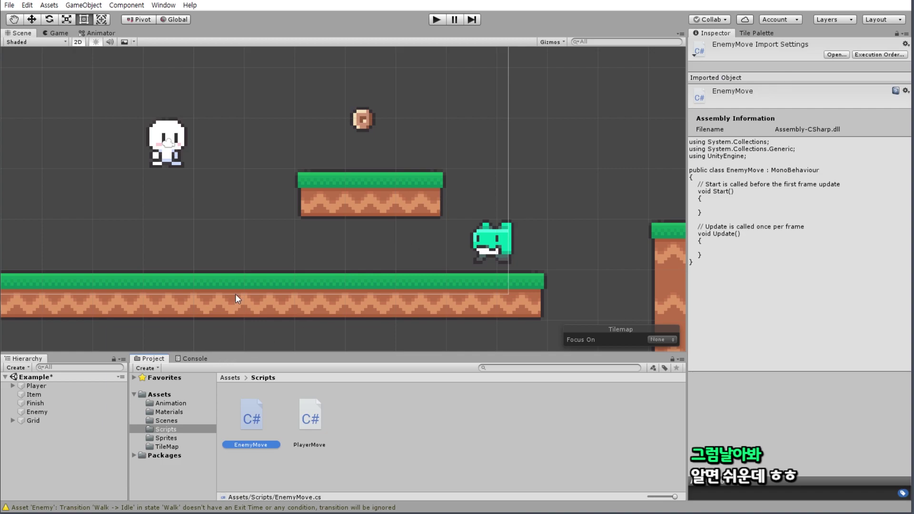
{"action": "left_click", "coordinate": [47, 412]}
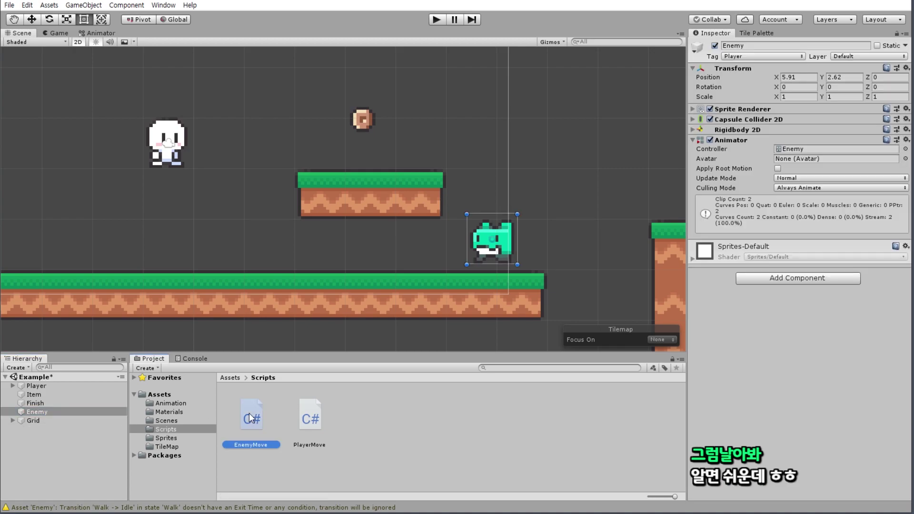
{"action": "left_click_drag", "start_coordinate": [251, 418], "coordinate": [745, 338]}
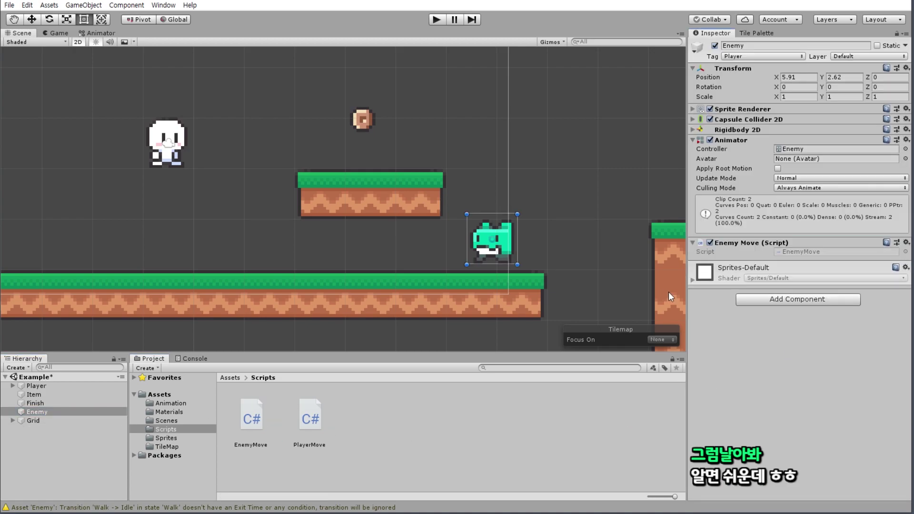
Open EnemyMove.cs and replace the Start comment with a 'Rigidbody2D rigid;' field
{"action": "double_click", "coordinate": [803, 251]}
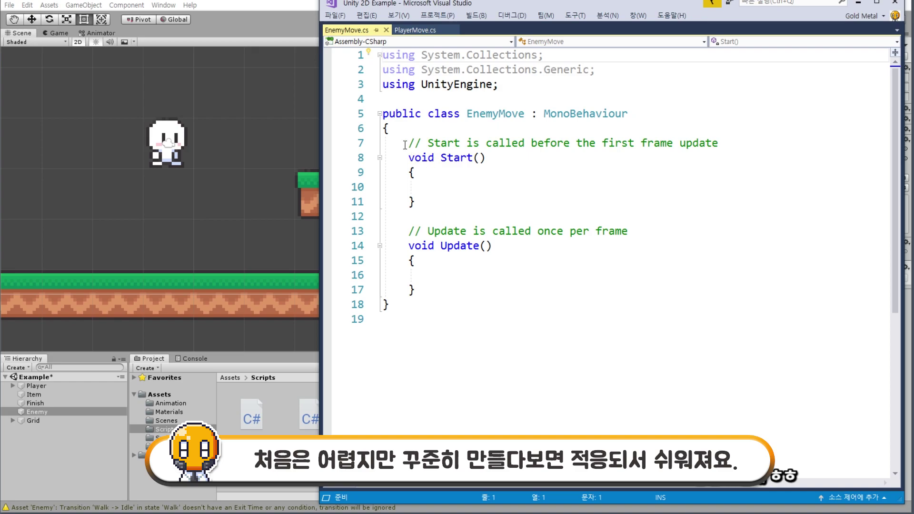
{"action": "left_click_drag", "start_coordinate": [404, 143], "coordinate": [736, 137]}
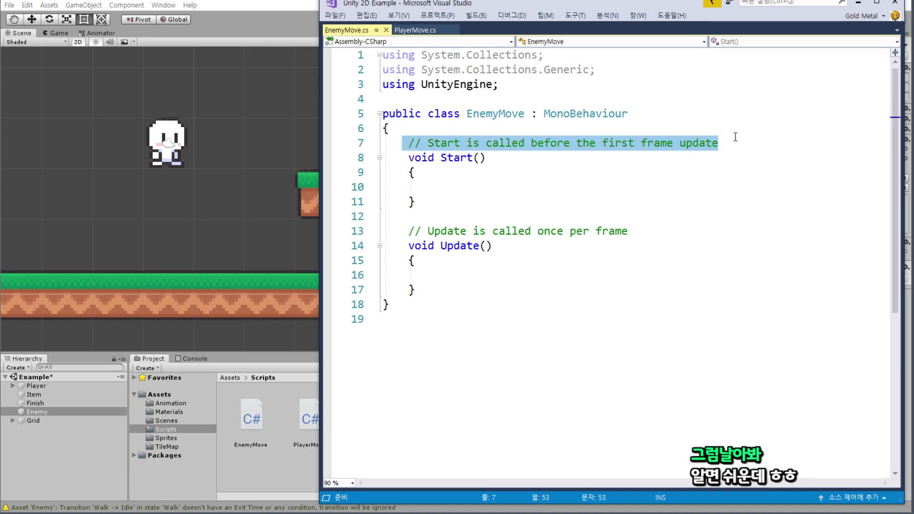
{"action": "left_click", "coordinate": [454, 142]}
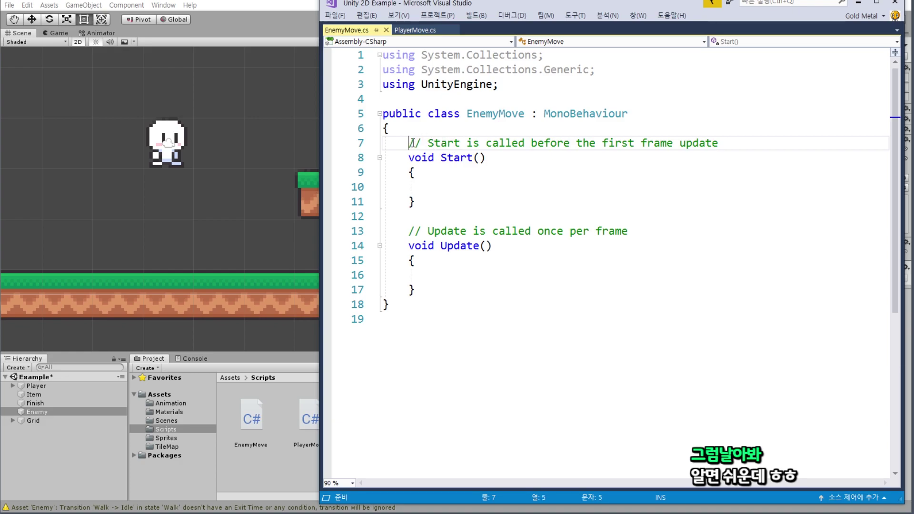
{"action": "left_click_drag", "start_coordinate": [407, 143], "coordinate": [742, 139]}
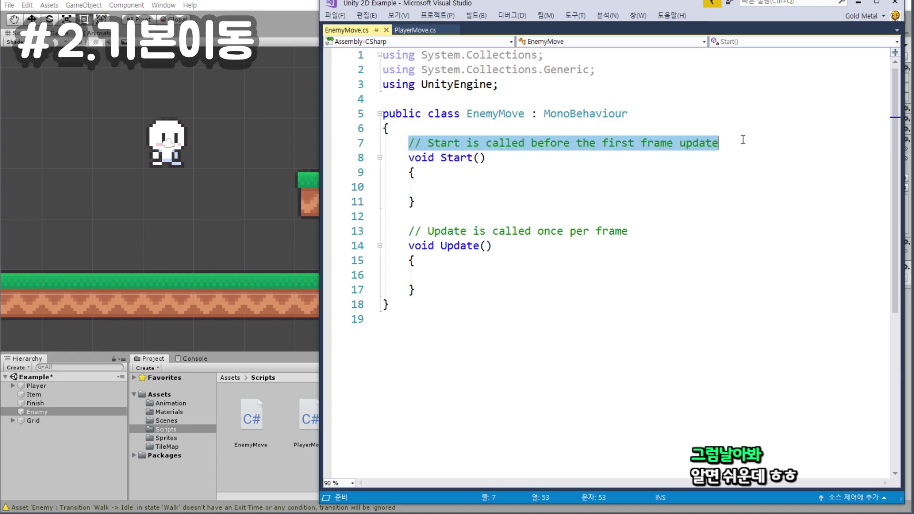
{"action": "key", "text": "BackSpace"}
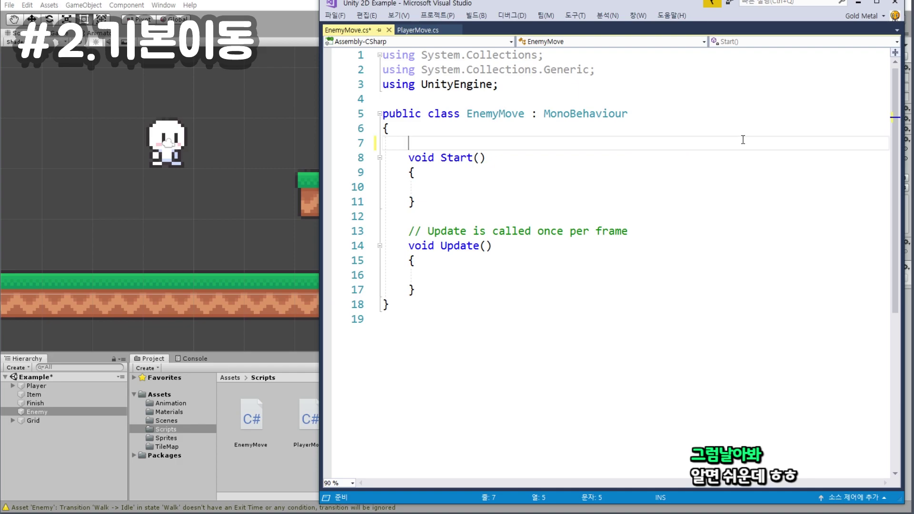
{"action": "type", "text": "Ri"}
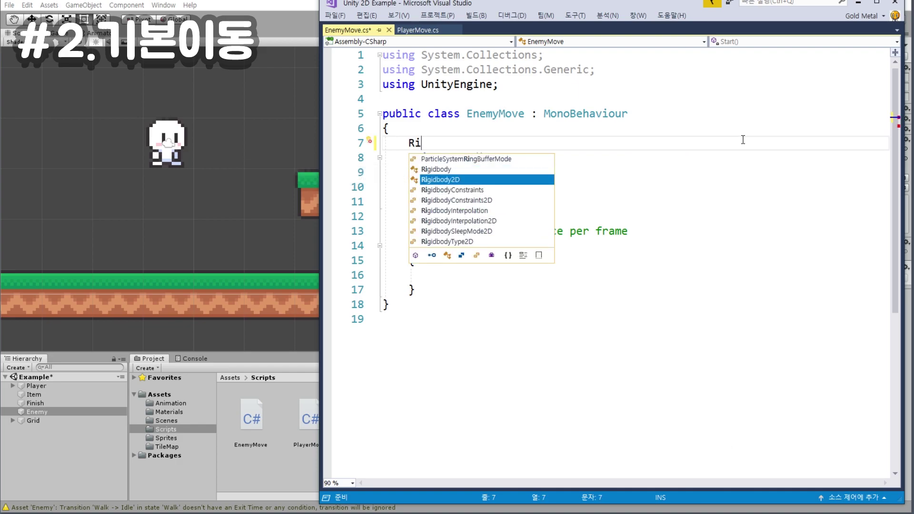
{"action": "key", "text": "space"}
{"action": "type", "text": "ri"}
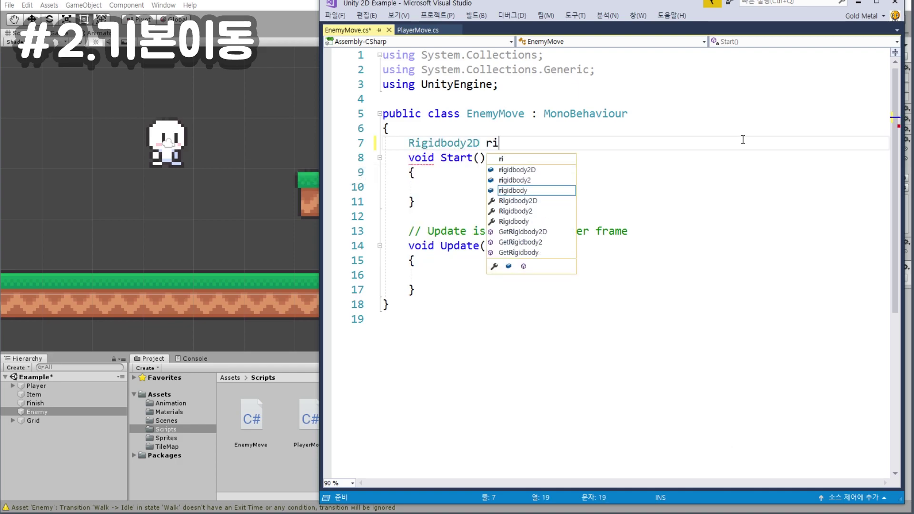
{"action": "type", "text": "gid;"}
{"action": "key", "text": "Return"}
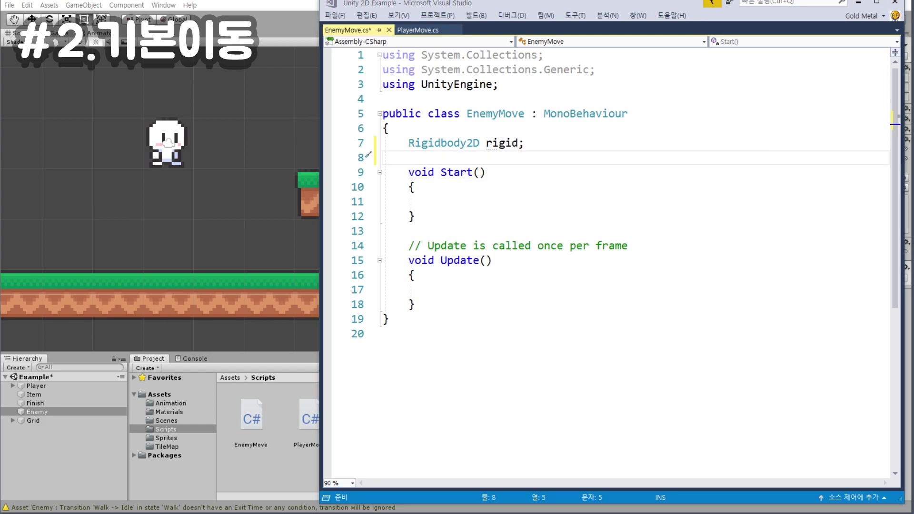
Rename Start to Awake, add 'rigid = GetComponent<Rigidbody2D>();' inside, and save
{"action": "double_click", "coordinate": [446, 172]}
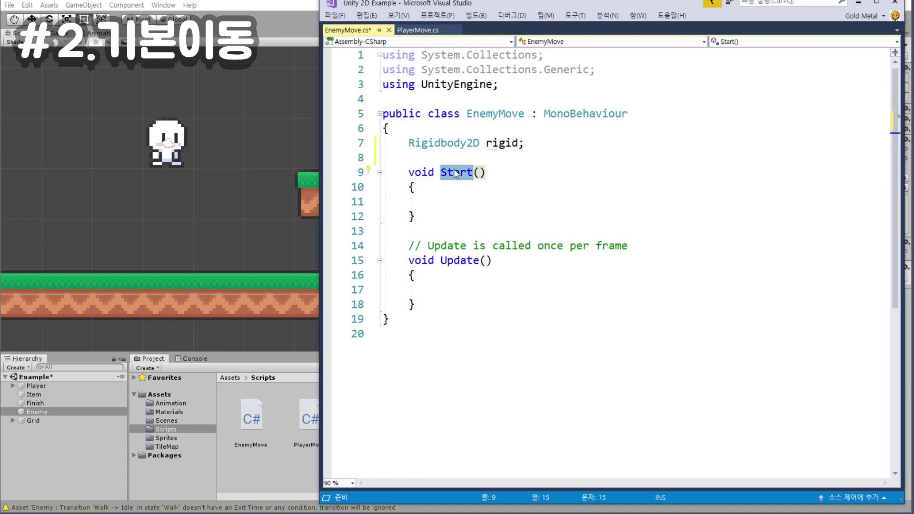
{"action": "type", "text": "Awake"}
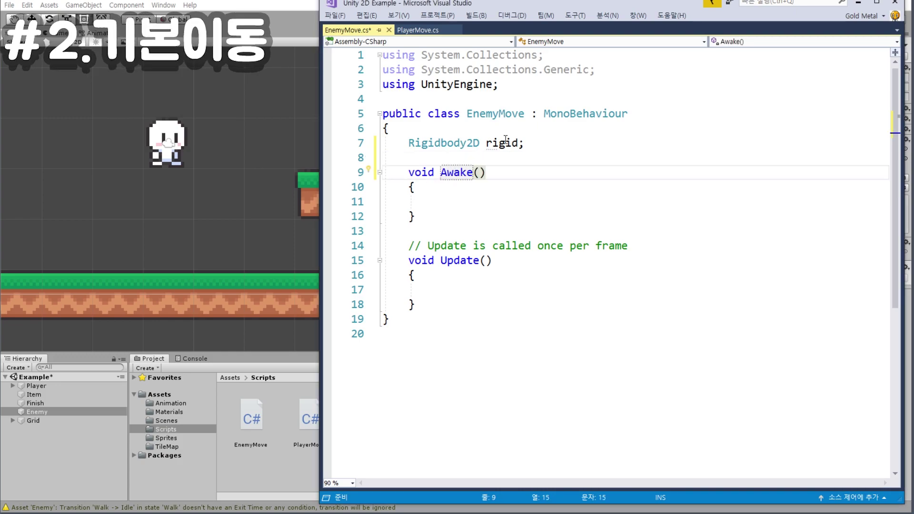
{"action": "left_click", "coordinate": [478, 199]}
{"action": "type", "text": "rigid = "}
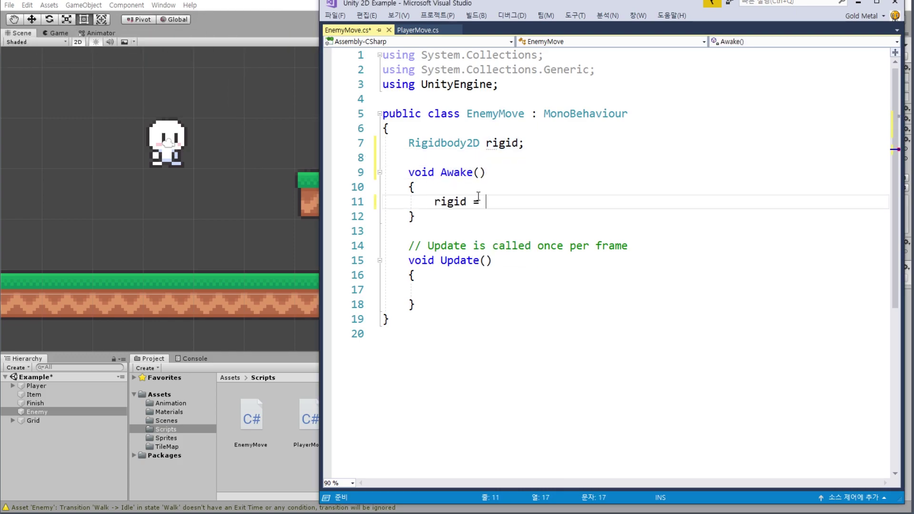
{"action": "type", "text": "Get"}
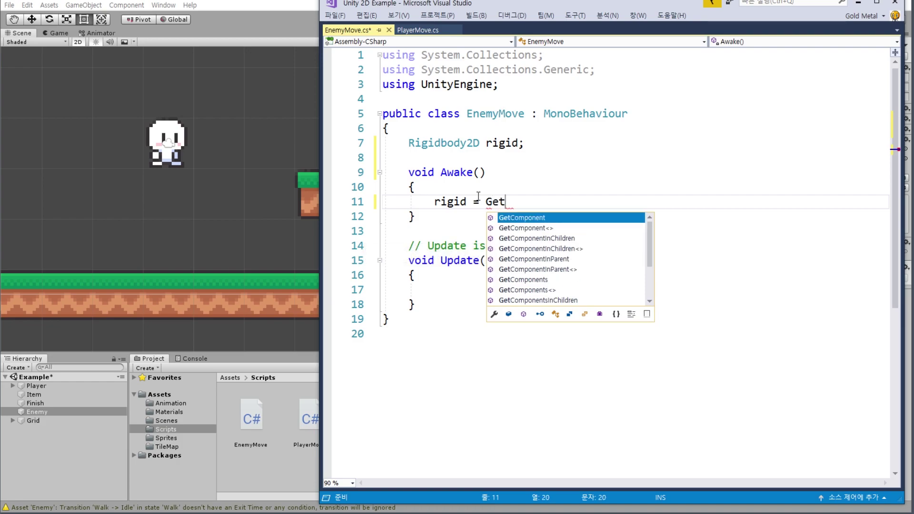
{"action": "key", "text": "Down"}
{"action": "key", "text": "Tab"}
{"action": "type", "text": "<>();"}
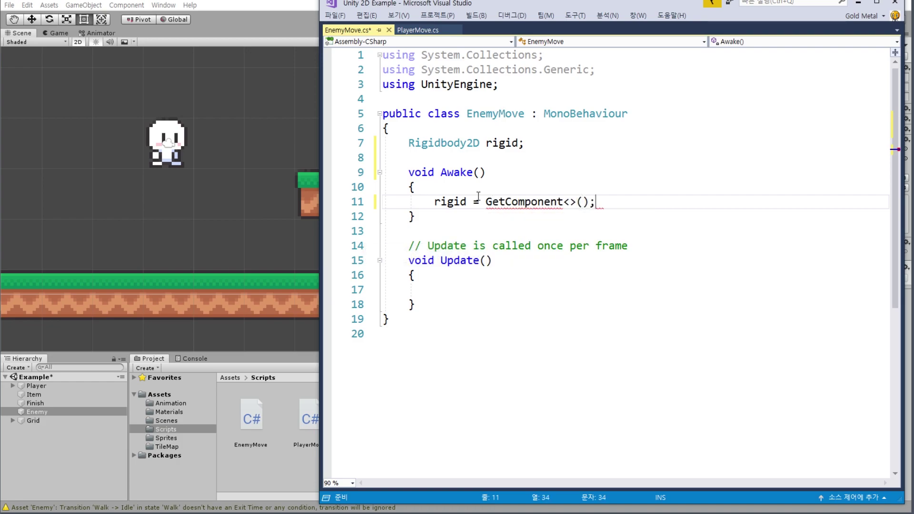
{"action": "double_click", "coordinate": [458, 143]}
{"action": "key", "text": "ctrl+c"}
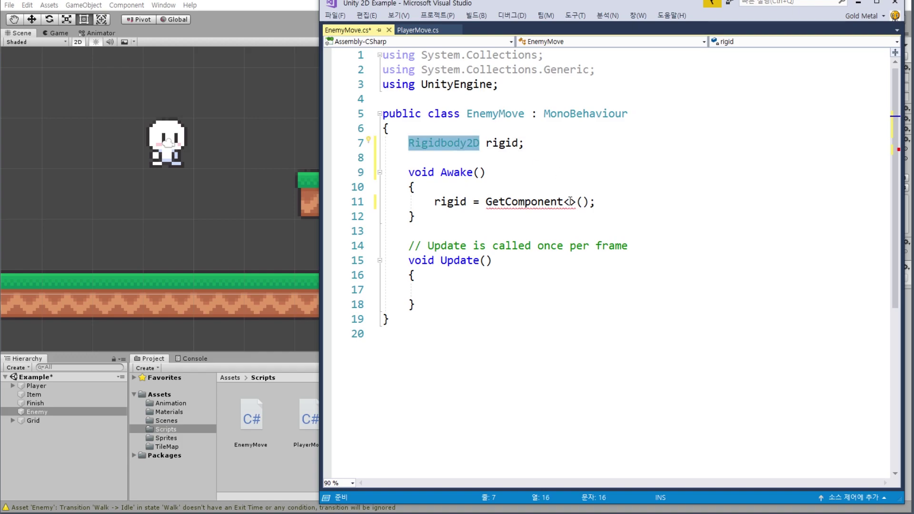
{"action": "left_click", "coordinate": [570, 202]}
{"action": "key", "text": "ctrl+v"}
{"action": "key", "text": "ctrl+s"}
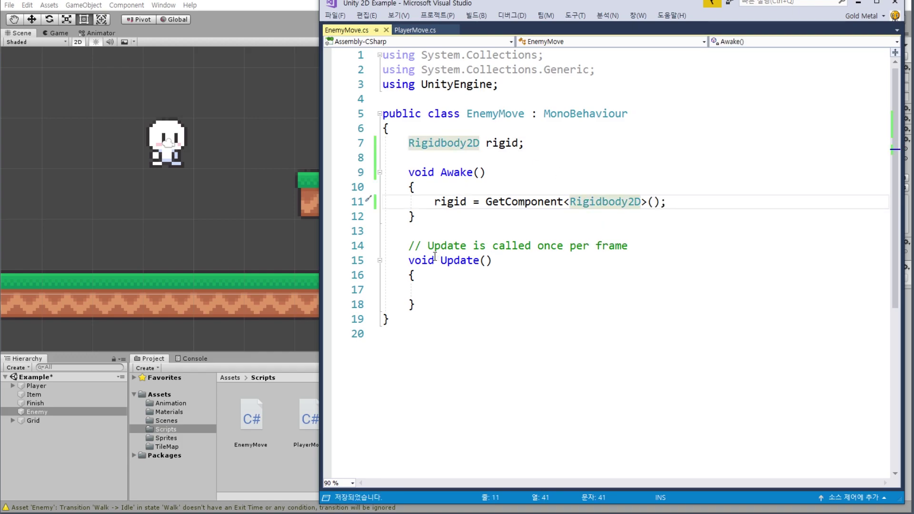
Delete the comment above Update and rename Update to FixedUpdate
{"action": "left_click_drag", "start_coordinate": [409, 246], "coordinate": [647, 241]}
{"action": "key", "text": "Delete"}
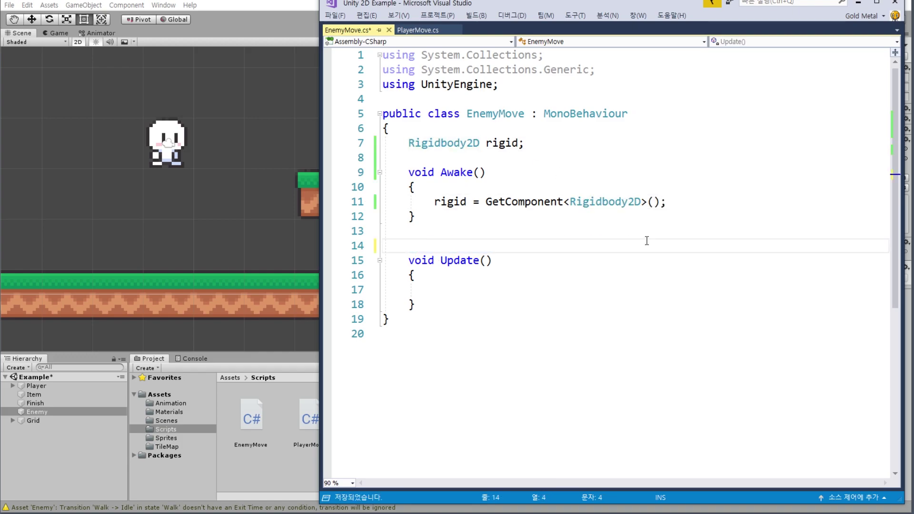
{"action": "key", "text": "BackSpace"}
{"action": "key", "text": "BackSpace"}
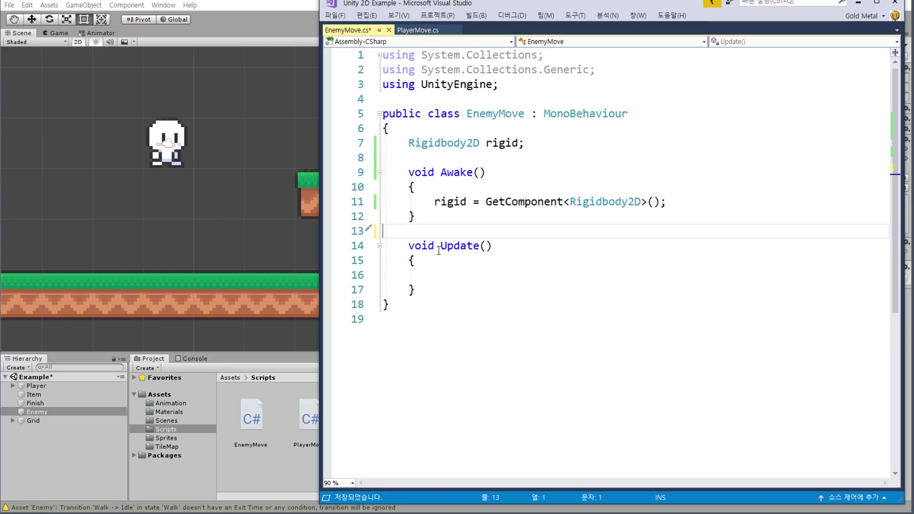
{"action": "left_click", "coordinate": [444, 246]}
{"action": "type", "text": "F"}
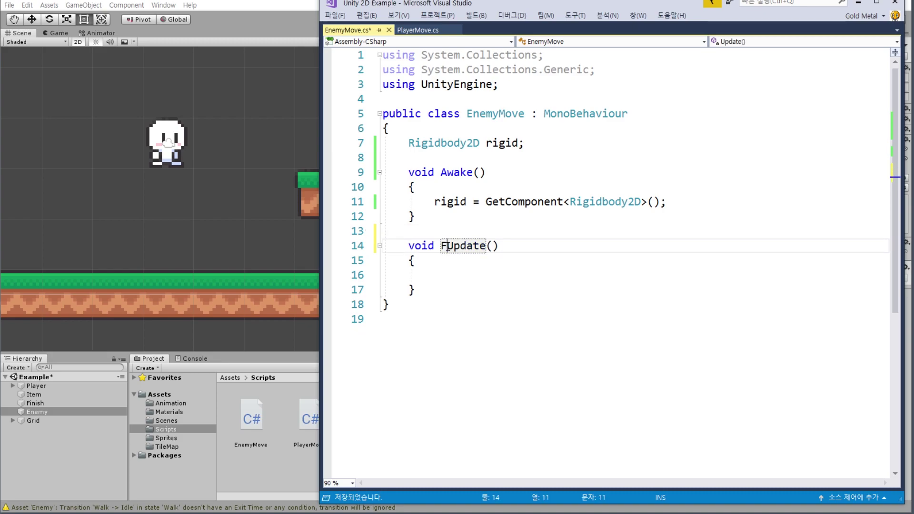
{"action": "type", "text": "ixed"}
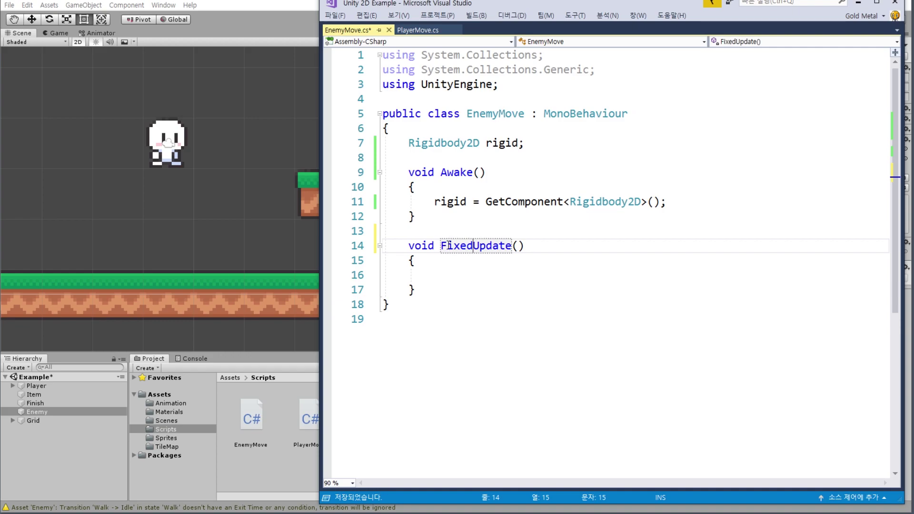
{"action": "left_click", "coordinate": [505, 278]}
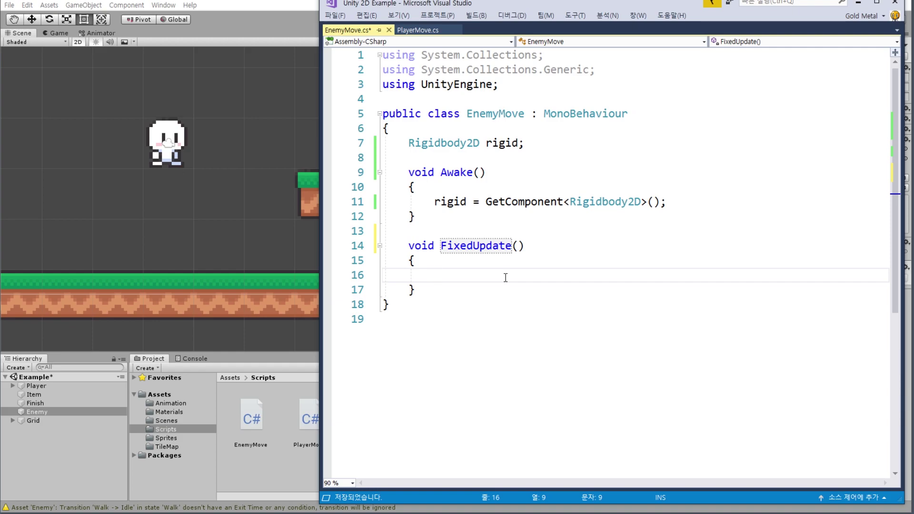
{"action": "key", "text": "alt+Tab"}
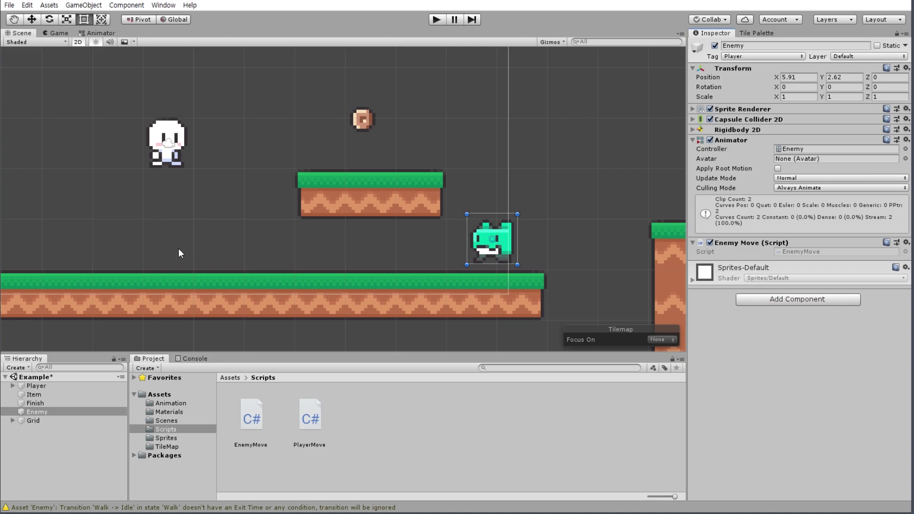
{"action": "key", "text": "alt+Tab"}
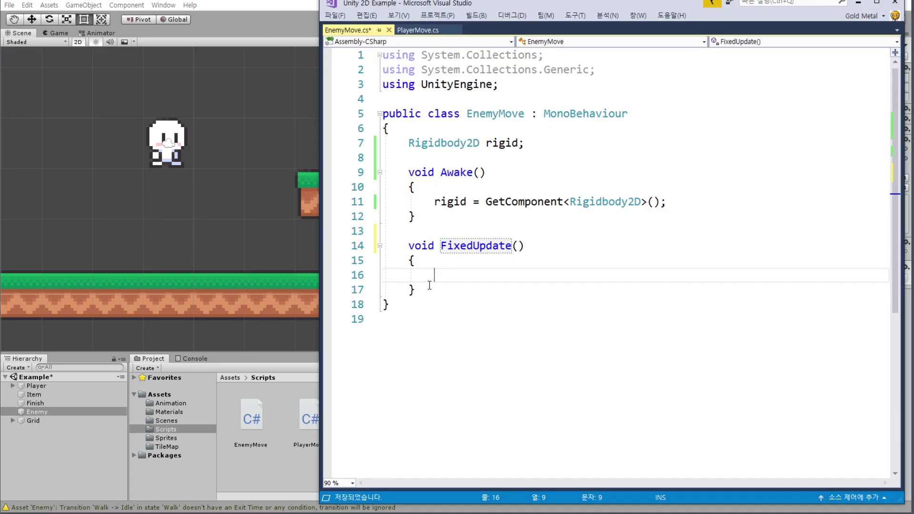
In FixedUpdate, set rigid.velocity = new Vector2(-1, rigid.velocity.y); and save
{"action": "double_click", "coordinate": [449, 201]}
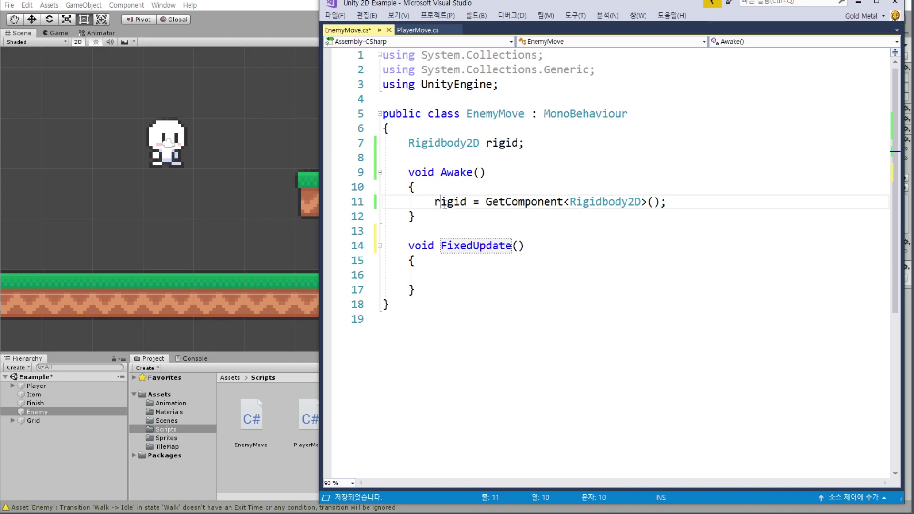
{"action": "left_click", "coordinate": [438, 276]}
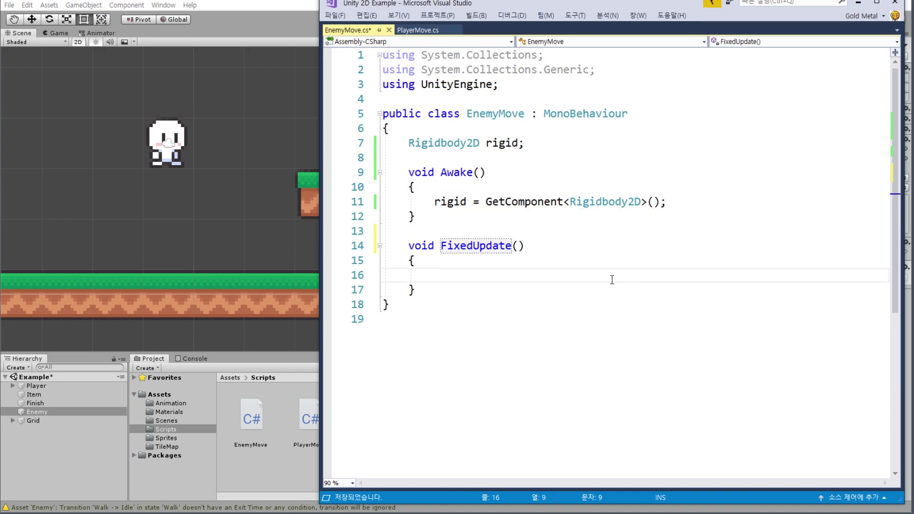
{"action": "type", "text": "rigid."}
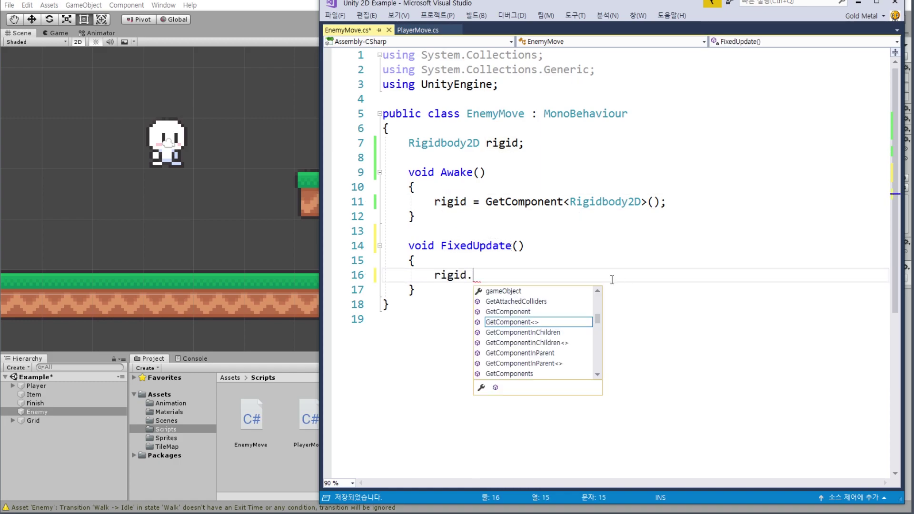
{"action": "type", "text": "vel"}
{"action": "key", "text": "Tab"}
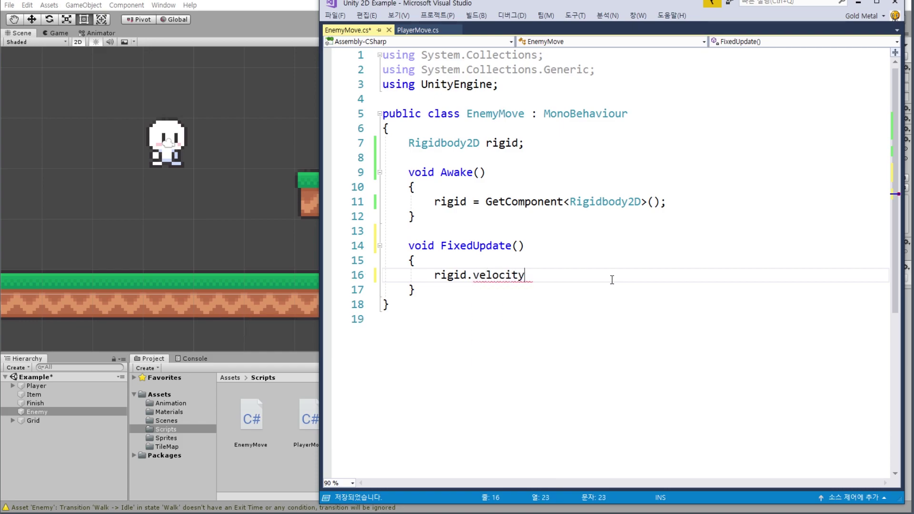
{"action": "type", "text": " = new "}
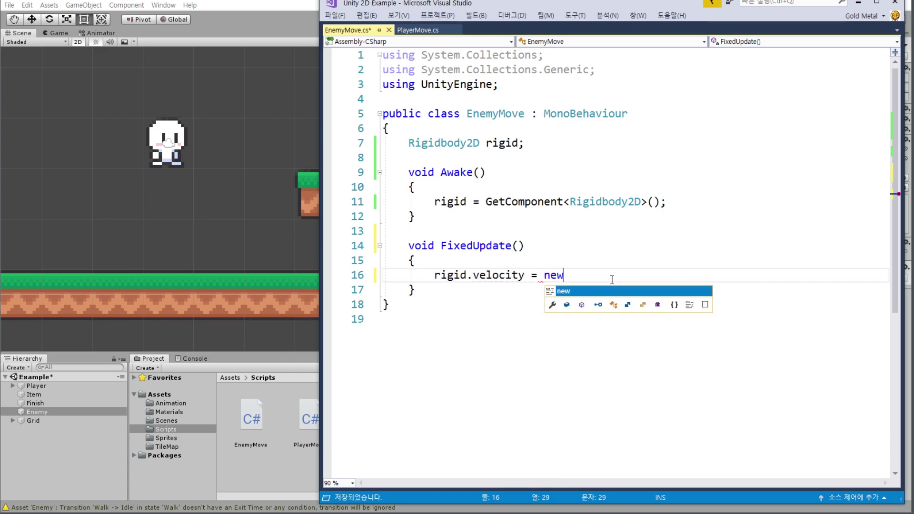
{"action": "type", "text": "Vector2("}
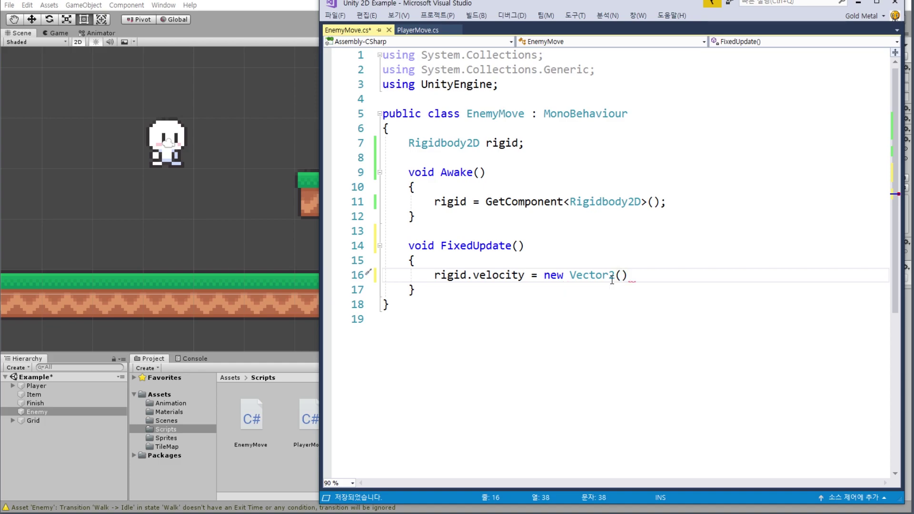
{"action": "type", "text": "-"}
{"action": "type", "text": "1"}
{"action": "type", "text": ","}
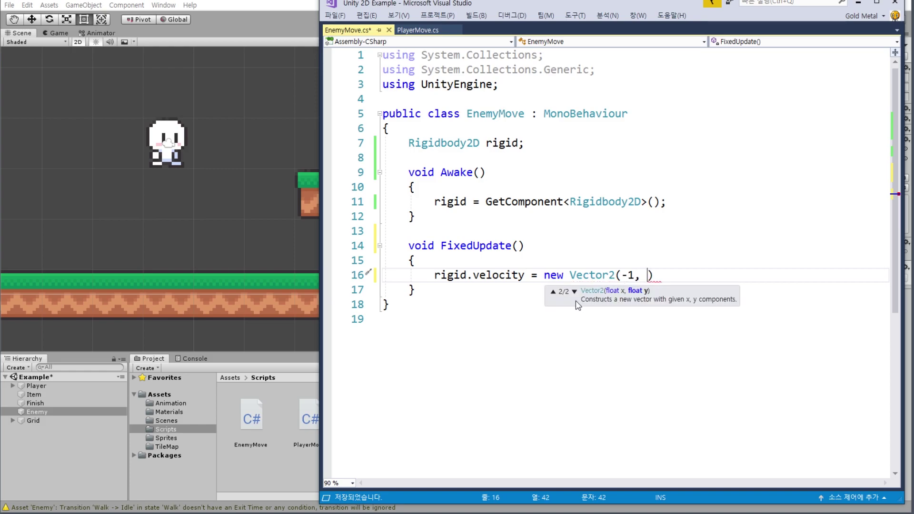
{"action": "left_click_drag", "start_coordinate": [434, 275], "coordinate": [523, 274]}
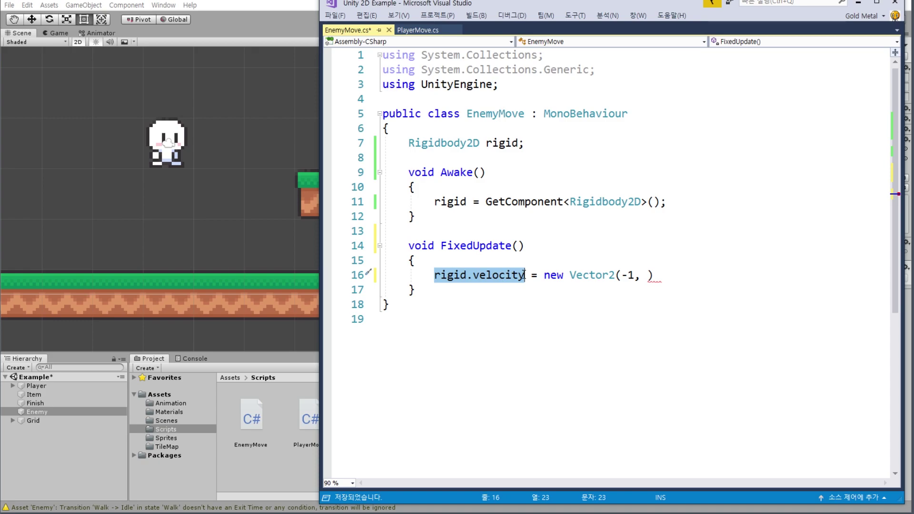
{"action": "key", "text": "ctrl+c"}
{"action": "left_click", "coordinate": [647, 275]}
{"action": "key", "text": "ctrl+v"}
{"action": "type", "text": "."}
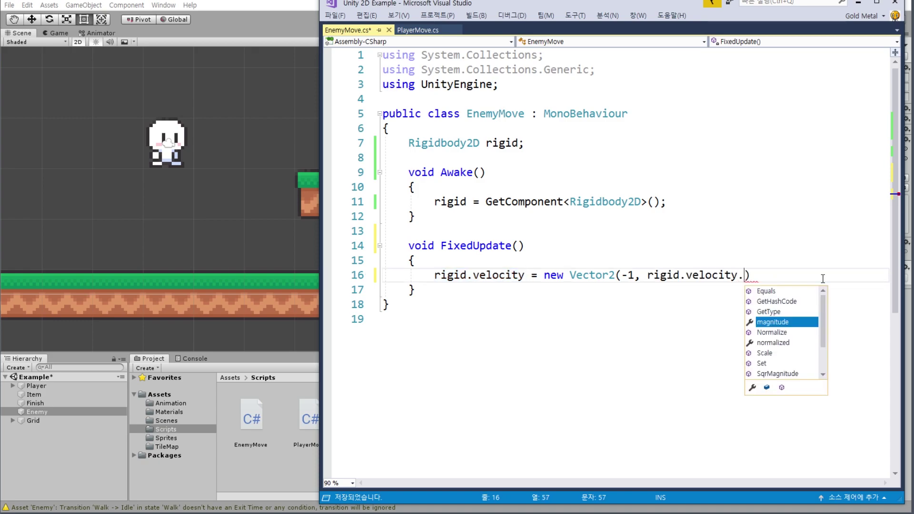
{"action": "type", "text": "y);"}
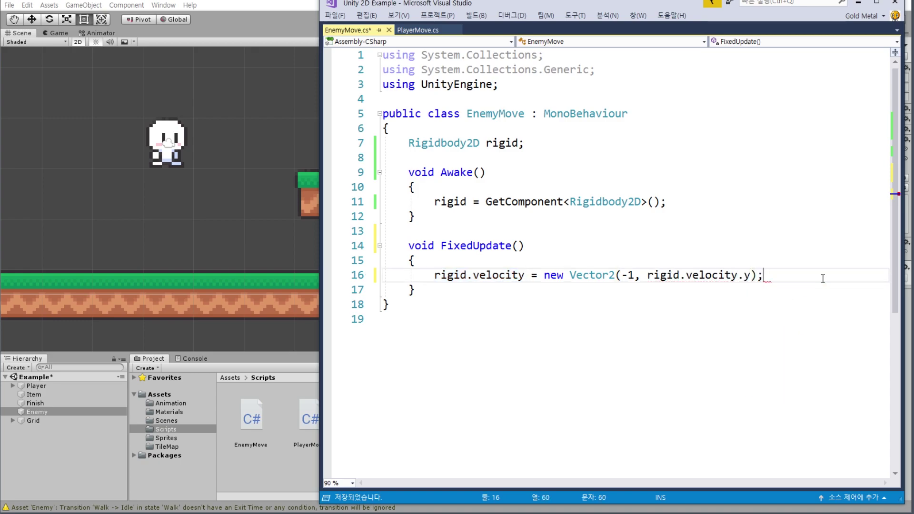
{"action": "key", "text": "ctrl+s"}
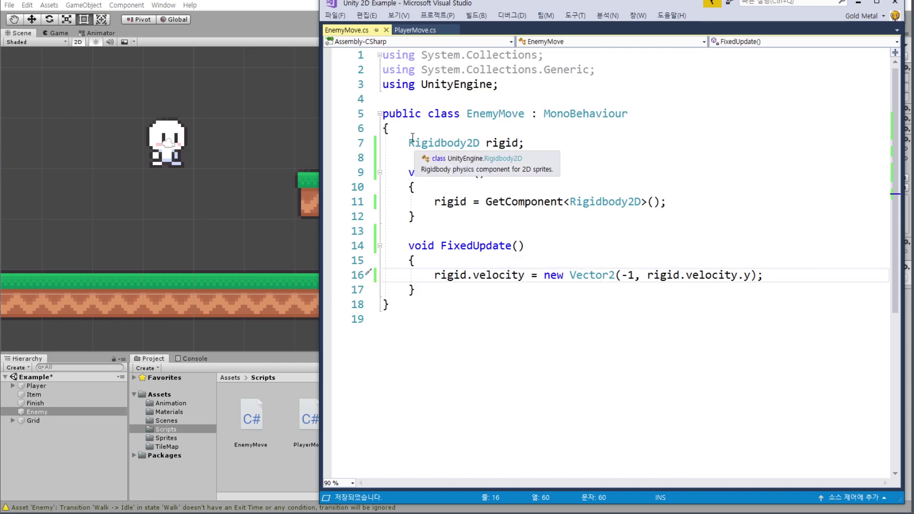
Clear the code selection and minimize Visual Studio to return to Unity
{"action": "mouse_move", "coordinate": [408, 142]}
{"action": "left_mouse_down"}
{"action": "mouse_move", "coordinate": [433, 291]}
{"action": "mouse_move", "coordinate": [419, 307]}
{"action": "left_mouse_up"}
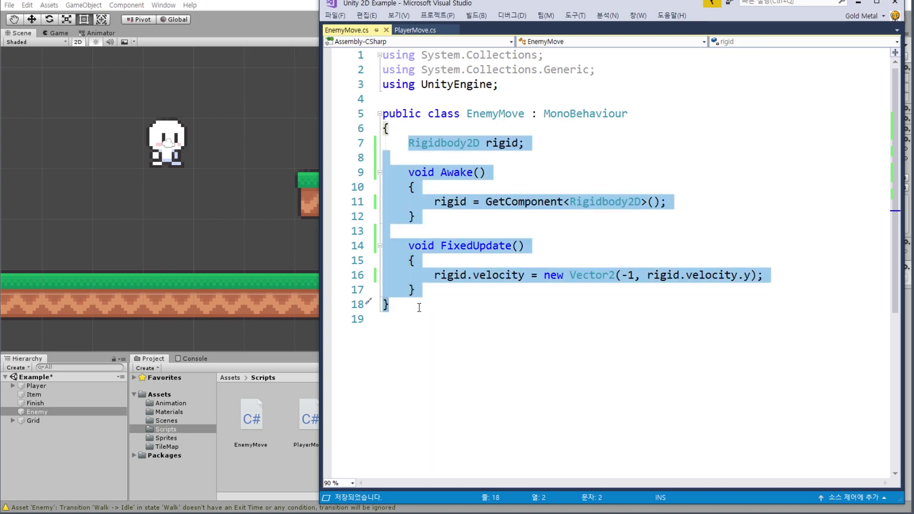
{"action": "left_click", "coordinate": [419, 308]}
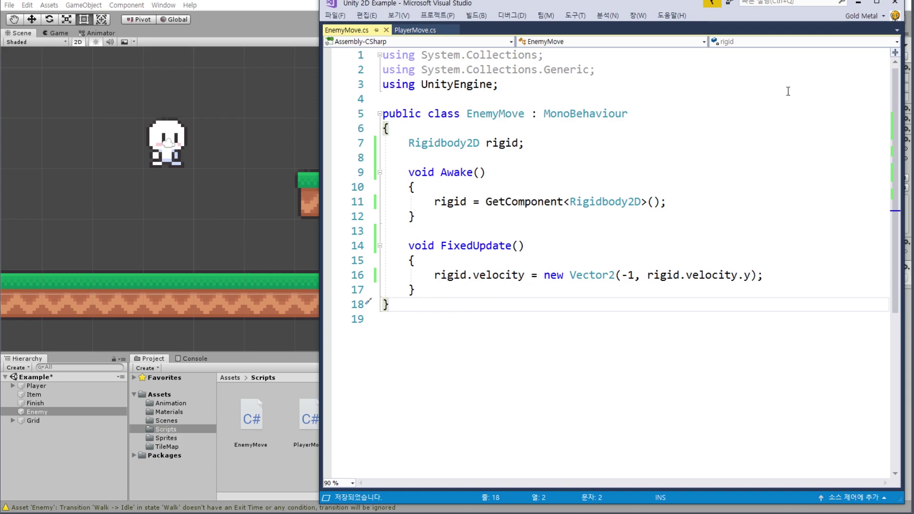
{"action": "left_click", "coordinate": [861, 3]}
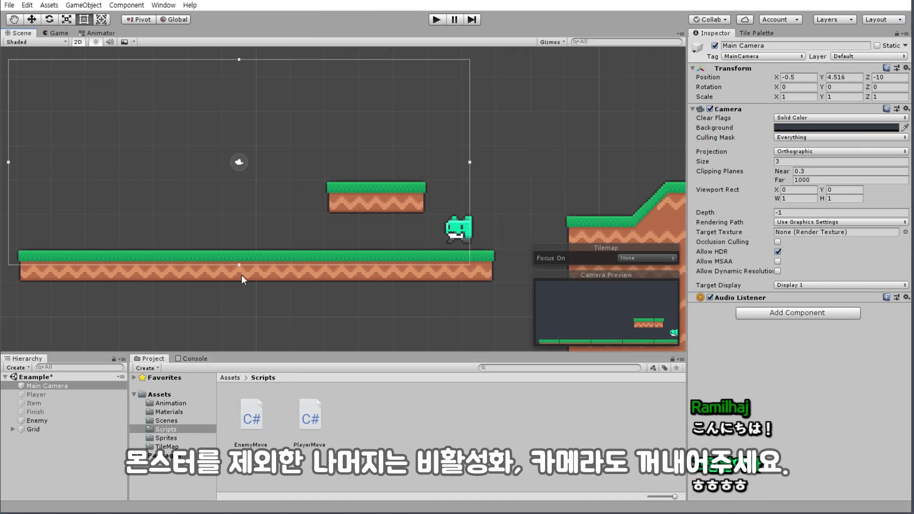
Set the Main Camera size to 6, then 5, previewing each in the Game view
{"action": "left_click", "coordinate": [838, 161]}
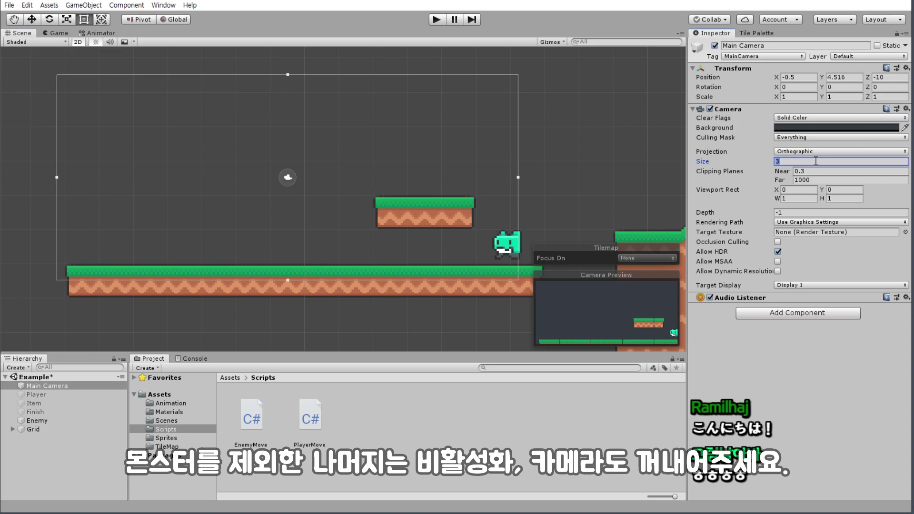
{"action": "left_click", "coordinate": [59, 33]}
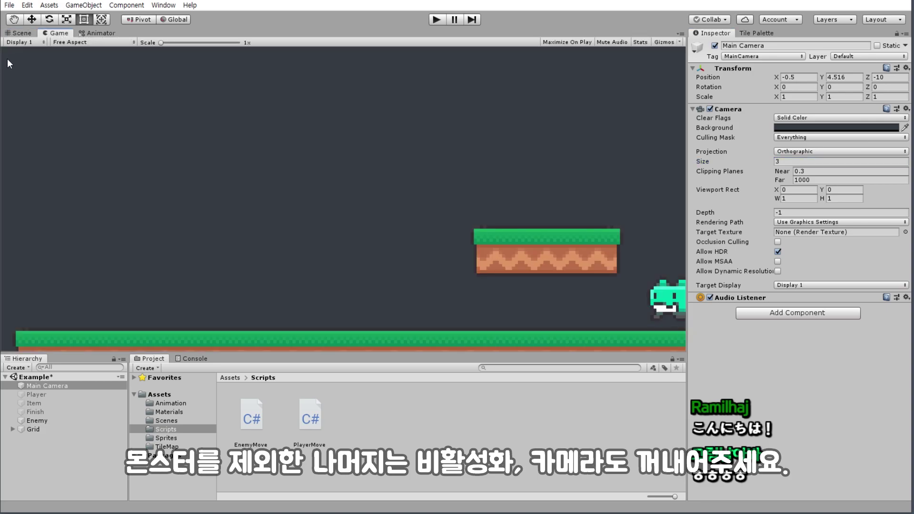
{"action": "left_click", "coordinate": [19, 34]}
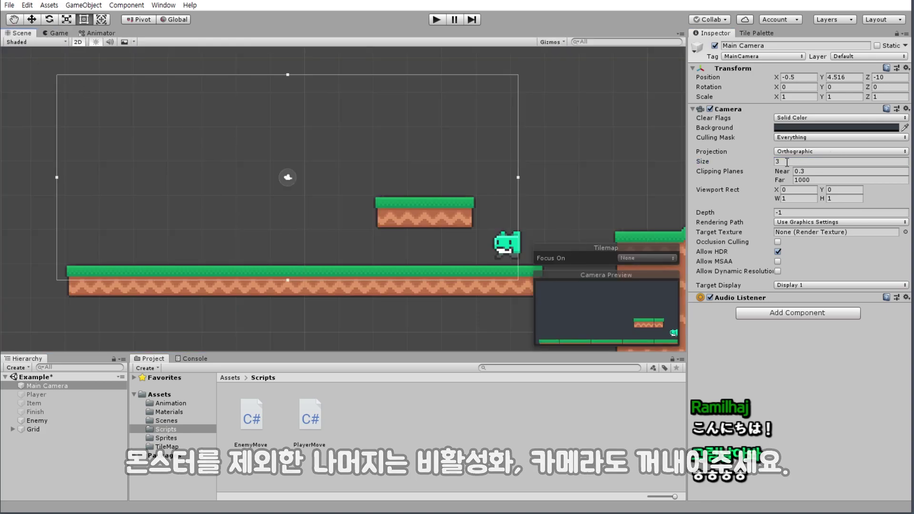
{"action": "left_click", "coordinate": [743, 163]}
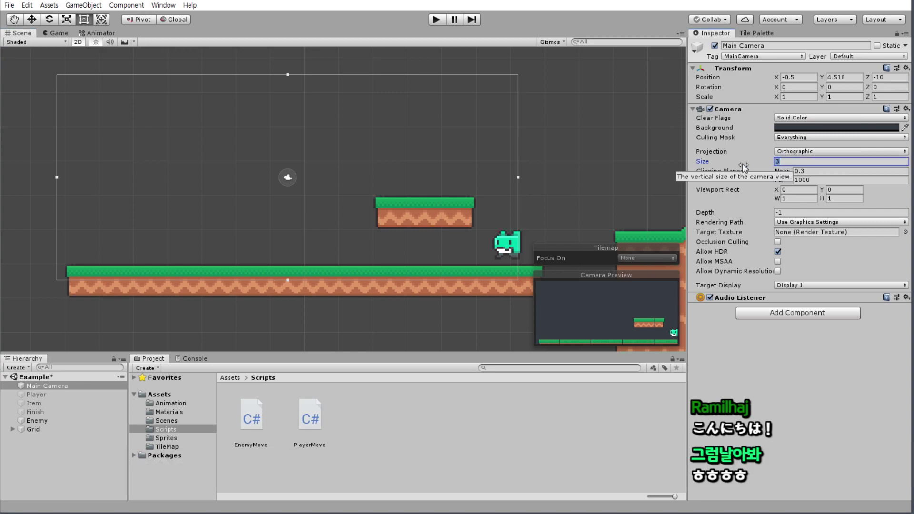
{"action": "type", "text": "6"}
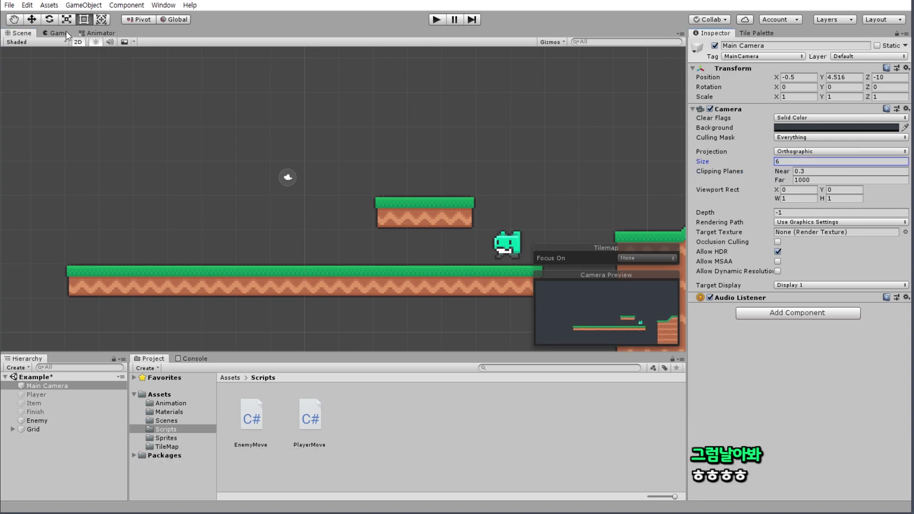
{"action": "left_click", "coordinate": [65, 32]}
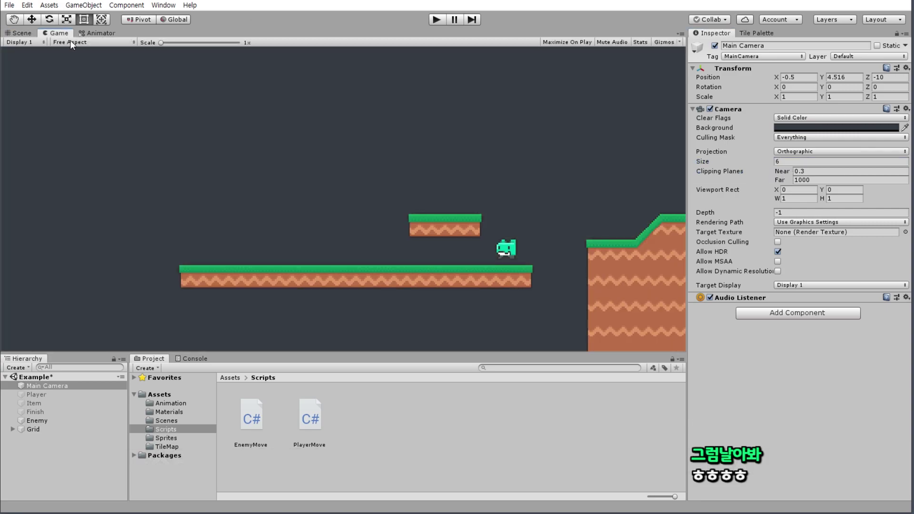
{"action": "left_click", "coordinate": [26, 32]}
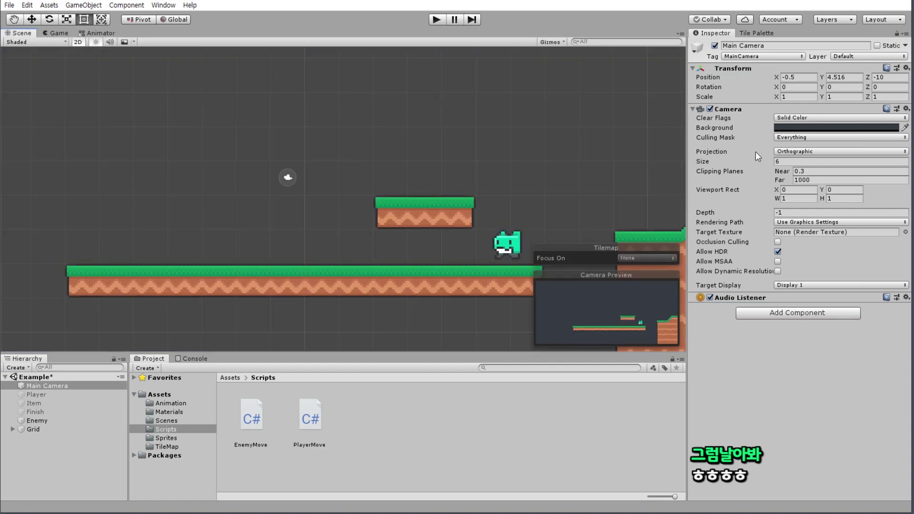
{"action": "left_click", "coordinate": [794, 160]}
{"action": "type", "text": "5"}
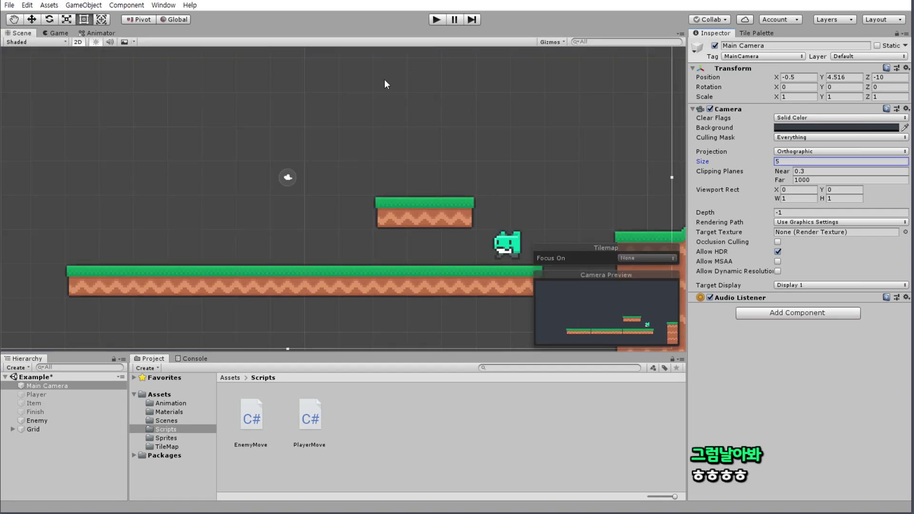
{"action": "left_click", "coordinate": [46, 33]}
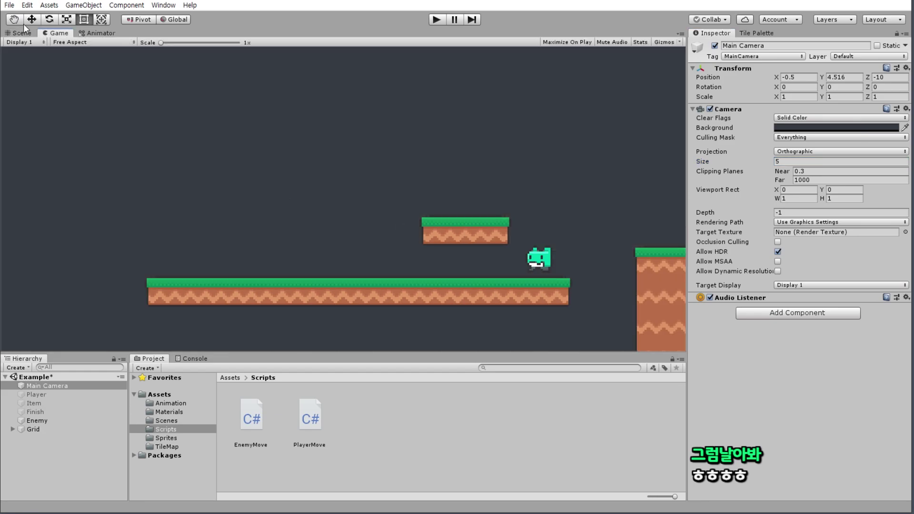
{"action": "left_click", "coordinate": [24, 32]}
Move the camera over the small platform to about X 2.04, Y 3.07
{"action": "left_click", "coordinate": [32, 19]}
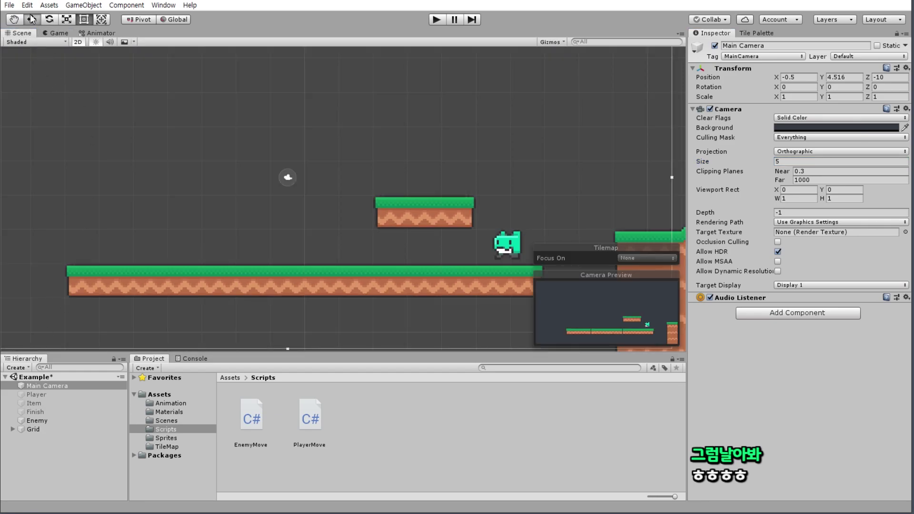
{"action": "left_click_drag", "start_coordinate": [298, 177], "coordinate": [380, 223]}
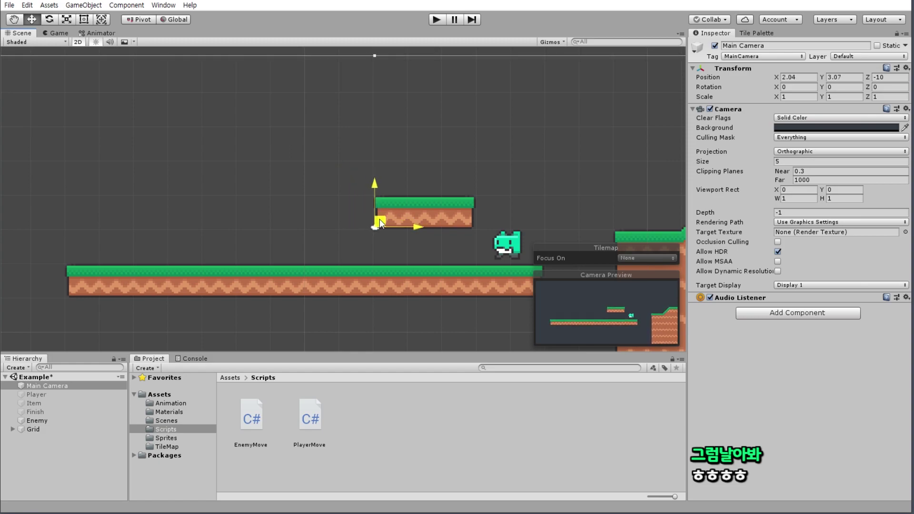
{"action": "left_click", "coordinate": [480, 127]}
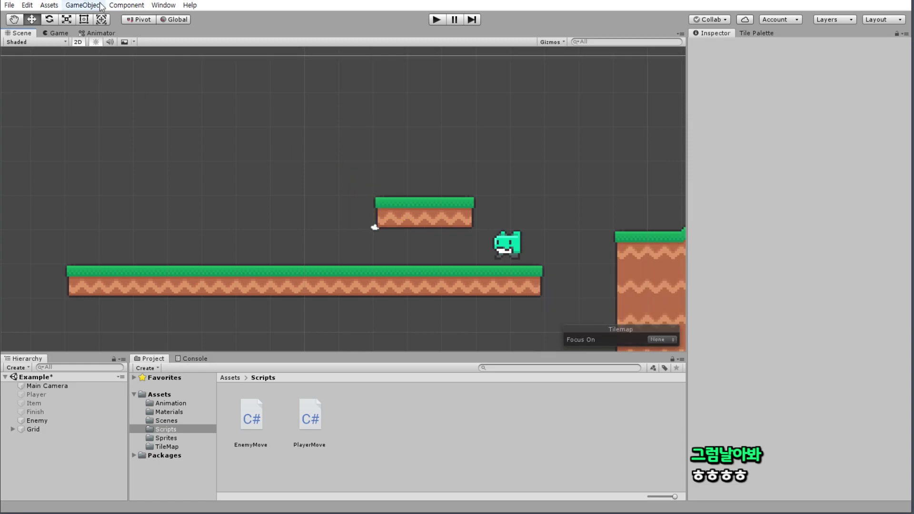
Save the Example scene from the File menu
{"action": "left_click", "coordinate": [15, 7]}
{"action": "left_click", "coordinate": [71, 45]}
{"action": "left_click", "coordinate": [10, 5]}
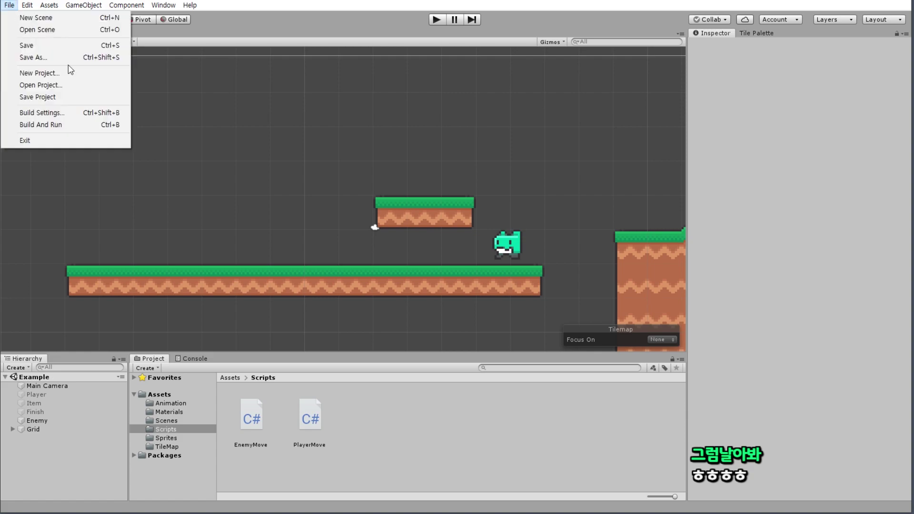
{"action": "left_click", "coordinate": [76, 101]}
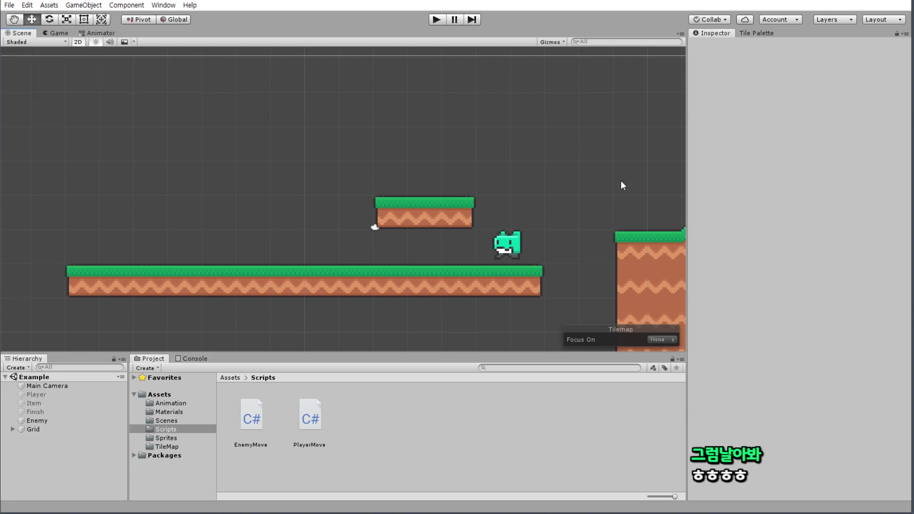
Check the Player and Enemy objects' components, then start play mode
{"action": "left_click", "coordinate": [9, 5]}
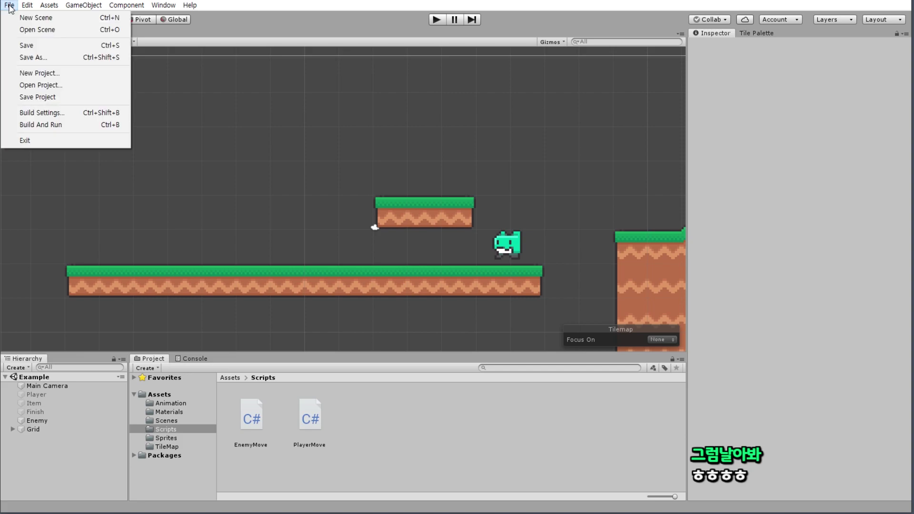
{"action": "left_click", "coordinate": [58, 391]}
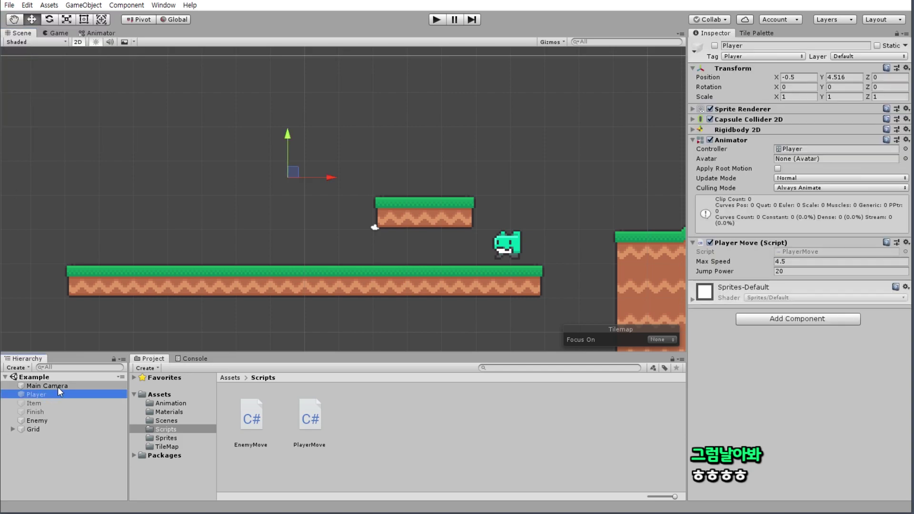
{"action": "left_click", "coordinate": [50, 422]}
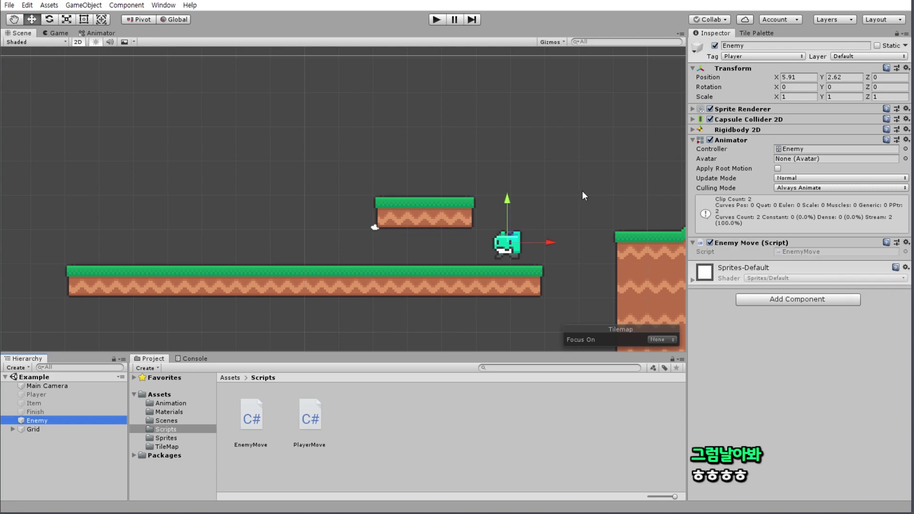
{"action": "left_click", "coordinate": [441, 18]}
Watch the Enemy walk left along the platform, then stop play mode
{"action": "left_click", "coordinate": [440, 18]}
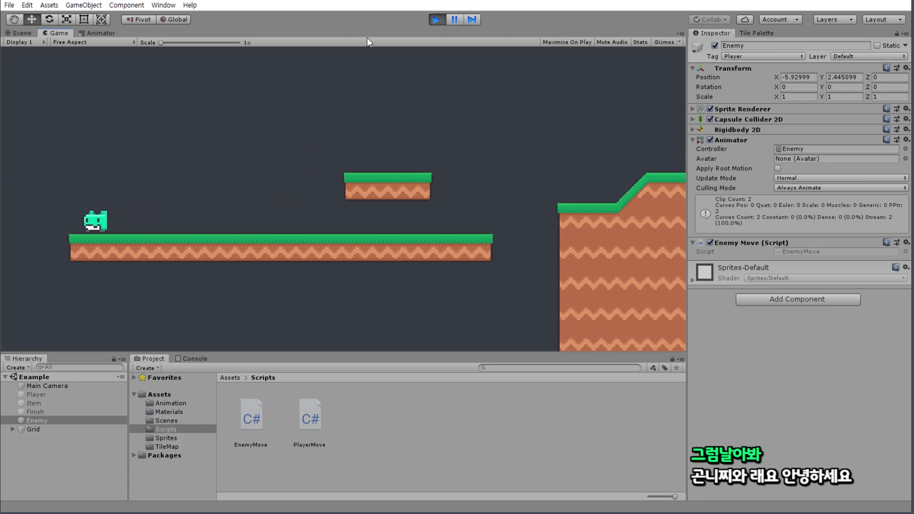
{"action": "left_click", "coordinate": [441, 20]}
{"action": "left_click", "coordinate": [441, 19]}
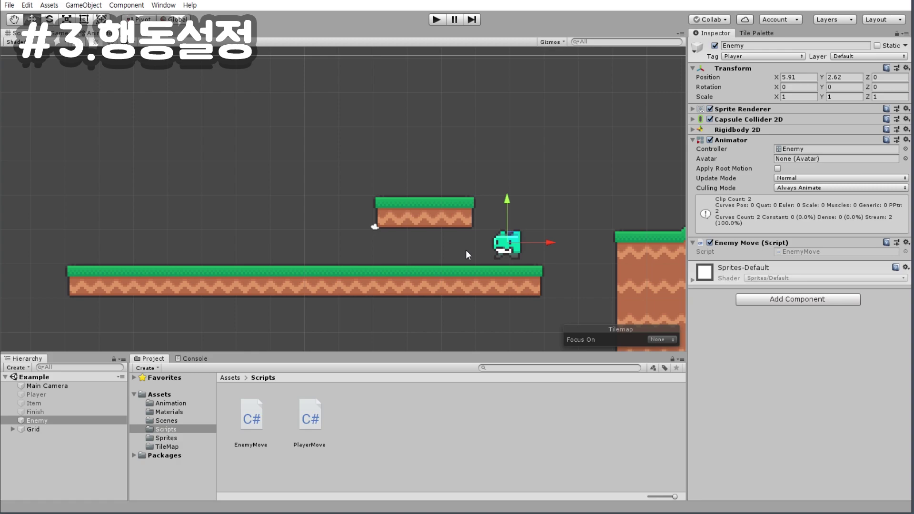
Frame the Enemy in the Scene view, then return to EnemyMove.cs in Visual Studio
{"action": "key", "text": "f"}
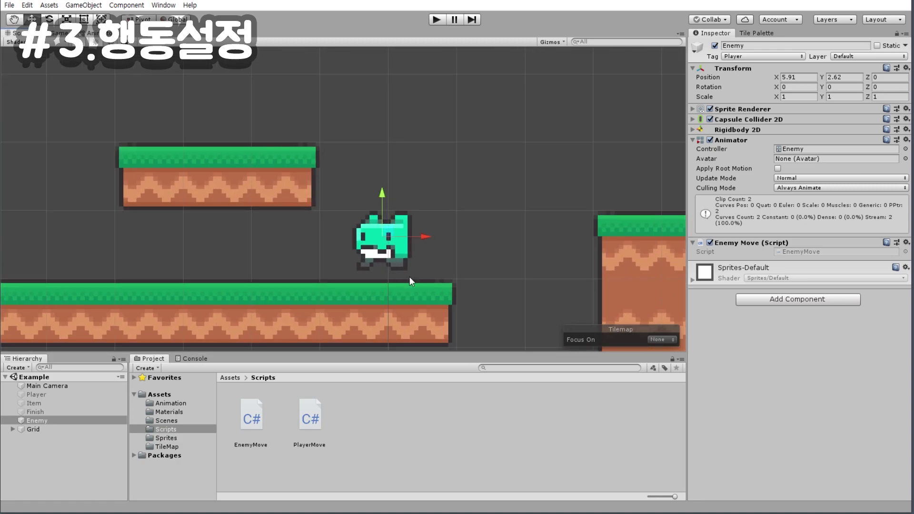
{"action": "left_click", "coordinate": [475, 216]}
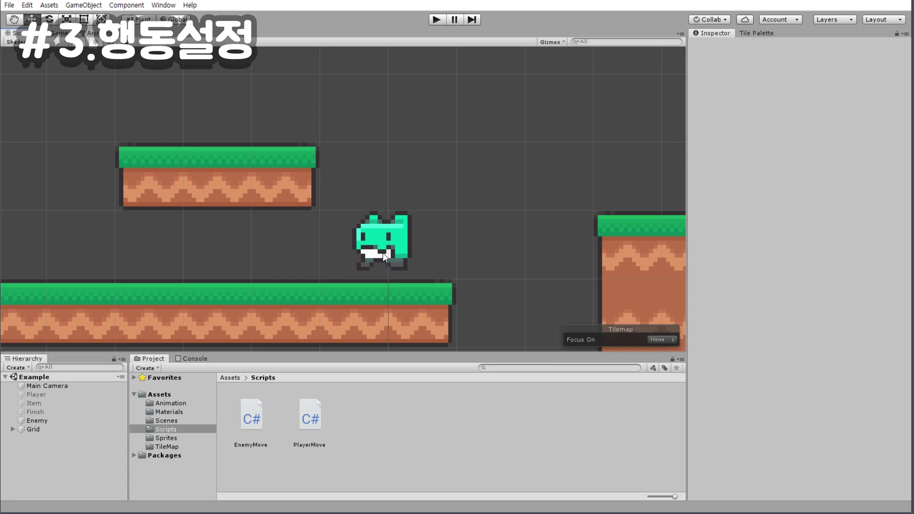
{"action": "left_click", "coordinate": [133, 508]}
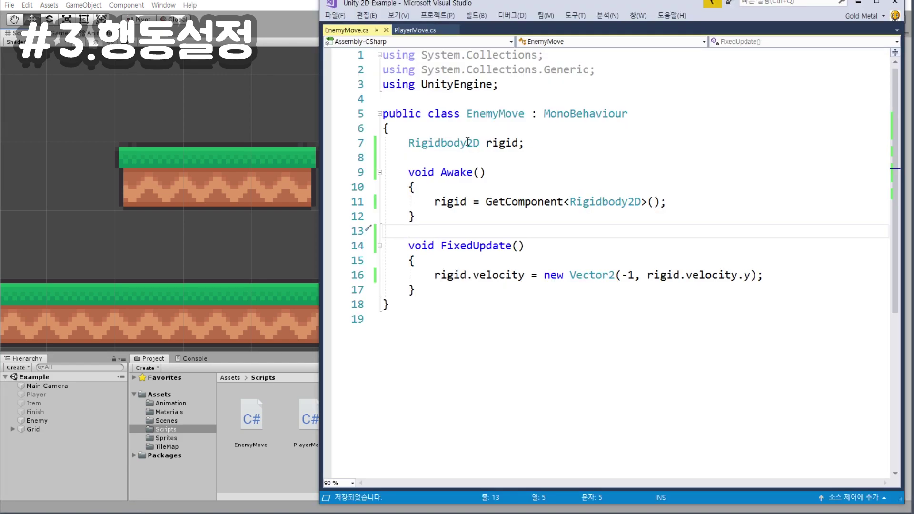
Type 'public int nextMove;' on line 8 below the rigid field, adding a blank line
{"action": "left_click", "coordinate": [452, 157]}
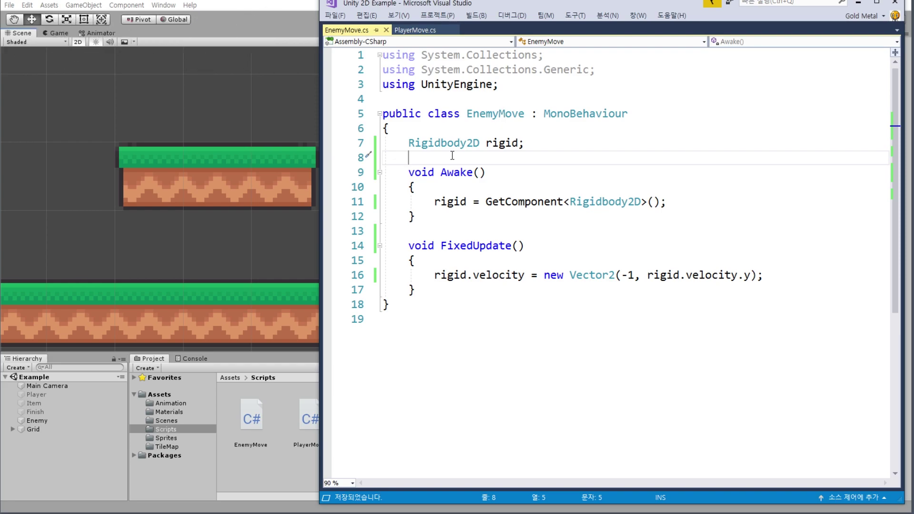
{"action": "type", "text": "pob"}
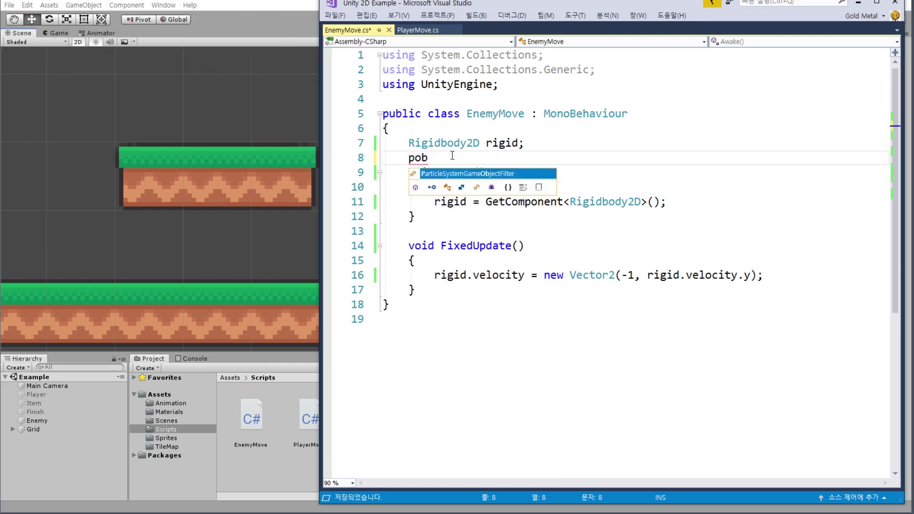
{"action": "key", "text": "BackSpace"}
{"action": "key", "text": "BackSpace"}
{"action": "type", "text": "lic"}
{"action": "key", "text": "BackSpace"}
{"action": "key", "text": "BackSpace"}
{"action": "key", "text": "BackSpace"}
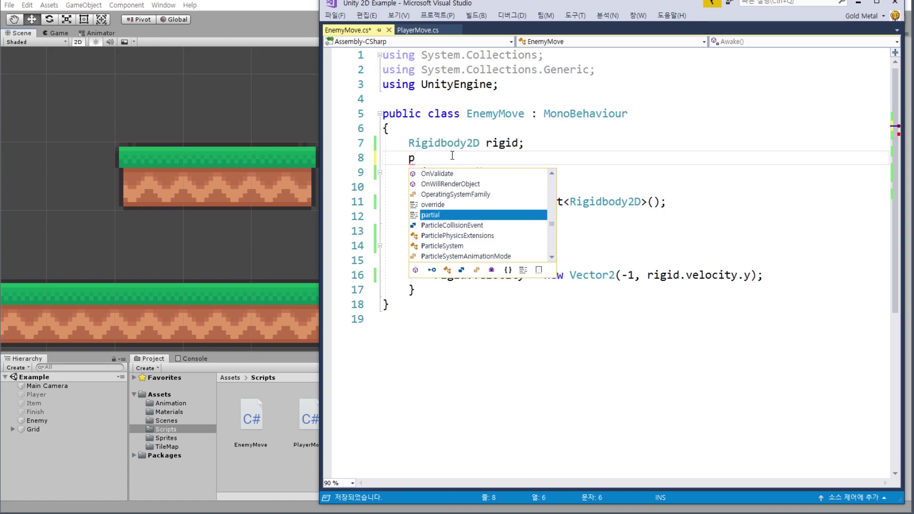
{"action": "type", "text": "ubli"}
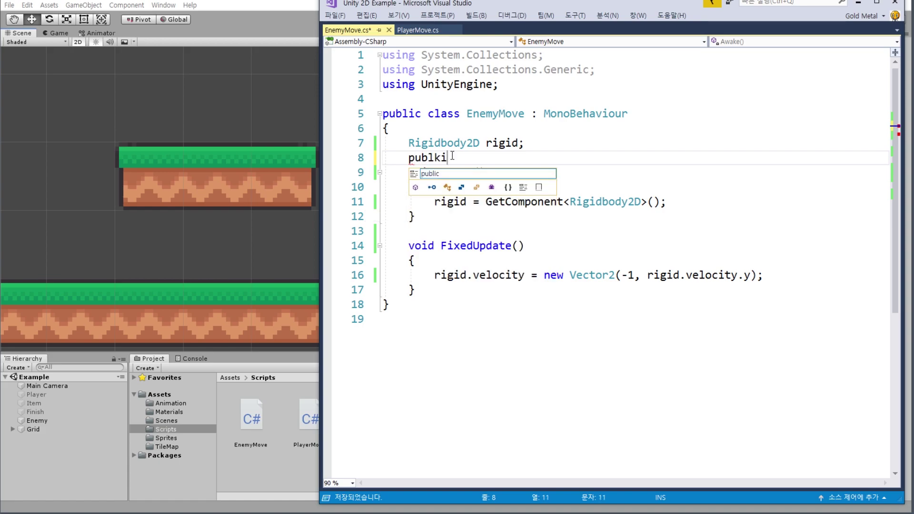
{"action": "key", "text": "BackSpace"}
{"action": "type", "text": "ic "}
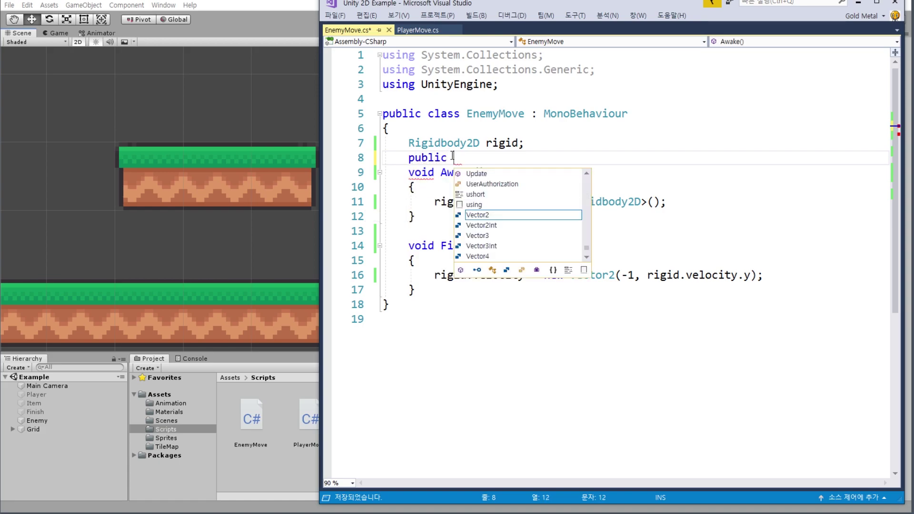
{"action": "type", "text": "int "}
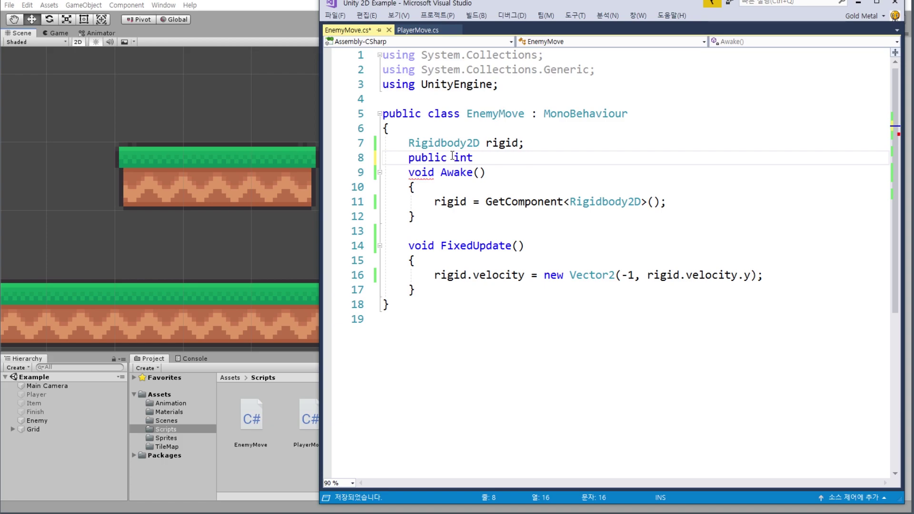
{"action": "type", "text": "n"}
{"action": "type", "text": "exrt"}
{"action": "key", "text": "BackSpace"}
{"action": "type", "text": "t"}
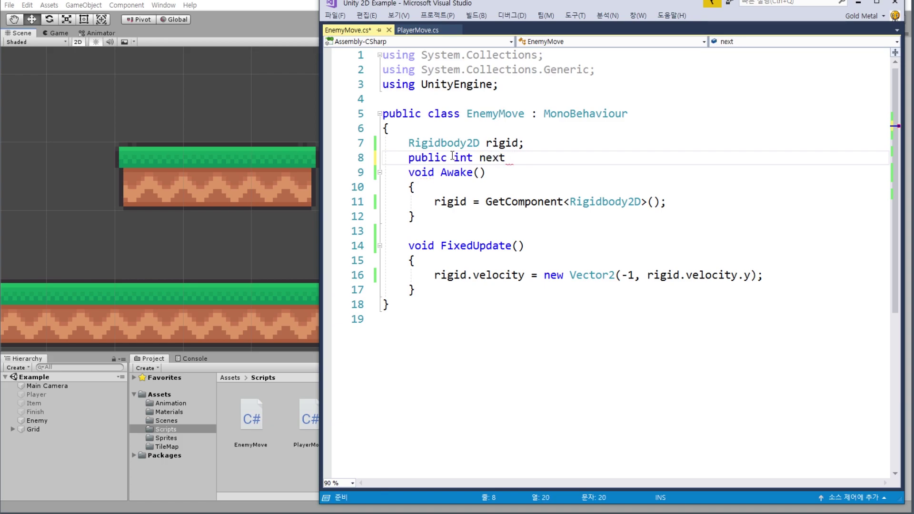
{"action": "type", "text": "Move;"}
{"action": "key", "text": "Return"}
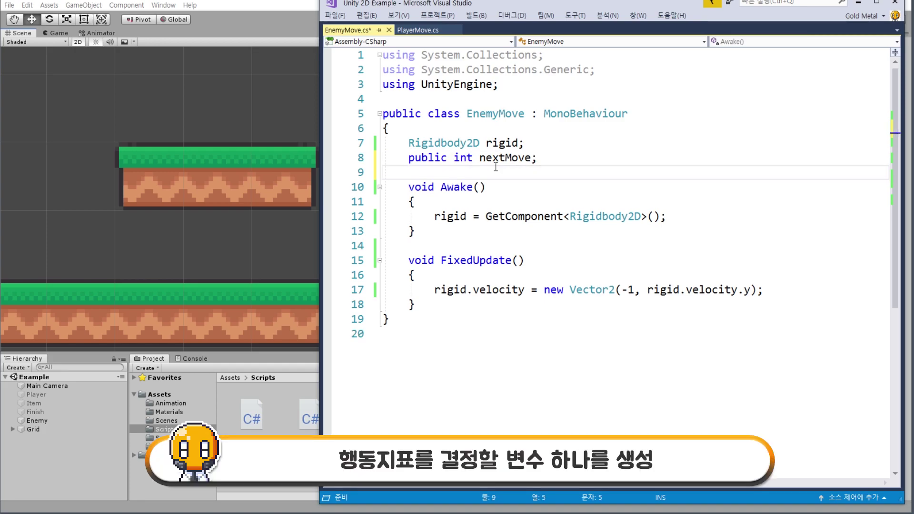
Review the new nextMove declaration and its type information
{"action": "left_click", "coordinate": [519, 157]}
{"action": "double_click", "coordinate": [518, 157]}
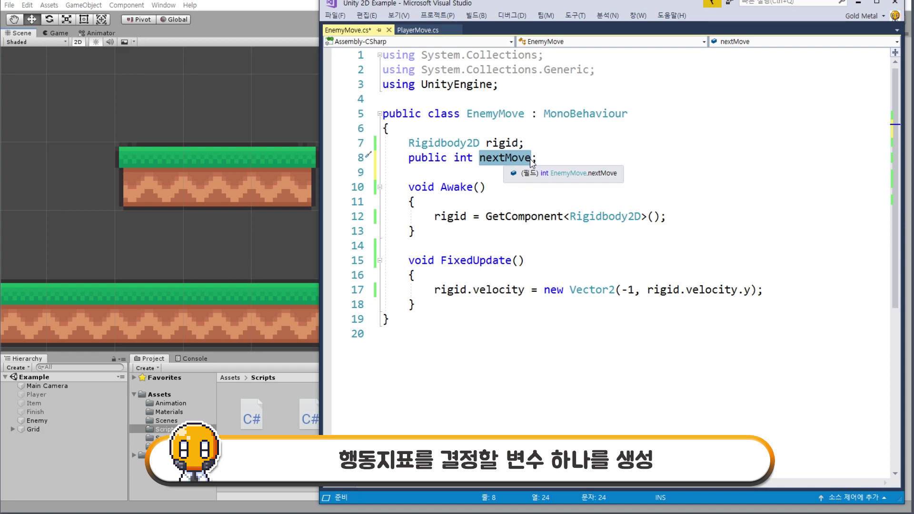
{"action": "key", "text": "Right"}
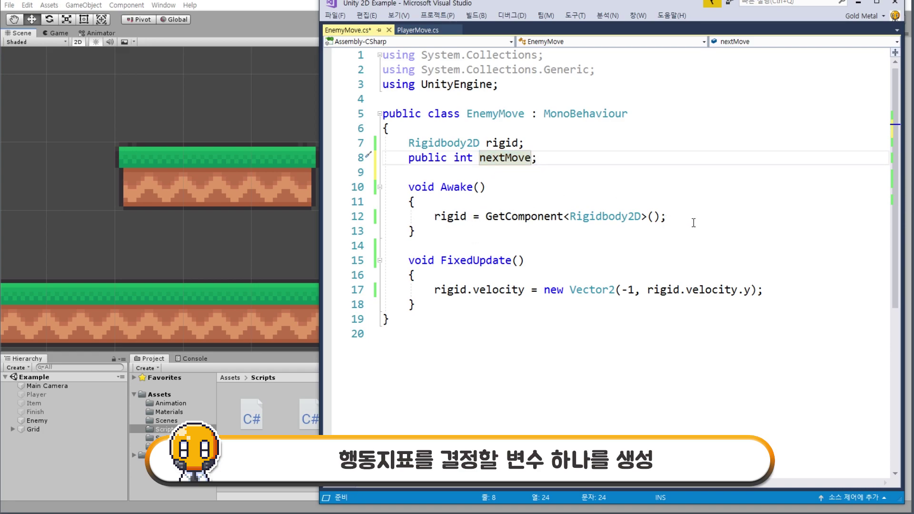
{"action": "mouse_move", "coordinate": [528, 161]}
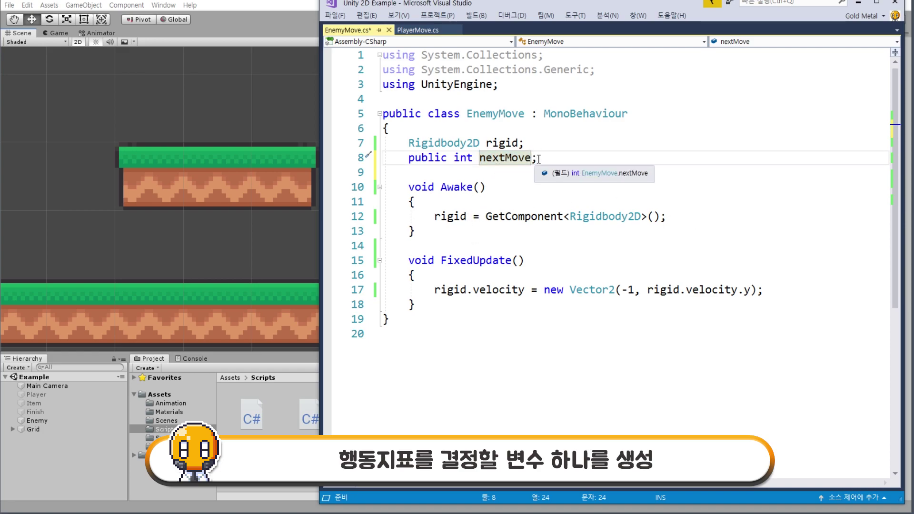
{"action": "left_click", "coordinate": [498, 157]}
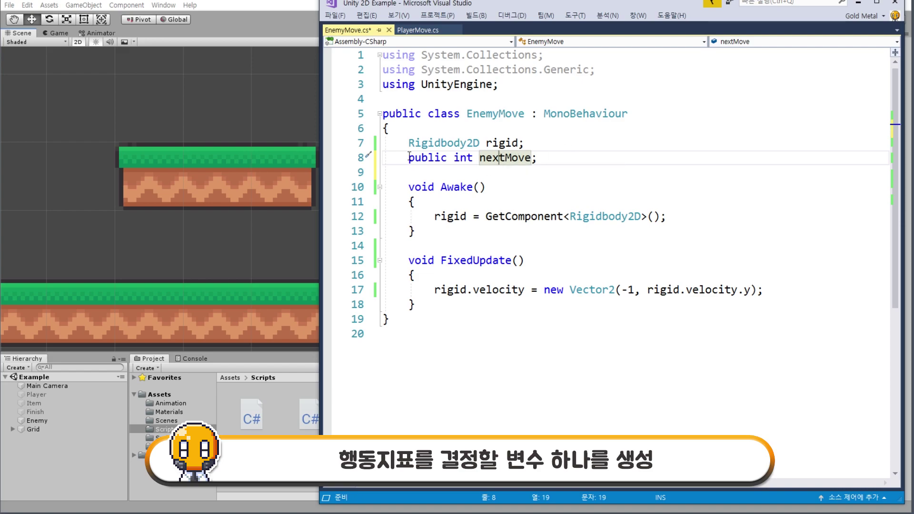
{"action": "left_click_drag", "start_coordinate": [410, 158], "coordinate": [538, 158]}
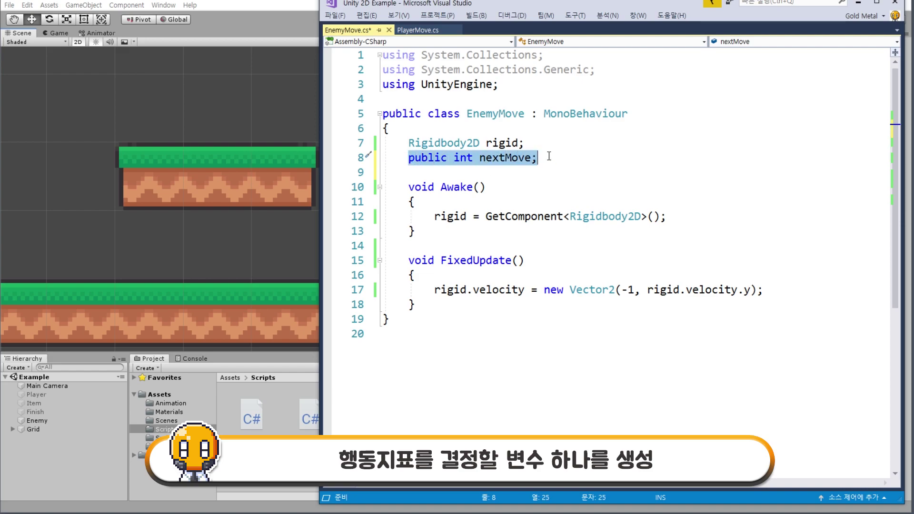
{"action": "left_click", "coordinate": [444, 174]}
{"action": "scroll", "coordinate": [394, 127], "scroll_direction": "down", "scroll_amount": 1}
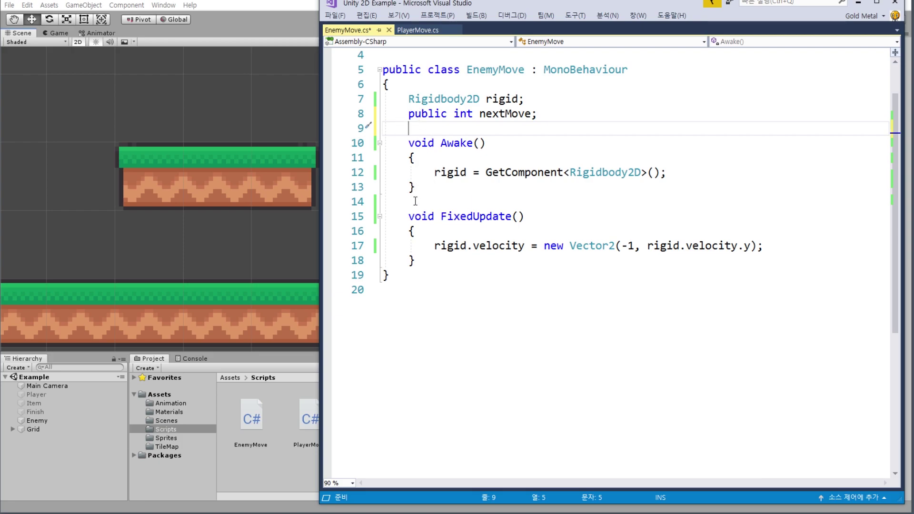
{"action": "double_click", "coordinate": [509, 113]}
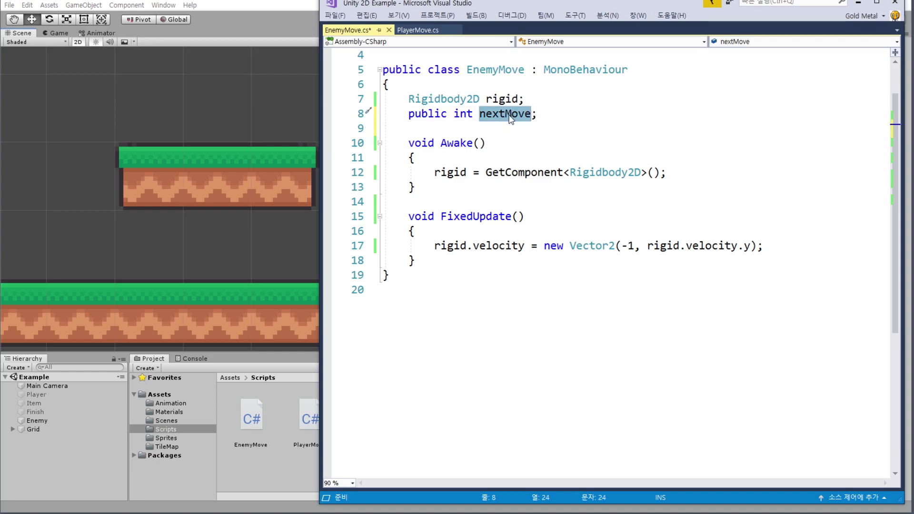
{"action": "left_click", "coordinate": [435, 265]}
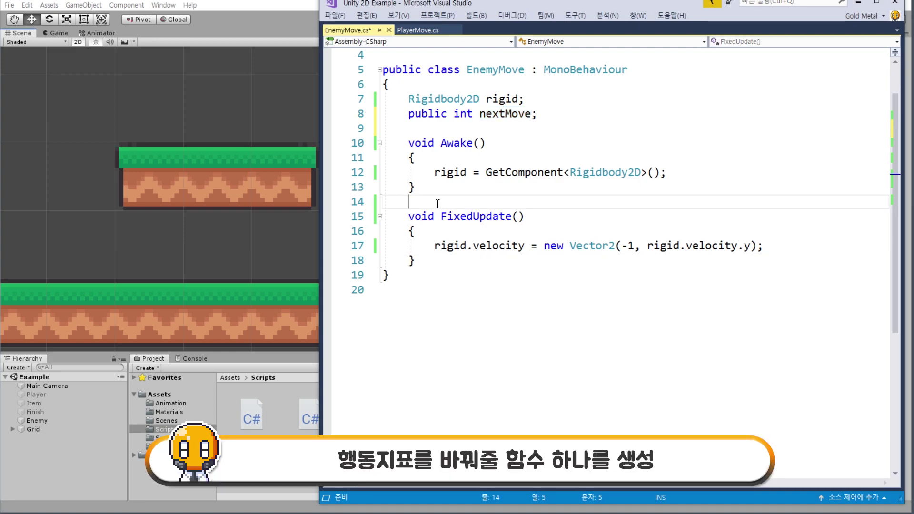
Write an empty 'void Think()' method with braces below FixedUpdate
{"action": "key", "text": "Return"}
{"action": "key", "text": "Return"}
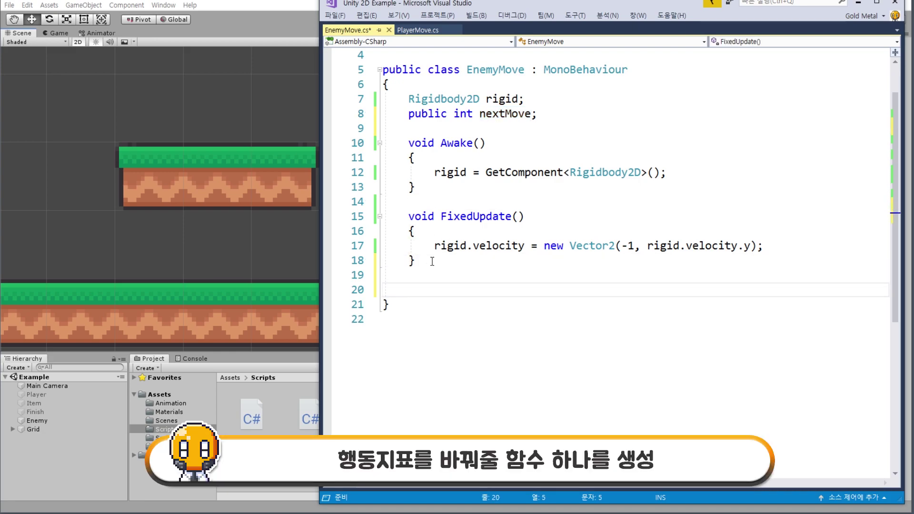
{"action": "type", "text": "void"}
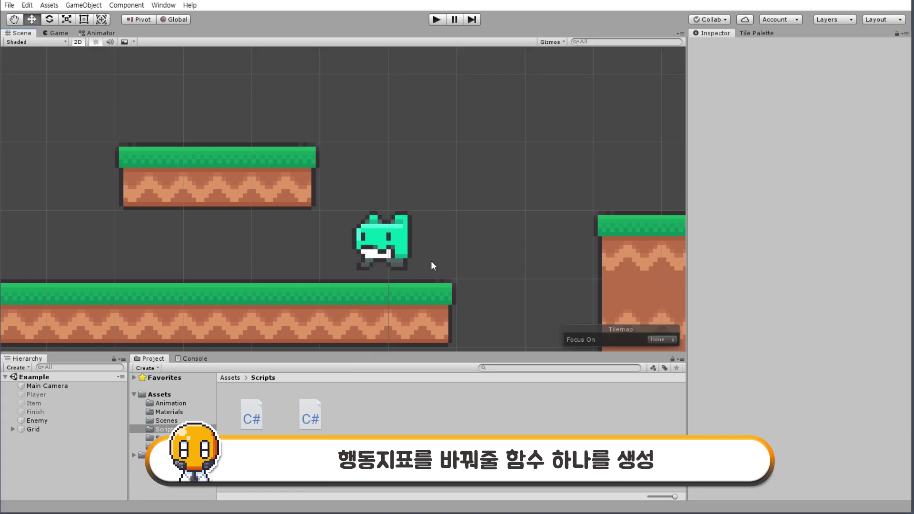
{"action": "type", "text": "Th"}
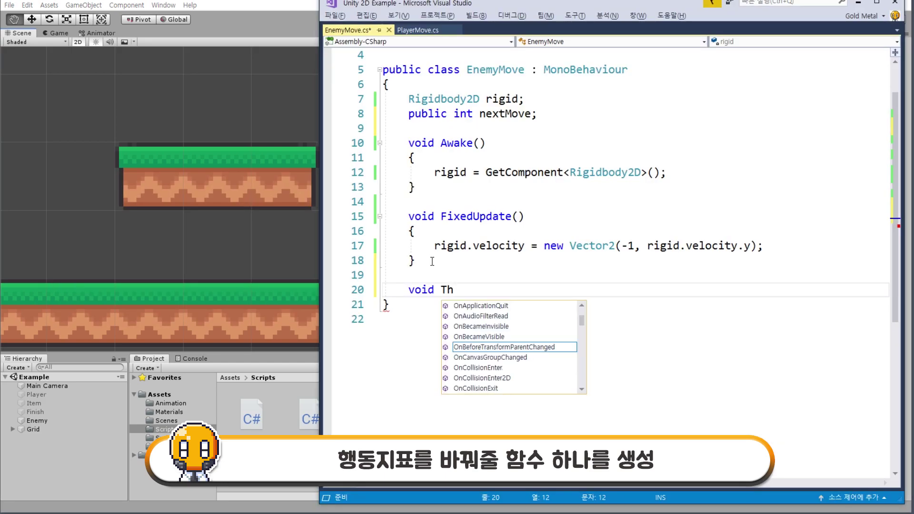
{"action": "type", "text": "ink"}
{"action": "type", "text": "()"}
{"action": "key", "text": "Return"}
{"action": "type", "text": "{"}
{"action": "key", "text": "Return"}
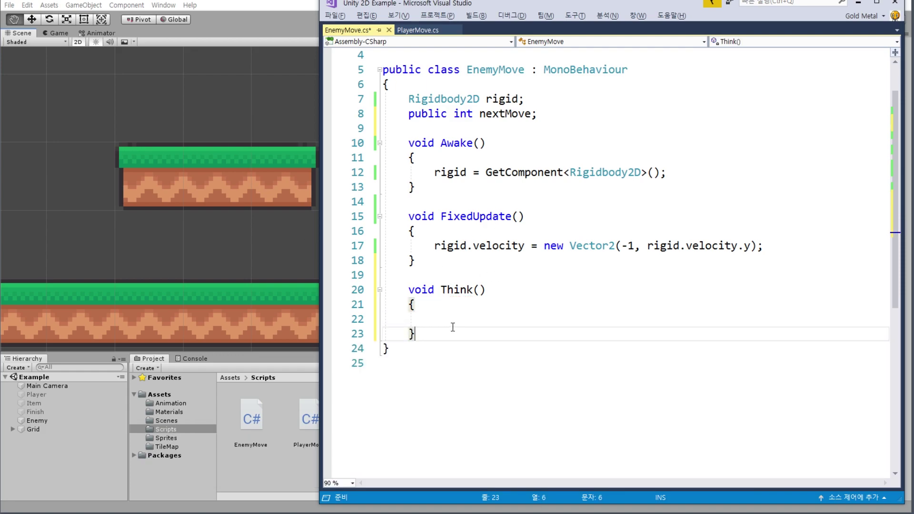
{"action": "double_click", "coordinate": [508, 117]}
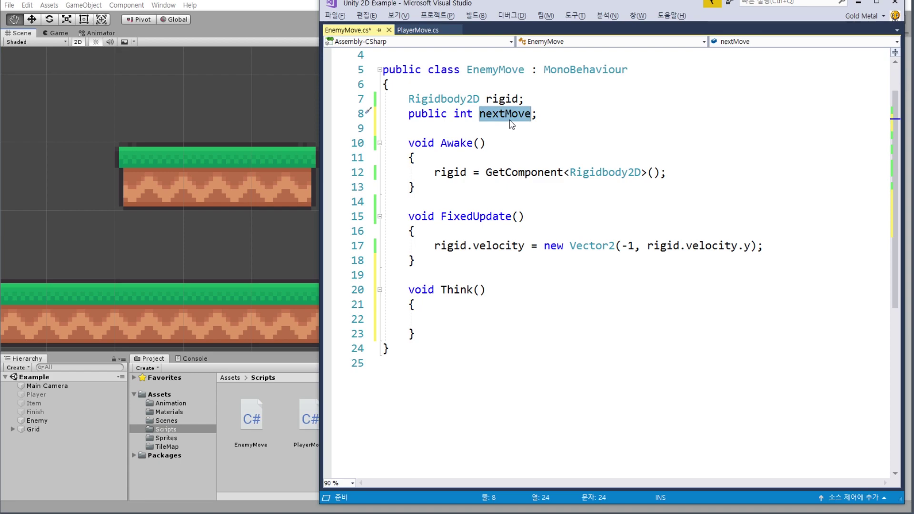
{"action": "left_click", "coordinate": [461, 330]}
{"action": "left_click", "coordinate": [462, 322]}
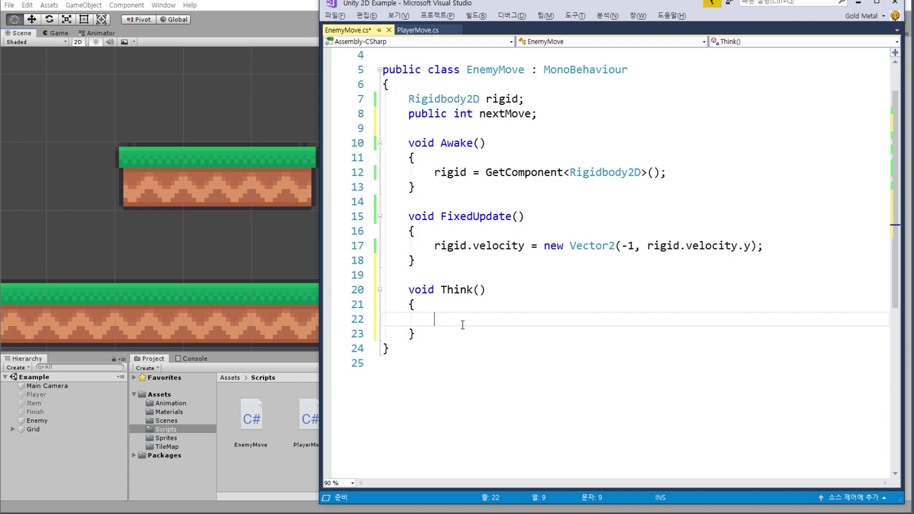
Begin Think's first line with 'int random = Random.' using completion for Random
{"action": "type", "text": "int "}
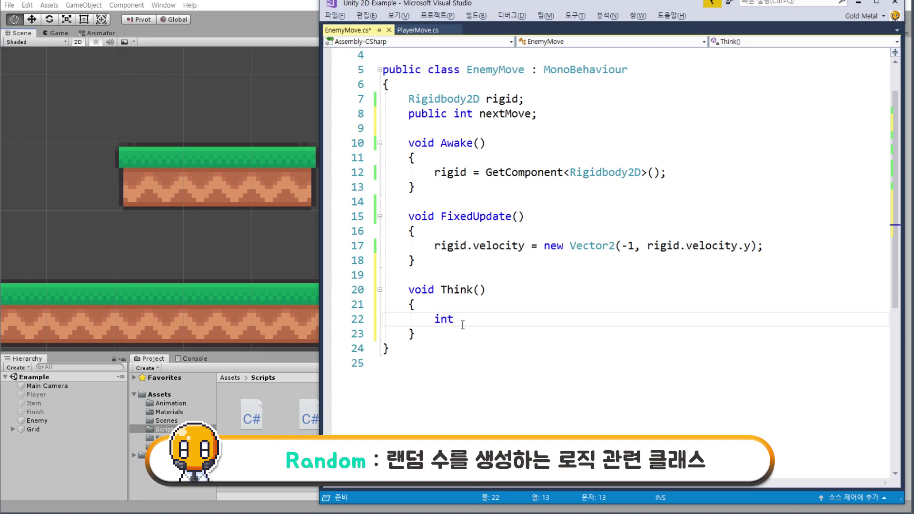
{"action": "type", "text": "random"}
{"action": "type", "text": " ="}
{"action": "type", "text": "Ran"}
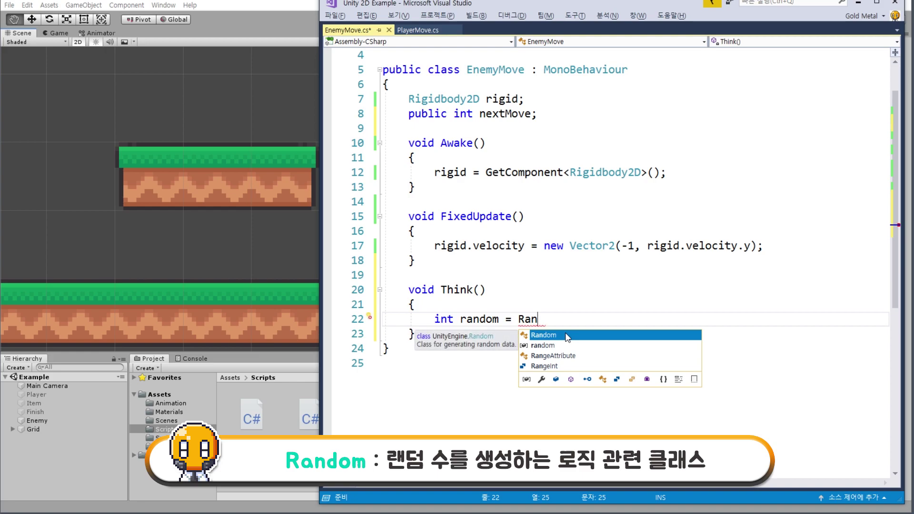
{"action": "key", "text": "Tab"}
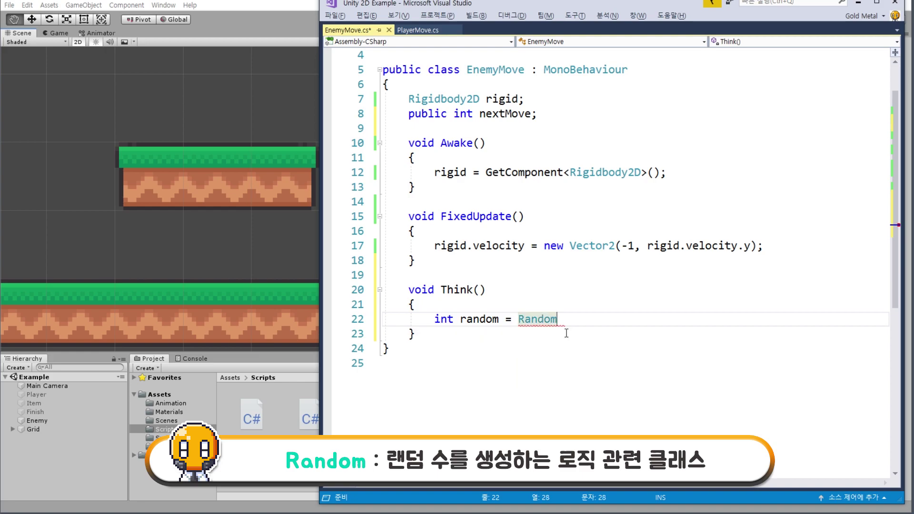
{"action": "type", "text": "."}
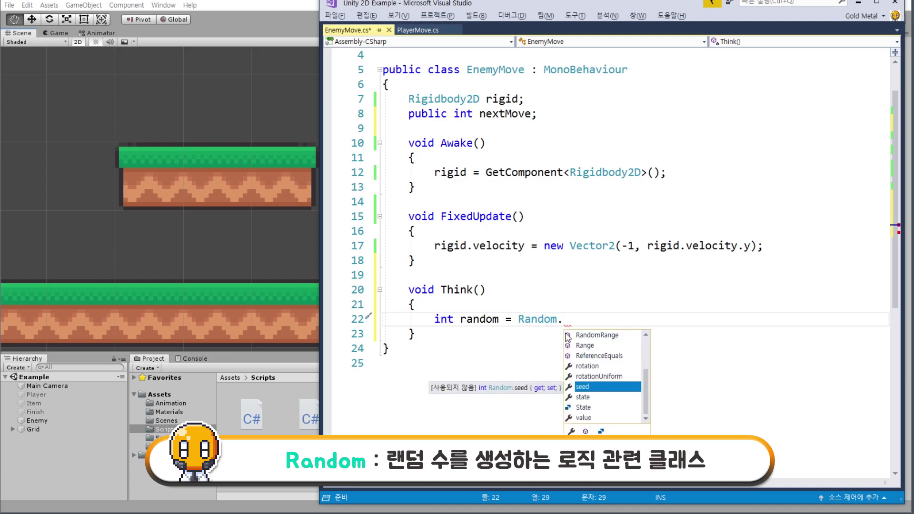
Compare Random's Range and RandomRange members, then insert Range
{"action": "left_click", "coordinate": [545, 320]}
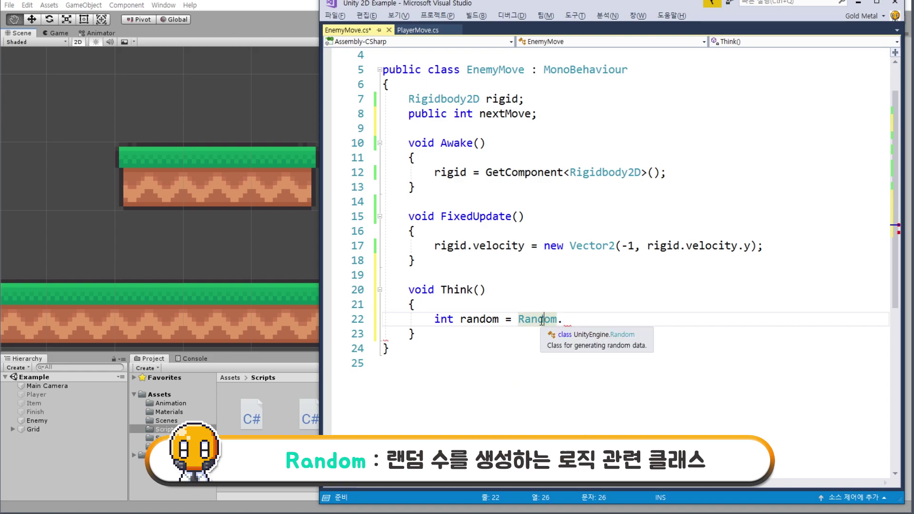
{"action": "left_click", "coordinate": [560, 323]}
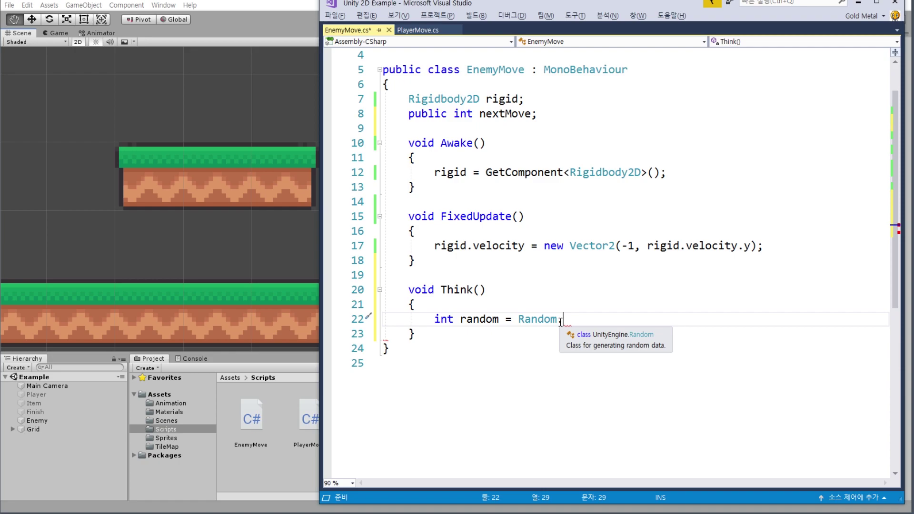
{"action": "key", "text": "ctrl+space"}
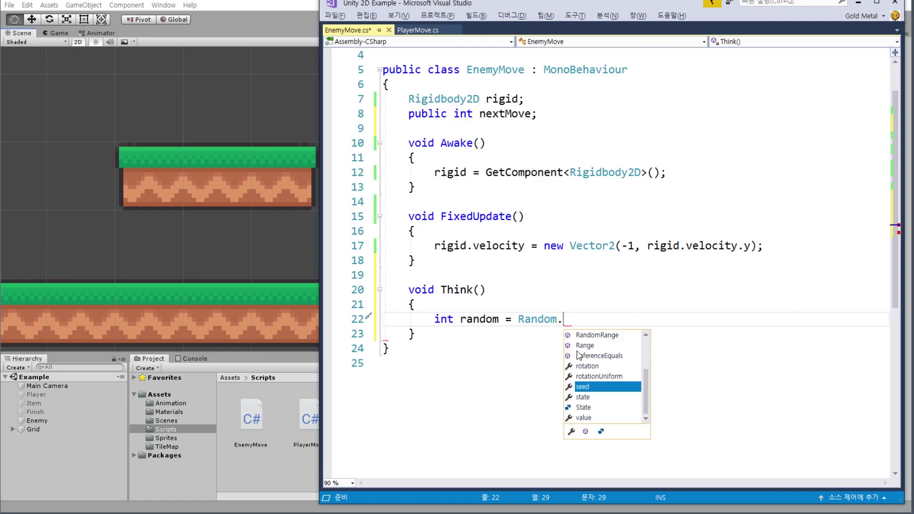
{"action": "mouse_move", "coordinate": [645, 380]}
{"action": "left_mouse_down"}
{"action": "mouse_move", "coordinate": [645, 347]}
{"action": "mouse_move", "coordinate": [644, 370]}
{"action": "left_mouse_up"}
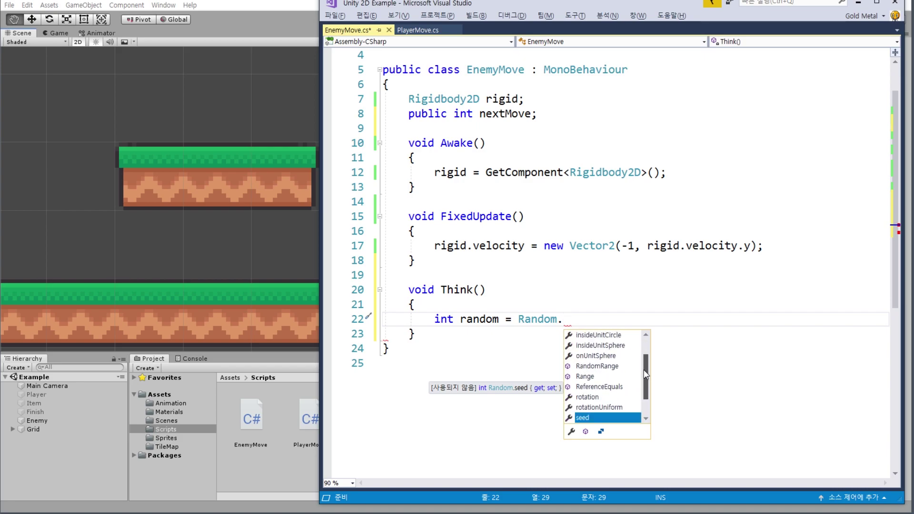
{"action": "left_click", "coordinate": [589, 379]}
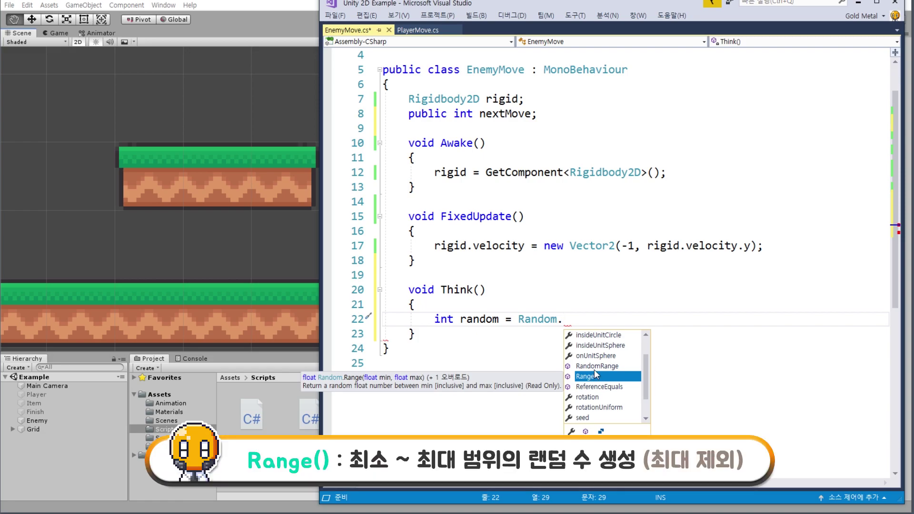
{"action": "left_click", "coordinate": [596, 372]}
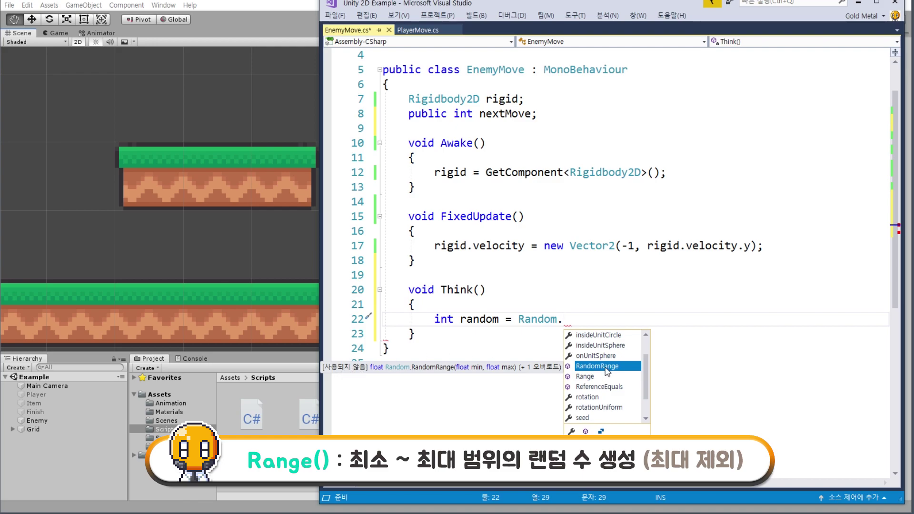
{"action": "left_click", "coordinate": [588, 378]}
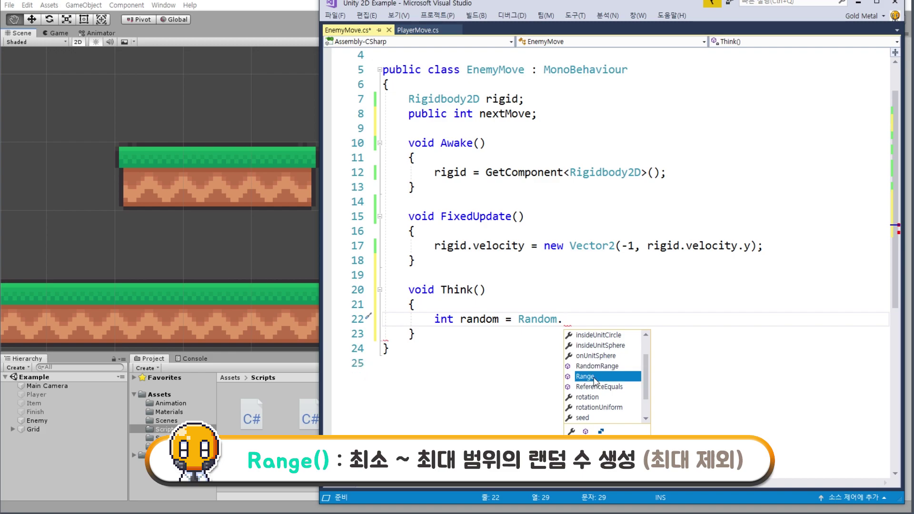
{"action": "double_click", "coordinate": [590, 378]}
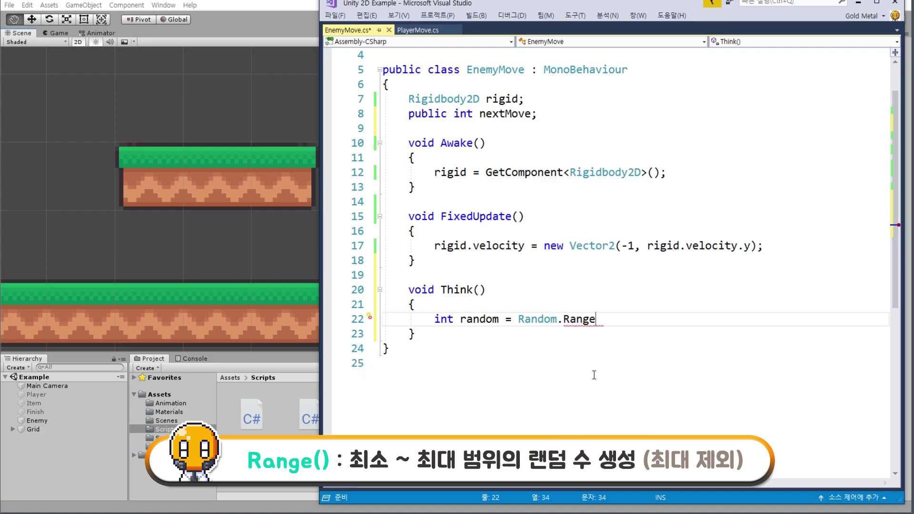
Give the call the arguments (-1, 2), changing the upper bound from 1 to 2
{"action": "type", "text": "()"}
{"action": "mouse_move", "coordinate": [589, 322]}
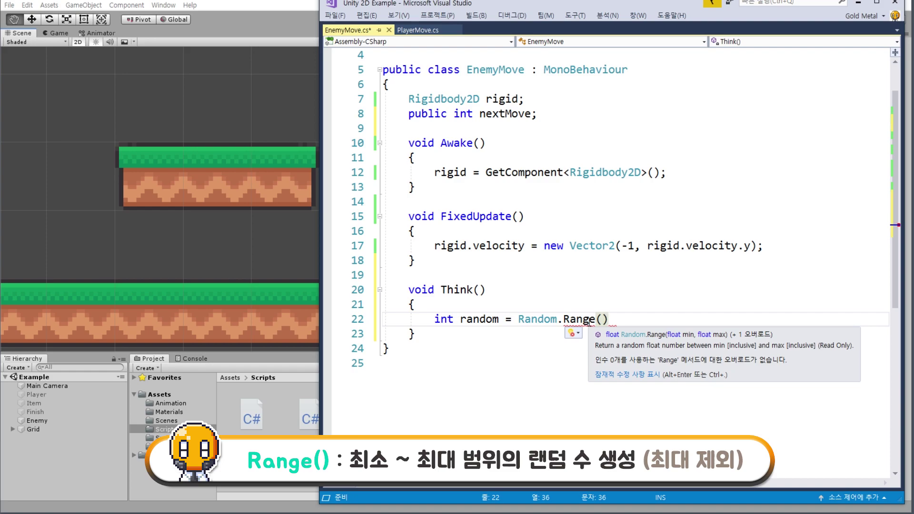
{"action": "scroll", "coordinate": [588, 375], "scroll_direction": "down", "scroll_amount": 1}
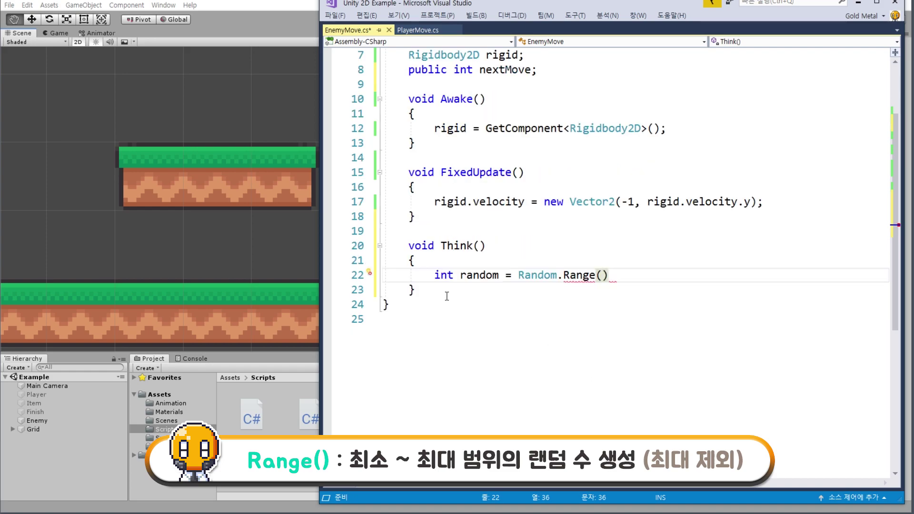
{"action": "left_click", "coordinate": [601, 276]}
{"action": "type", "text": "-1"}
{"action": "type", "text": ", "}
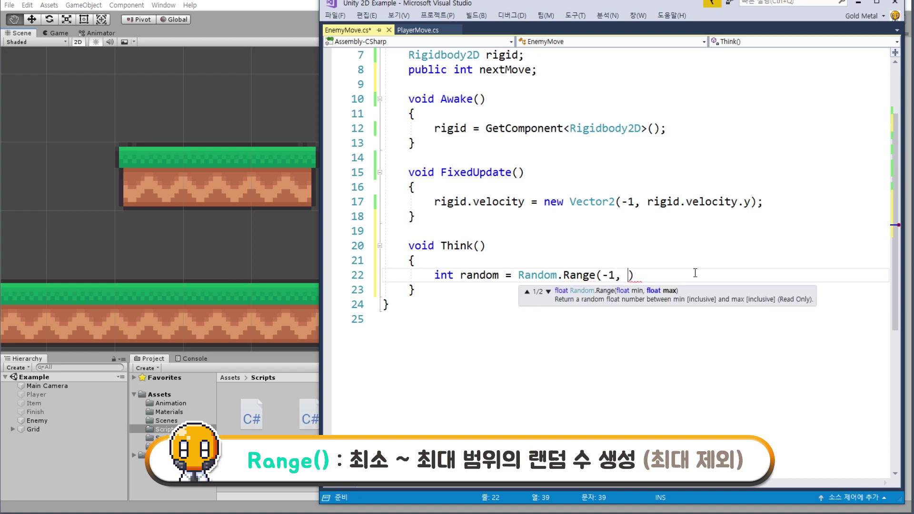
{"action": "type", "text": "1"}
{"action": "type", "text": ");"}
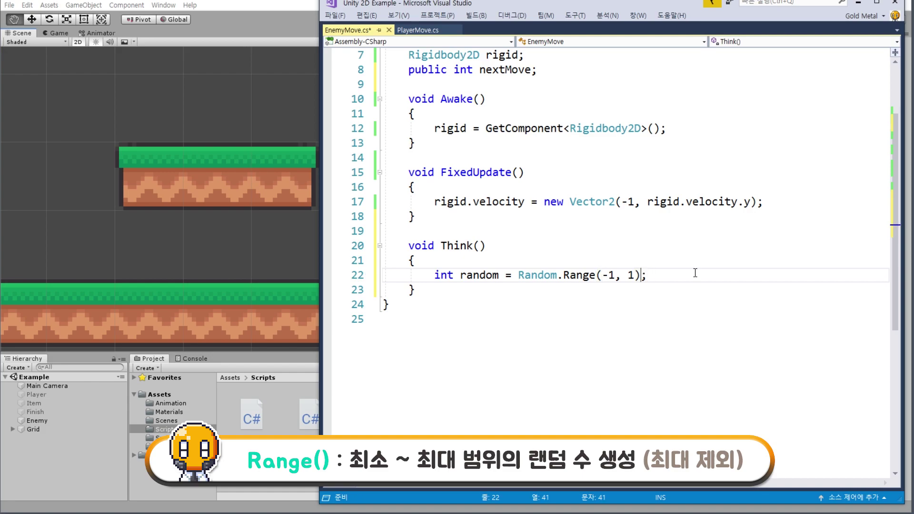
{"action": "key", "text": "Left"}
{"action": "key", "text": "Left"}
{"action": "key", "text": "Left"}
{"action": "key", "text": "Left"}
{"action": "key", "text": "shift+Left"}
{"action": "key", "text": "shift+Left"}
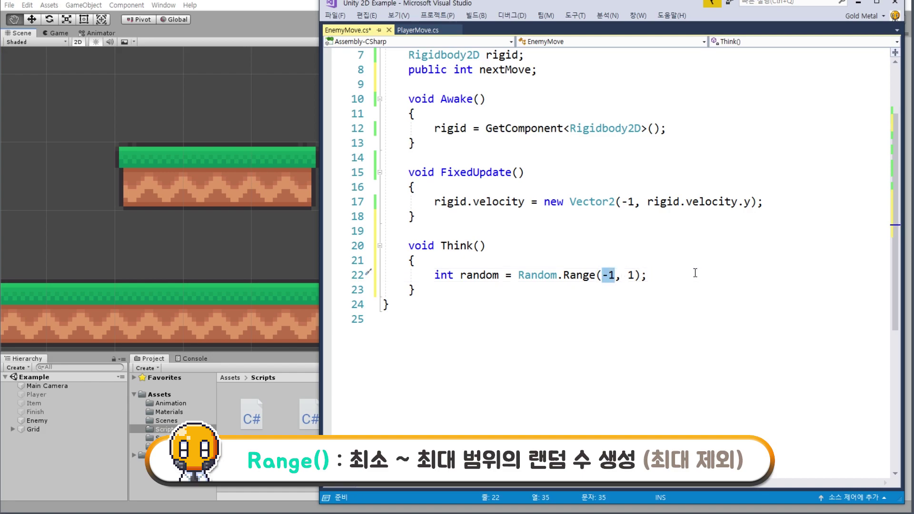
{"action": "key", "text": "Right"}
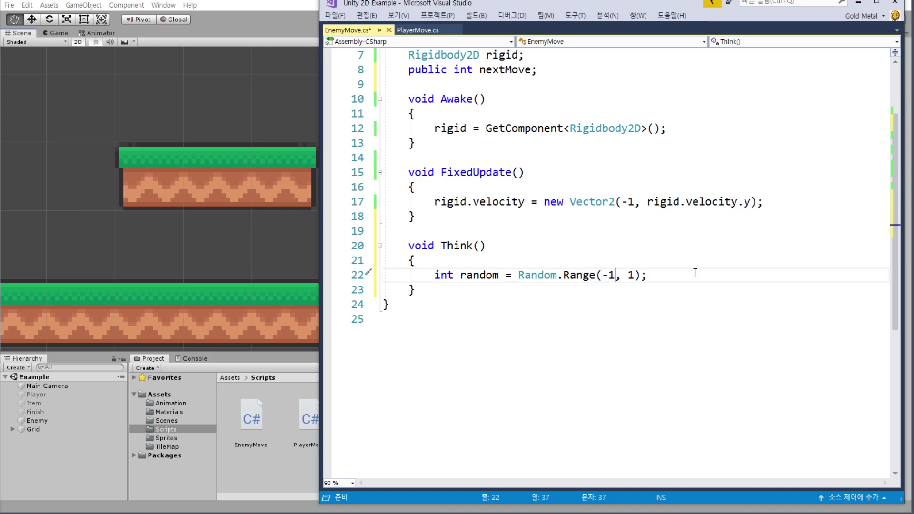
{"action": "key", "text": "Right"}
{"action": "key", "text": "Right"}
{"action": "key", "text": "shift+Right"}
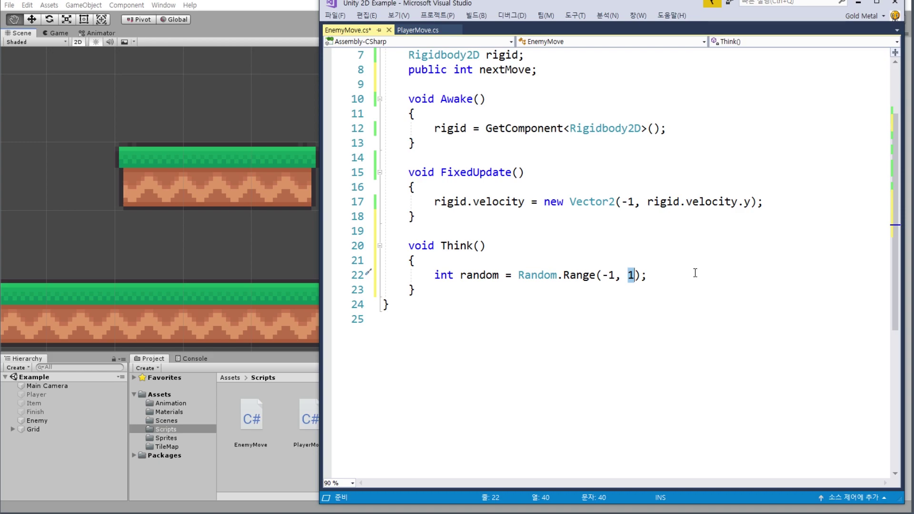
{"action": "type", "text": "2"}
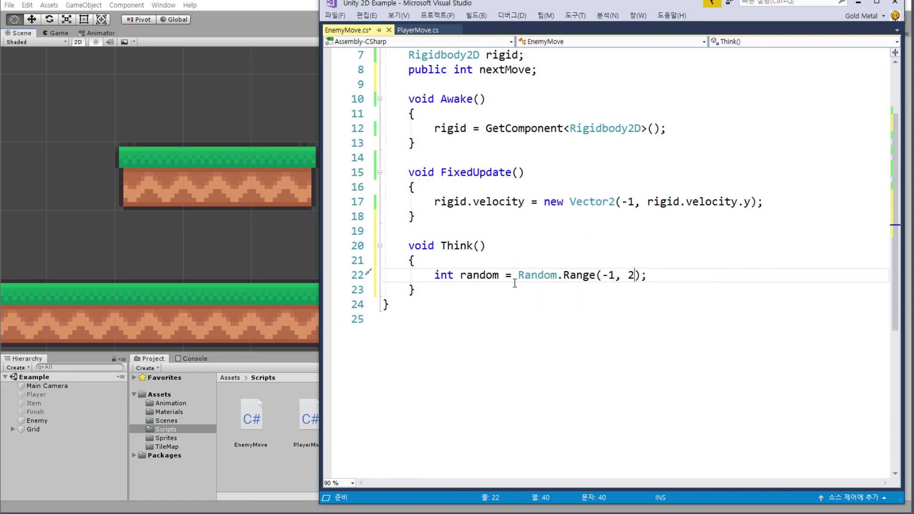
Add a blank line below the Random.Range line and select the nextMove field name
{"action": "double_click", "coordinate": [471, 275]}
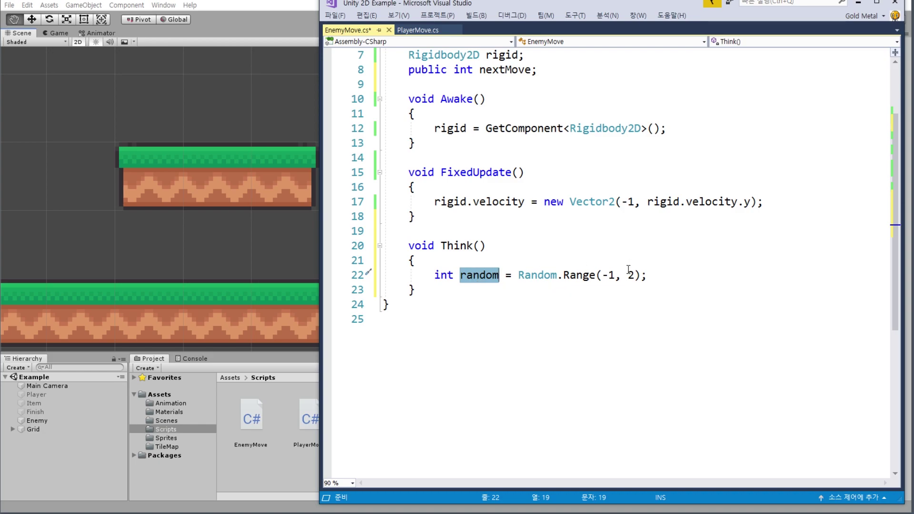
{"action": "left_click", "coordinate": [669, 268]}
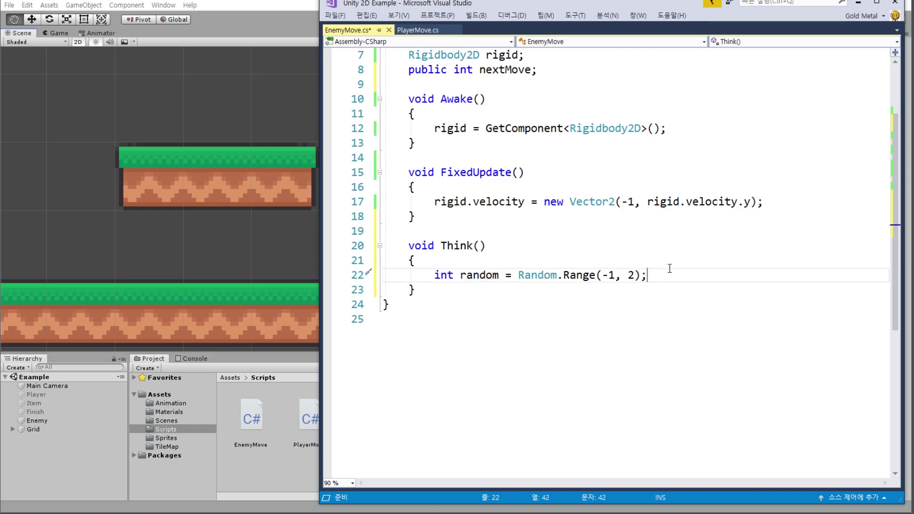
{"action": "key", "text": "Return"}
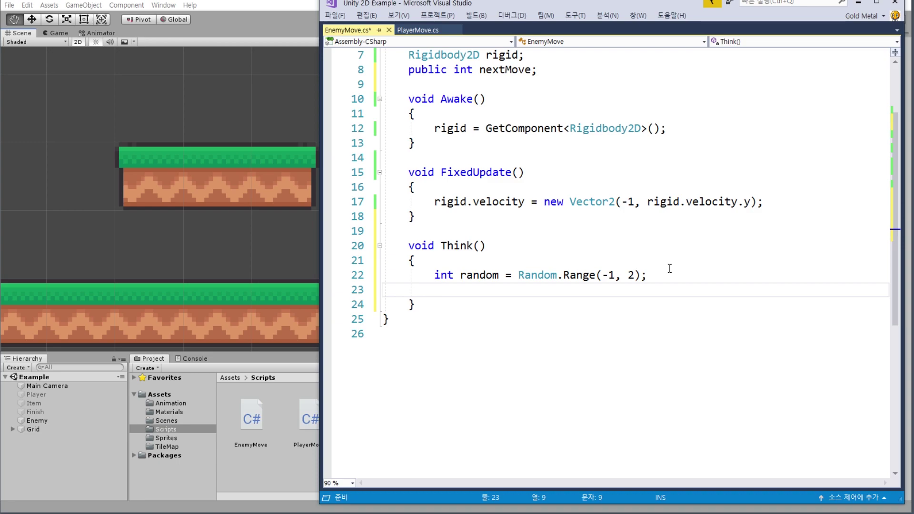
{"action": "scroll", "coordinate": [584, 273], "scroll_direction": "up", "scroll_amount": 2}
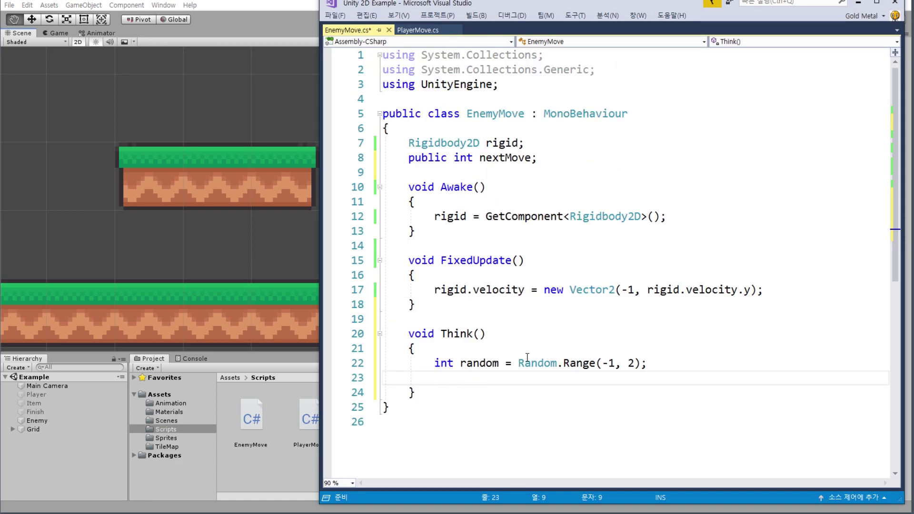
{"action": "double_click", "coordinate": [511, 157]}
{"action": "key", "text": "ctrl+c"}
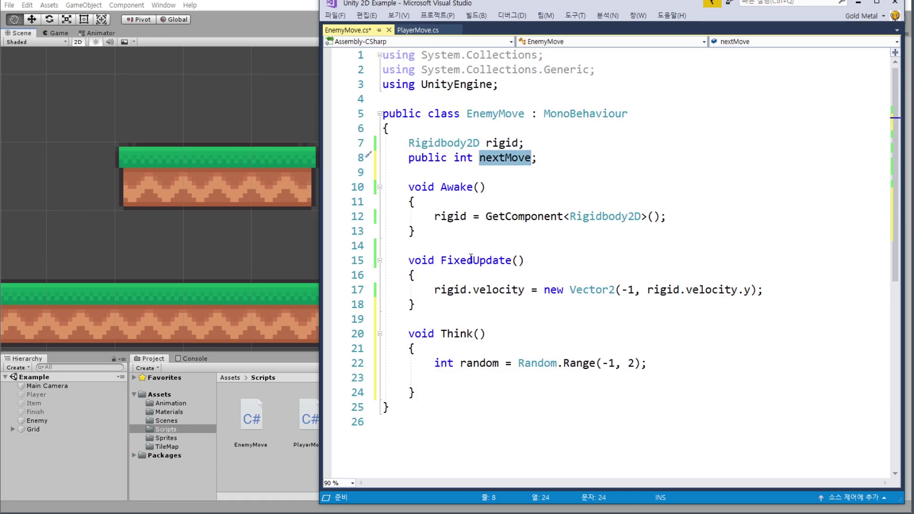
Replace 'int random' in Think with the nextMove field
{"action": "scroll", "coordinate": [448, 293], "scroll_direction": "down", "scroll_amount": 2}
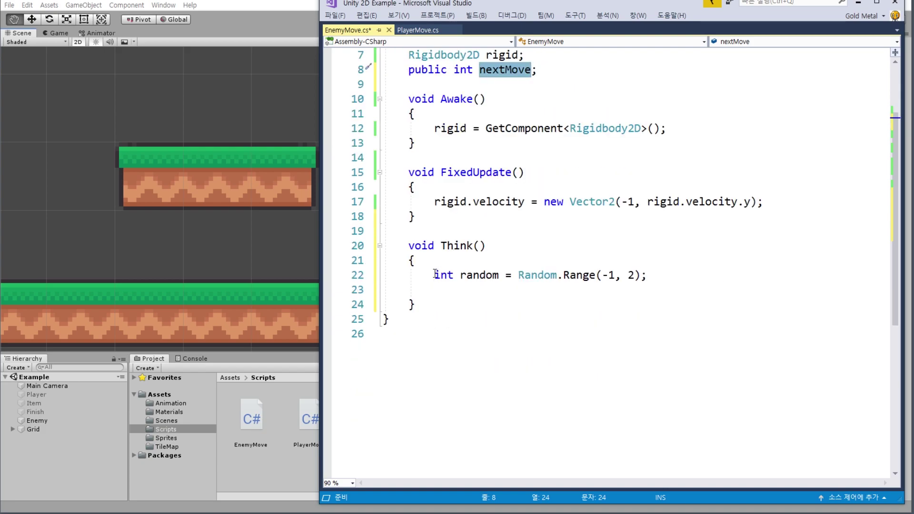
{"action": "left_click_drag", "start_coordinate": [434, 275], "coordinate": [499, 276]}
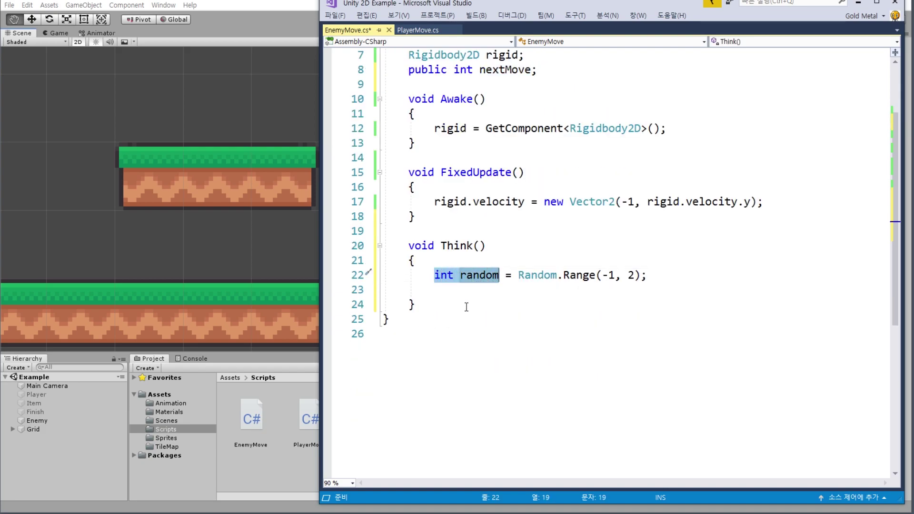
{"action": "key", "text": "ctrl+v"}
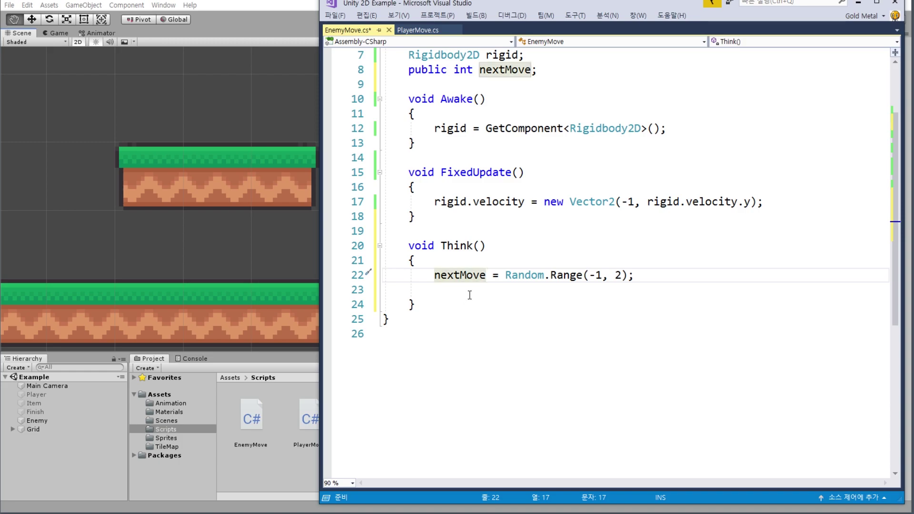
{"action": "left_click", "coordinate": [469, 293]}
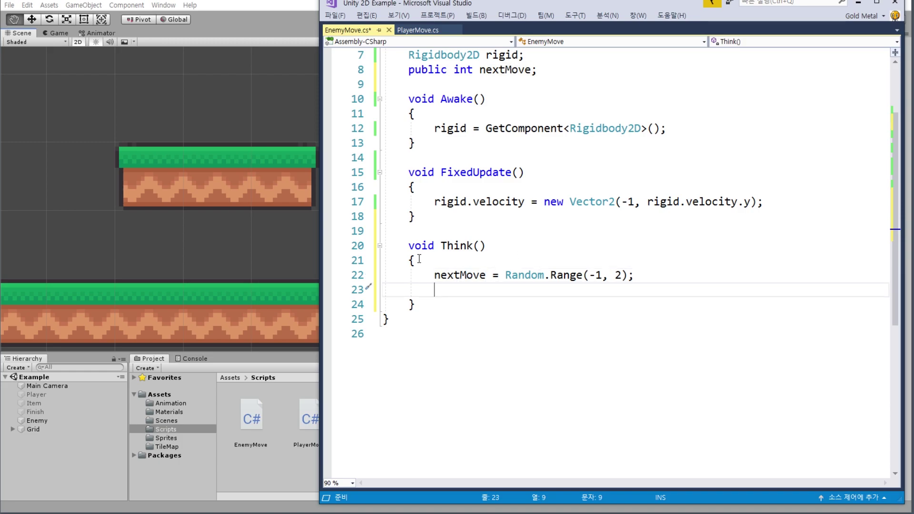
Add 'Think();' after the GetComponent line in Awake and save EnemyMove.cs
{"action": "scroll", "coordinate": [501, 192], "scroll_direction": "up", "scroll_amount": 1}
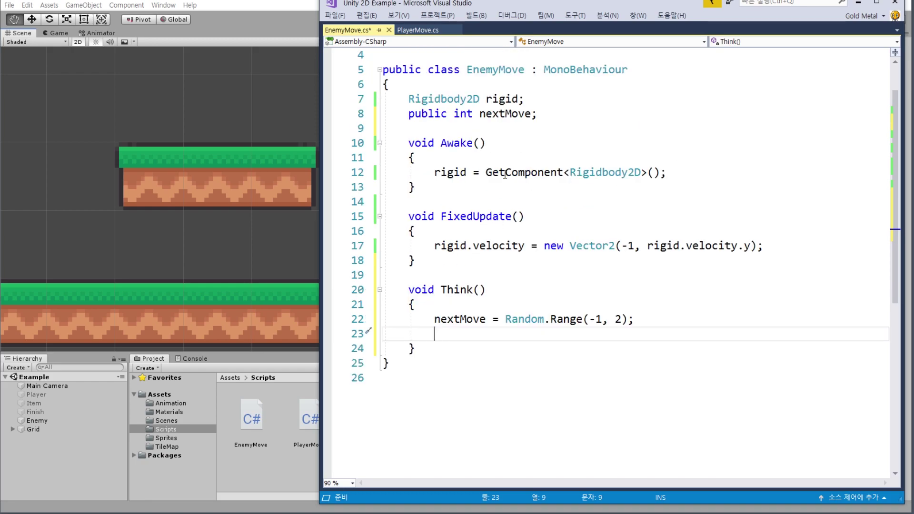
{"action": "left_click", "coordinate": [455, 291]}
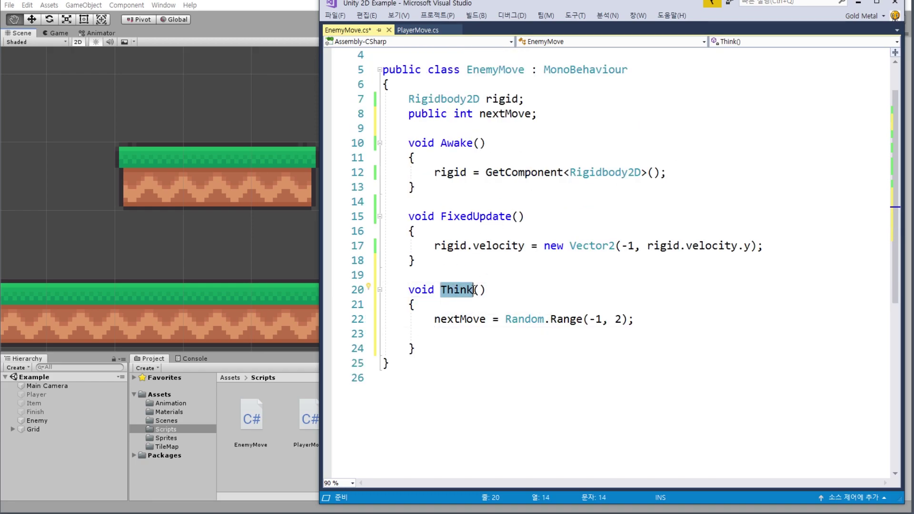
{"action": "left_click", "coordinate": [680, 174]}
{"action": "key", "text": "Return"}
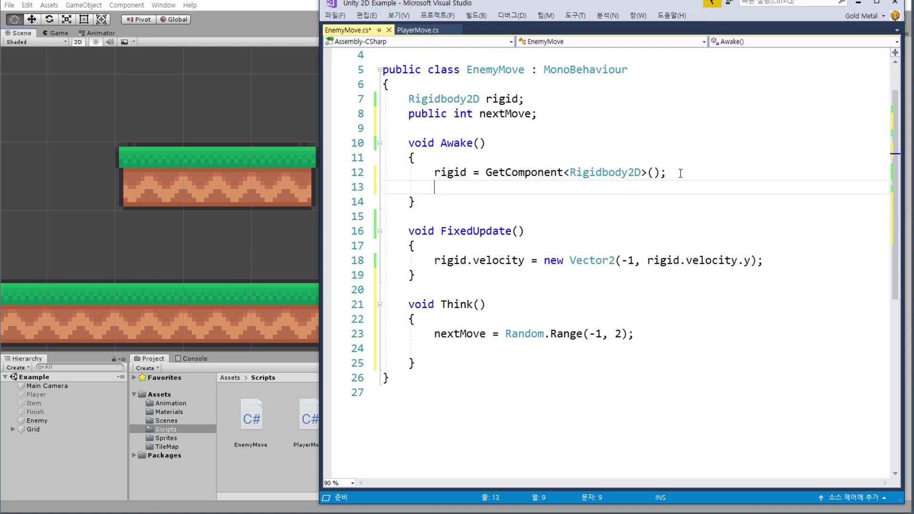
{"action": "type", "text": "Think();"}
{"action": "key", "text": "ctrl+s"}
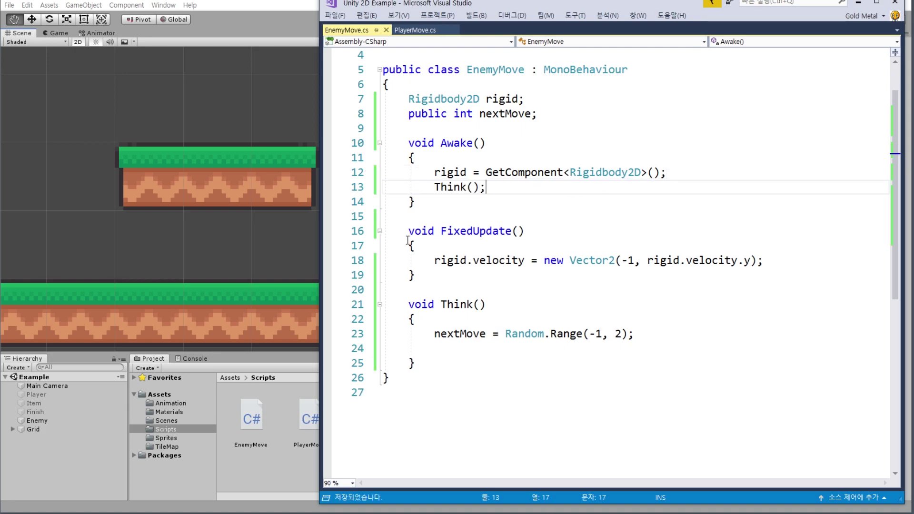
{"action": "scroll", "coordinate": [483, 216], "scroll_direction": "down", "scroll_amount": 1}
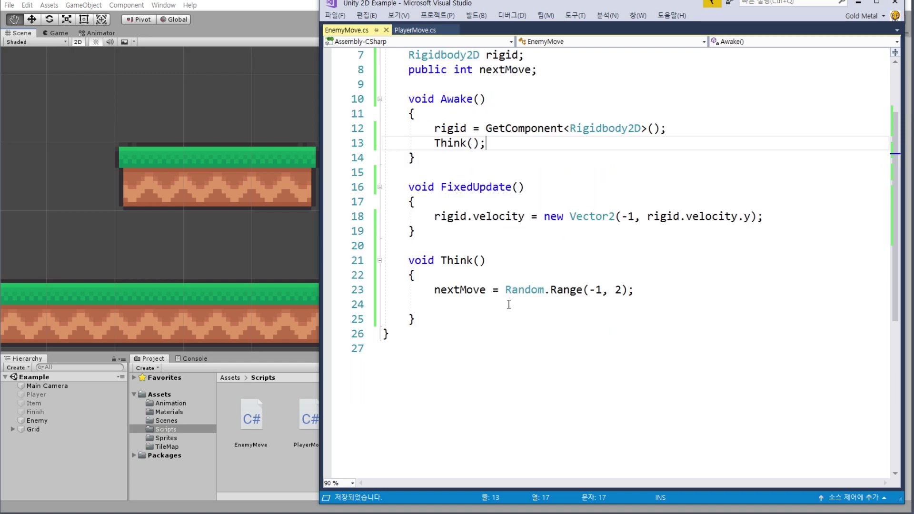
{"action": "double_click", "coordinate": [471, 289]}
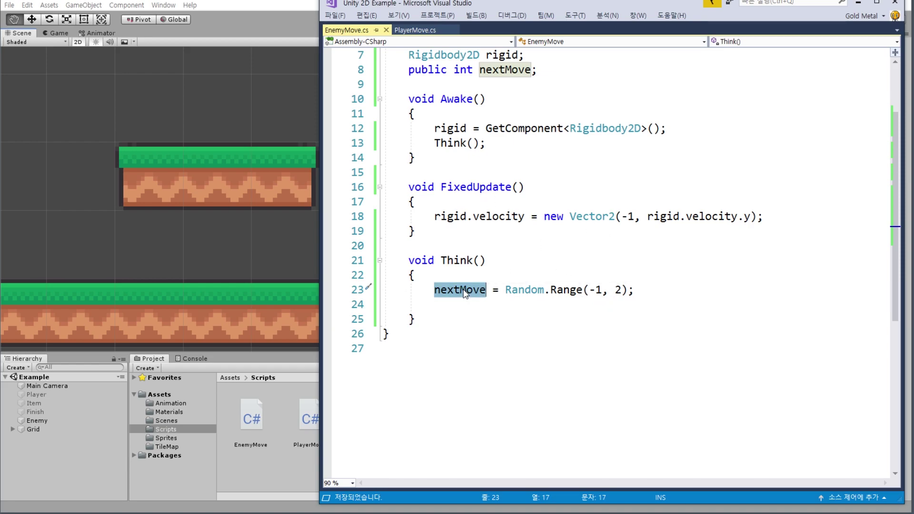
Replace -1 with nextMove in FixedUpdate's Vector2 velocity, then minimize Visual Studio
{"action": "left_click_drag", "start_coordinate": [634, 216], "coordinate": [621, 216]}
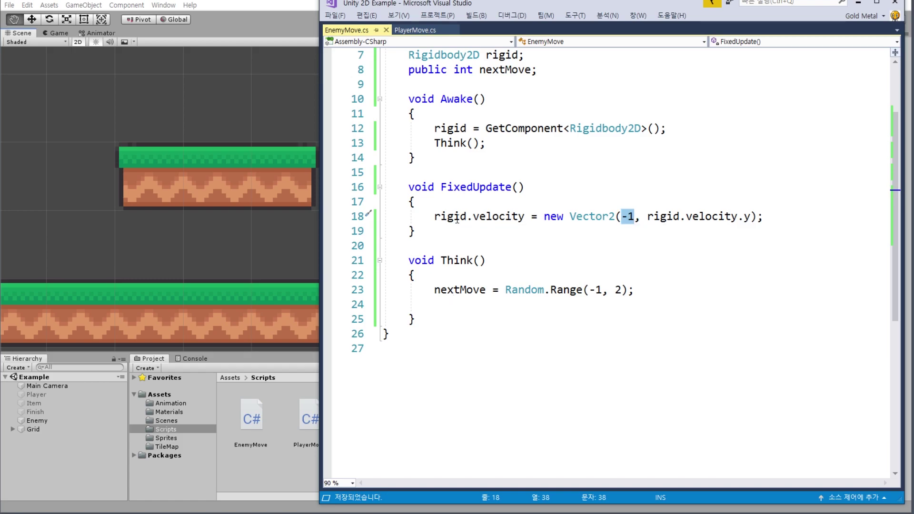
{"action": "type", "text": "nextMove"}
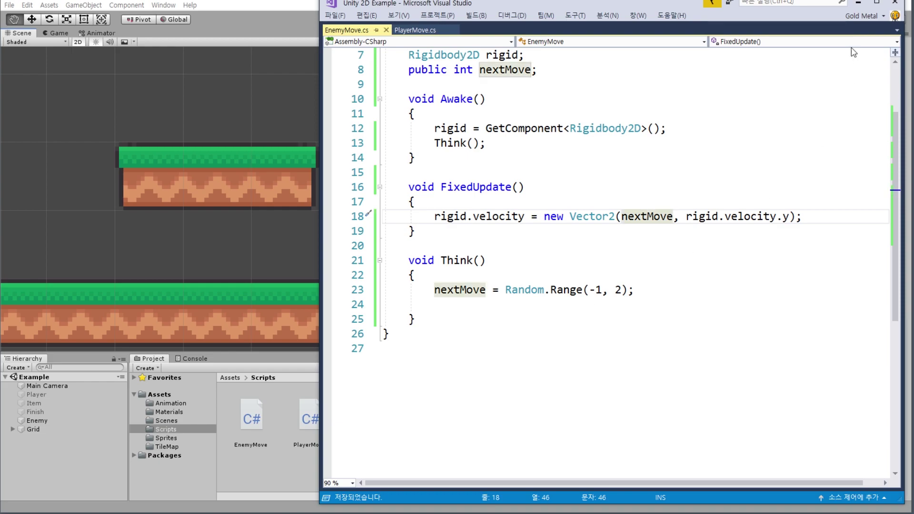
{"action": "left_click", "coordinate": [856, 4]}
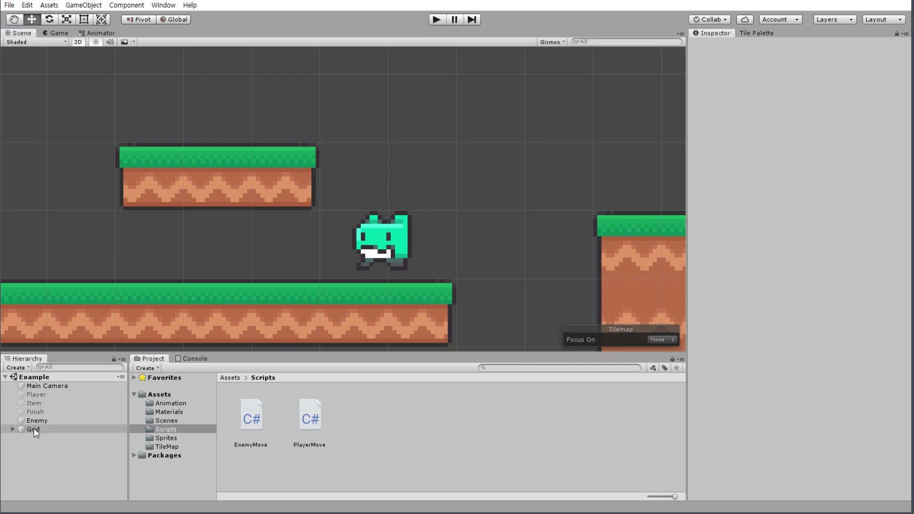
Select the Enemy and start and stop Play mode several times to test its random movement
{"action": "left_click", "coordinate": [47, 421]}
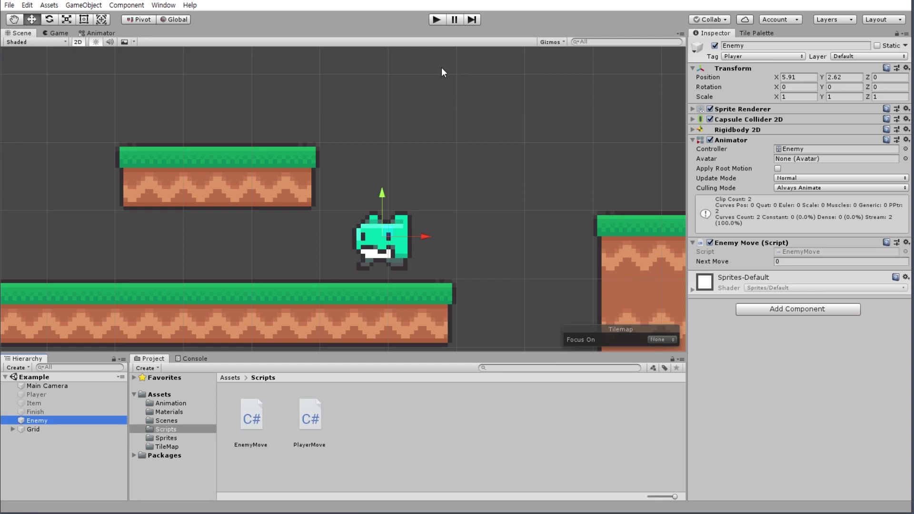
{"action": "left_click", "coordinate": [435, 19]}
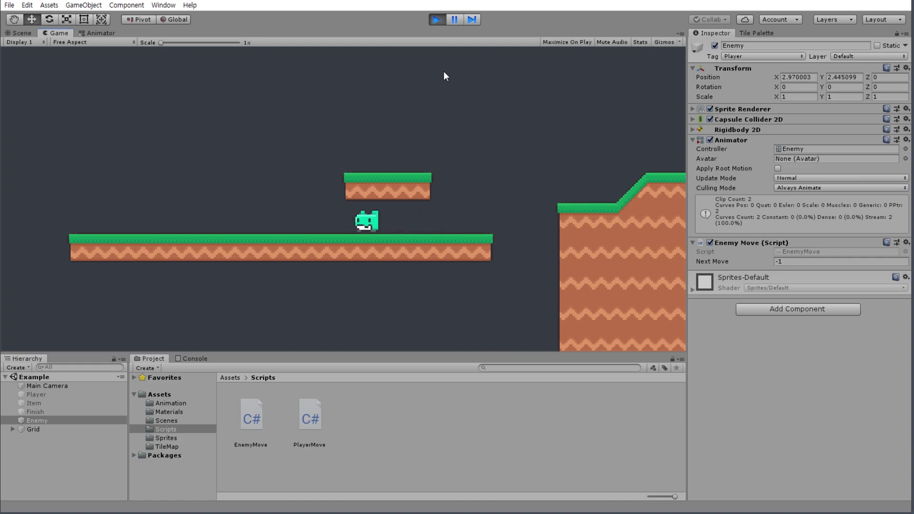
{"action": "left_click", "coordinate": [437, 19]}
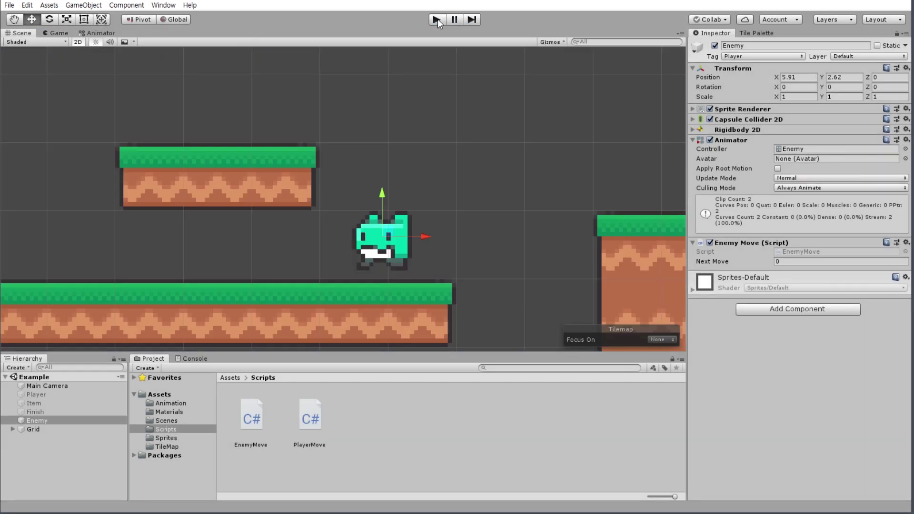
{"action": "left_click", "coordinate": [438, 19]}
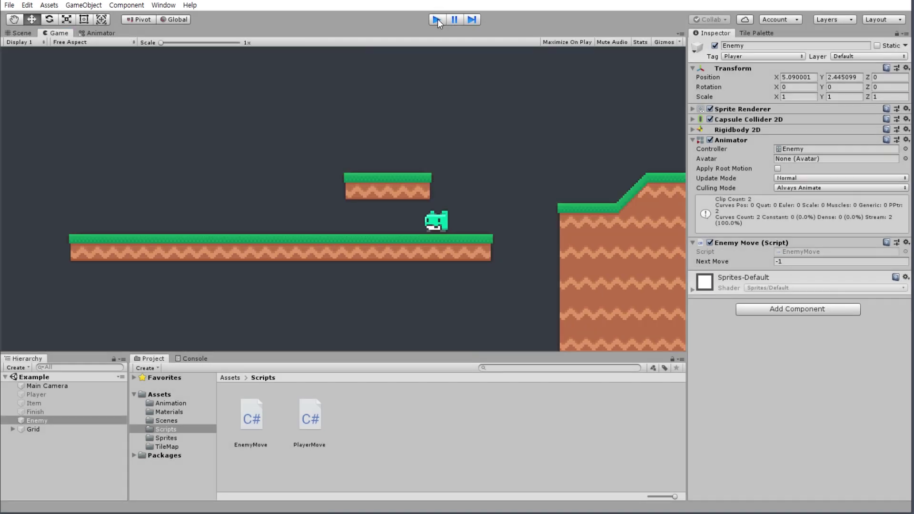
{"action": "left_click", "coordinate": [438, 19]}
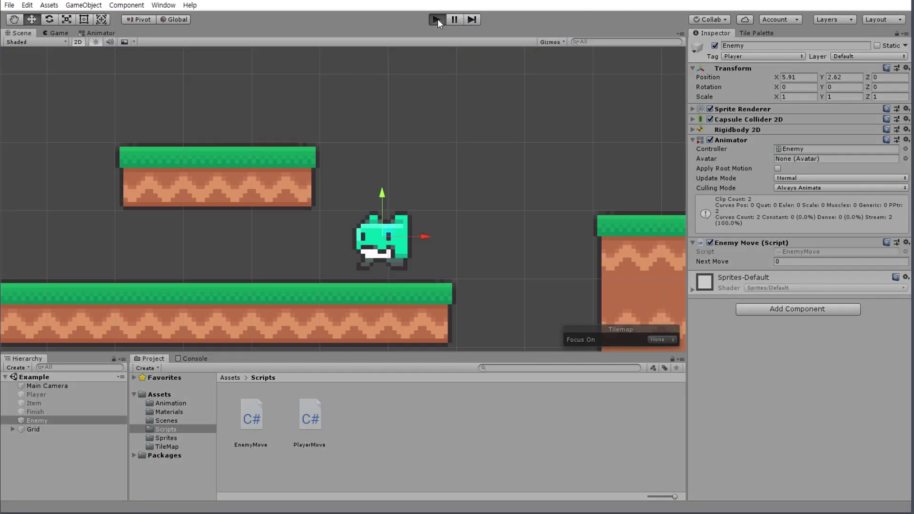
{"action": "left_click", "coordinate": [437, 19]}
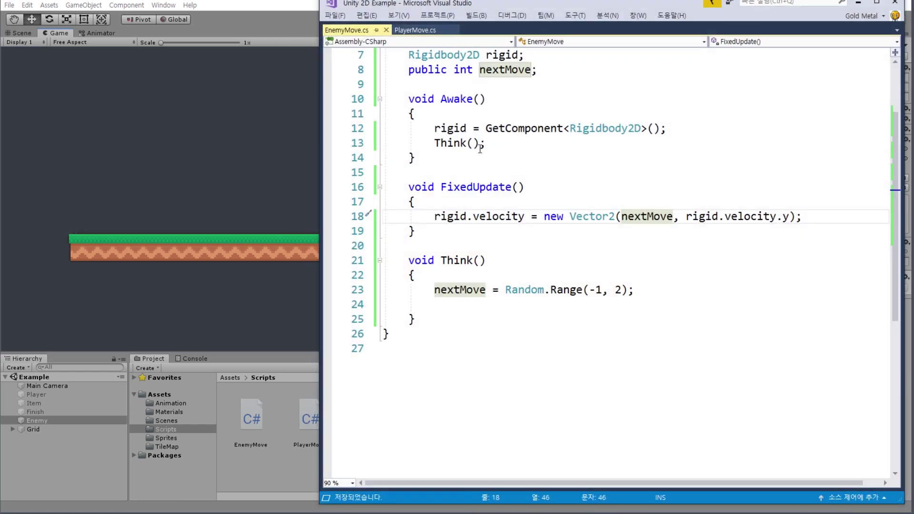
{"action": "left_click_drag", "start_coordinate": [430, 143], "coordinate": [494, 139]}
{"action": "left_click", "coordinate": [495, 139]}
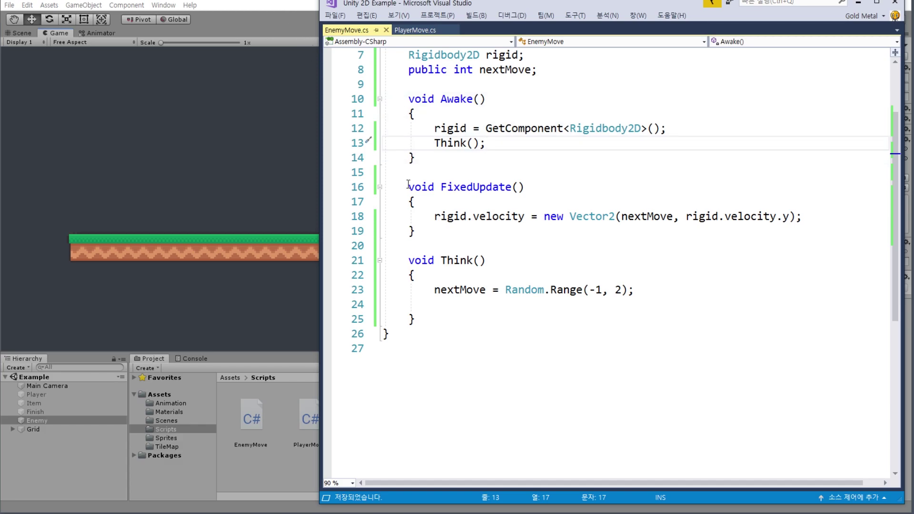
{"action": "left_click", "coordinate": [271, 18]}
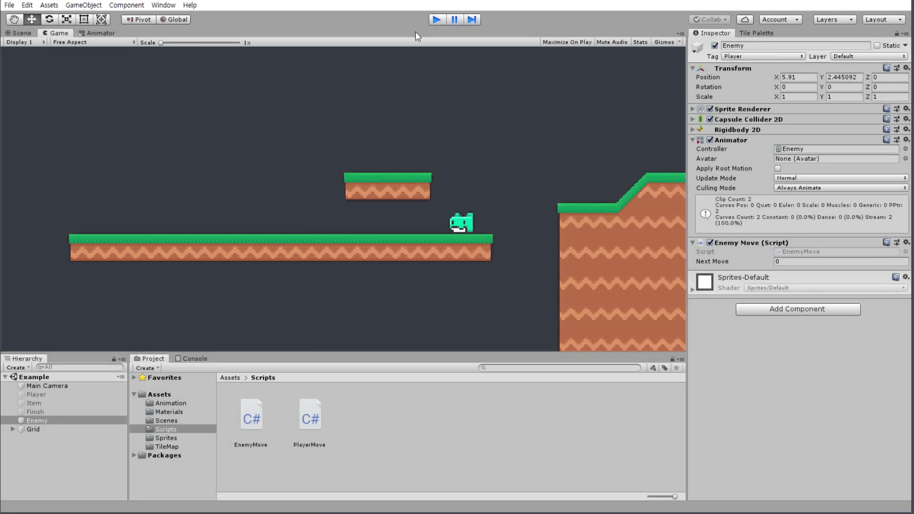
{"action": "left_click", "coordinate": [436, 19]}
{"action": "double_click", "coordinate": [260, 441]}
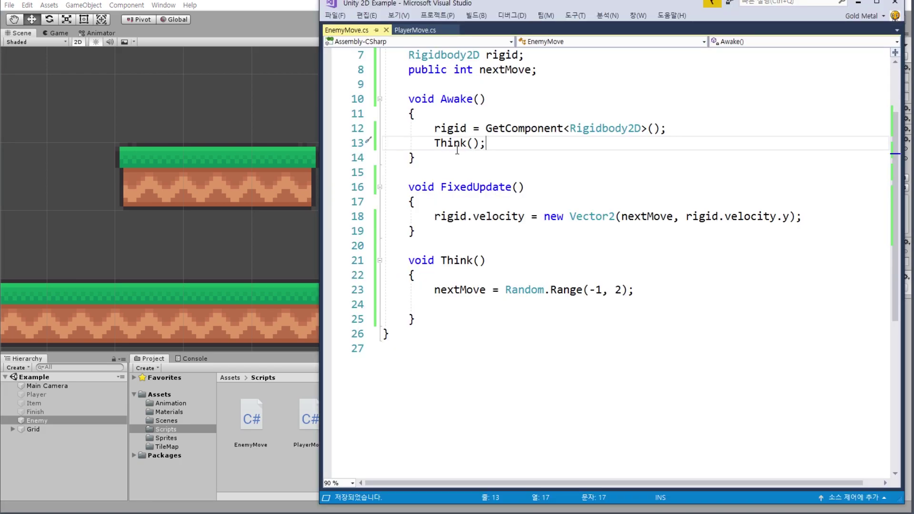
Cut Think(); from Awake and paste it on a new line after FixedUpdate's velocity statement
{"action": "left_click", "coordinate": [434, 143]}
{"action": "left_click_drag", "start_coordinate": [434, 143], "coordinate": [489, 141]}
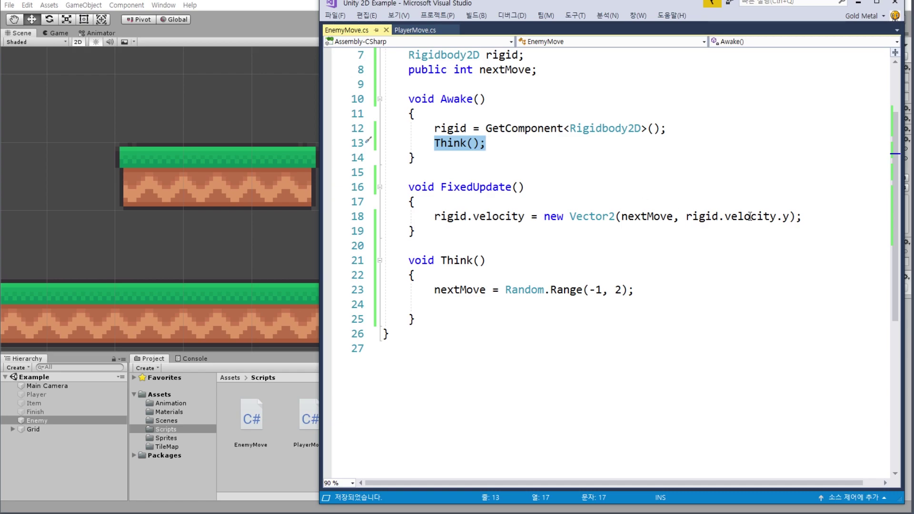
{"action": "key", "text": "ctrl+x"}
{"action": "left_click", "coordinate": [811, 218]}
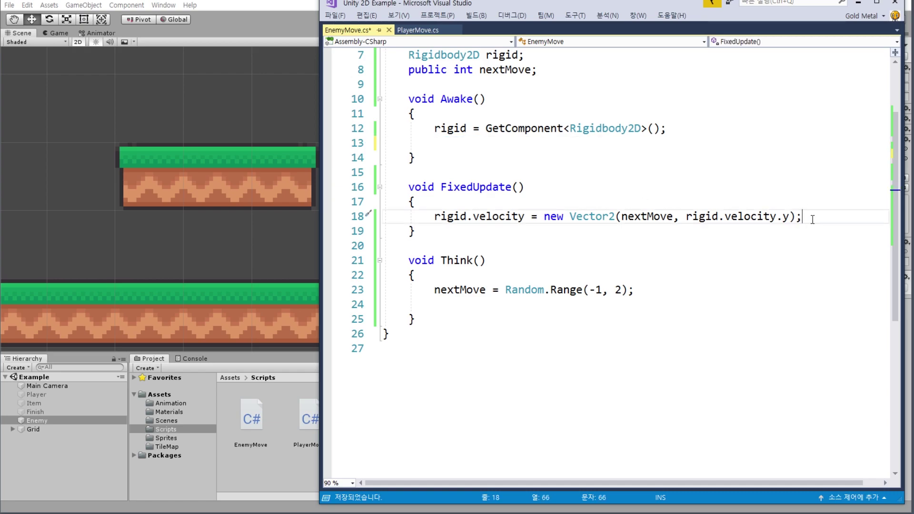
{"action": "type", "text": "\\"}
{"action": "key", "text": "Return"}
{"action": "key", "text": "ctrl+v"}
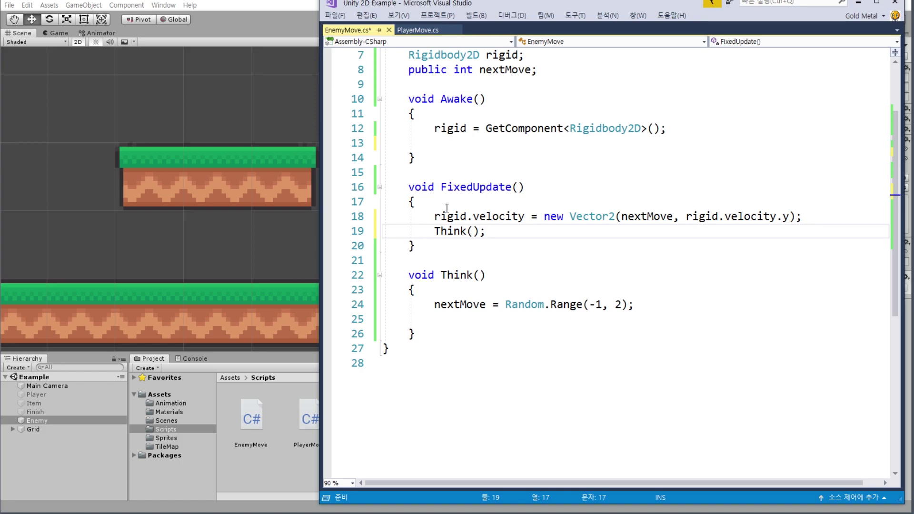
Highlight FixedUpdate, glance at Unity, then select the pasted Think() call
{"action": "double_click", "coordinate": [481, 188]}
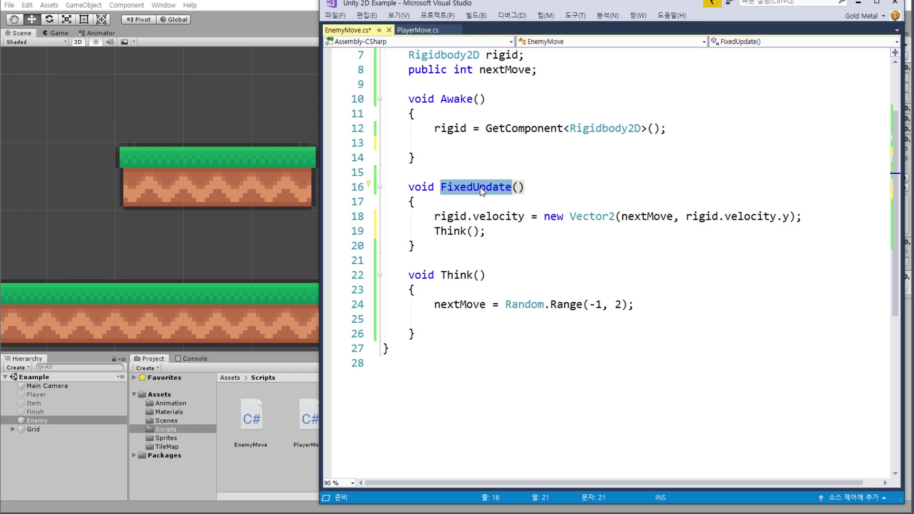
{"action": "left_click", "coordinate": [384, 205]}
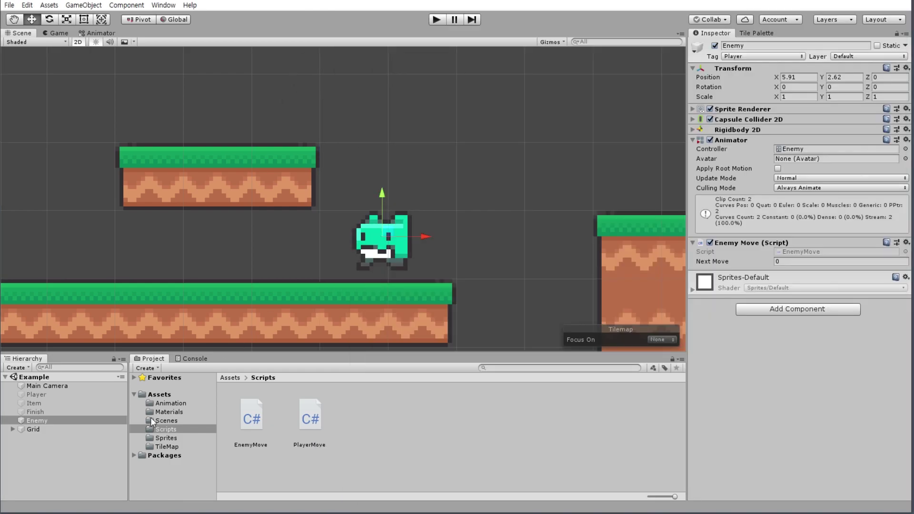
{"action": "key", "text": "alt+Tab"}
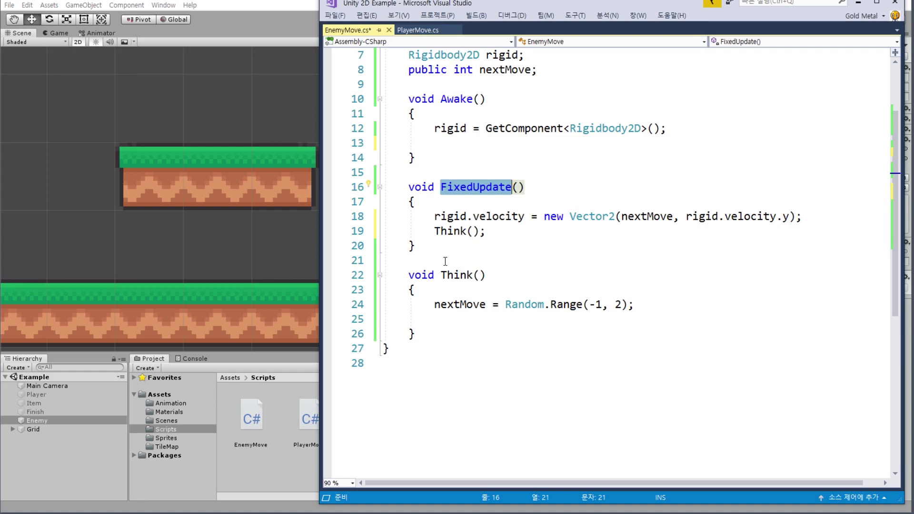
{"action": "left_click_drag", "start_coordinate": [436, 231], "coordinate": [488, 225]}
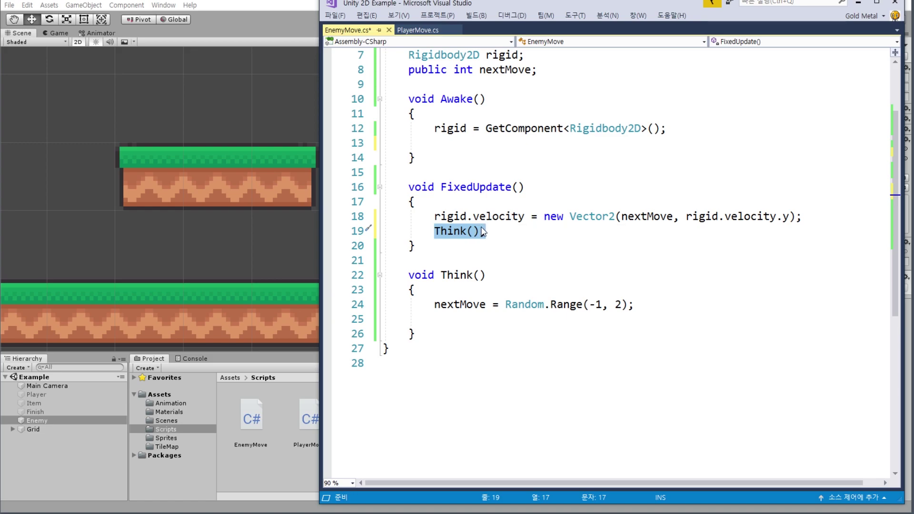
Delete Think() and its empty line from FixedUpdate, add Think(); at the end of Think, and save
{"action": "key", "text": "BackSpace"}
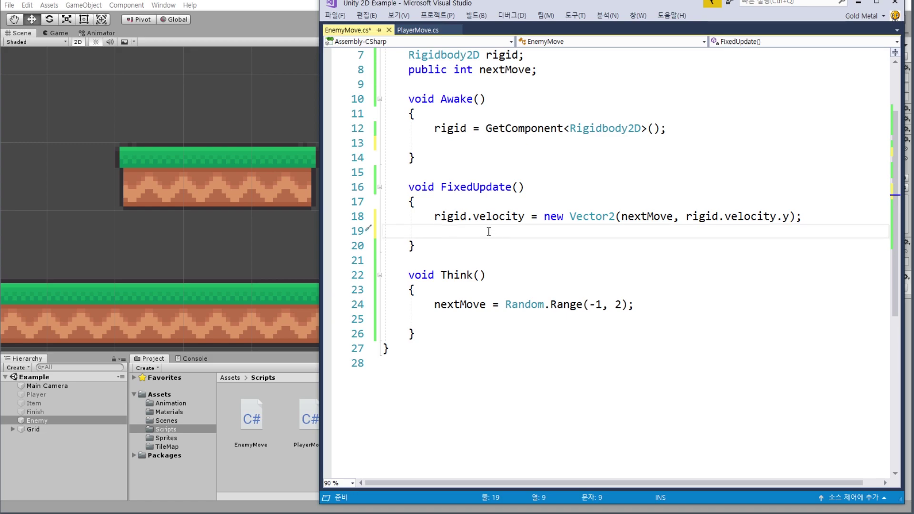
{"action": "key", "text": "ctrl+shift+l"}
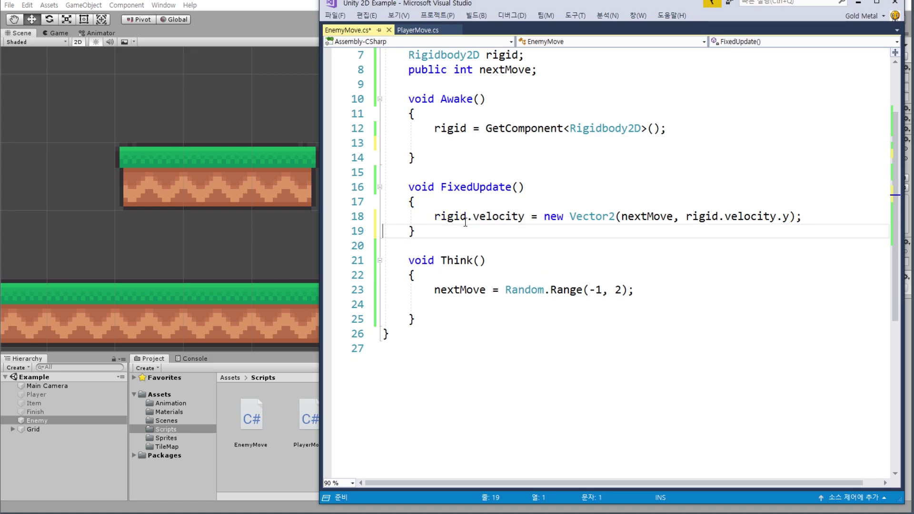
{"action": "left_click", "coordinate": [447, 304]}
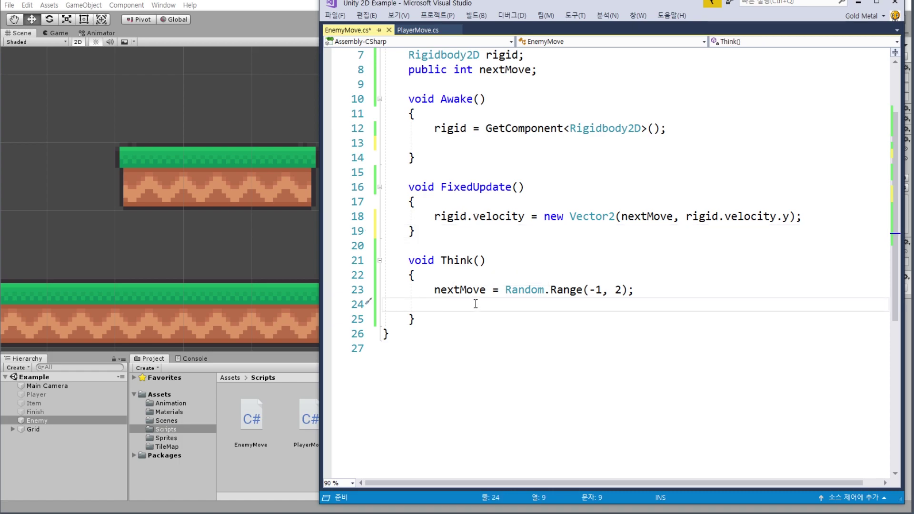
{"action": "key", "text": "Return"}
{"action": "type", "text": "Think();"}
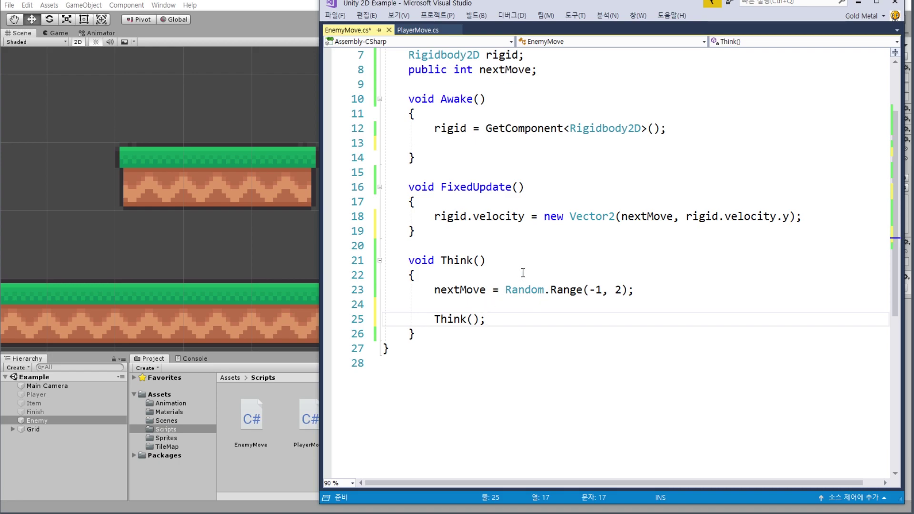
{"action": "key", "text": "ctrl+s"}
Highlight the Think method's name and body to show it now calls itself
{"action": "left_click_drag", "start_coordinate": [441, 260], "coordinate": [485, 260]}
{"action": "left_click", "coordinate": [434, 305]}
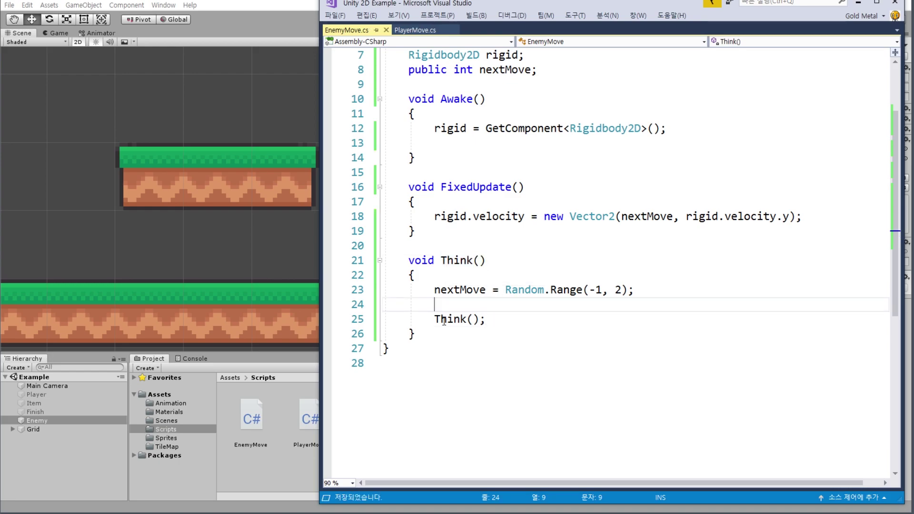
{"action": "left_click", "coordinate": [444, 320]}
{"action": "left_click", "coordinate": [484, 365]}
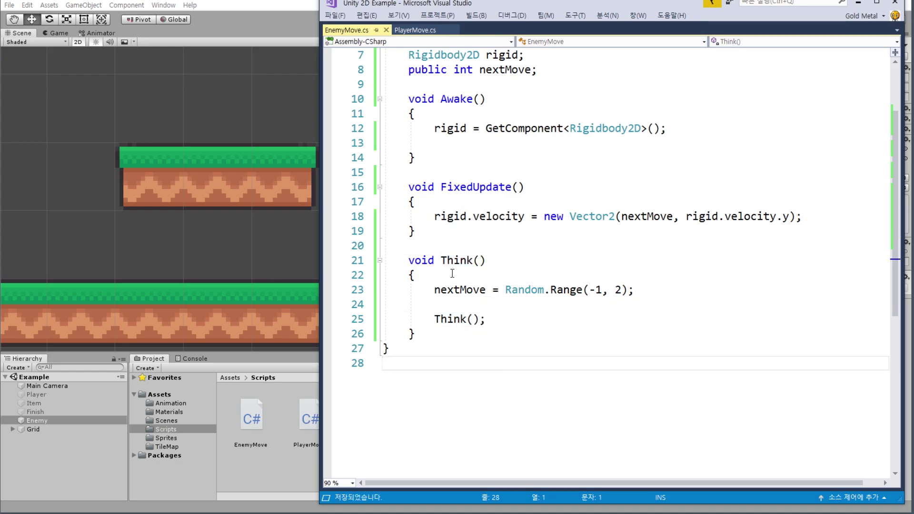
{"action": "left_click_drag", "start_coordinate": [408, 260], "coordinate": [390, 349]}
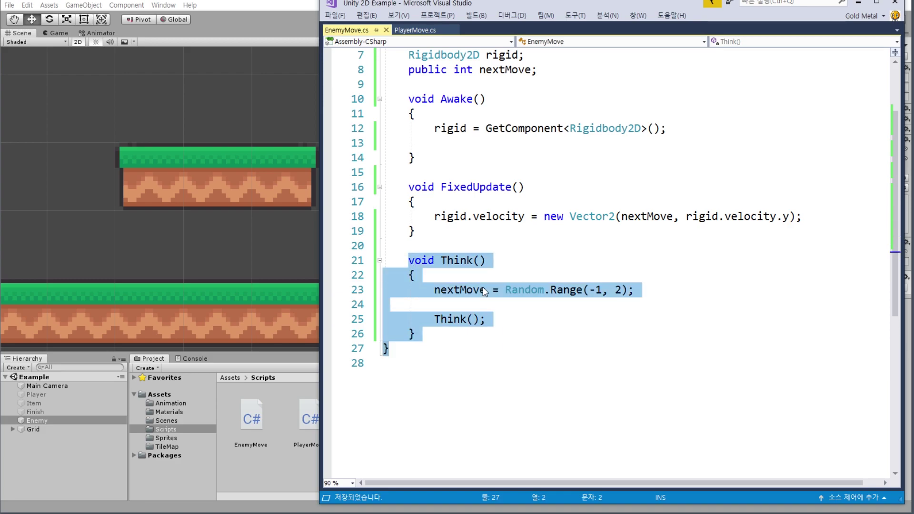
Add a //재귀 함수 comment on a new line above the Think method
{"action": "left_click", "coordinate": [436, 248]}
{"action": "key", "text": "Return"}
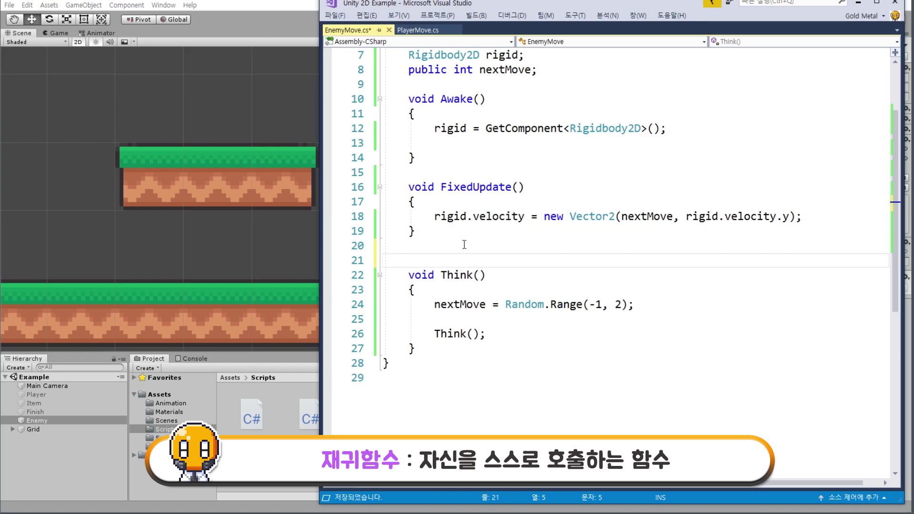
{"action": "type", "text": "//"}
{"action": "type", "text": "재귀"}
{"action": "type", "text": " 함수"}
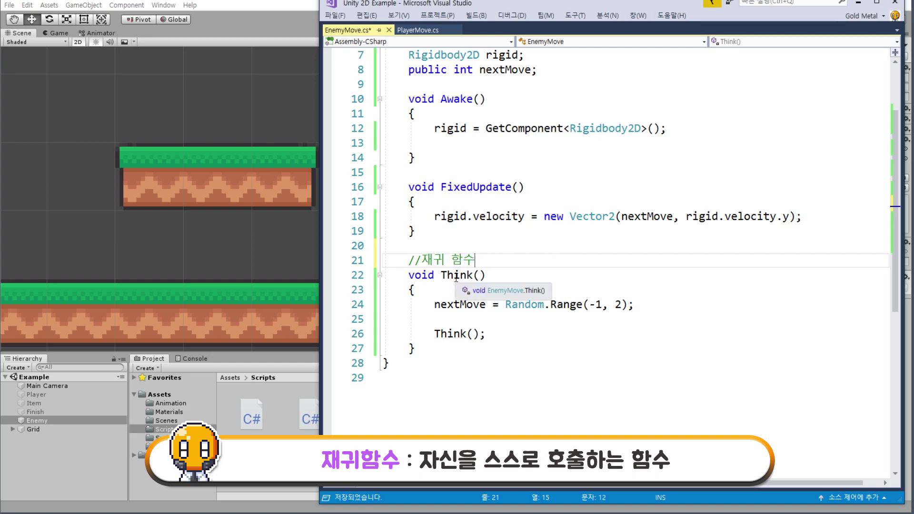
{"action": "left_click", "coordinate": [471, 277]}
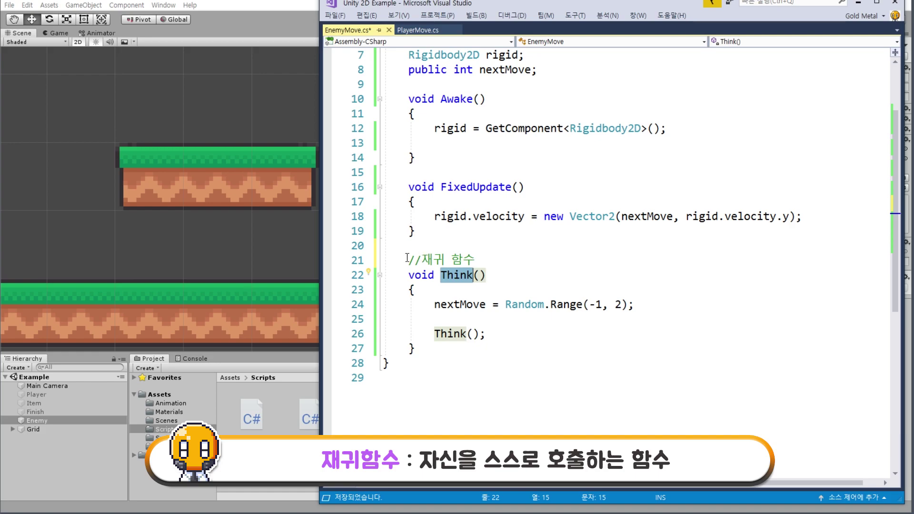
{"action": "left_click_drag", "start_coordinate": [407, 257], "coordinate": [476, 260]}
{"action": "left_click", "coordinate": [486, 260]}
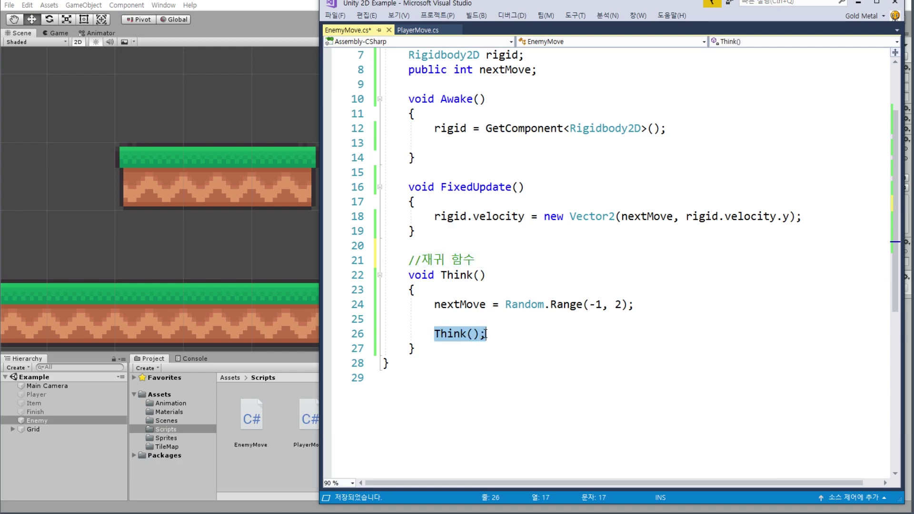
Type Think(); back into Awake's empty line, then highlight the related Think calls
{"action": "left_click", "coordinate": [445, 144]}
{"action": "type", "text": "Think();"}
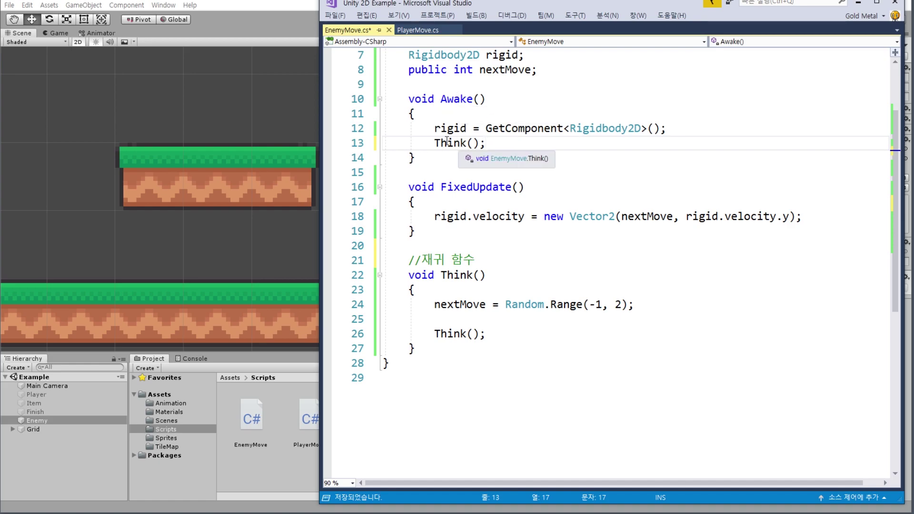
{"action": "left_click_drag", "start_coordinate": [434, 142], "coordinate": [503, 141]}
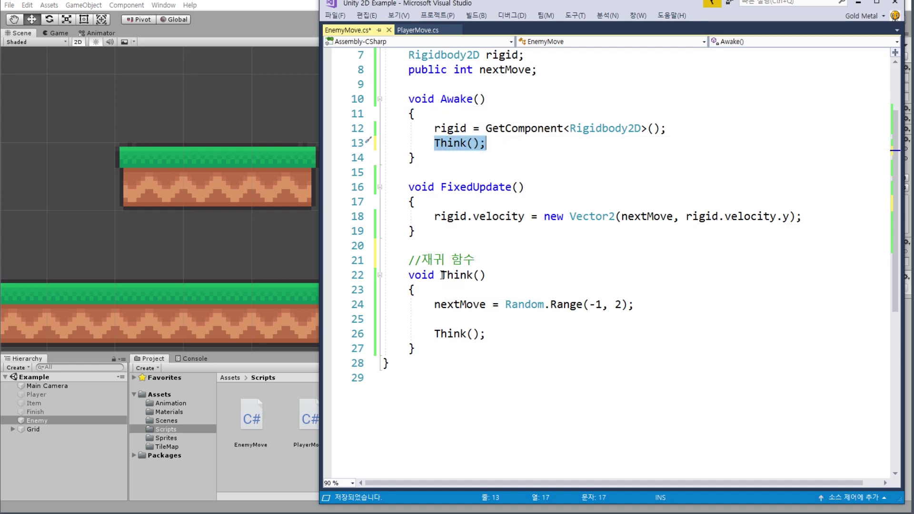
{"action": "left_click_drag", "start_coordinate": [434, 305], "coordinate": [649, 305]}
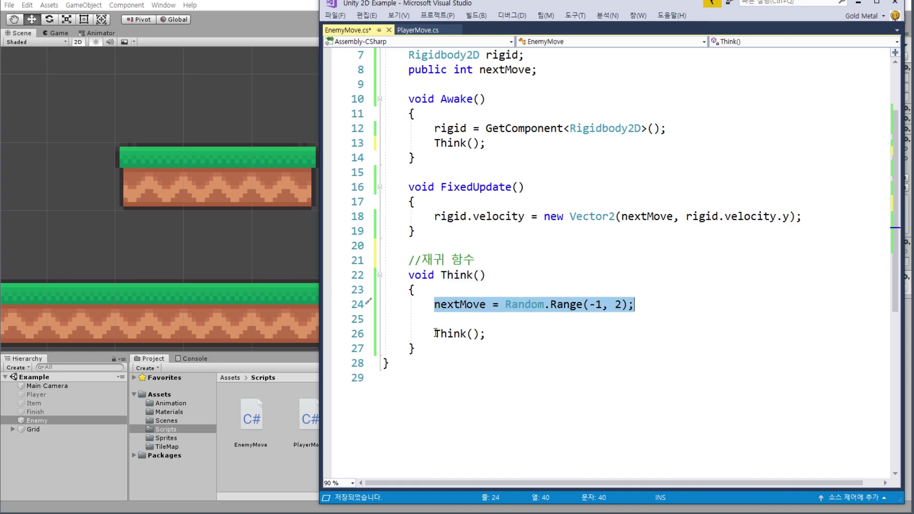
{"action": "left_click_drag", "start_coordinate": [435, 333], "coordinate": [499, 334]}
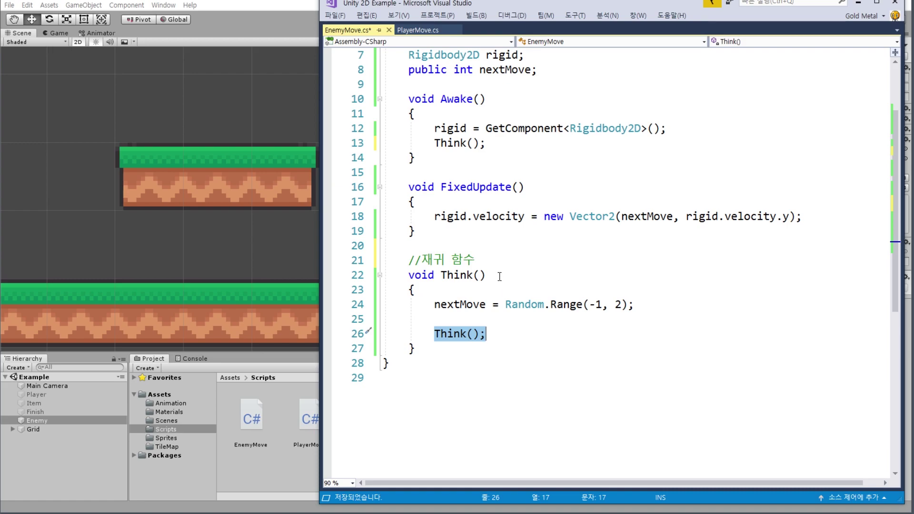
Start a new line below Awake's Think() call and type Invoke( there
{"action": "left_click", "coordinate": [497, 144]}
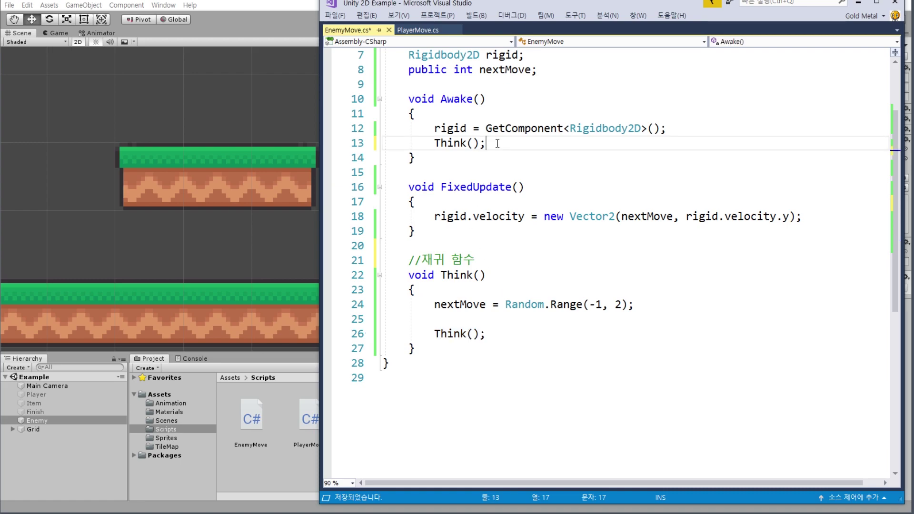
{"action": "key", "text": "Return"}
{"action": "key", "text": "Return"}
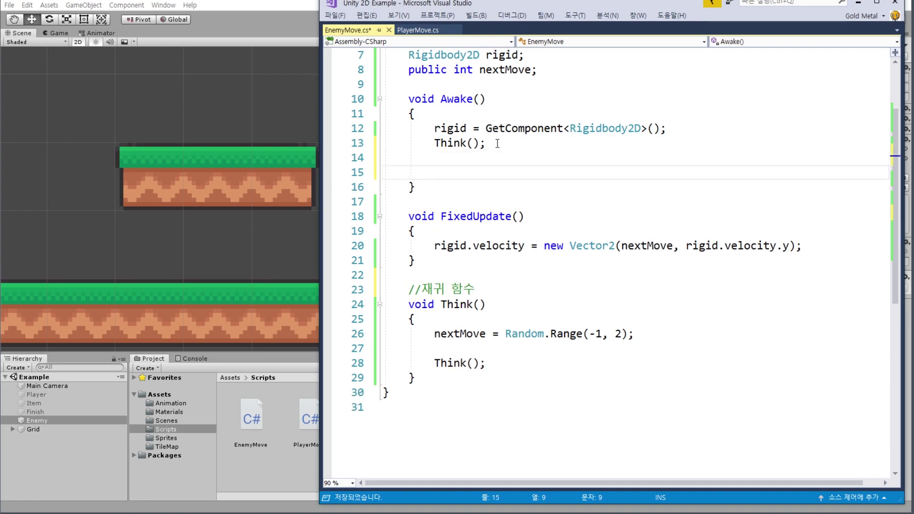
{"action": "type", "text": "I"}
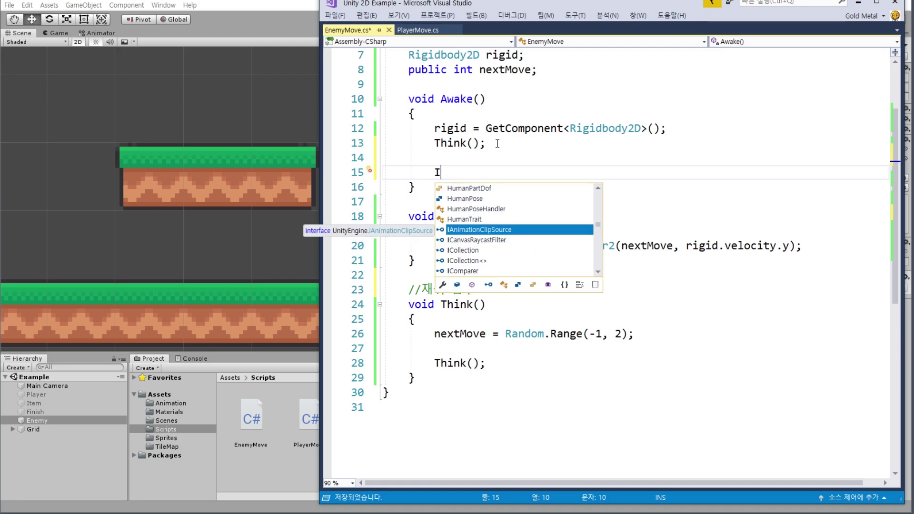
{"action": "type", "text": "v"}
{"action": "key", "text": "BackSpace"}
{"action": "type", "text": "nvk"}
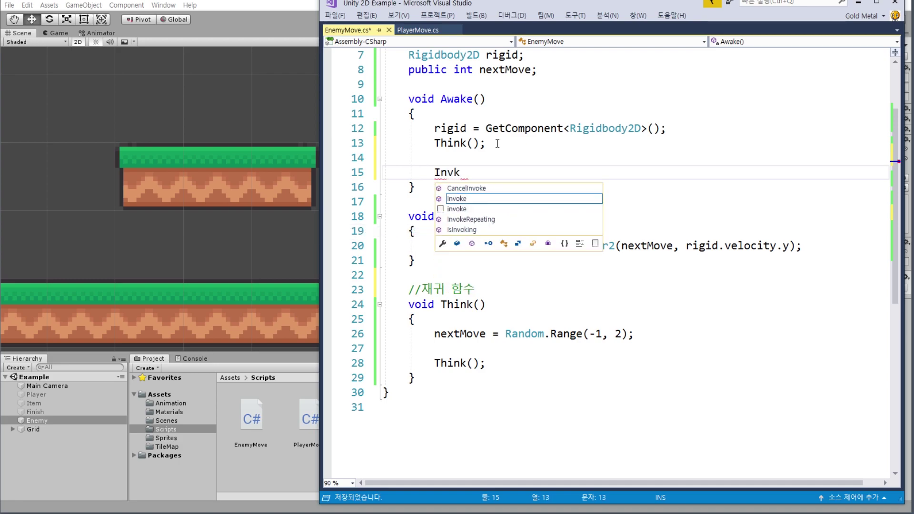
{"action": "type", "text": "oe"}
{"action": "key", "text": "BackSpace"}
{"action": "key", "text": "BackSpace"}
{"action": "key", "text": "BackSpace"}
{"action": "type", "text": "o"}
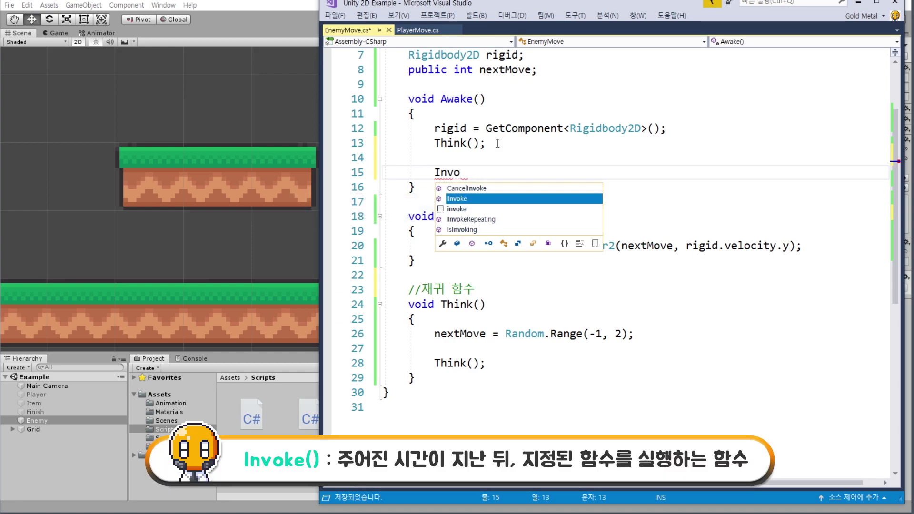
{"action": "type", "text": "ke"}
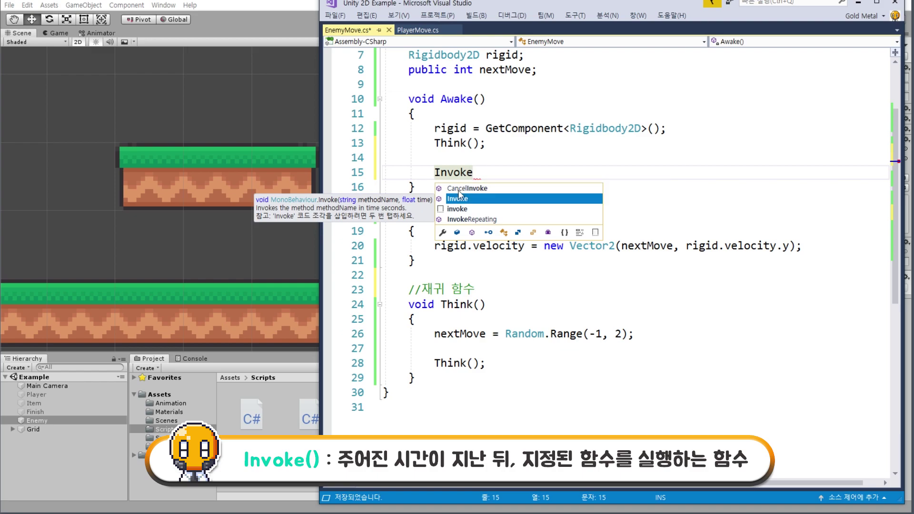
{"action": "key", "text": "Escape"}
{"action": "type", "text": "("}
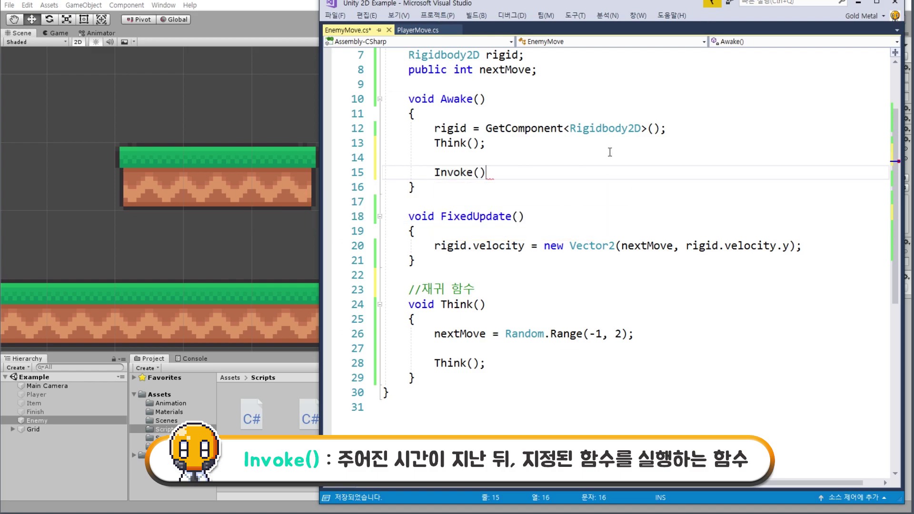
Complete it as Invoke("Think", 5) and delete the direct Think() call from Awake
{"action": "double_click", "coordinate": [451, 143]}
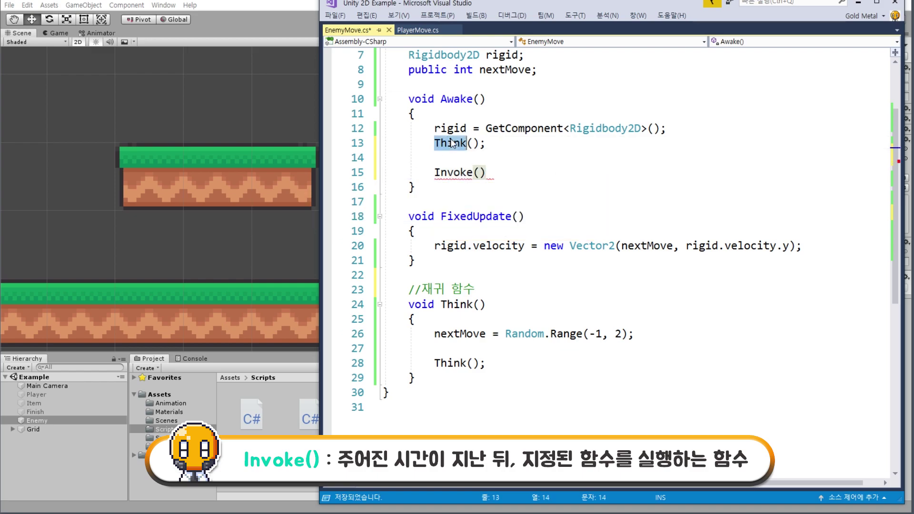
{"action": "left_click", "coordinate": [480, 172]}
{"action": "type", "text": "\"Think\""}
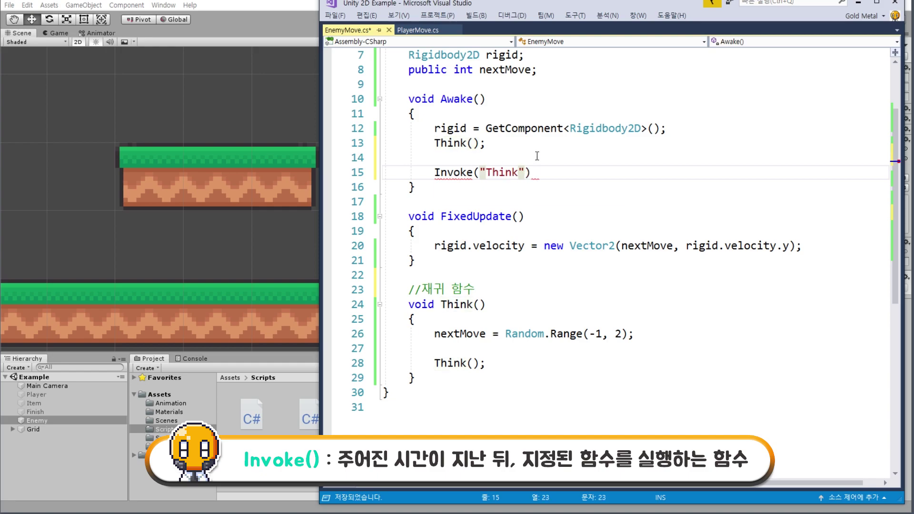
{"action": "type", "text": ","}
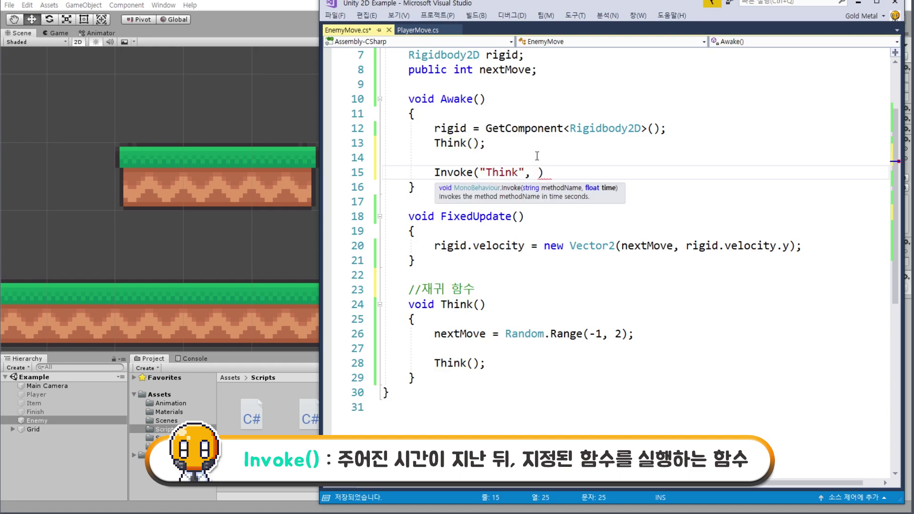
{"action": "type", "text": " 5)"}
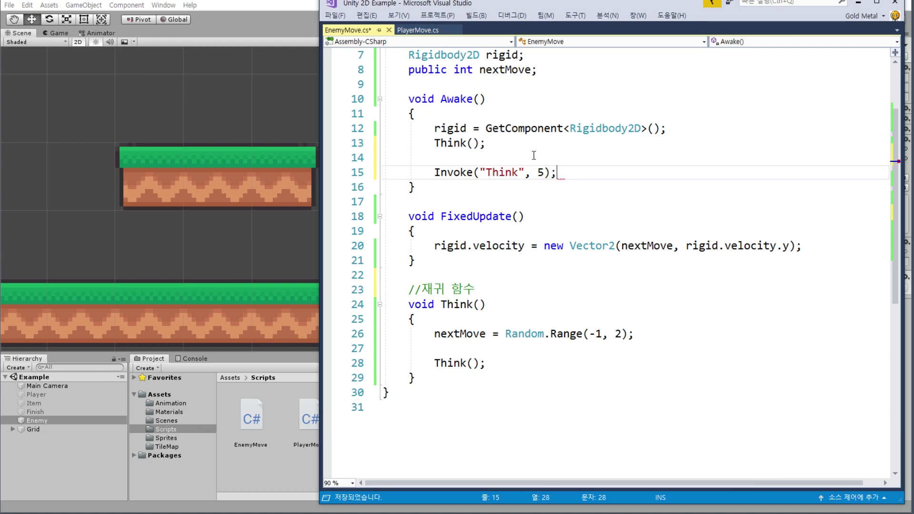
{"action": "left_click_drag", "start_coordinate": [433, 143], "coordinate": [490, 148]}
{"action": "key", "text": "Delete"}
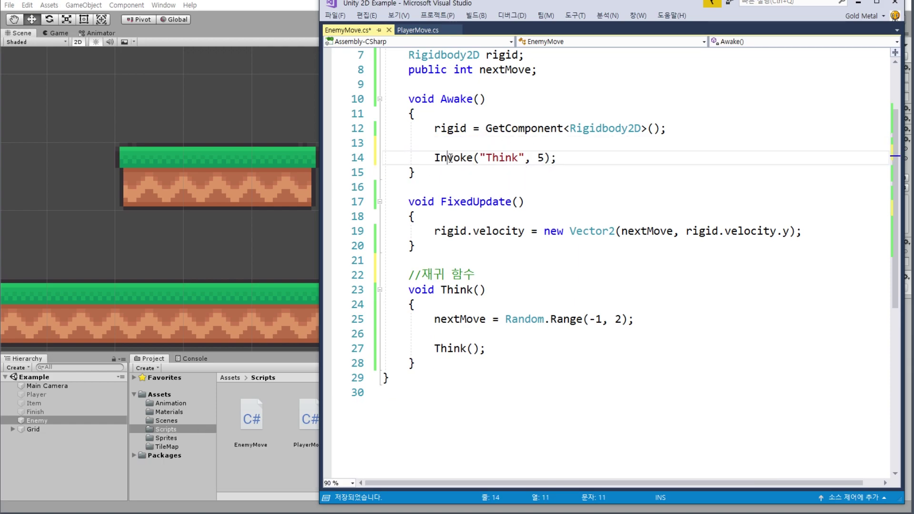
Replace the recursive Think() call inside Think with Invoke("Think", 5) and save EnemyMove.cs
{"action": "double_click", "coordinate": [501, 158]}
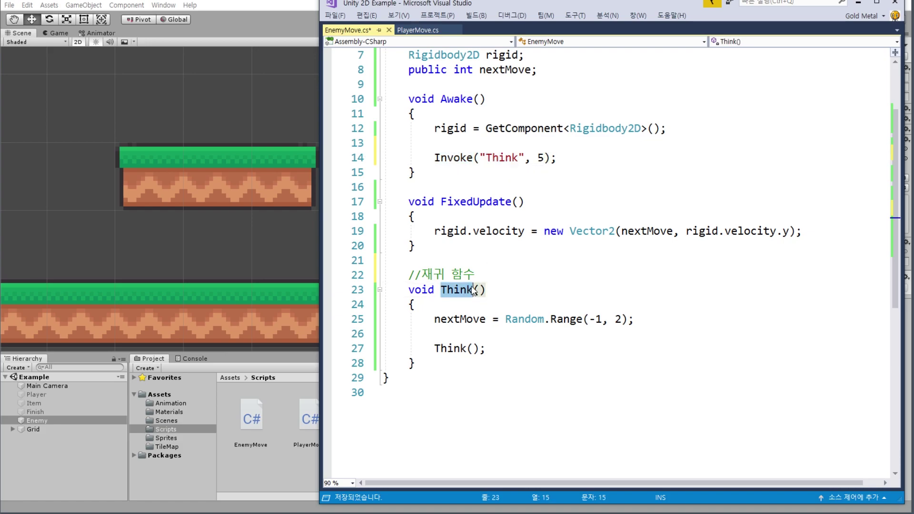
{"action": "double_click", "coordinate": [542, 158]}
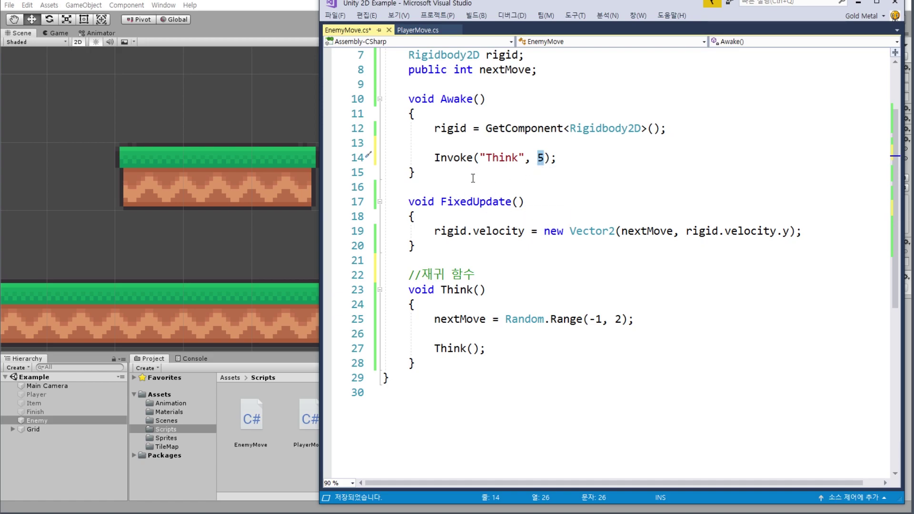
{"action": "left_click_drag", "start_coordinate": [435, 157], "coordinate": [557, 157]}
{"action": "key", "text": "ctrl+c"}
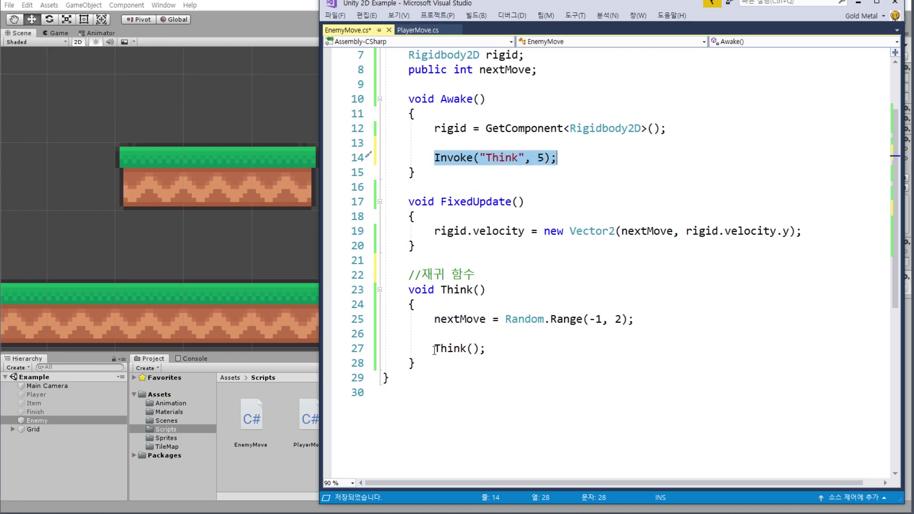
{"action": "left_click_drag", "start_coordinate": [434, 348], "coordinate": [493, 349]}
{"action": "key", "text": "ctrl+v"}
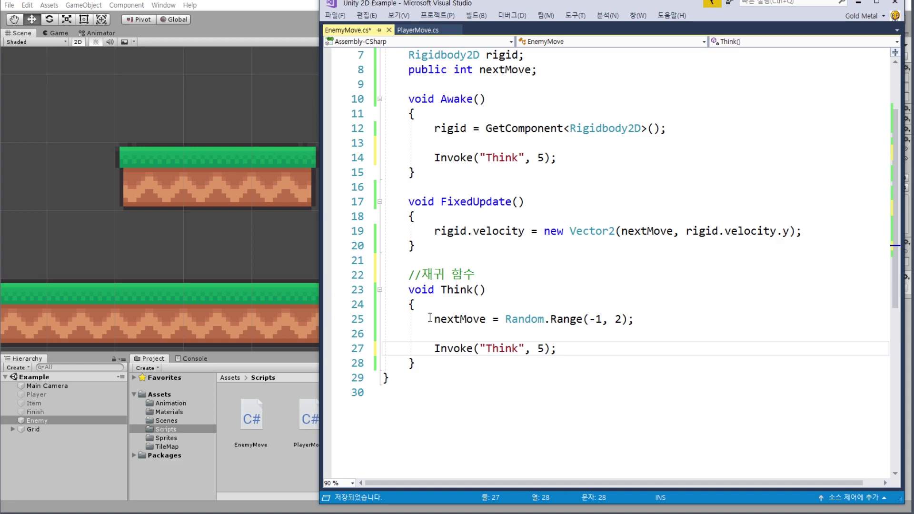
{"action": "key", "text": "ctrl+s"}
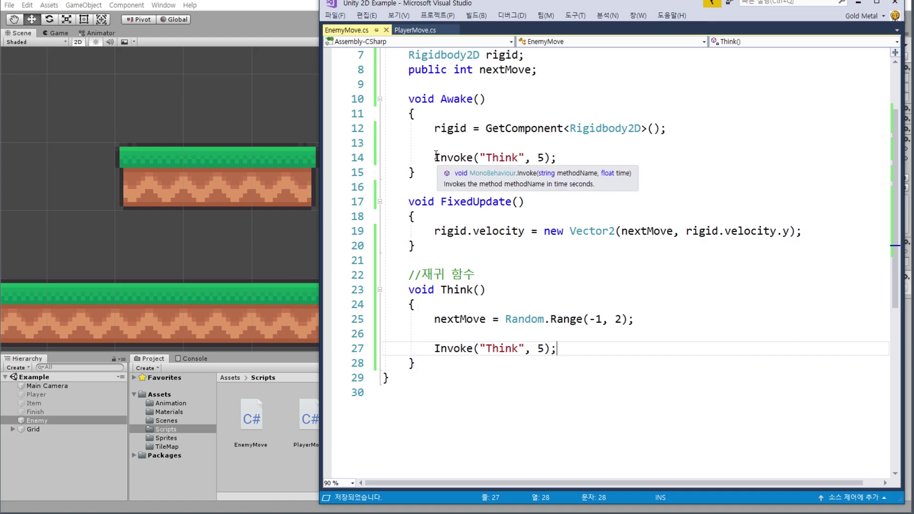
Review the Invoke("Think", 5) calls and the 재귀 함수 comment, then minimize Visual Studio
{"action": "left_click", "coordinate": [494, 157]}
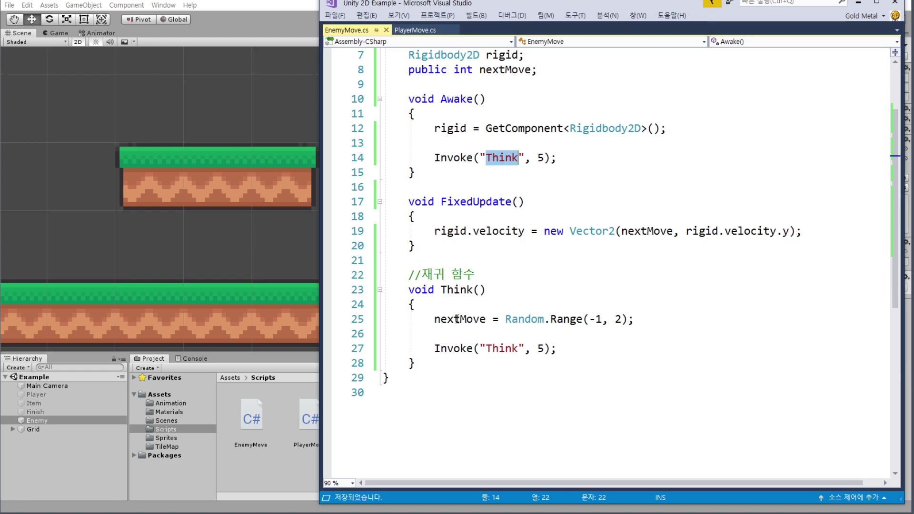
{"action": "left_click", "coordinate": [454, 290]}
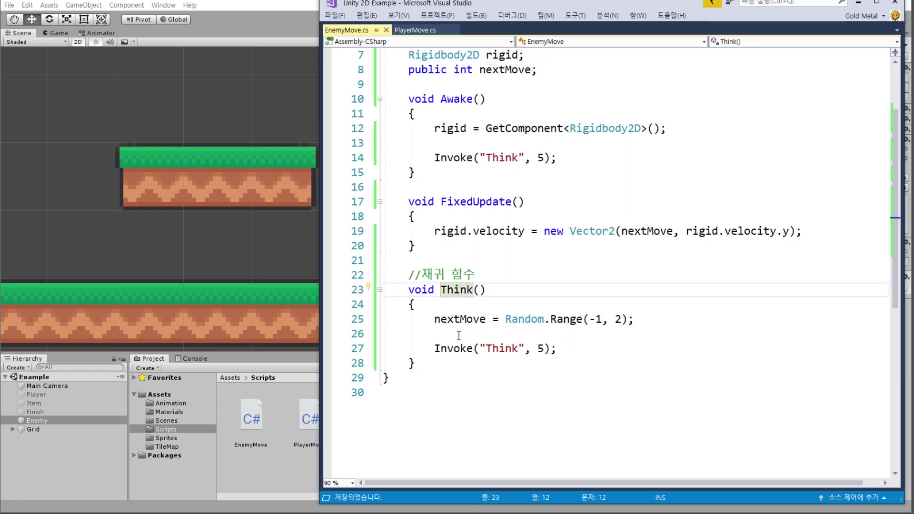
{"action": "mouse_move", "coordinate": [459, 341]}
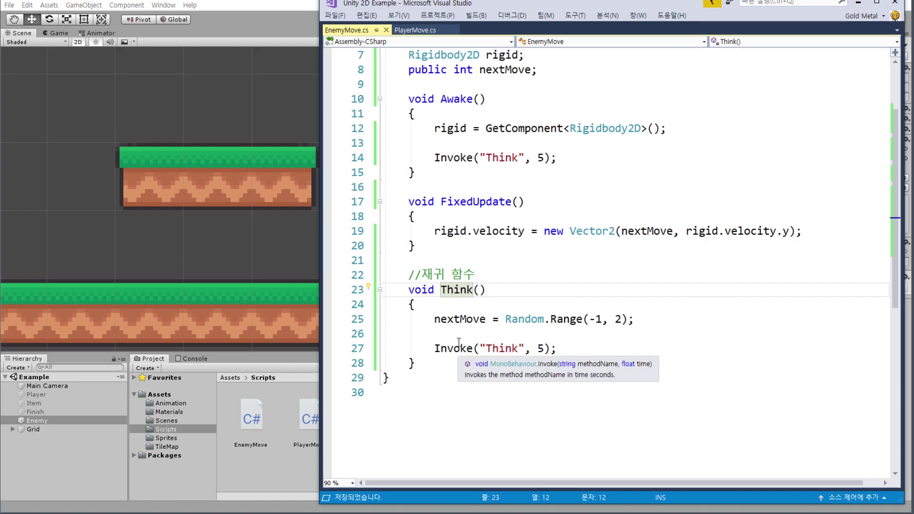
{"action": "left_click", "coordinate": [523, 304]}
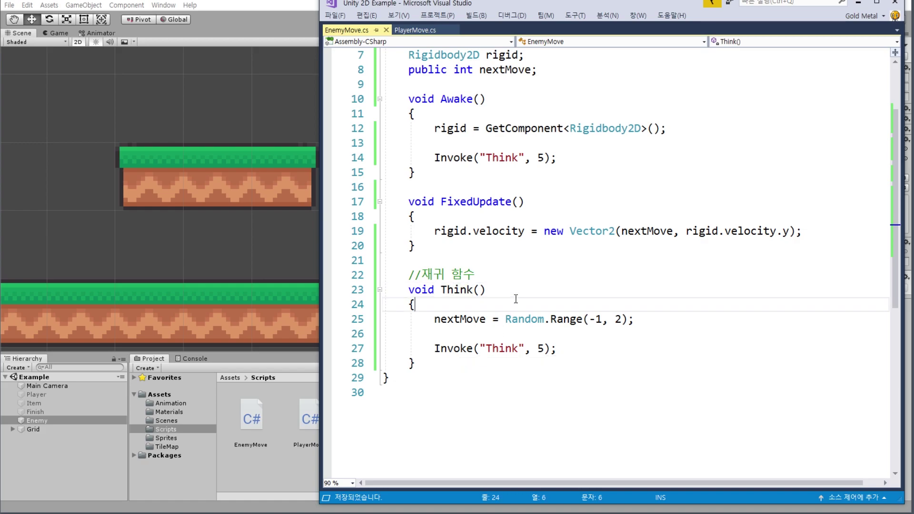
{"action": "scroll", "coordinate": [523, 290], "scroll_direction": "up", "scroll_amount": 1}
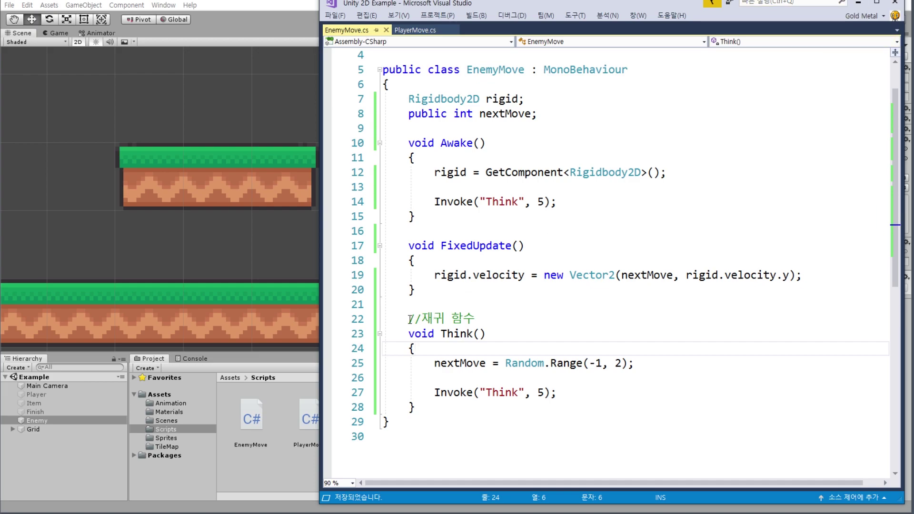
{"action": "left_click_drag", "start_coordinate": [410, 319], "coordinate": [470, 317]}
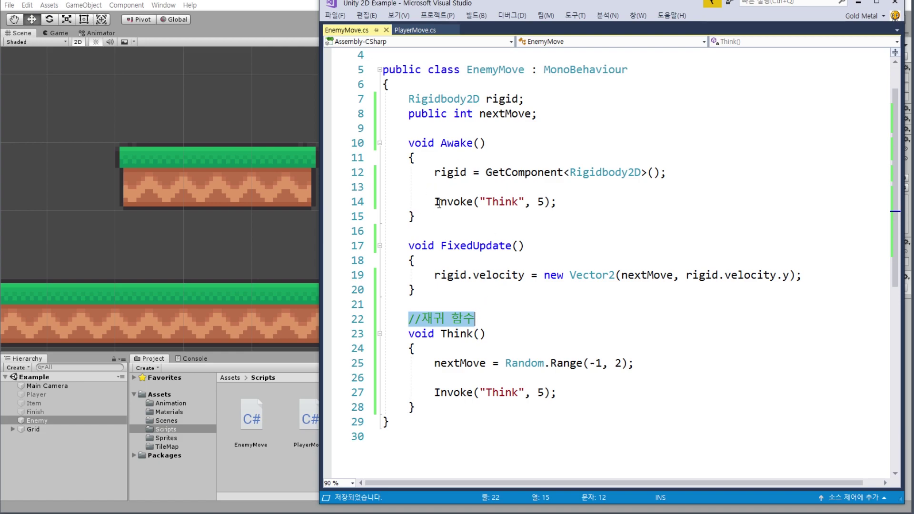
{"action": "double_click", "coordinate": [456, 203]}
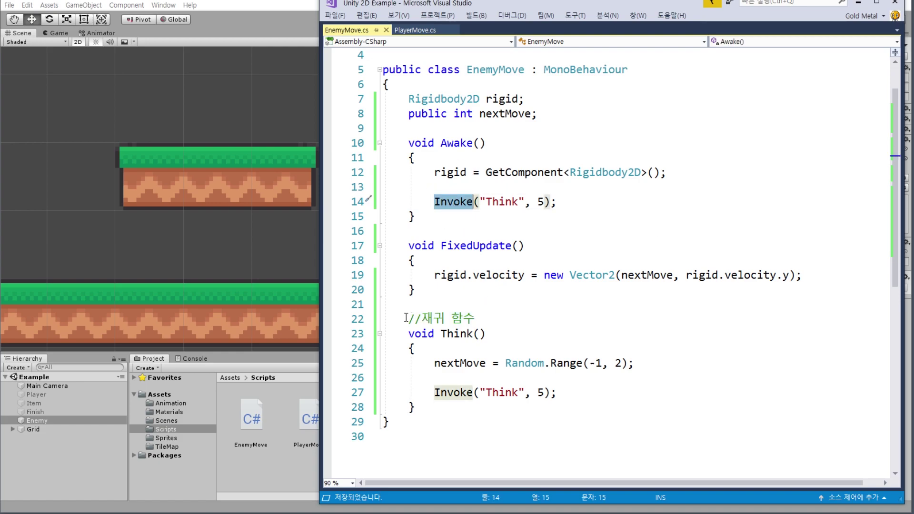
{"action": "left_click", "coordinate": [584, 204]}
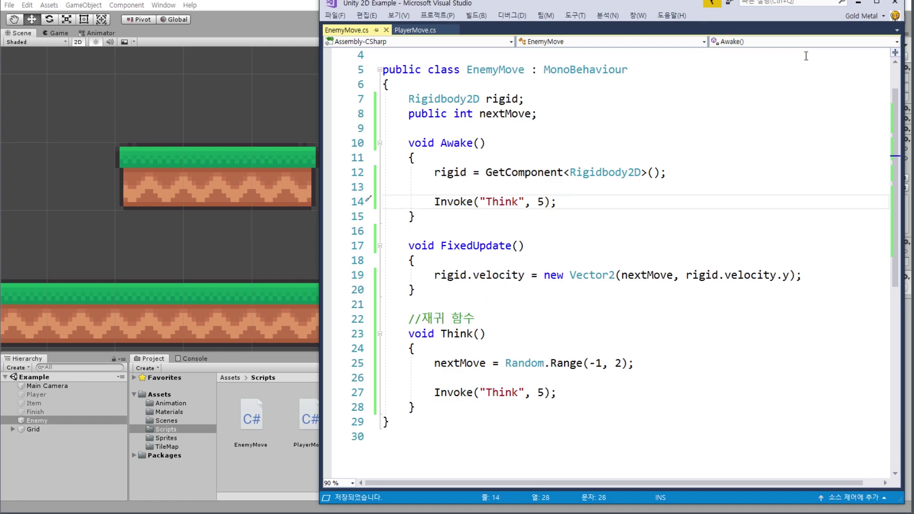
{"action": "left_click", "coordinate": [858, 2]}
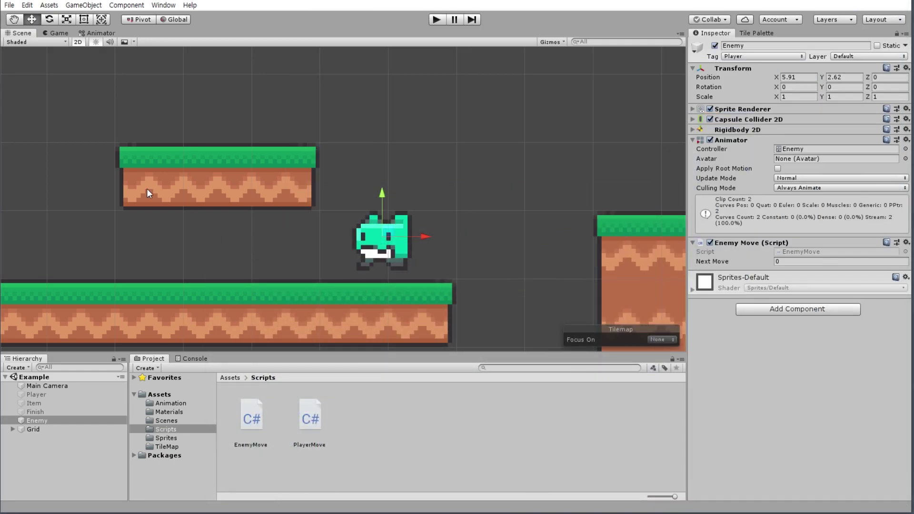
Drag the Enemy left onto the long ground platform and fine-tune its position
{"action": "left_click", "coordinate": [86, 265]}
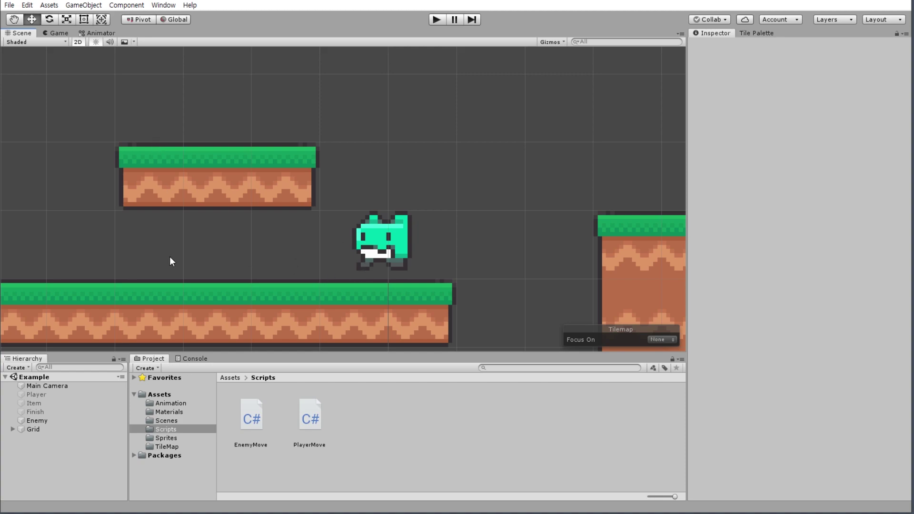
{"action": "middle_click_drag", "start_coordinate": [170, 256], "coordinate": [373, 241]}
{"action": "left_click", "coordinate": [46, 420]}
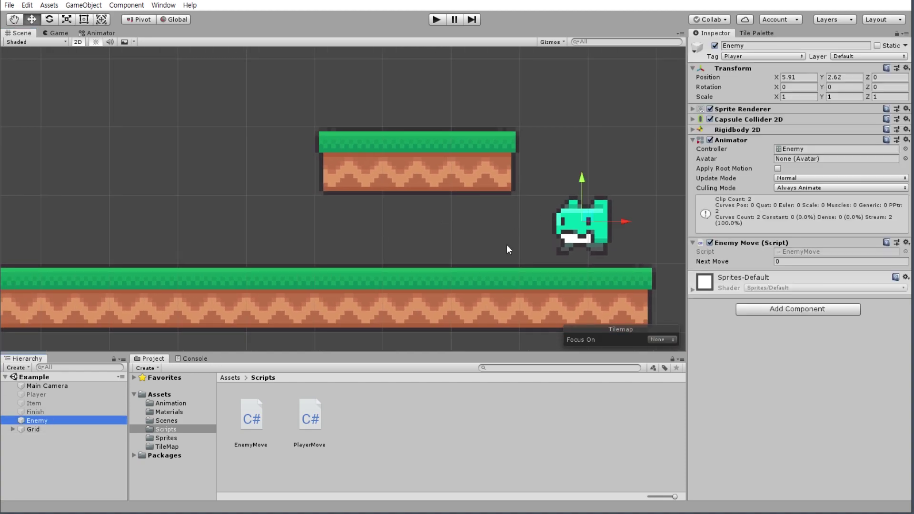
{"action": "scroll", "coordinate": [543, 252], "scroll_direction": "down", "scroll_amount": 2}
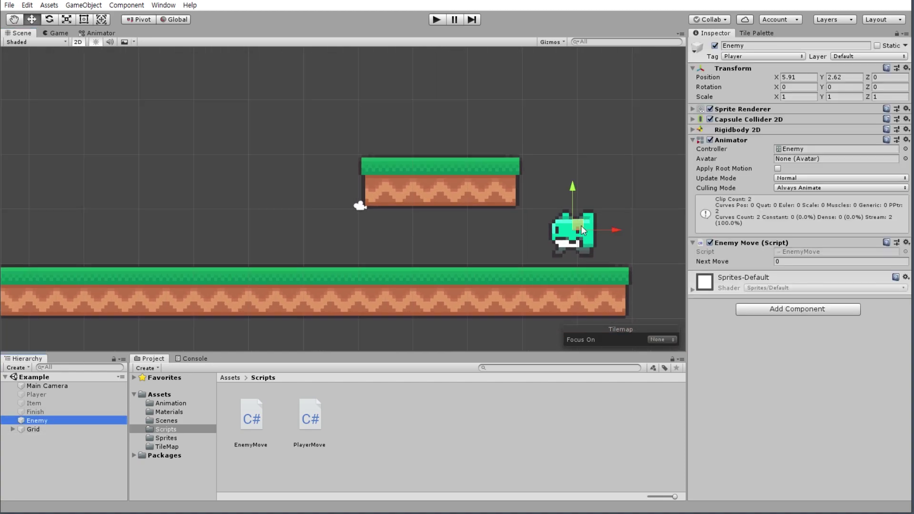
{"action": "mouse_move", "coordinate": [582, 230]}
{"action": "left_mouse_down"}
{"action": "mouse_move", "coordinate": [306, 216]}
{"action": "mouse_move", "coordinate": [311, 227]}
{"action": "left_mouse_up"}
{"action": "middle_click_drag", "start_coordinate": [273, 185], "coordinate": [385, 177]}
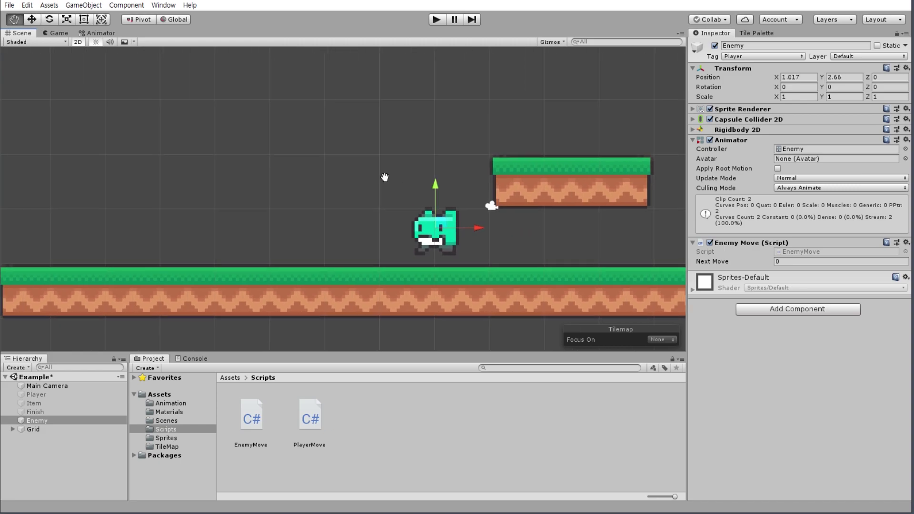
{"action": "scroll", "coordinate": [351, 183], "scroll_direction": "down", "scroll_amount": 2}
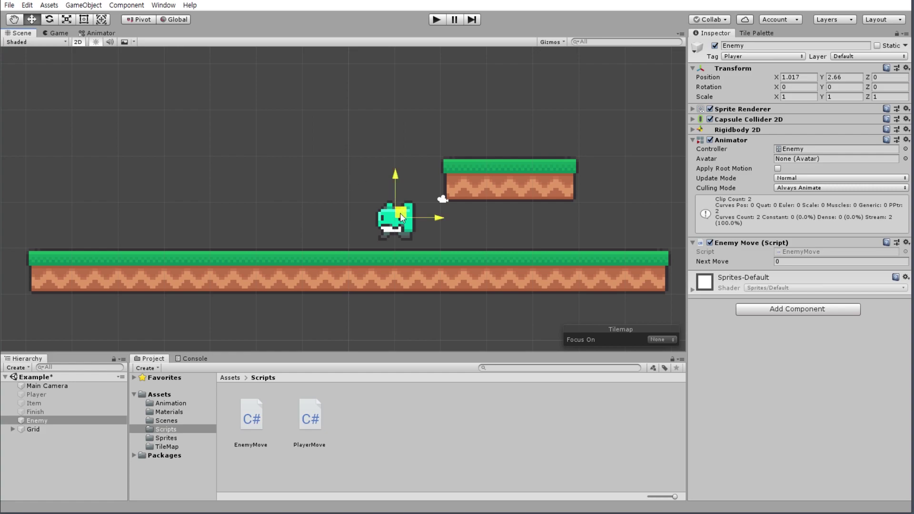
{"action": "left_click_drag", "start_coordinate": [399, 213], "coordinate": [384, 212]}
{"action": "left_click", "coordinate": [393, 64]}
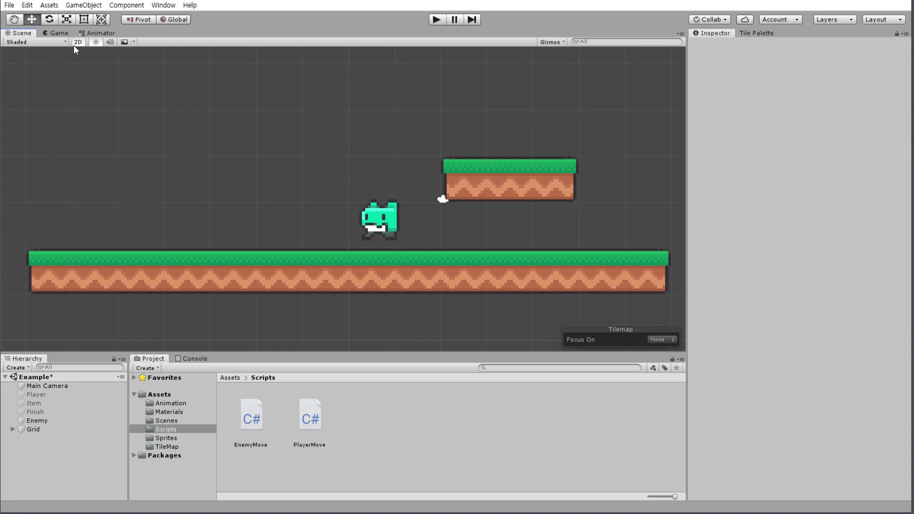
Save the scene, start Play mode, and select the Enemy to watch Next Move
{"action": "left_click", "coordinate": [9, 5]}
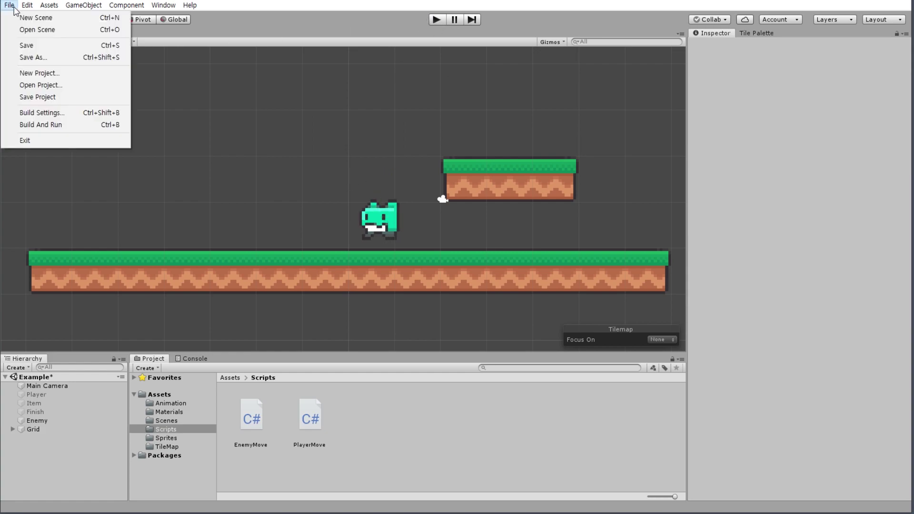
{"action": "left_click", "coordinate": [34, 57]}
{"action": "left_click", "coordinate": [436, 21]}
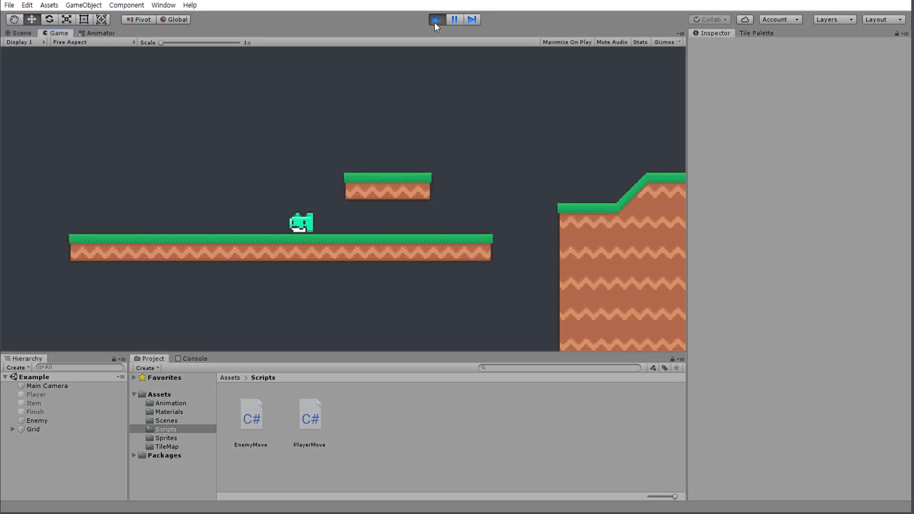
{"action": "left_click", "coordinate": [39, 422]}
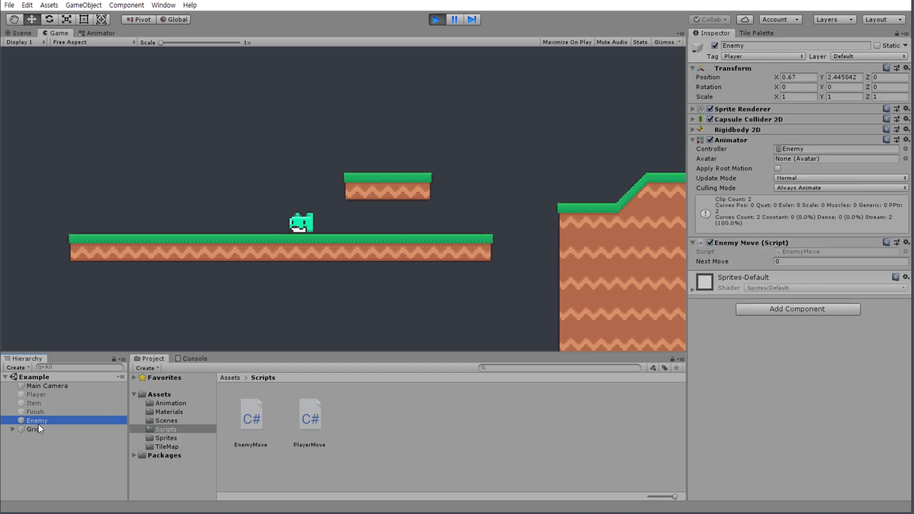
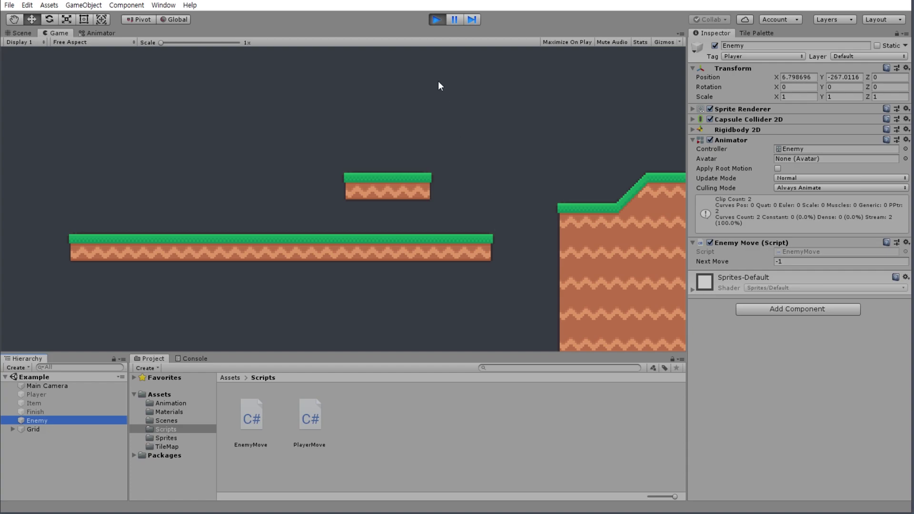
Exit play mode, deselect the Enemy, and check the Think function in EnemyMove
{"action": "left_click", "coordinate": [441, 17]}
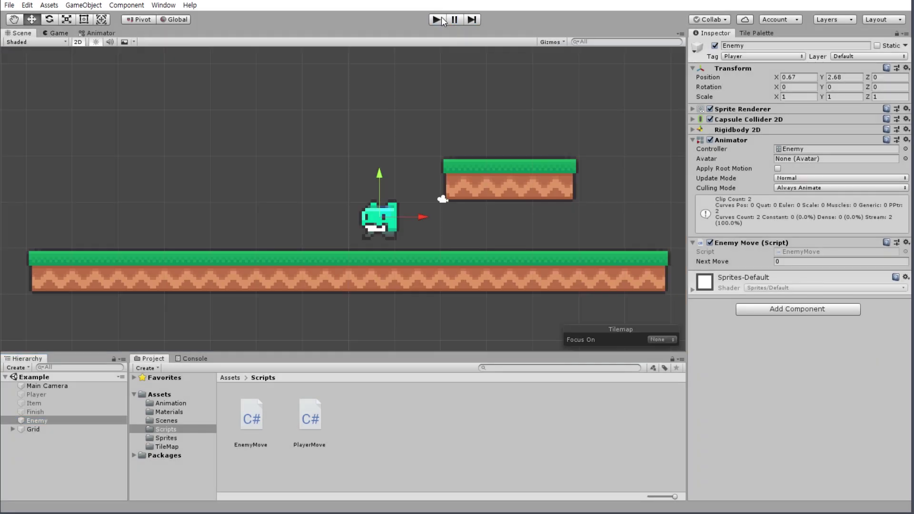
{"action": "left_click", "coordinate": [240, 190]}
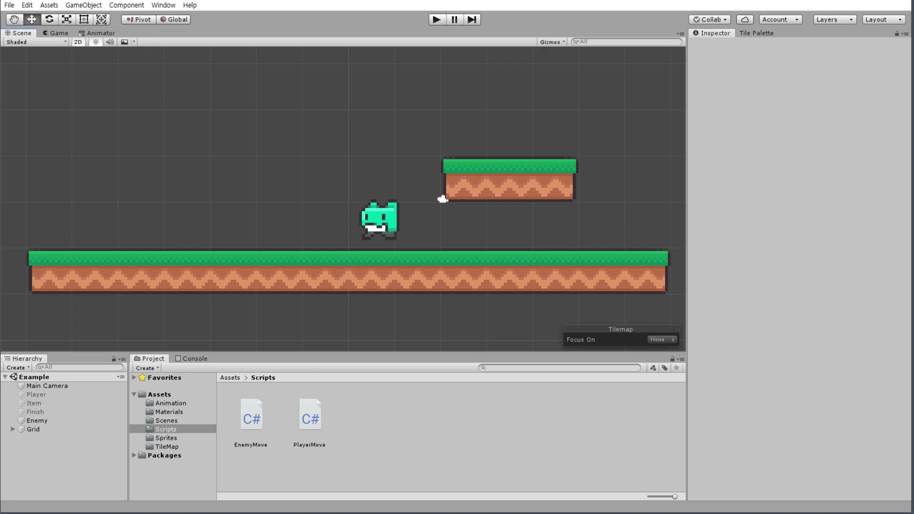
{"action": "key", "text": "alt+Tab"}
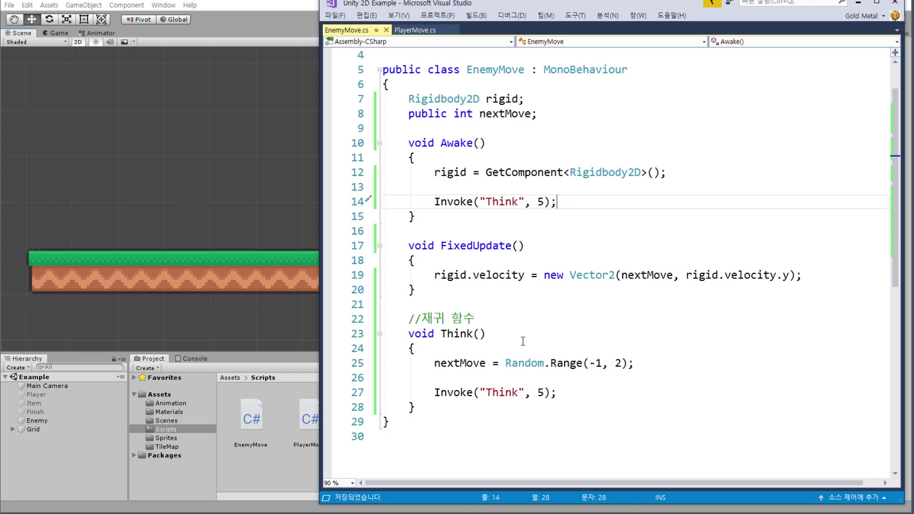
{"action": "left_click", "coordinate": [523, 342]}
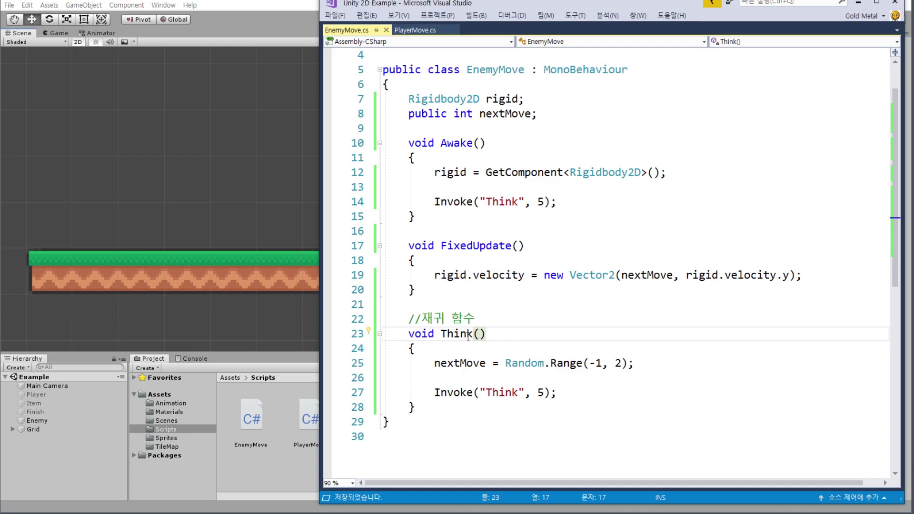
{"action": "left_click", "coordinate": [279, 43]}
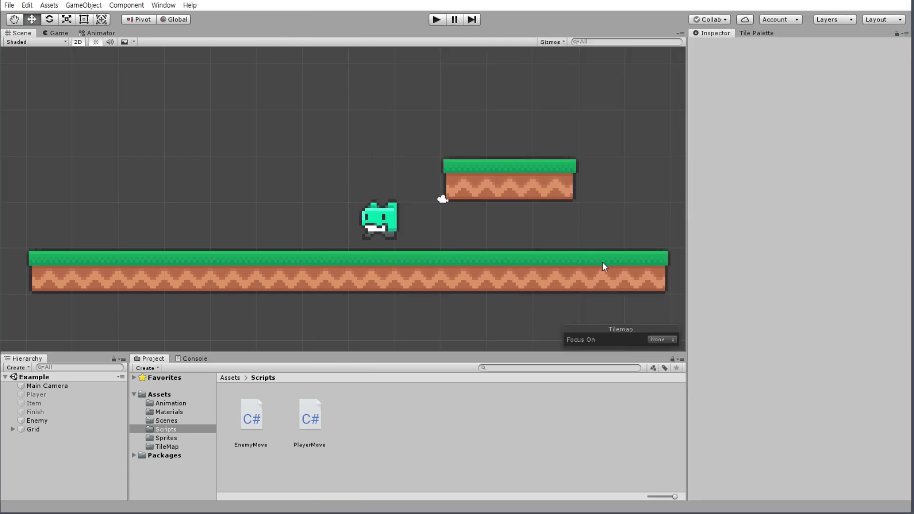
Pan and zoom the Scene view to frame the enemy above the long platform
{"action": "left_click_drag", "start_coordinate": [510, 228], "coordinate": [455, 210]}
{"action": "middle_click_drag", "start_coordinate": [455, 210], "coordinate": [393, 201]}
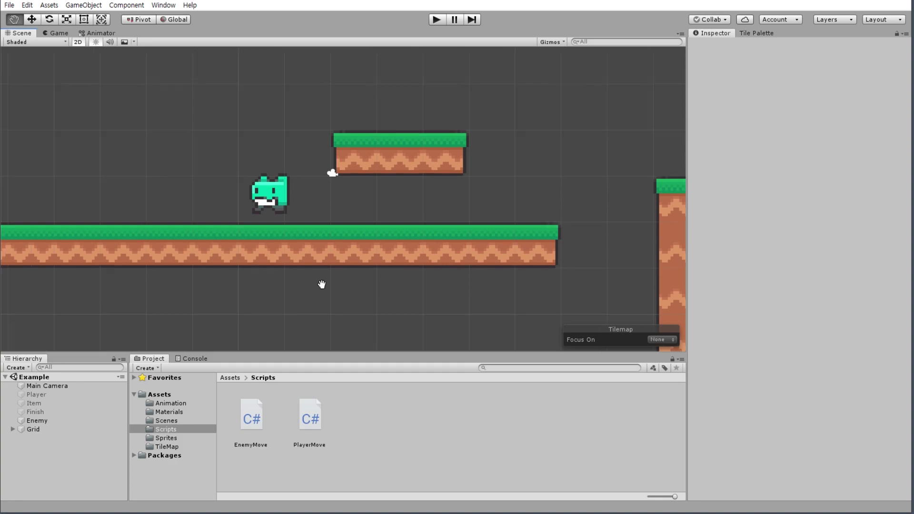
{"action": "mouse_move", "coordinate": [320, 284]}
{"action": "middle_mouse_down"}
{"action": "mouse_move", "coordinate": [364, 296]}
{"action": "mouse_move", "coordinate": [405, 283]}
{"action": "middle_mouse_up"}
{"action": "scroll", "coordinate": [404, 281], "scroll_direction": "down", "scroll_amount": 1}
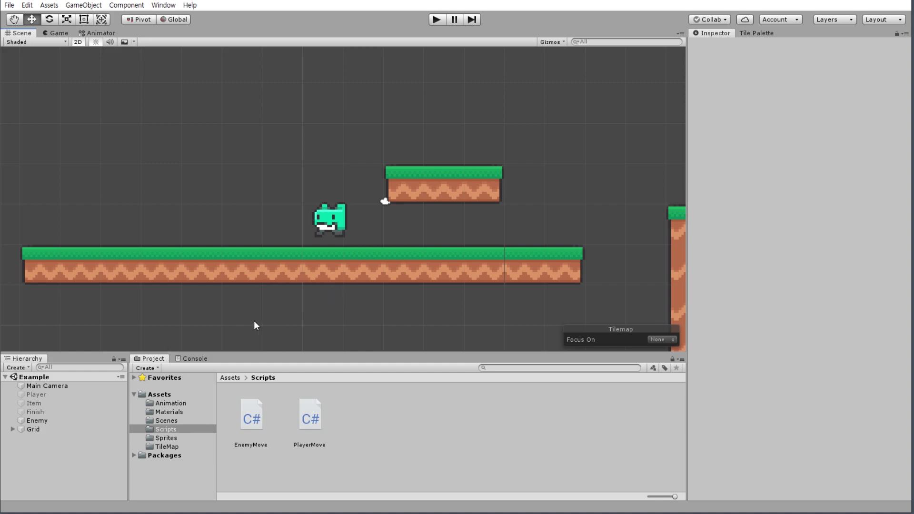
{"action": "middle_click_drag", "start_coordinate": [255, 325], "coordinate": [278, 300]}
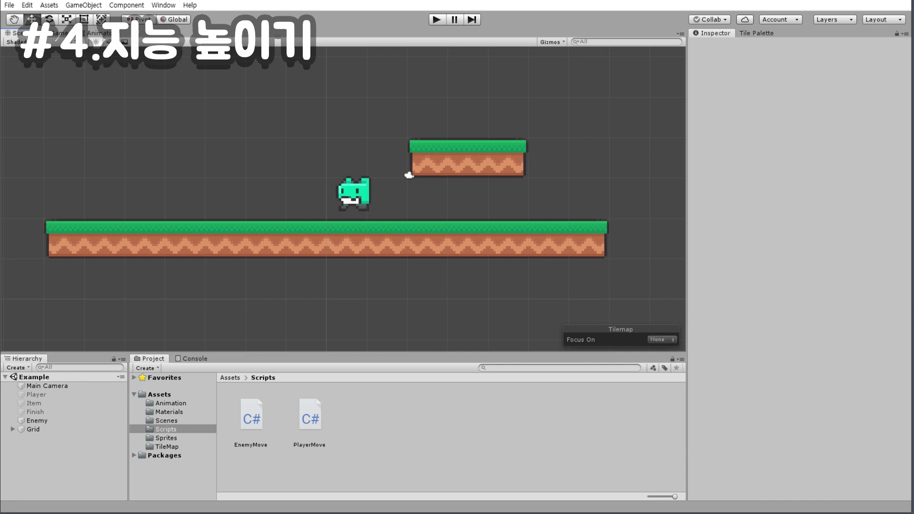
Copy the DrawRay/Raycast landing check (lines 58–63) from PlayerMove.cs into the clipboard for EnemyMove.cs
{"action": "key", "text": "alt+Tab"}
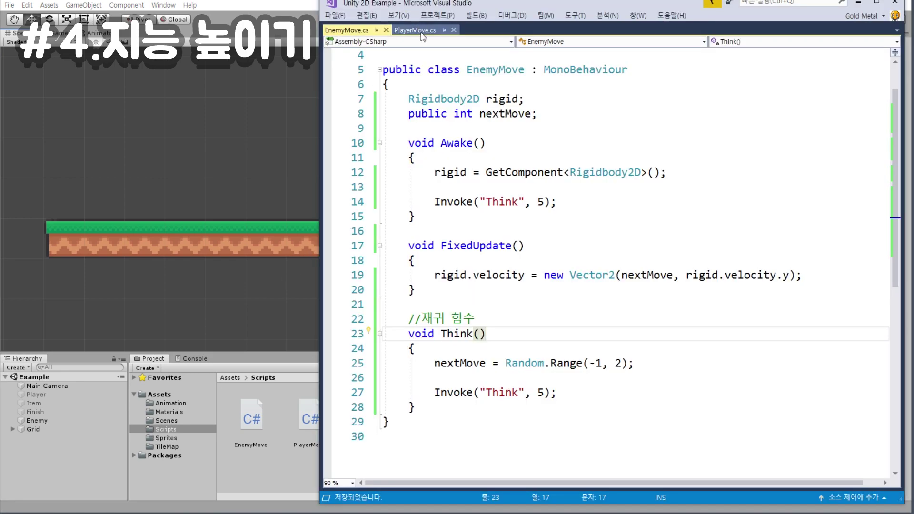
{"action": "left_click", "coordinate": [422, 31]}
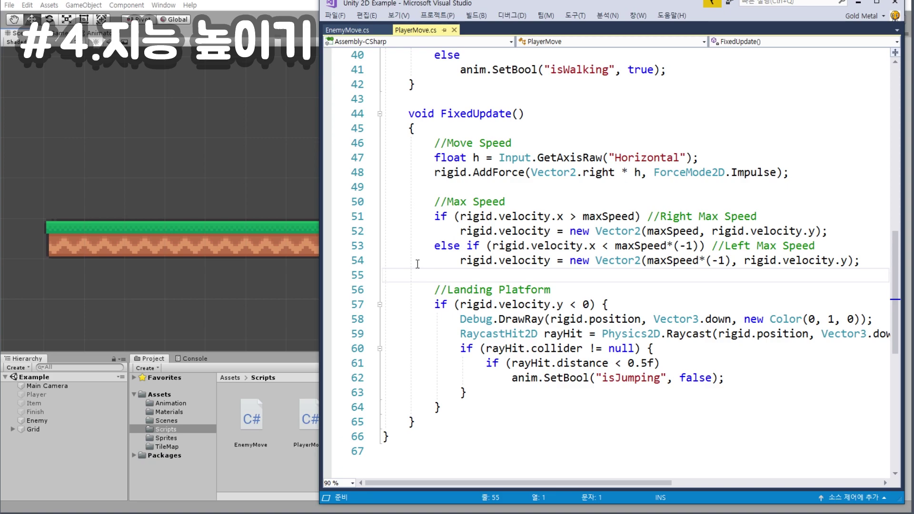
{"action": "double_click", "coordinate": [511, 320]}
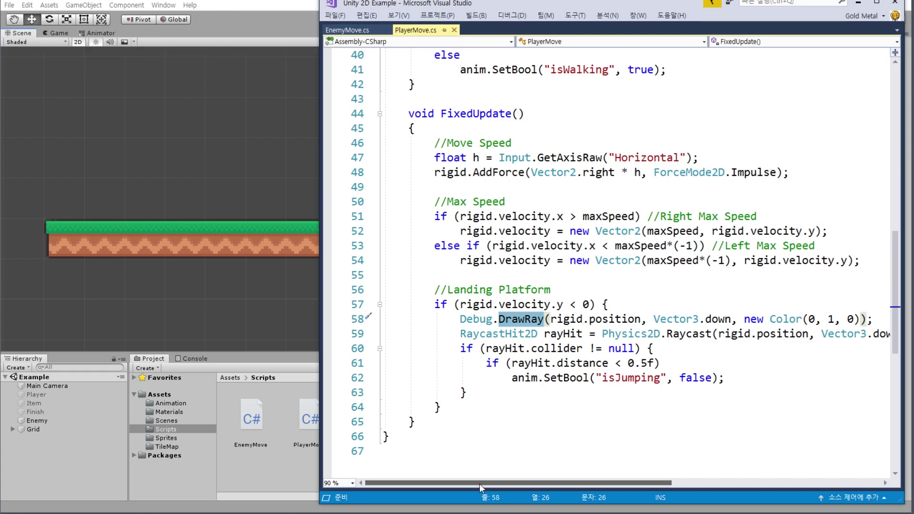
{"action": "right_click", "coordinate": [506, 454]}
{"action": "left_click", "coordinate": [447, 349]}
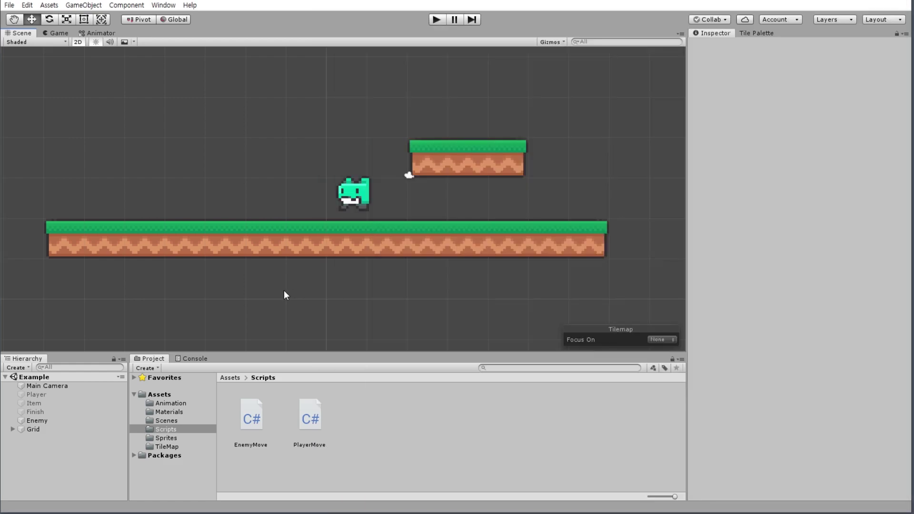
{"action": "left_click", "coordinate": [283, 292]}
{"action": "key", "text": "alt+Tab"}
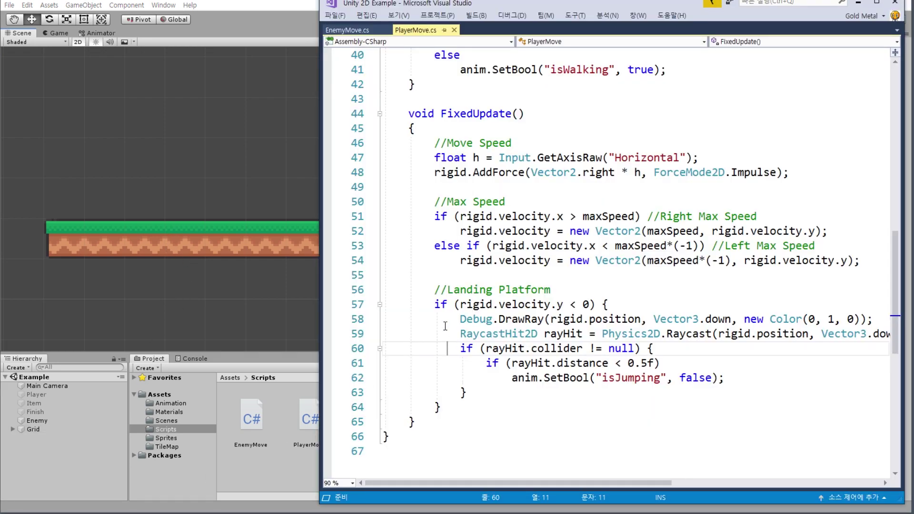
{"action": "left_click_drag", "start_coordinate": [449, 319], "coordinate": [469, 392]}
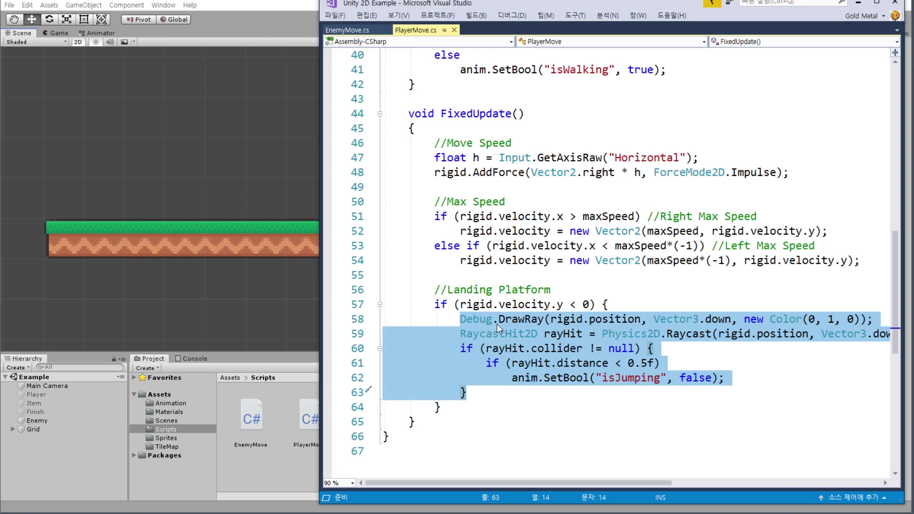
{"action": "left_click", "coordinate": [352, 31]}
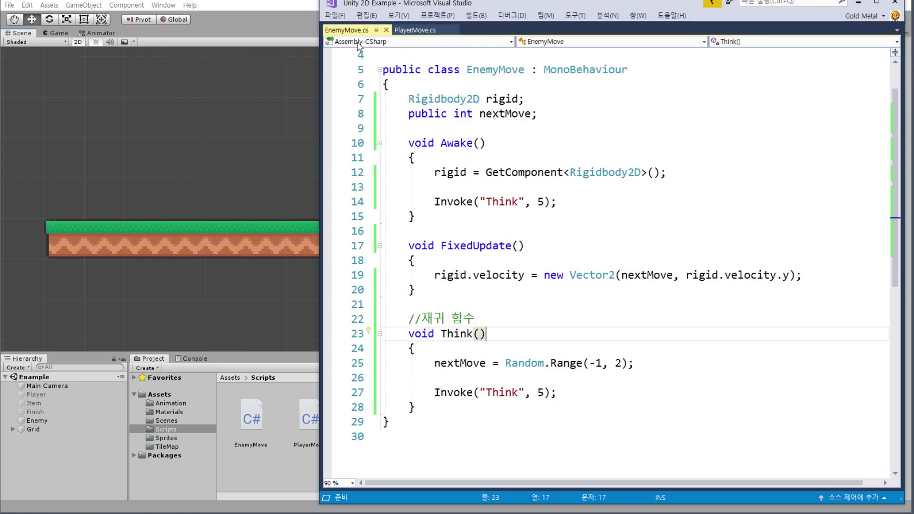
Paste the raycast block into EnemyMove's FixedUpdate after the velocity line
{"action": "left_click", "coordinate": [453, 246]}
{"action": "left_click", "coordinate": [818, 271]}
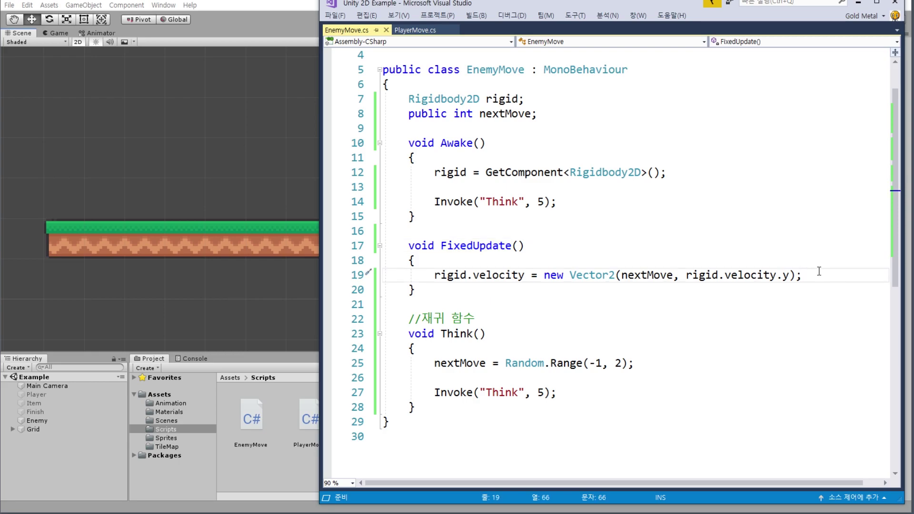
{"action": "key", "text": "ctrl+v"}
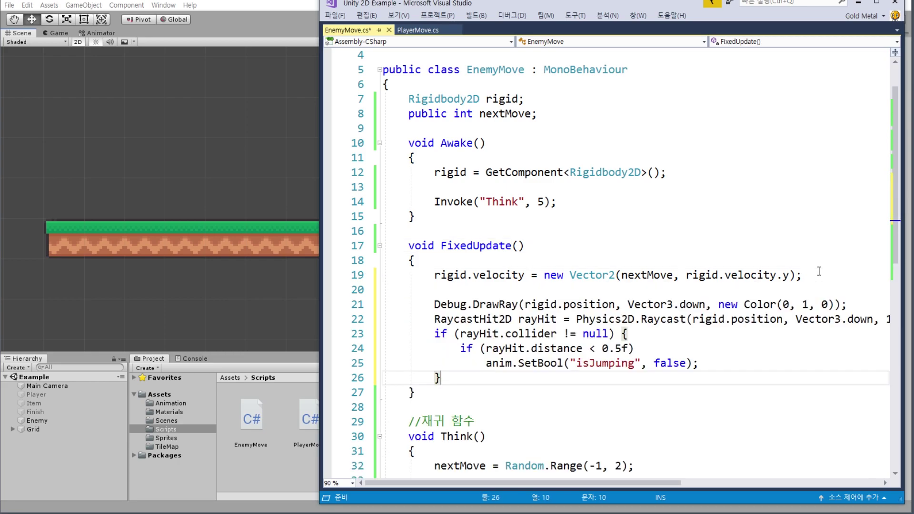
{"action": "left_click", "coordinate": [484, 261]}
{"action": "scroll", "coordinate": [485, 264], "scroll_direction": "down", "scroll_amount": 1}
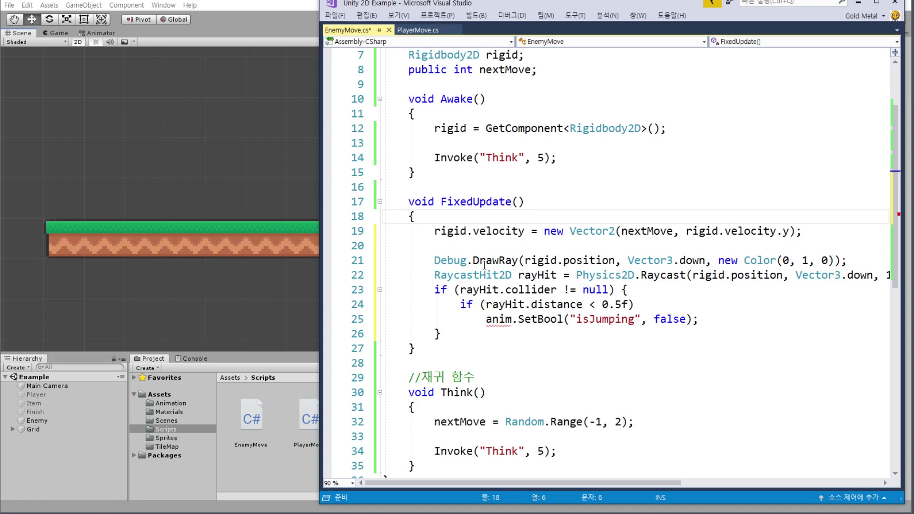
Label the two parts of FixedUpdate with //Move and //Platform Check comments
{"action": "key", "text": "Return"}
{"action": "key", "text": "Return"}
{"action": "type", "text": "//f"}
{"action": "key", "text": "BackSpace"}
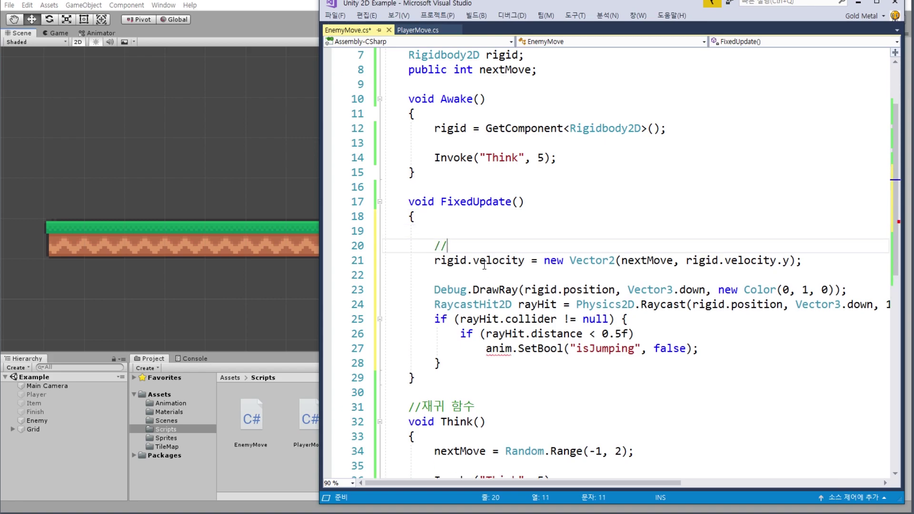
{"action": "type", "text": "Mov"}
{"action": "key", "text": "BackSpace"}
{"action": "key", "text": "BackSpace"}
{"action": "type", "text": "ove"}
{"action": "left_click", "coordinate": [464, 274]}
{"action": "key", "text": "Return"}
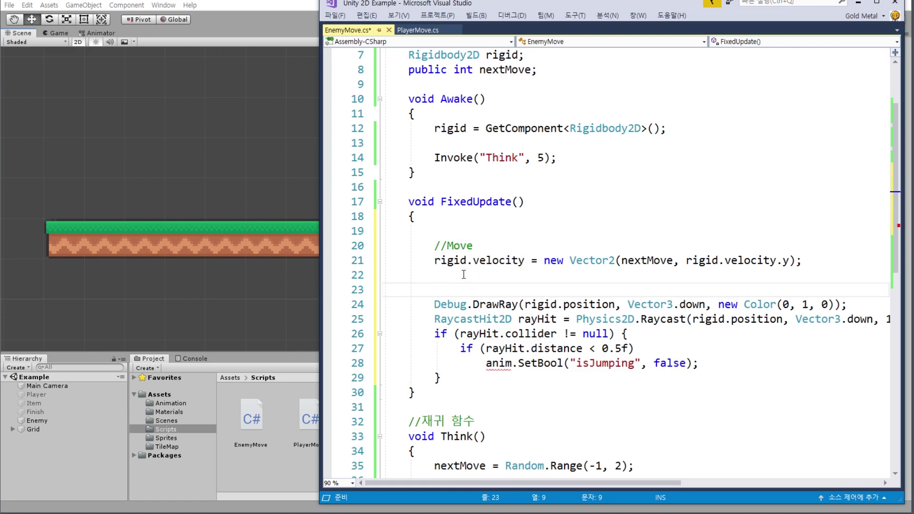
{"action": "type", "text": "//"}
{"action": "type", "text": "Plat"}
{"action": "type", "text": "form Check"}
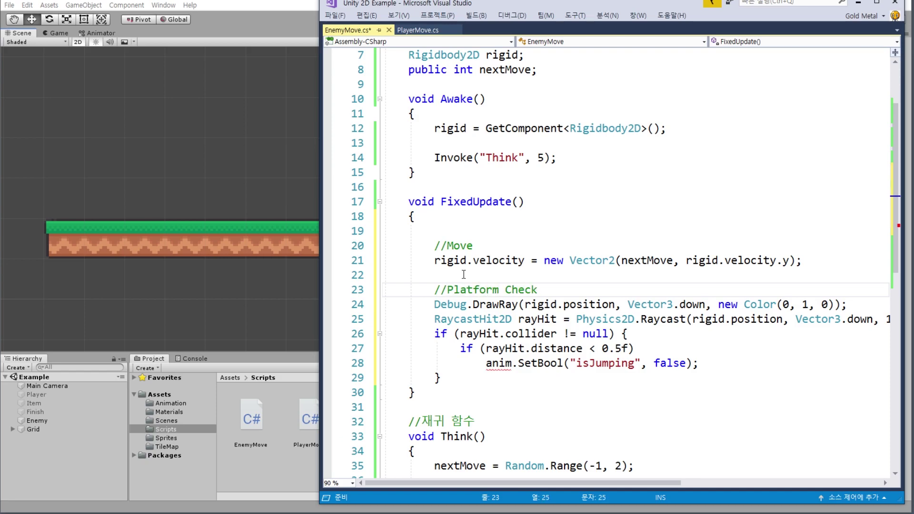
Delete the blank line above //Move and review the pasted DrawRay line
{"action": "left_click", "coordinate": [451, 214]}
{"action": "left_click", "coordinate": [449, 227]}
{"action": "key", "text": "BackSpace"}
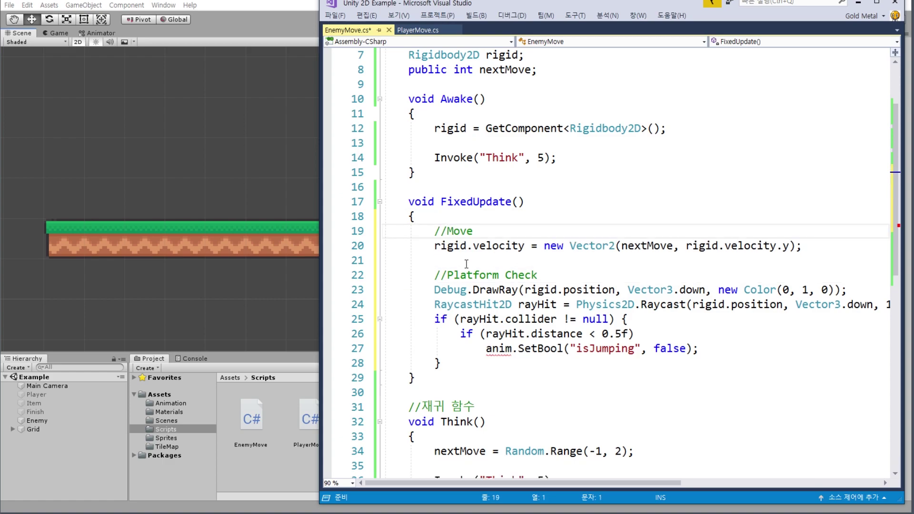
{"action": "left_click", "coordinate": [556, 290]}
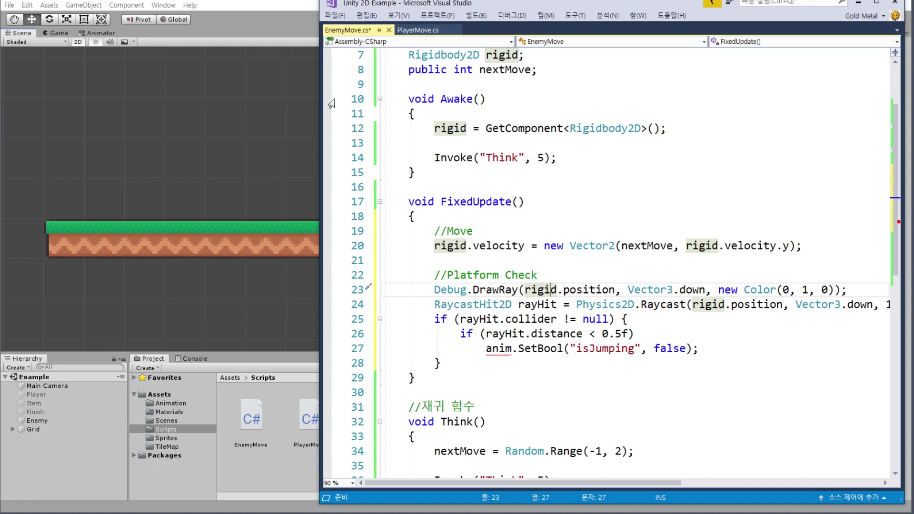
{"action": "left_click", "coordinate": [256, 129]}
{"action": "scroll", "coordinate": [364, 205], "scroll_direction": "up", "scroll_amount": 2}
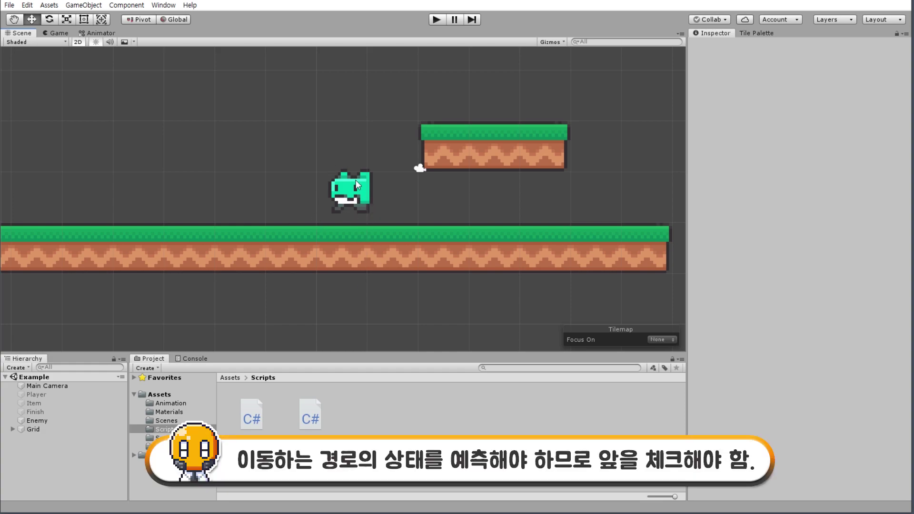
Nudge the Enemy left along its platform to X -6.356
{"action": "middle_click_drag", "start_coordinate": [266, 224], "coordinate": [421, 231]}
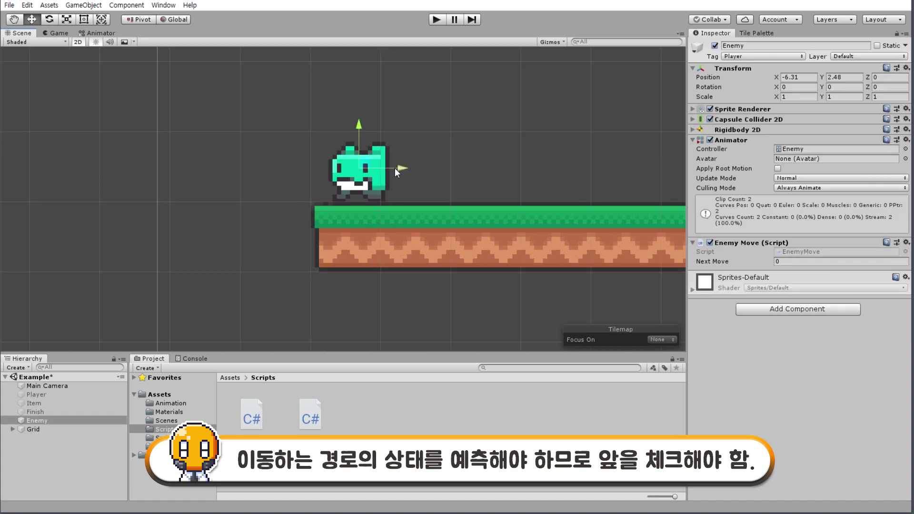
{"action": "mouse_move", "coordinate": [403, 173]}
{"action": "left_mouse_down"}
{"action": "mouse_move", "coordinate": [382, 172]}
{"action": "mouse_move", "coordinate": [409, 172]}
{"action": "mouse_move", "coordinate": [393, 174]}
{"action": "left_mouse_up"}
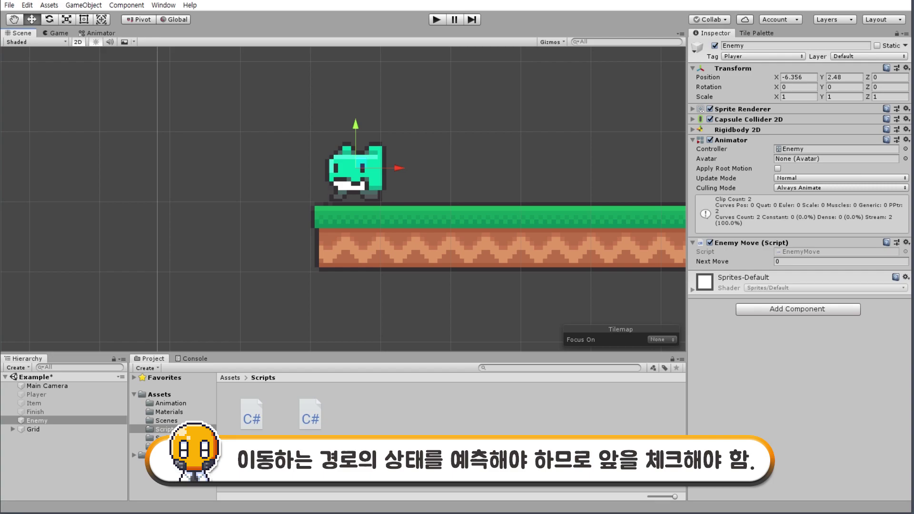
{"action": "key", "text": "alt+Tab"}
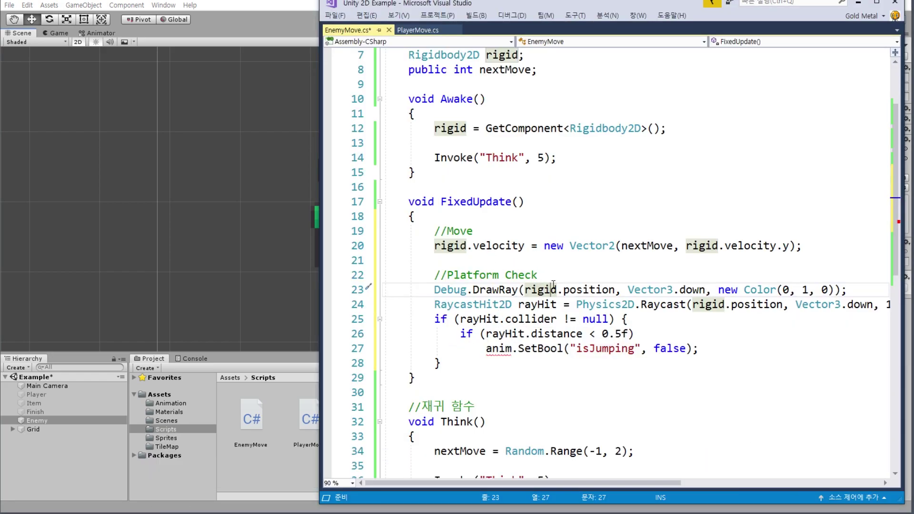
Under //Platform Check, start the line 'Vector2 frontVec = new Vector2()'
{"action": "left_click", "coordinate": [571, 272]}
{"action": "key", "text": "Return"}
{"action": "key", "text": "ctrl+space"}
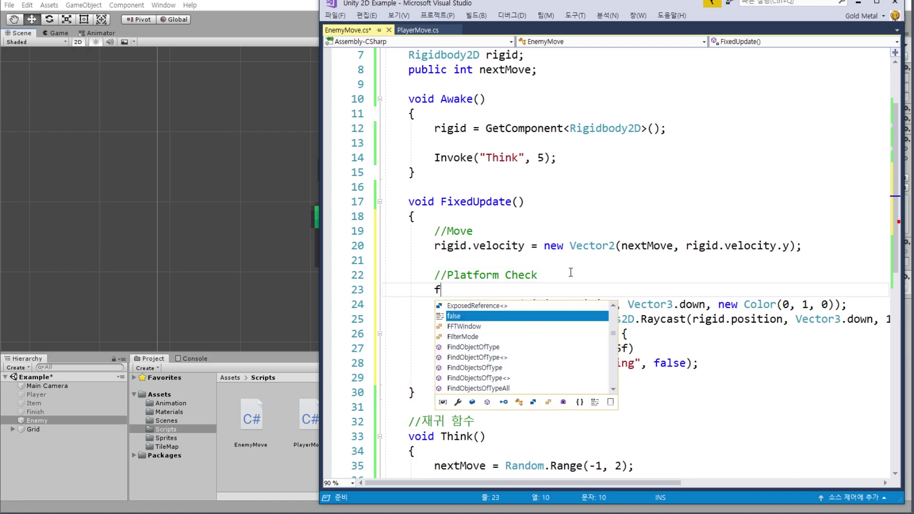
{"action": "type", "text": "Vec"}
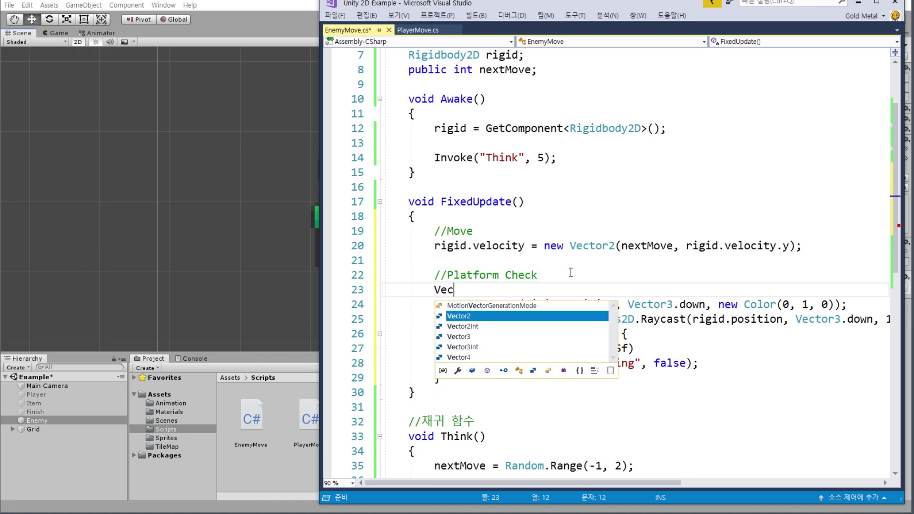
{"action": "key", "text": "Tab"}
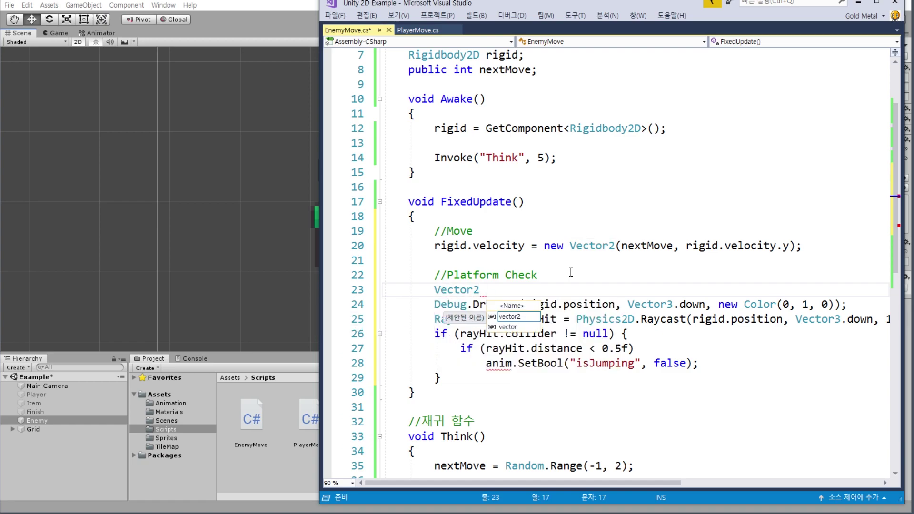
{"action": "type", "text": "frontV"}
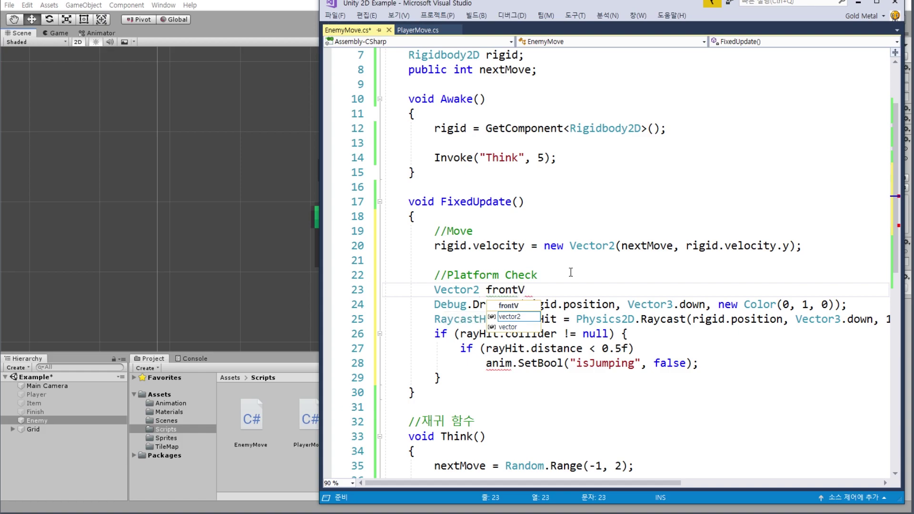
{"action": "type", "text": "ec = nre"}
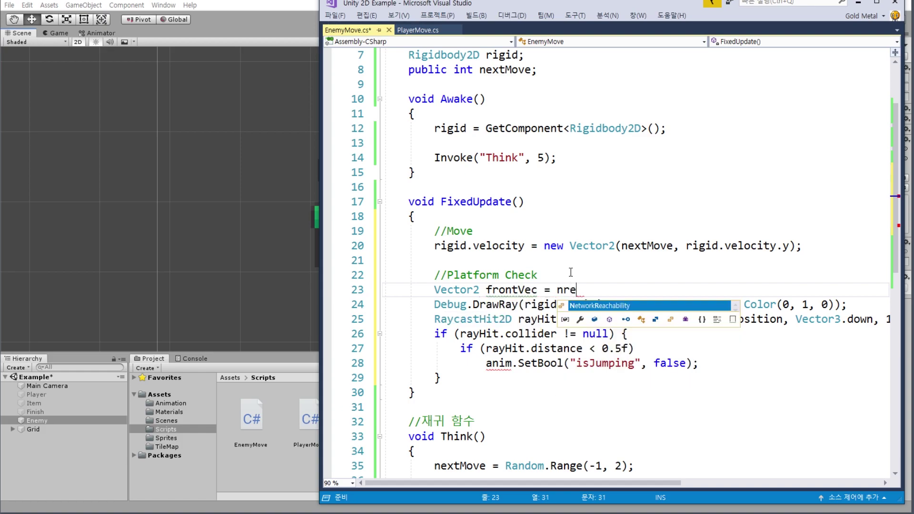
{"action": "key", "text": "Tab"}
{"action": "left_click", "coordinate": [601, 290]}
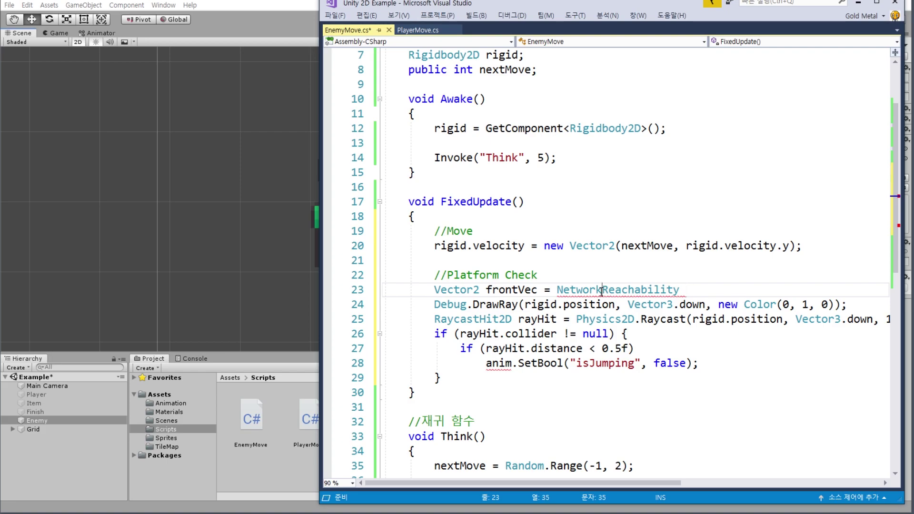
{"action": "double_click", "coordinate": [601, 289]}
{"action": "type", "text": "new V"}
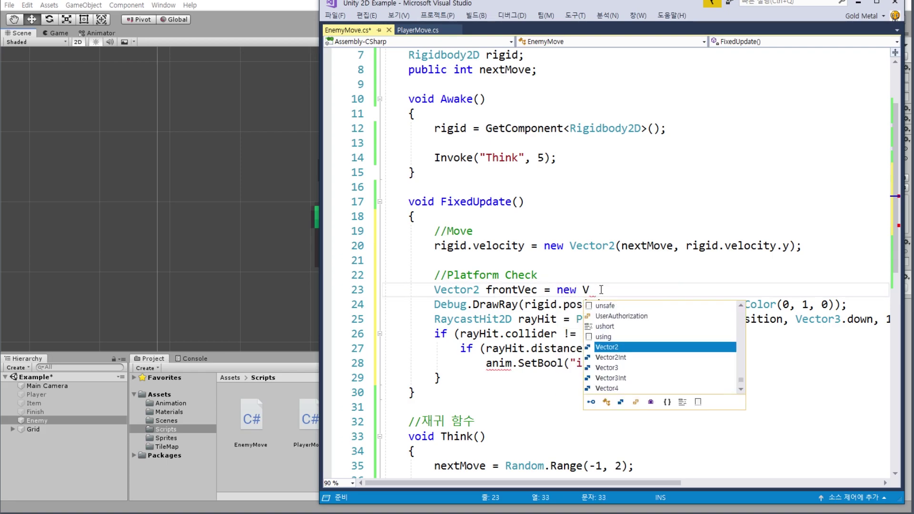
{"action": "type", "text": "ec"}
{"action": "key", "text": "Tab"}
{"action": "type", "text": "()"}
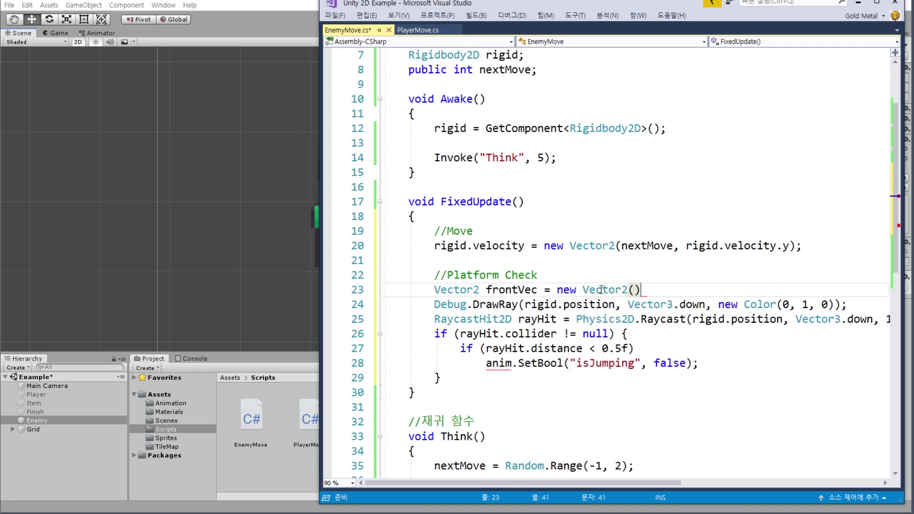
{"action": "left_click", "coordinate": [539, 259]}
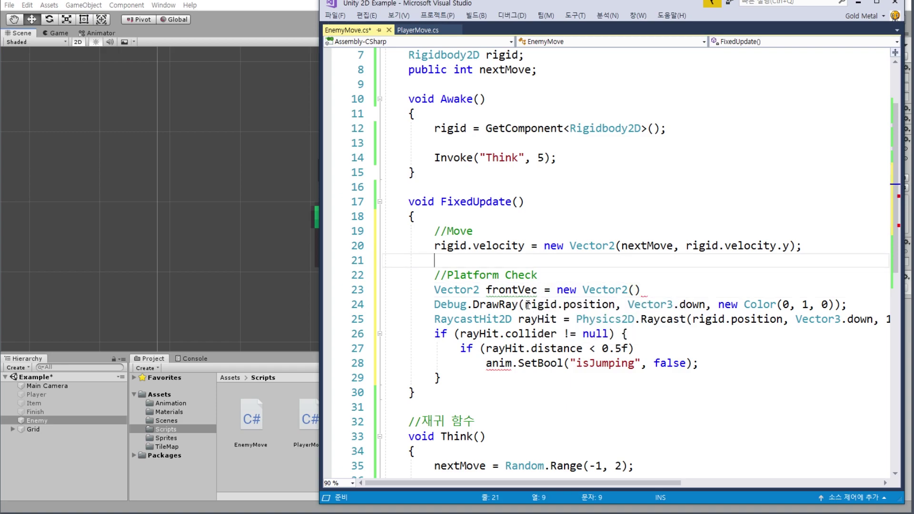
Fill the first Vector2 argument with rigid.position.x, checking where nextMove is used
{"action": "left_click_drag", "start_coordinate": [526, 305], "coordinate": [614, 305]}
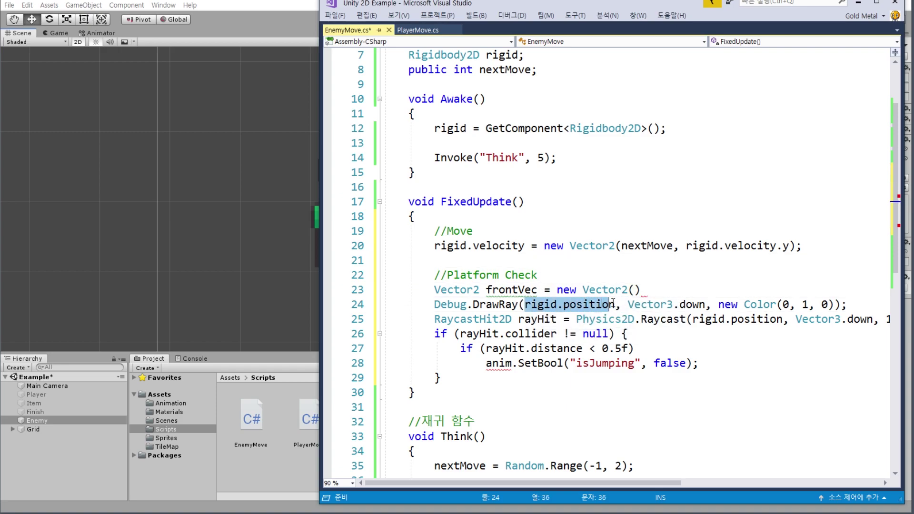
{"action": "key", "text": "ctrl+c"}
{"action": "left_click", "coordinate": [634, 289]}
{"action": "key", "text": "ctrl+v"}
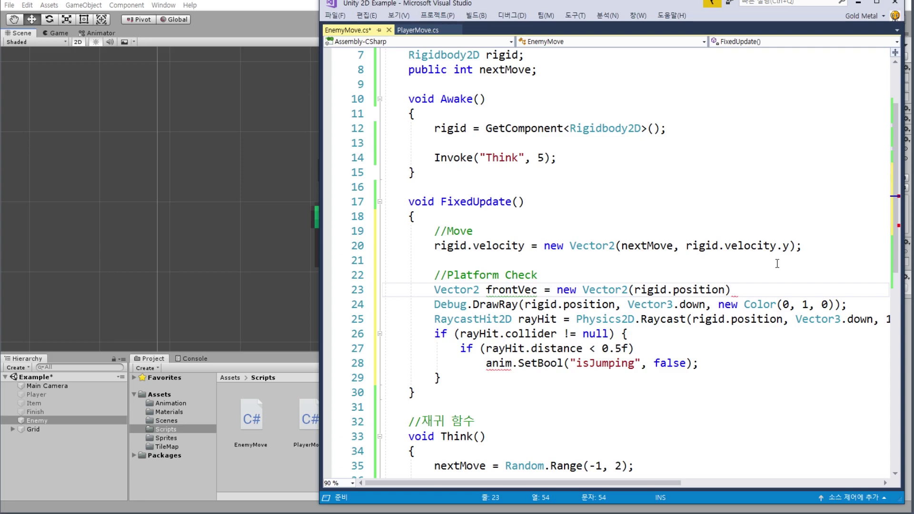
{"action": "type", "text": ".x"}
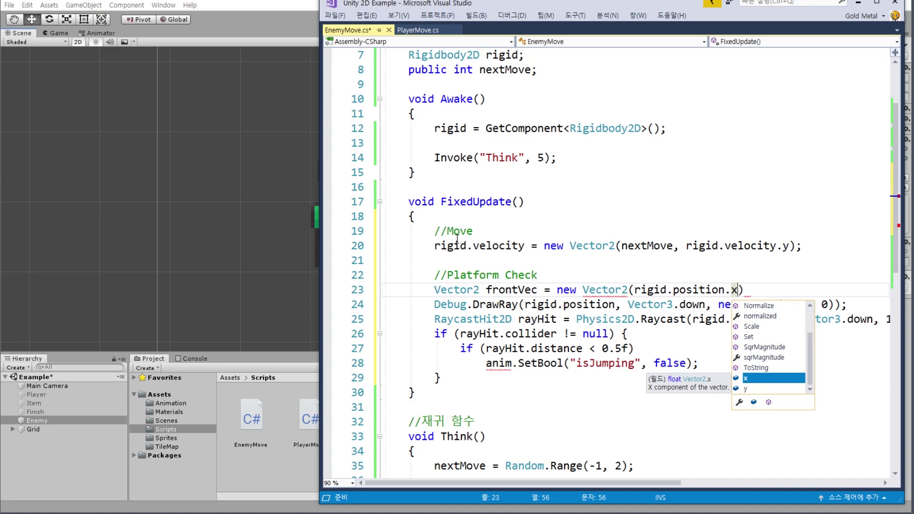
{"action": "left_click", "coordinate": [233, 237]}
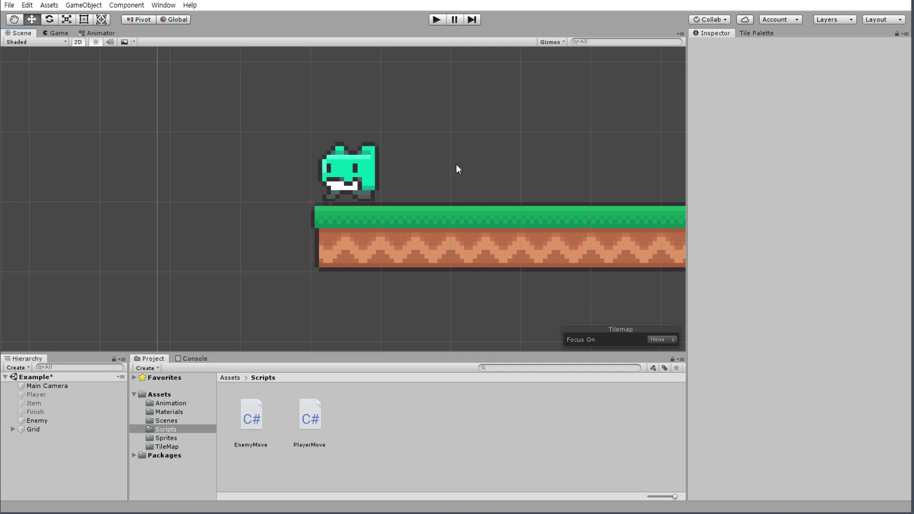
{"action": "key", "text": "alt+Tab"}
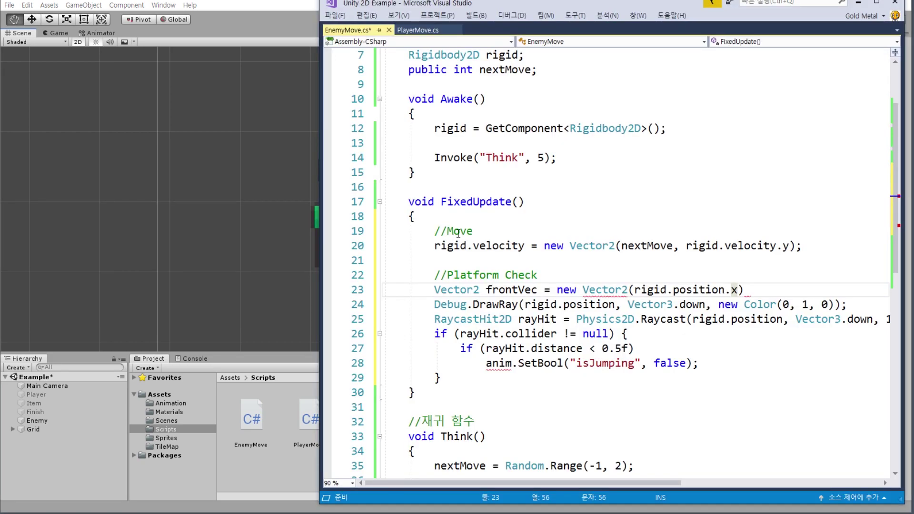
{"action": "double_click", "coordinate": [501, 74]}
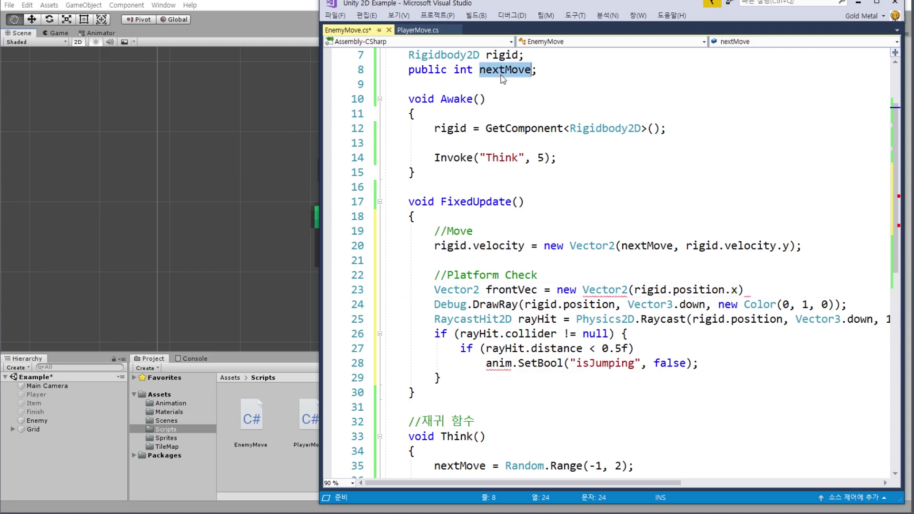
{"action": "scroll", "coordinate": [577, 234], "scroll_direction": "down", "scroll_amount": 2}
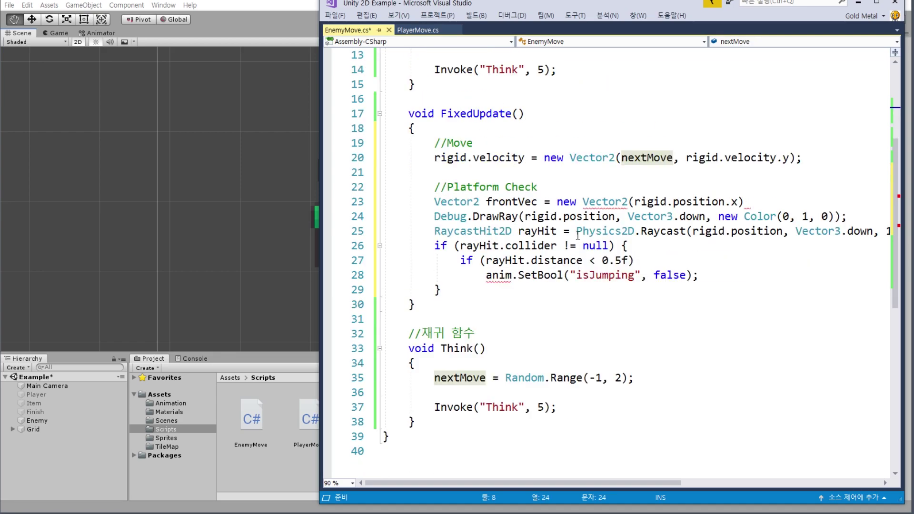
{"action": "scroll", "coordinate": [577, 234], "scroll_direction": "up", "scroll_amount": 1}
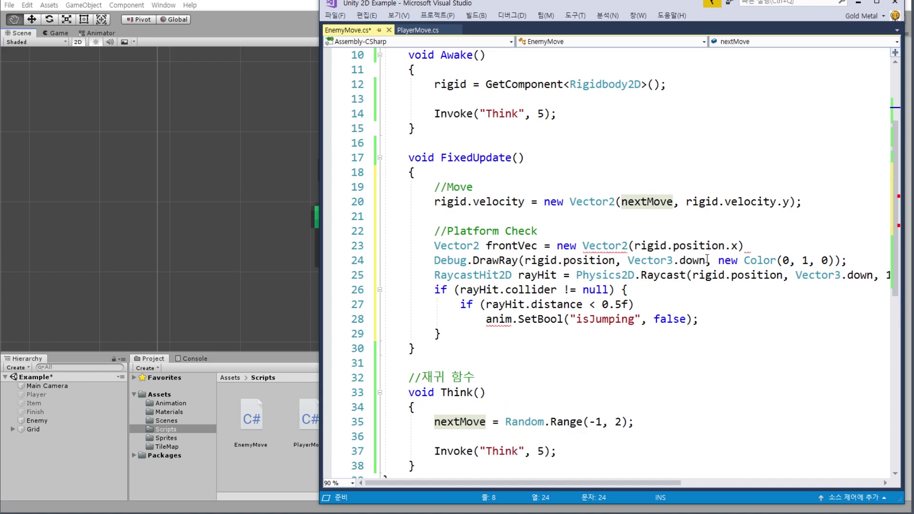
{"action": "left_click", "coordinate": [735, 243]}
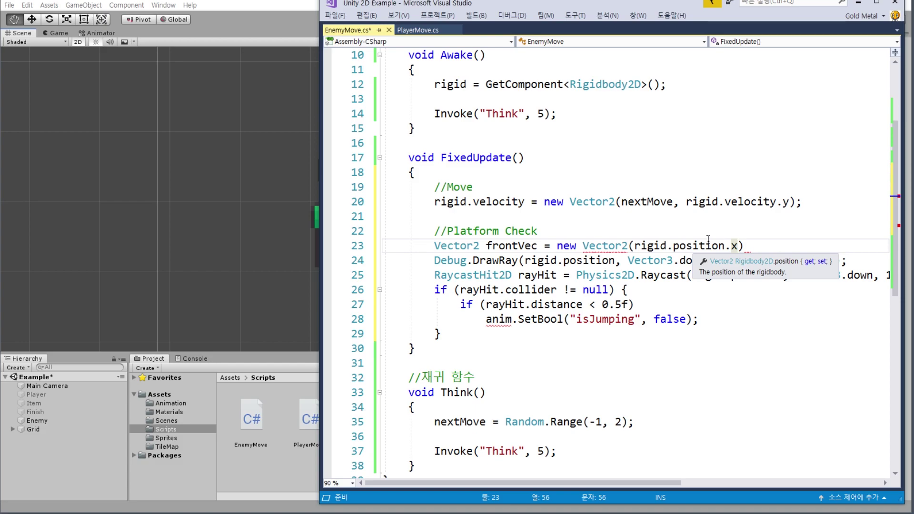
{"action": "type", "text": "+ rigid.position"}
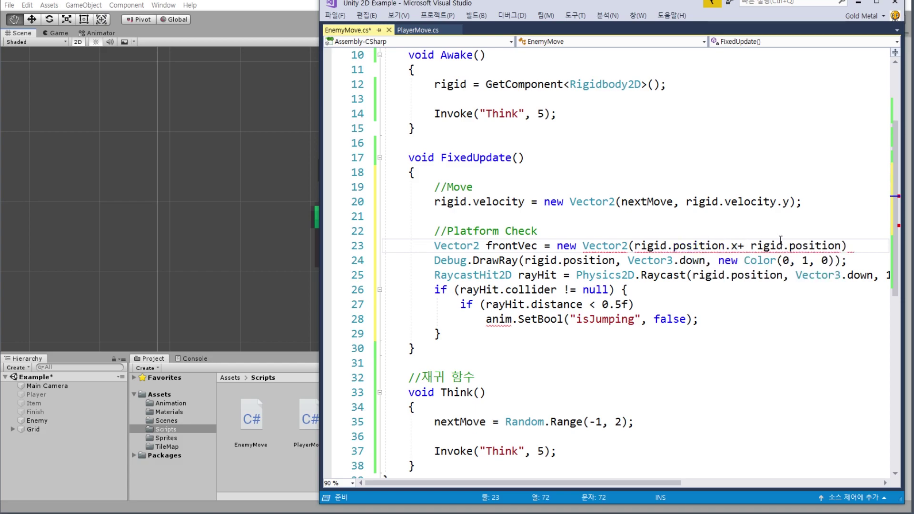
Add rigid.position.y as the second argument and remove the extra rigid.position term
{"action": "left_click", "coordinate": [739, 244]}
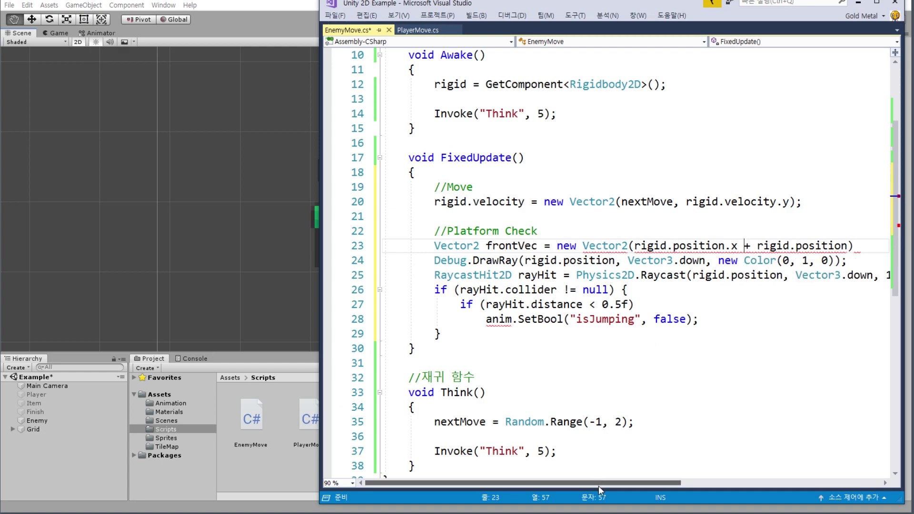
{"action": "left_click_drag", "start_coordinate": [598, 485], "coordinate": [656, 483]}
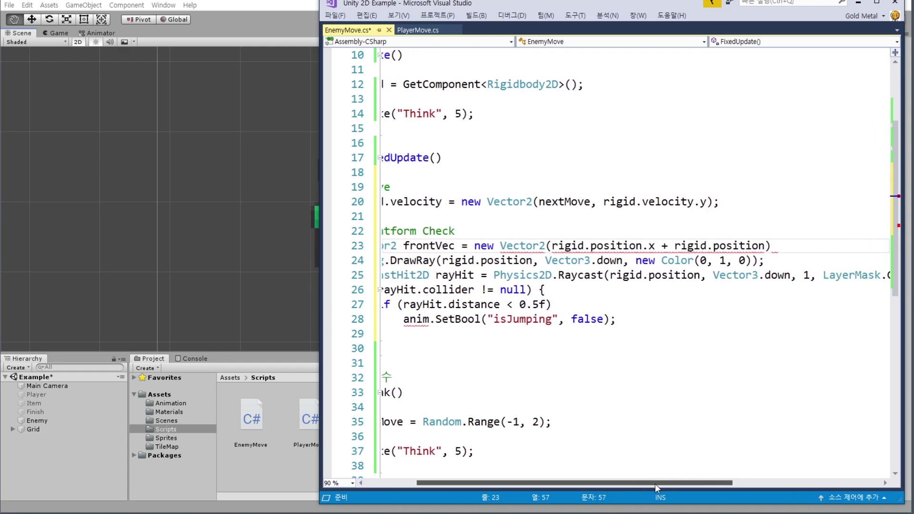
{"action": "left_click", "coordinate": [759, 245]}
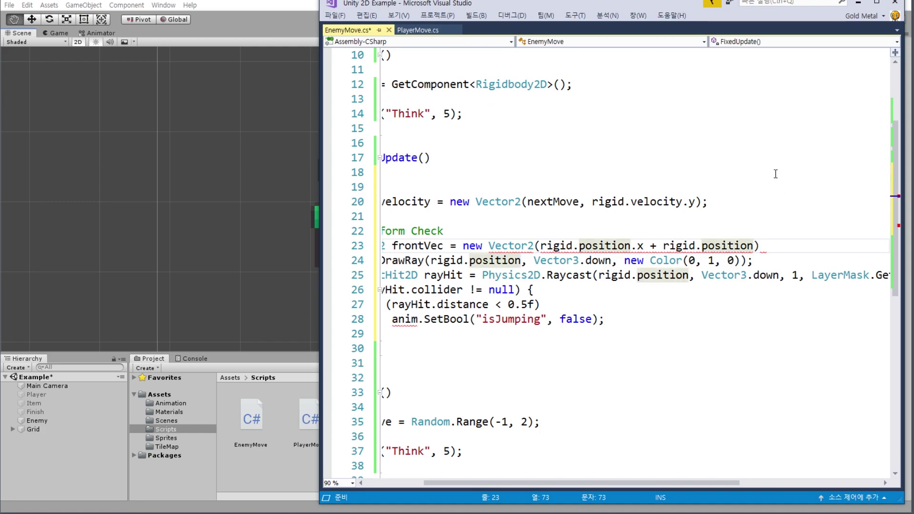
{"action": "type", "text": ","}
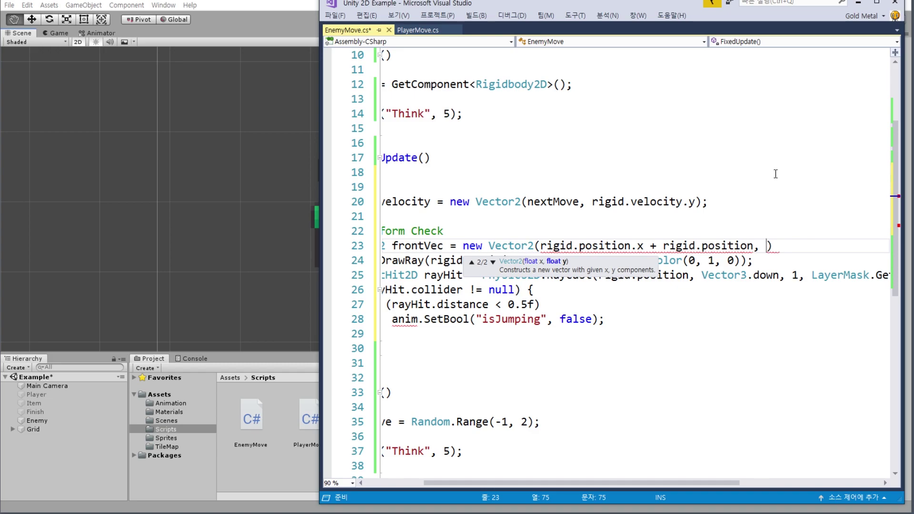
{"action": "left_click_drag", "start_coordinate": [643, 245], "coordinate": [535, 242]}
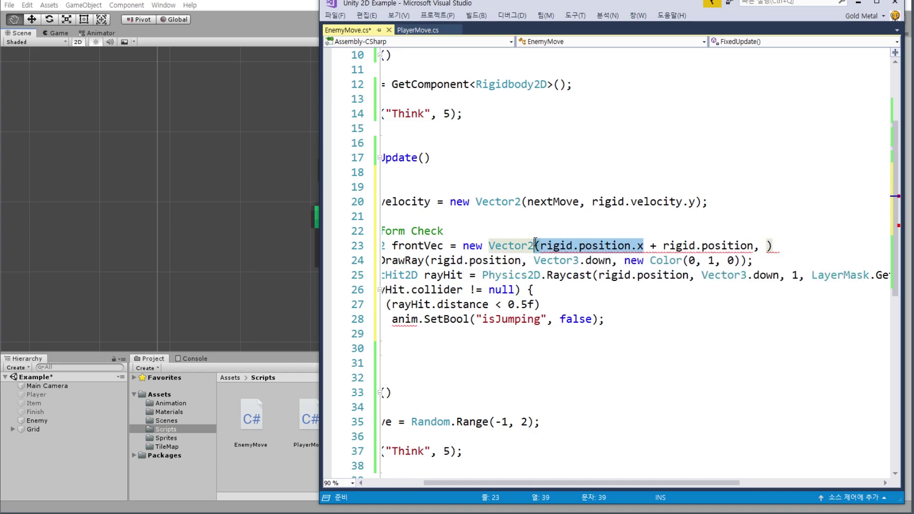
{"action": "key", "text": "ctrl+c"}
{"action": "left_click", "coordinate": [764, 246]}
{"action": "key", "text": "ctrl+v"}
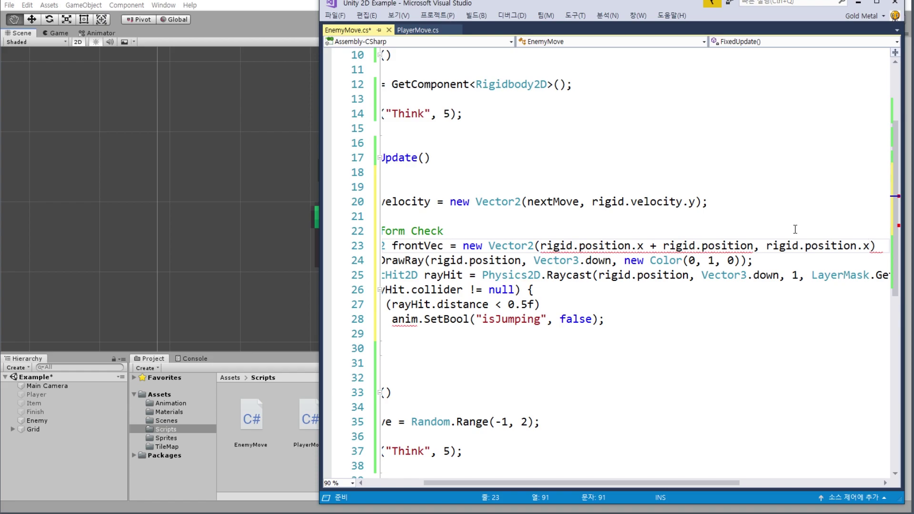
{"action": "key", "text": "BackSpace"}
{"action": "type", "text": "y"}
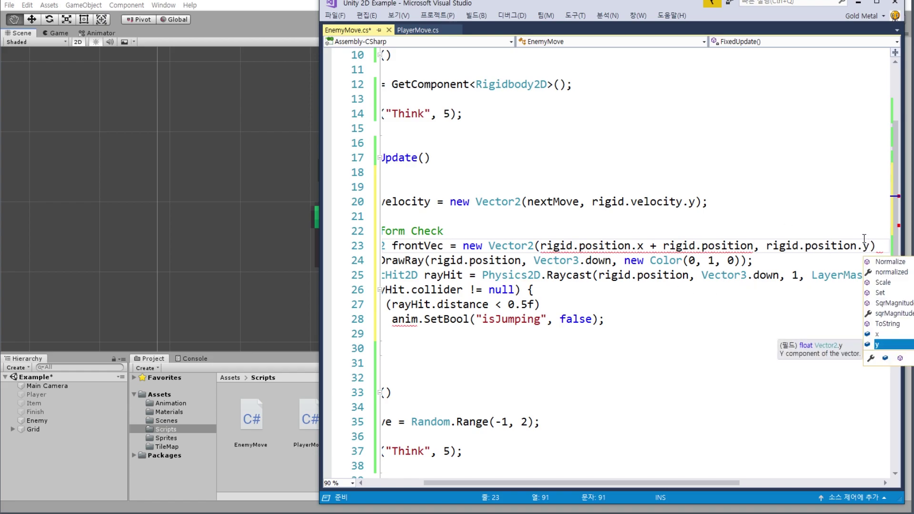
{"action": "type", "text": ");"}
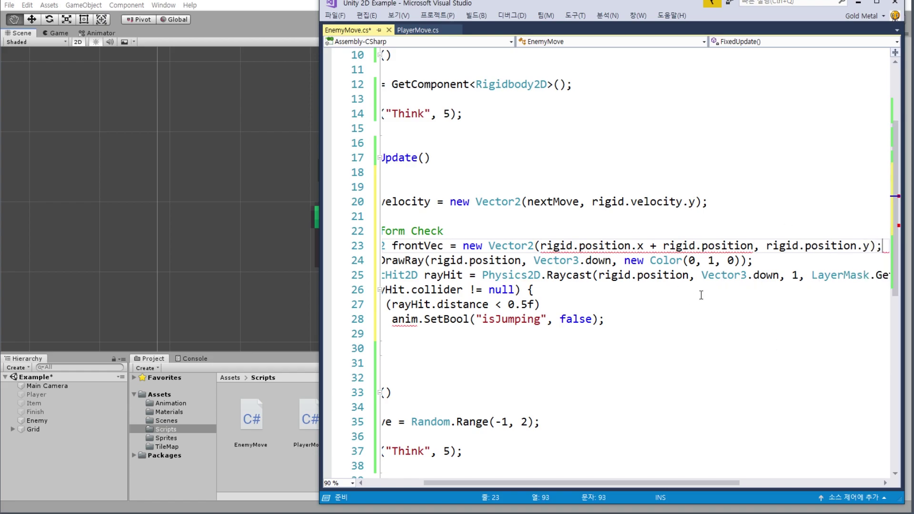
{"action": "mouse_move", "coordinate": [674, 248]}
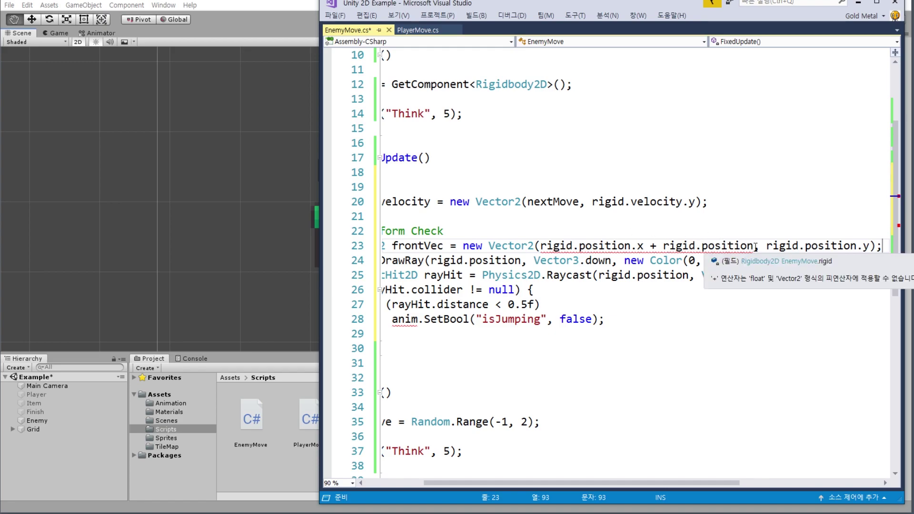
{"action": "left_click_drag", "start_coordinate": [753, 246], "coordinate": [662, 246]}
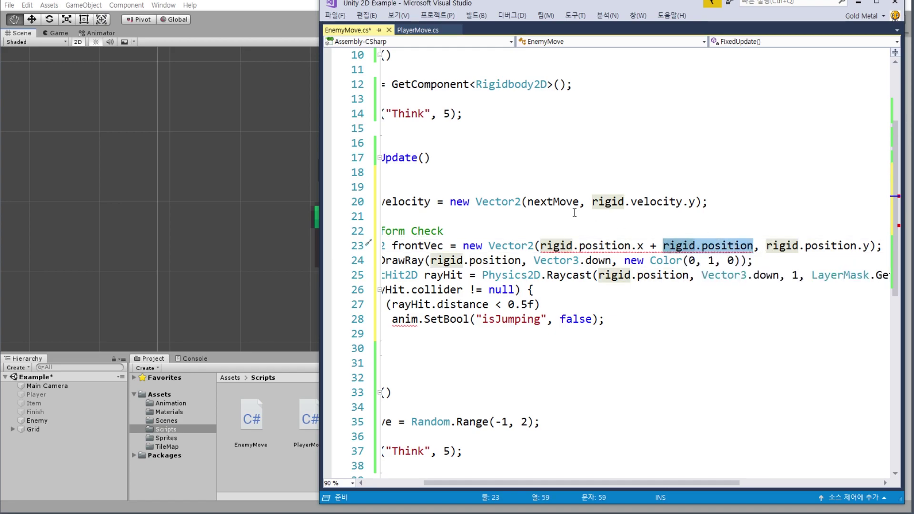
{"action": "key", "text": "Delete"}
Add nextMove to the x coordinate so frontVec sits one step ahead, and save
{"action": "double_click", "coordinate": [551, 201]}
{"action": "key", "text": "ctrl+c"}
{"action": "left_click", "coordinate": [662, 245]}
{"action": "key", "text": "ctrl+v"}
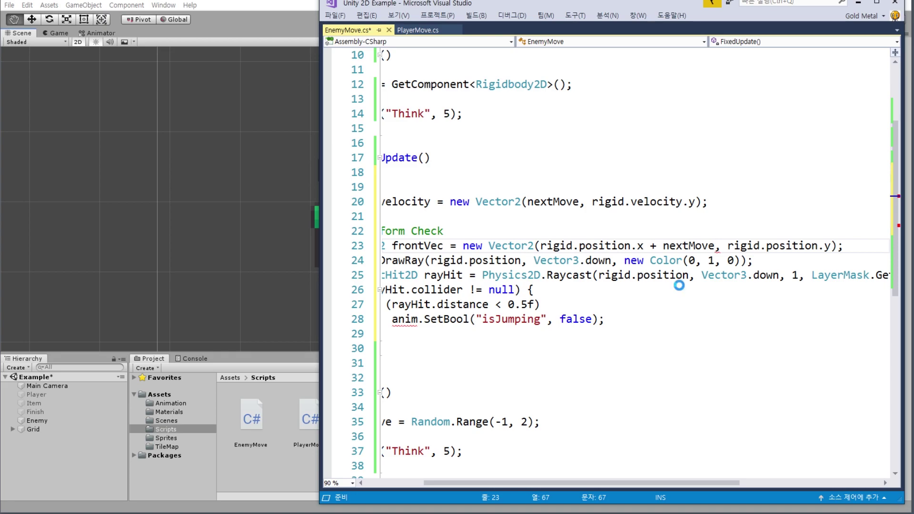
{"action": "key", "text": "ctrl+s"}
{"action": "double_click", "coordinate": [688, 246]}
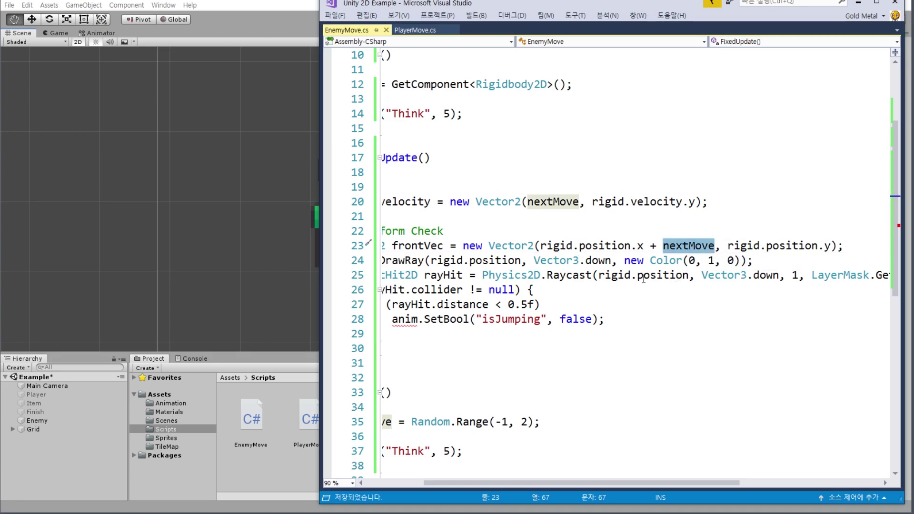
{"action": "left_click", "coordinate": [667, 260]}
Replace rigid.position with frontVec in both the Debug.DrawRay and Physics2D.Raycast calls
{"action": "left_click_drag", "start_coordinate": [683, 483], "coordinate": [628, 476]}
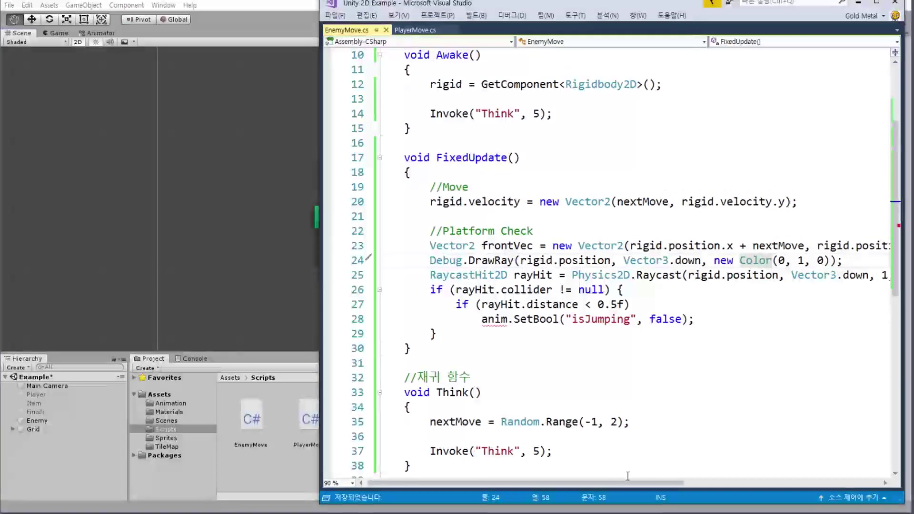
{"action": "double_click", "coordinate": [507, 245]}
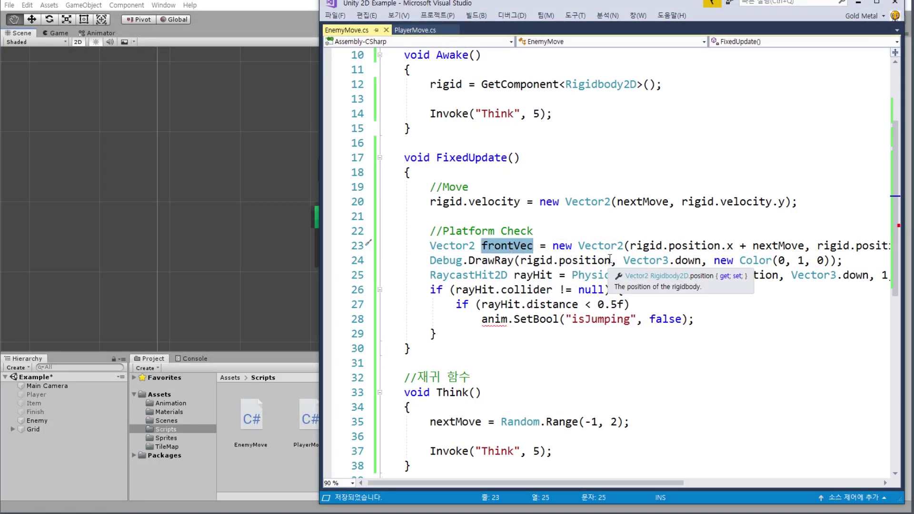
{"action": "left_click_drag", "start_coordinate": [610, 261], "coordinate": [519, 260]}
{"action": "key", "text": "ctrl+v"}
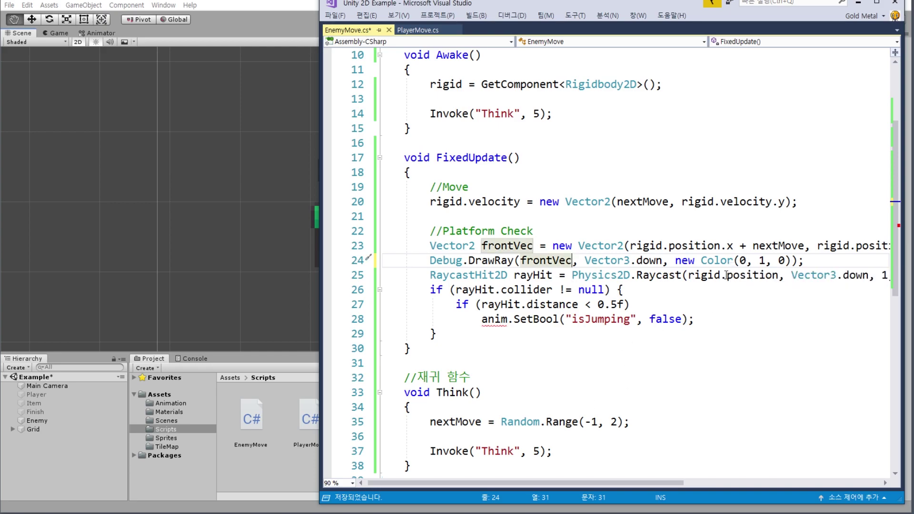
{"action": "left_click_drag", "start_coordinate": [777, 274], "coordinate": [688, 275]}
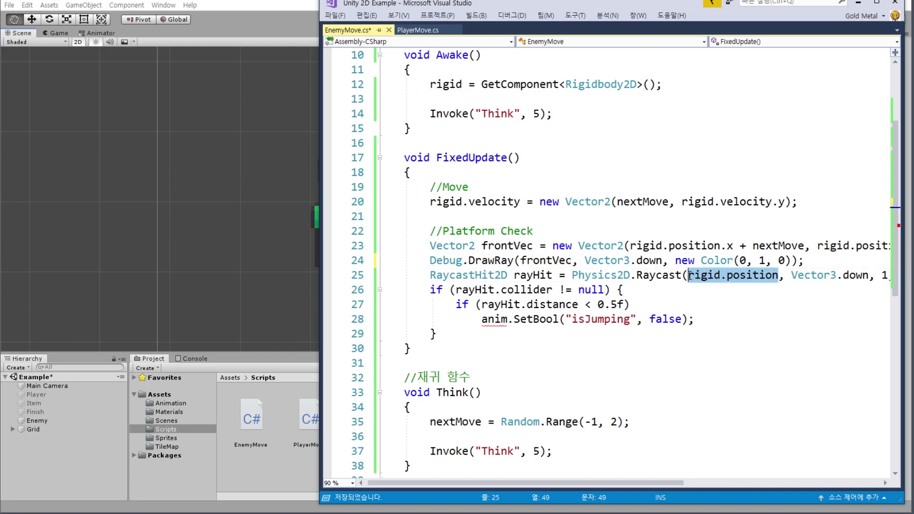
{"action": "key", "text": "ctrl+v"}
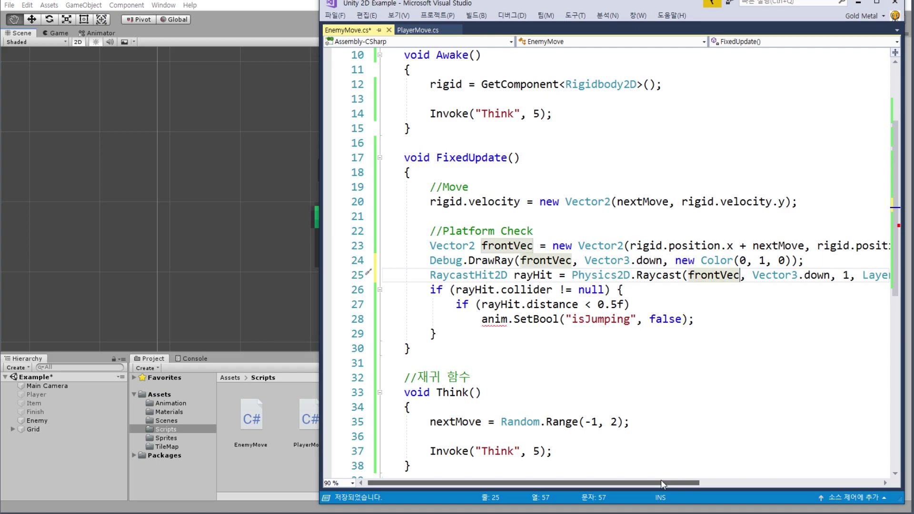
{"action": "left_click_drag", "start_coordinate": [686, 484], "coordinate": [816, 484]}
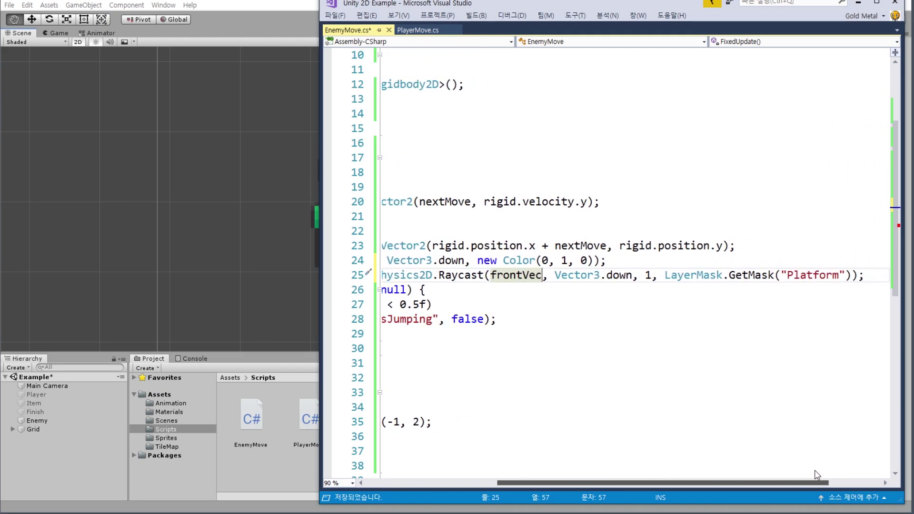
{"action": "double_click", "coordinate": [809, 277]}
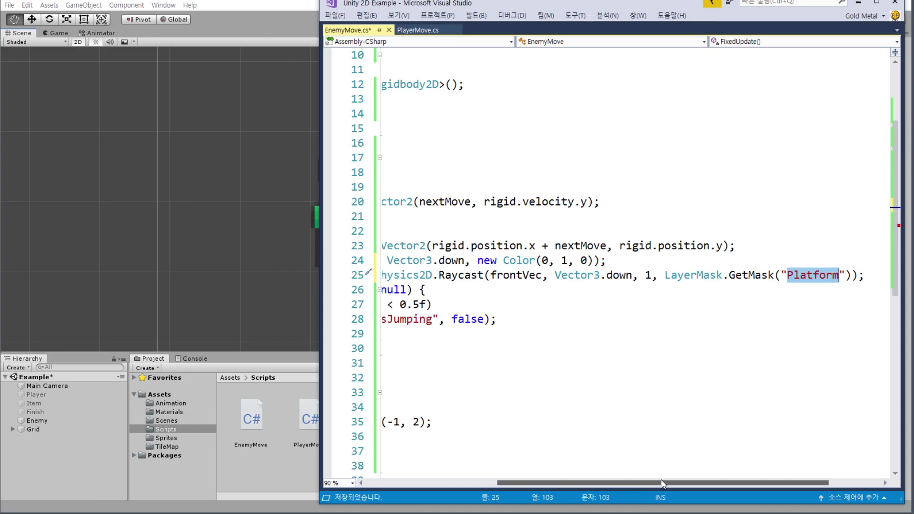
{"action": "left_click_drag", "start_coordinate": [659, 480], "coordinate": [531, 477]}
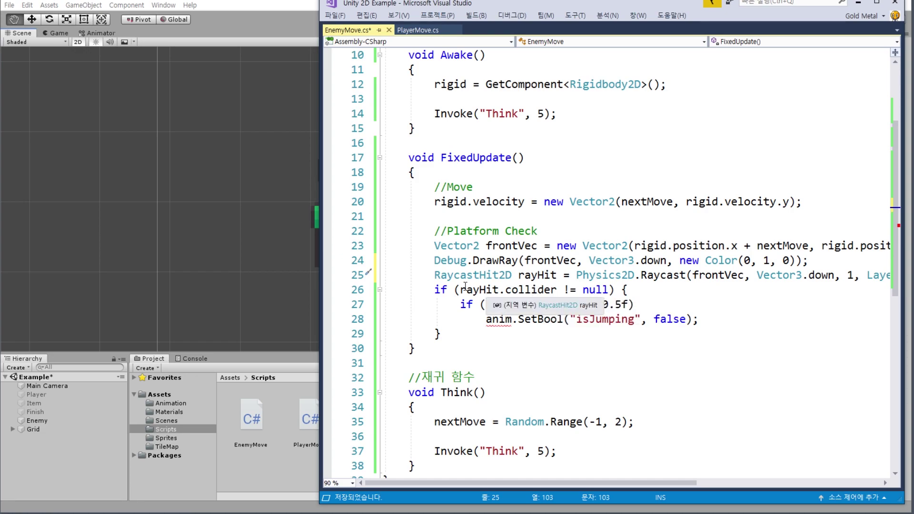
Flip the check to rayHit.collider == null and delete the inner jump-reset lines
{"action": "double_click", "coordinate": [509, 290]}
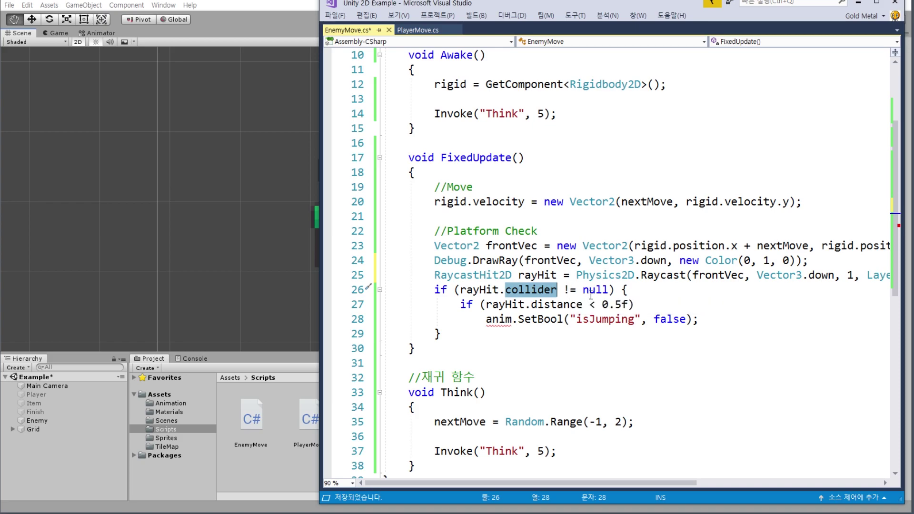
{"action": "left_click", "coordinate": [570, 290]}
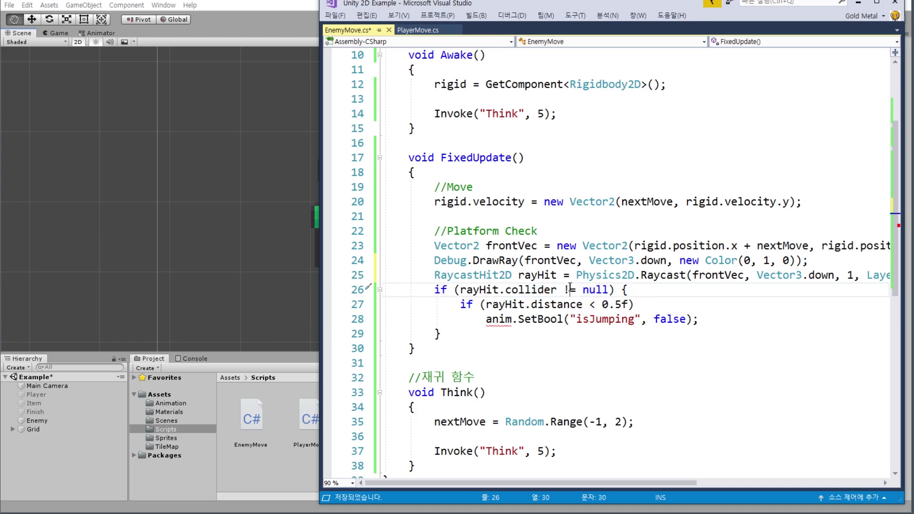
{"action": "key", "text": "Delete"}
{"action": "type", "text": "="}
{"action": "left_click_drag", "start_coordinate": [454, 304], "coordinate": [698, 319]}
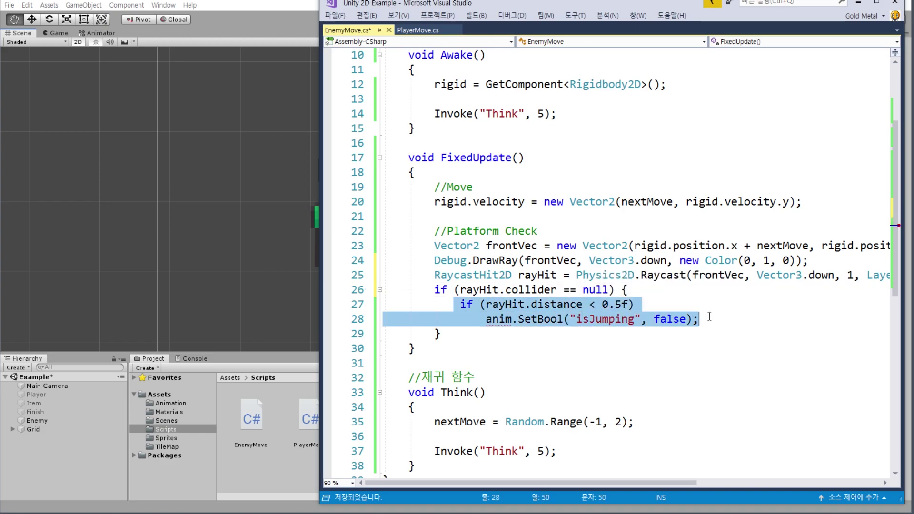
{"action": "key", "text": "Delete"}
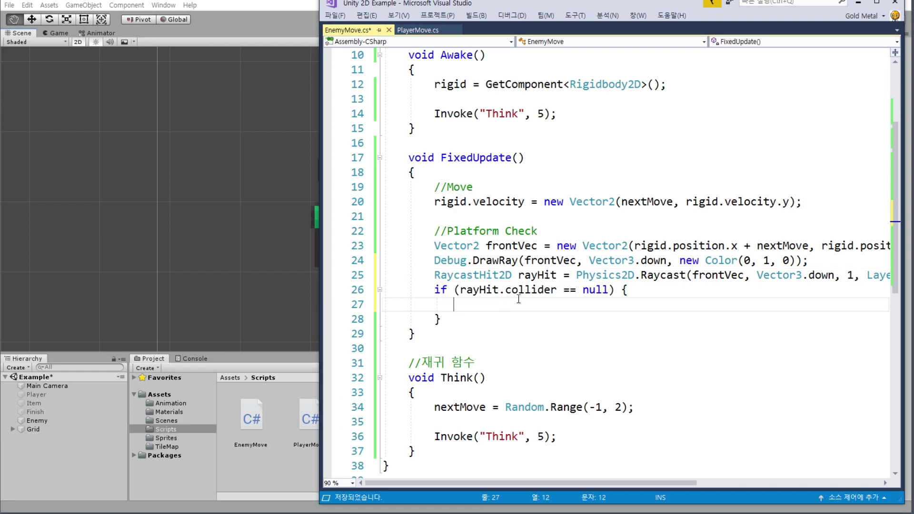
Log the warning "경고! 이 앞 낭떨어지." in their place and save the script
{"action": "type", "text": "D"}
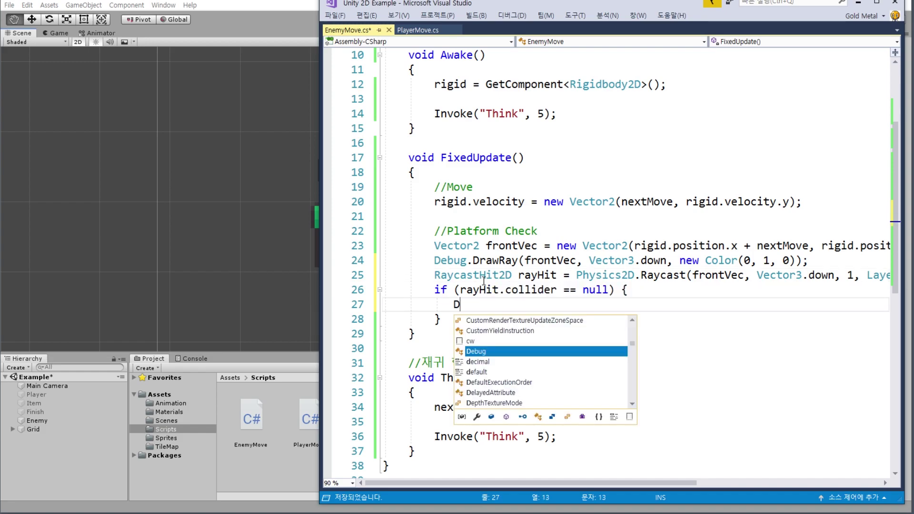
{"action": "type", "text": "ebug."}
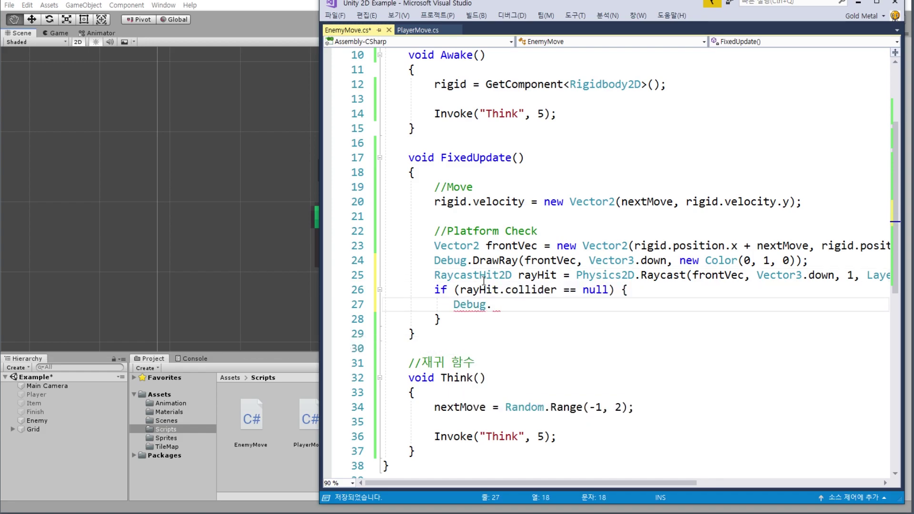
{"action": "type", "text": "L"}
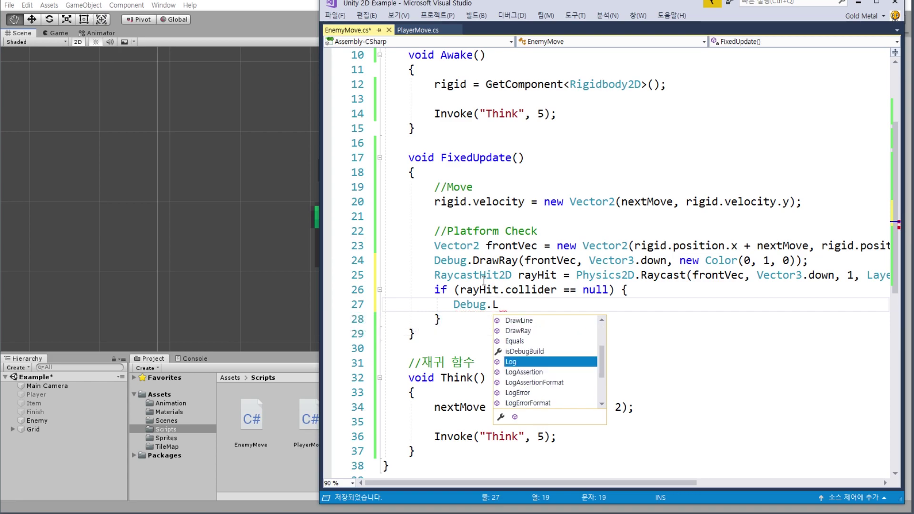
{"action": "key", "text": "Tab"}
{"action": "type", "text": "()"}
{"action": "key", "text": "Left"}
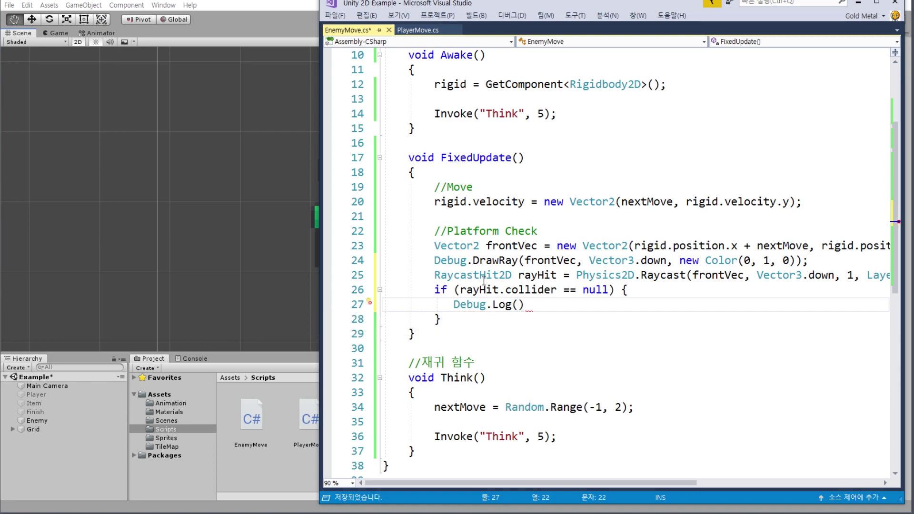
{"action": "type", "text": "\""}
{"action": "type", "text": "경"}
{"action": "type", "text": "고! 이"}
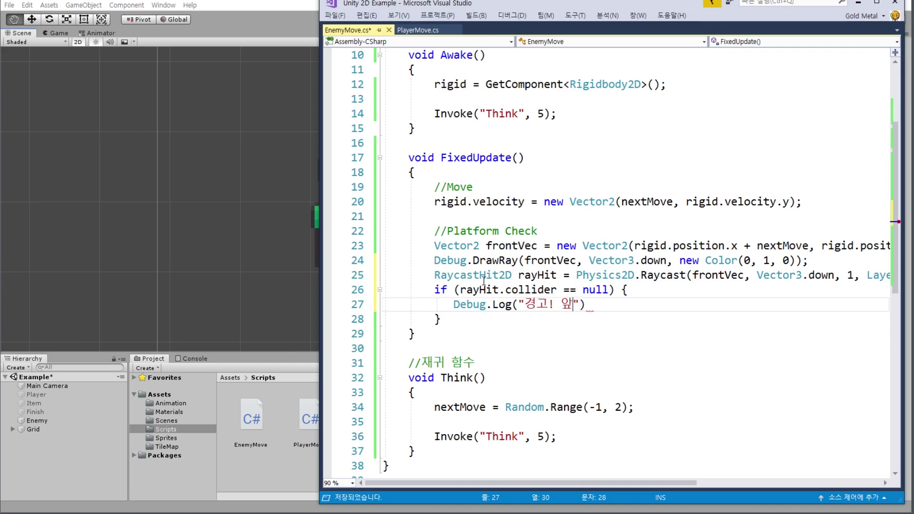
{"action": "type", "text": " 앞 "}
{"action": "type", "text": "낭ㄸ떨어지"}
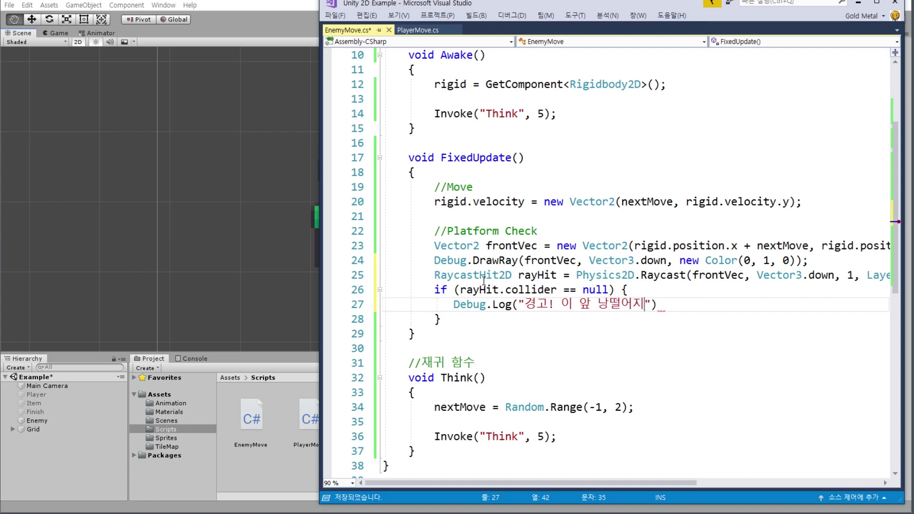
{"action": "type", "text": "."}
{"action": "key", "text": "ctrl+s"}
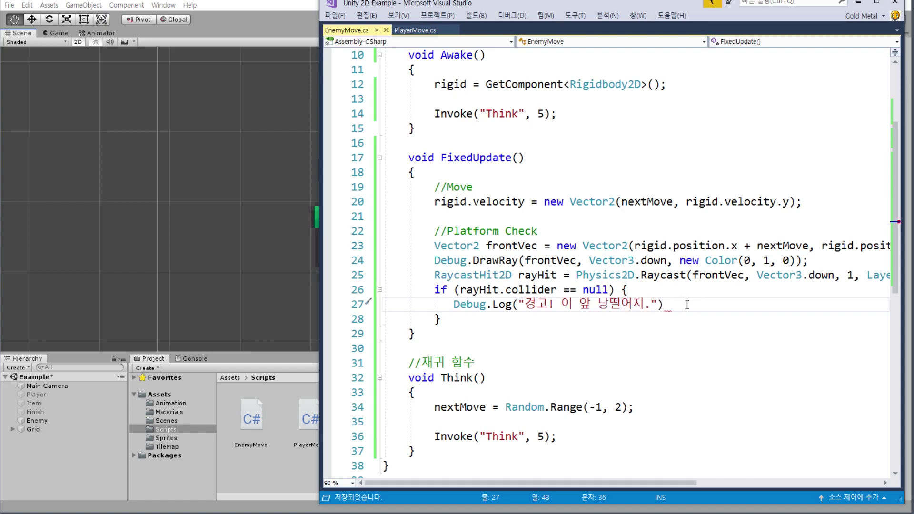
{"action": "left_click", "coordinate": [687, 304]}
{"action": "type", "text": ";"}
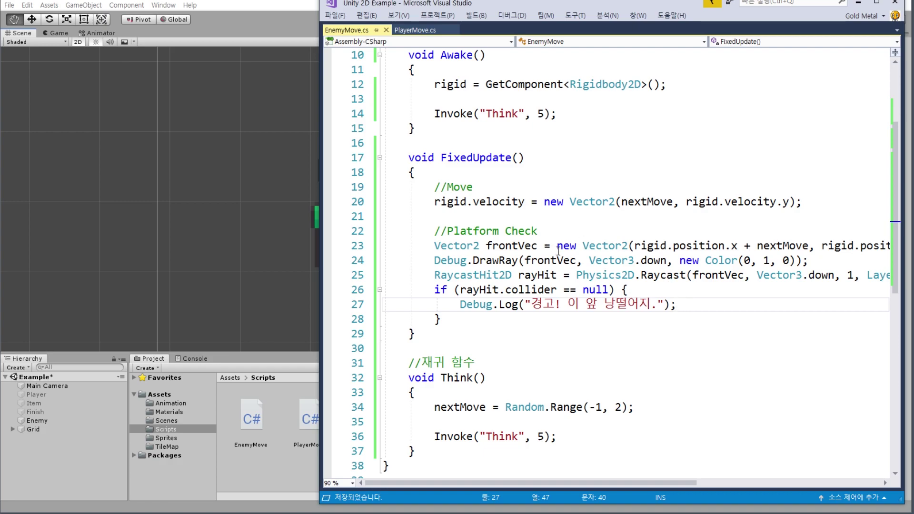
{"action": "left_click", "coordinate": [577, 246]}
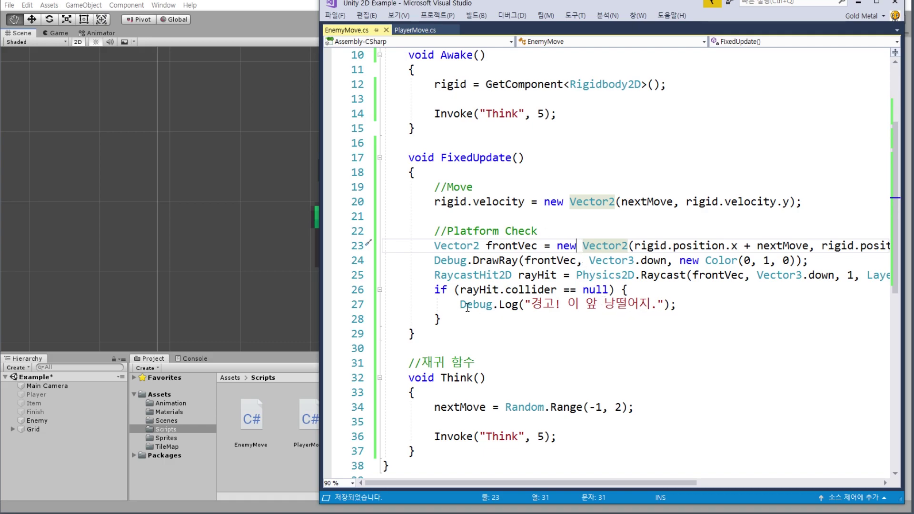
{"action": "left_click_drag", "start_coordinate": [458, 304], "coordinate": [677, 305]}
{"action": "left_click", "coordinate": [676, 305]}
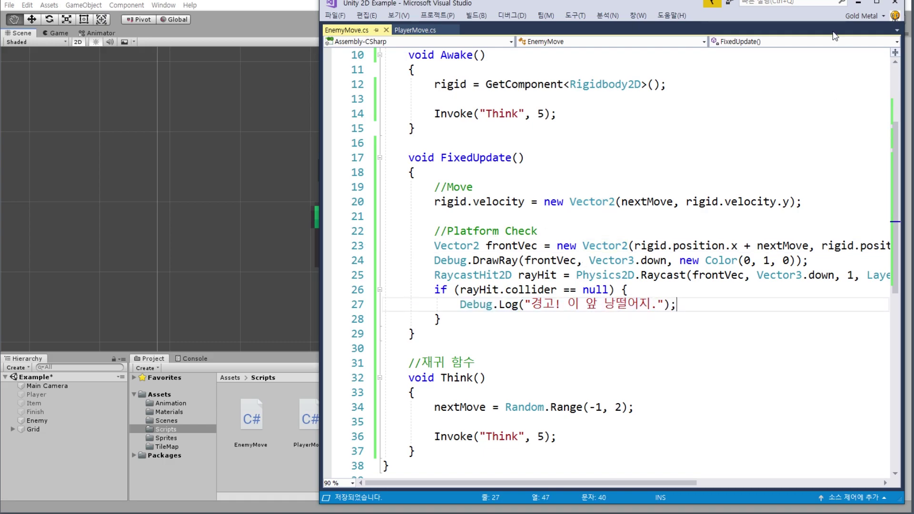
Drag the Enemy further right on the long ground platform and start Play mode
{"action": "left_click", "coordinate": [858, 2]}
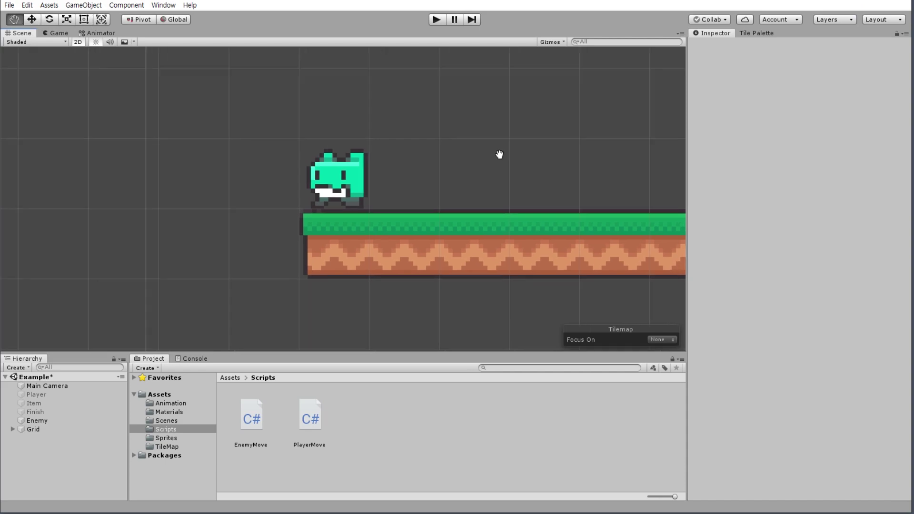
{"action": "middle_click_drag", "start_coordinate": [498, 153], "coordinate": [419, 194]}
{"action": "scroll", "coordinate": [440, 186], "scroll_direction": "down", "scroll_amount": 3}
{"action": "middle_click_drag", "start_coordinate": [498, 153], "coordinate": [392, 198]}
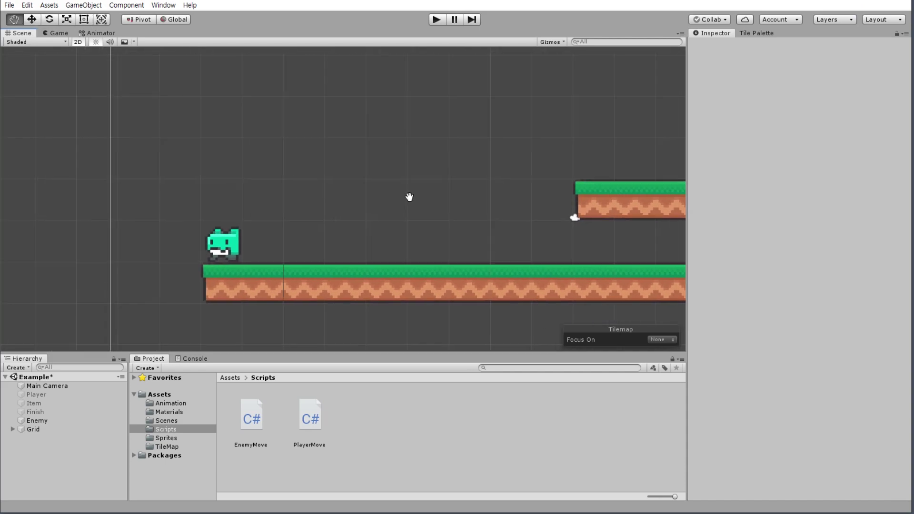
{"action": "left_click", "coordinate": [60, 421]}
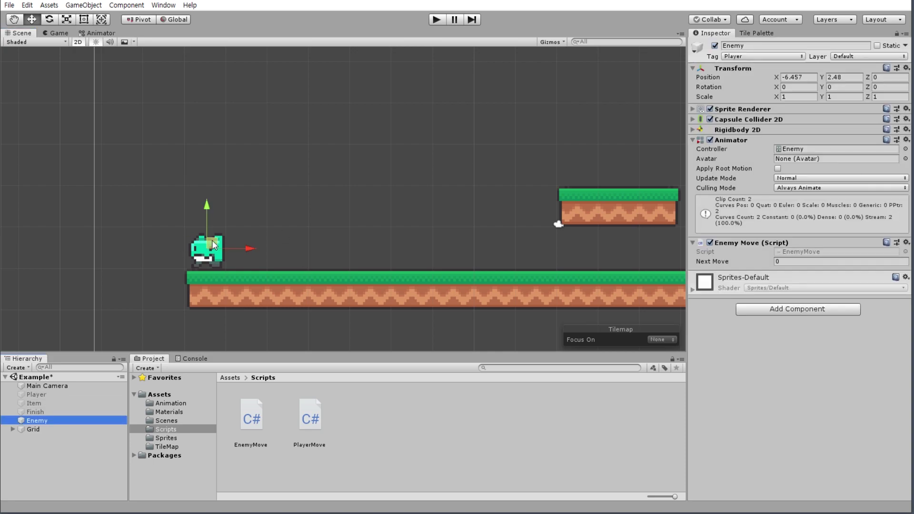
{"action": "left_click_drag", "start_coordinate": [212, 244], "coordinate": [528, 235]}
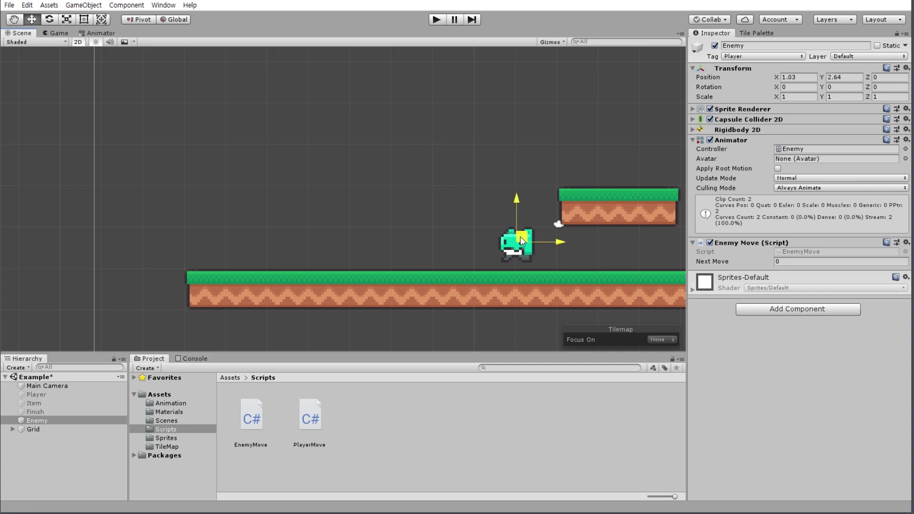
{"action": "left_click", "coordinate": [436, 19]}
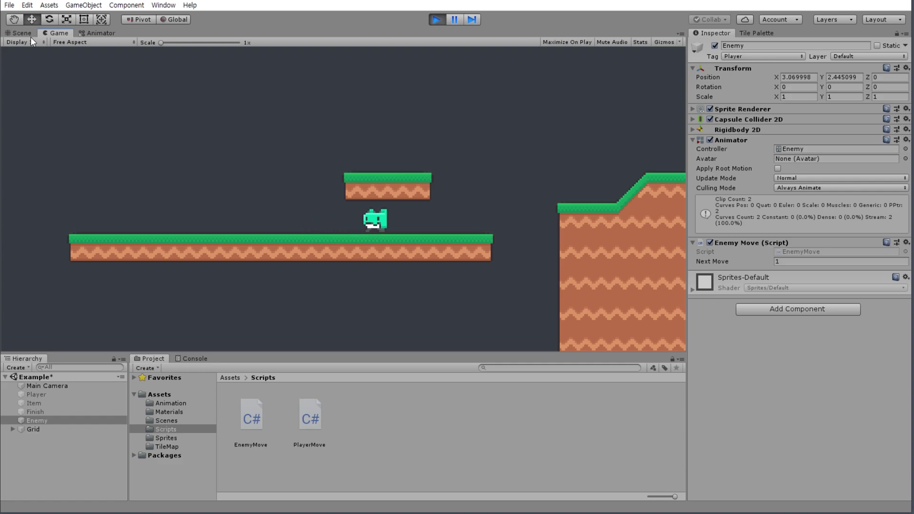
Pause the game, frame the Enemy, and dock the Console panel beside Project
{"action": "left_click", "coordinate": [461, 19]}
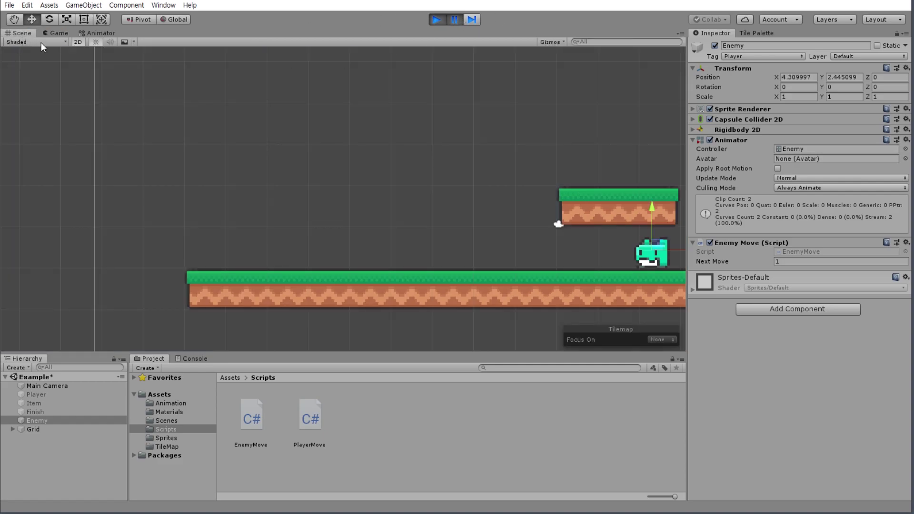
{"action": "key", "text": "f"}
{"action": "scroll", "coordinate": [238, 189], "scroll_direction": "up", "scroll_amount": 3}
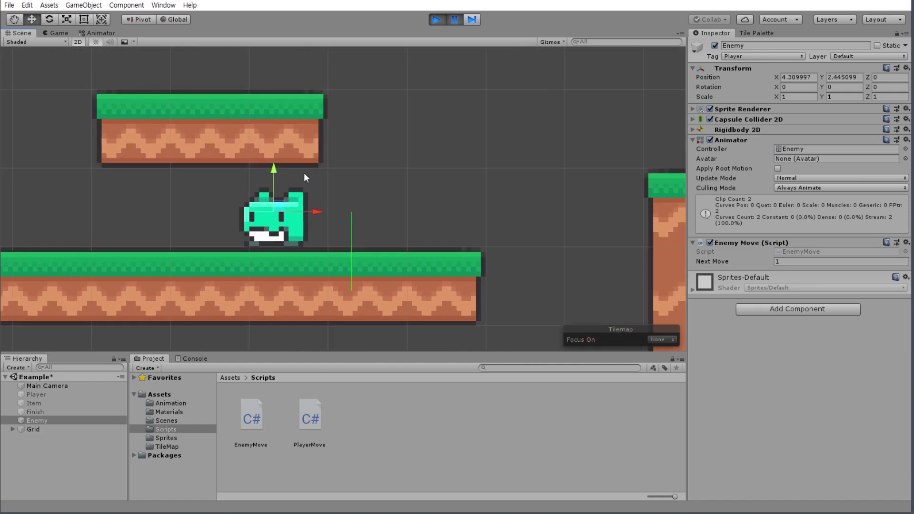
{"action": "scroll", "coordinate": [277, 253], "scroll_direction": "up", "scroll_amount": 5}
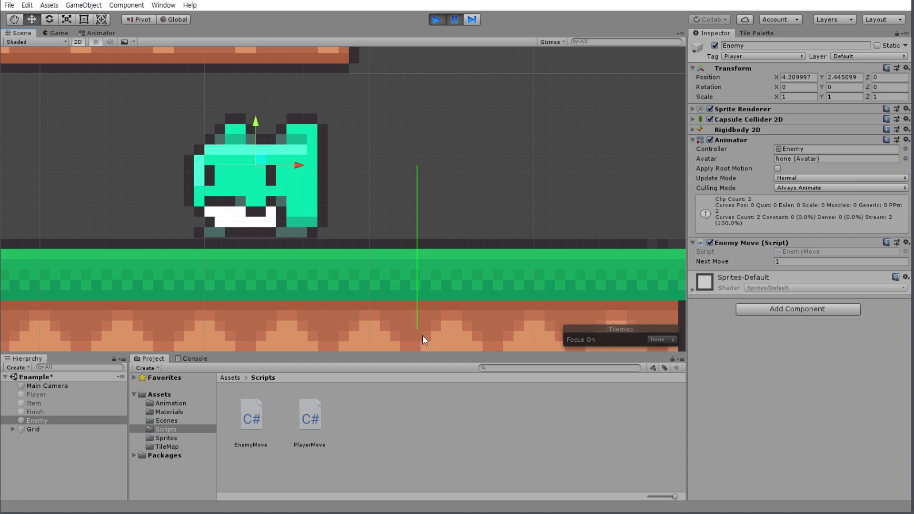
{"action": "scroll", "coordinate": [487, 157], "scroll_direction": "down", "scroll_amount": 3}
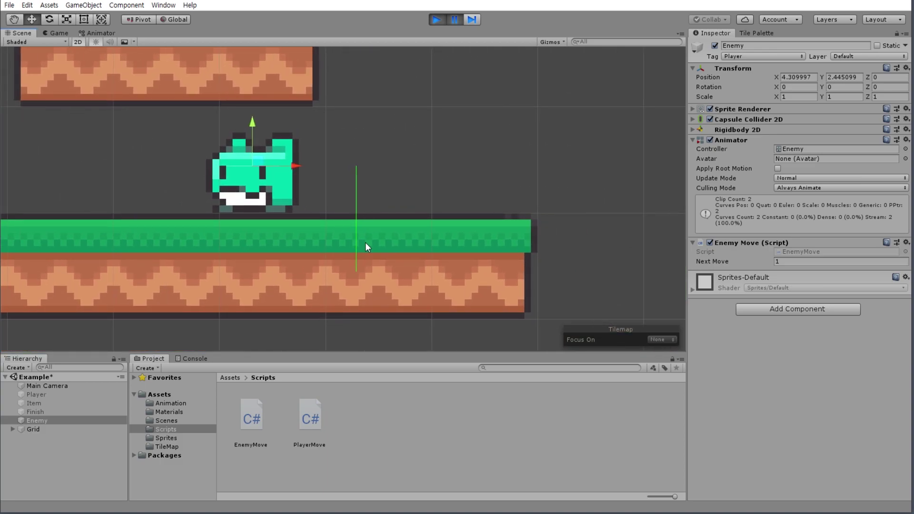
{"action": "left_click", "coordinate": [195, 358]}
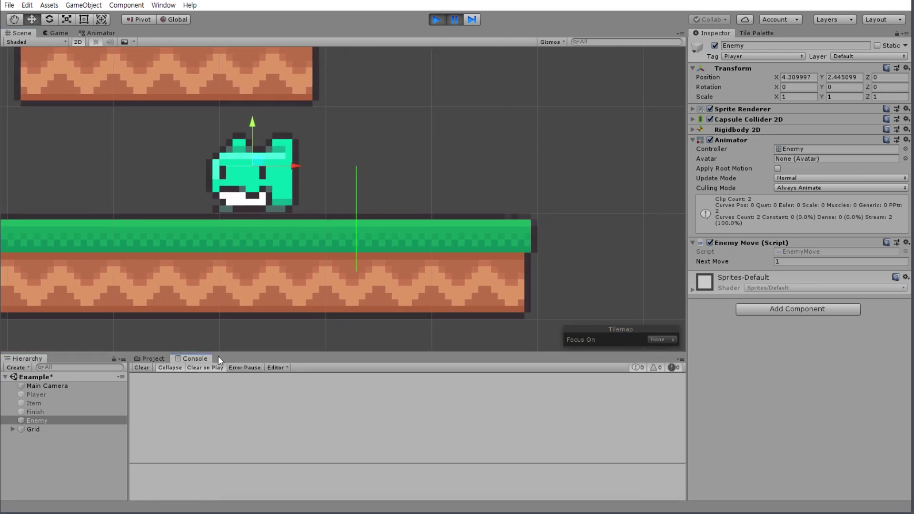
{"action": "left_click_drag", "start_coordinate": [207, 365], "coordinate": [663, 422]}
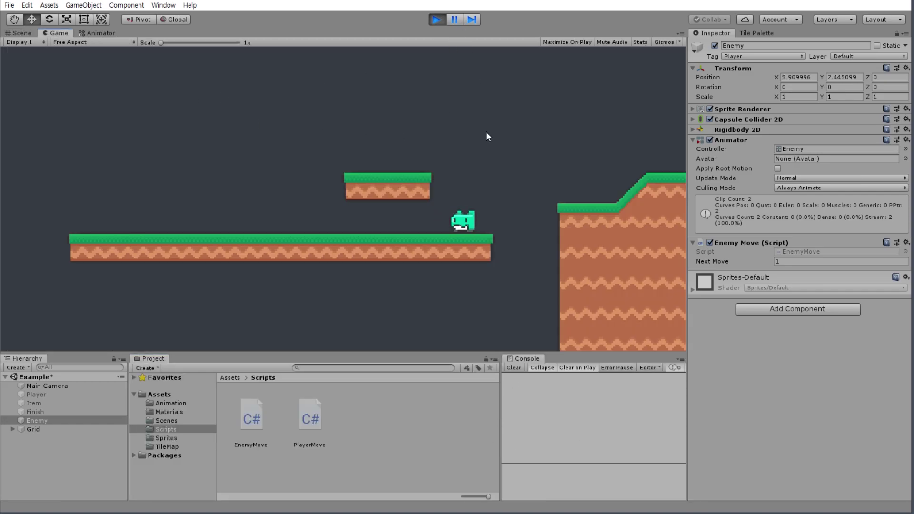
Pause when the cliff warning logs, inspect its stack trace and Next Move, then stop
{"action": "left_click", "coordinate": [454, 19]}
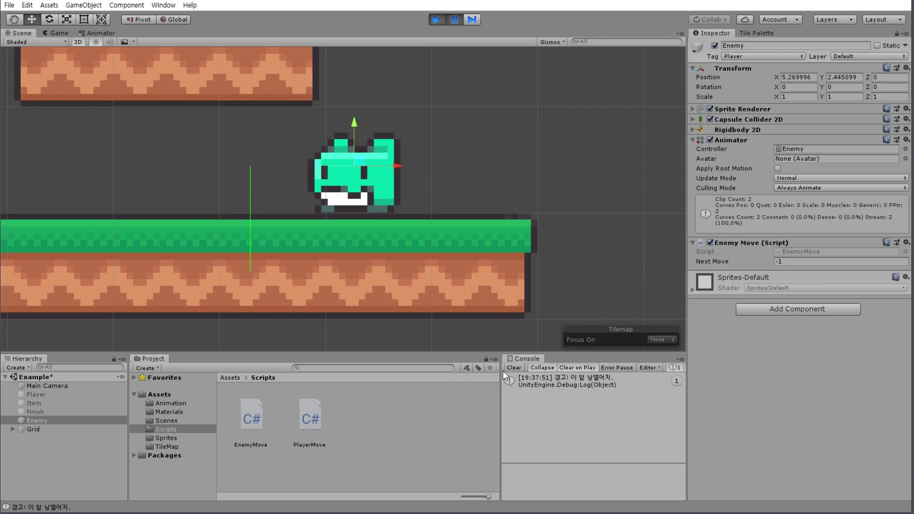
{"action": "left_click", "coordinate": [573, 382]}
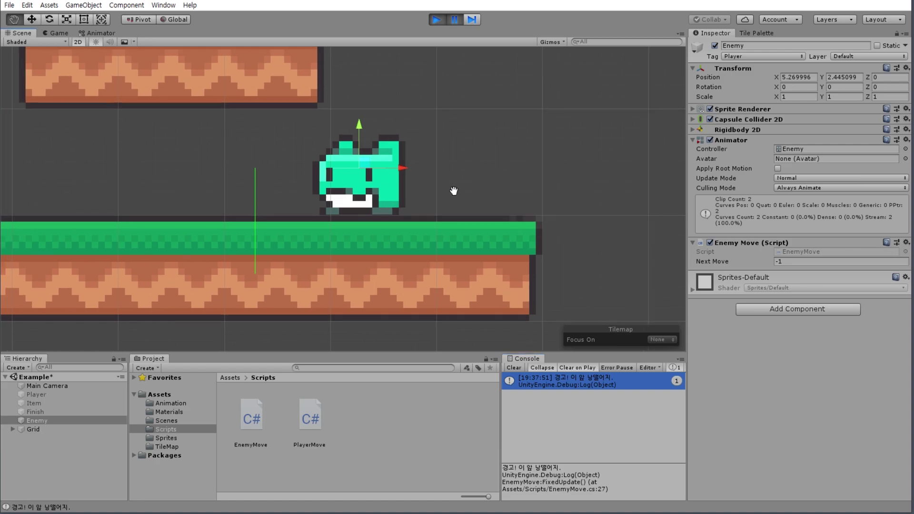
{"action": "middle_click_drag", "start_coordinate": [438, 199], "coordinate": [445, 216]}
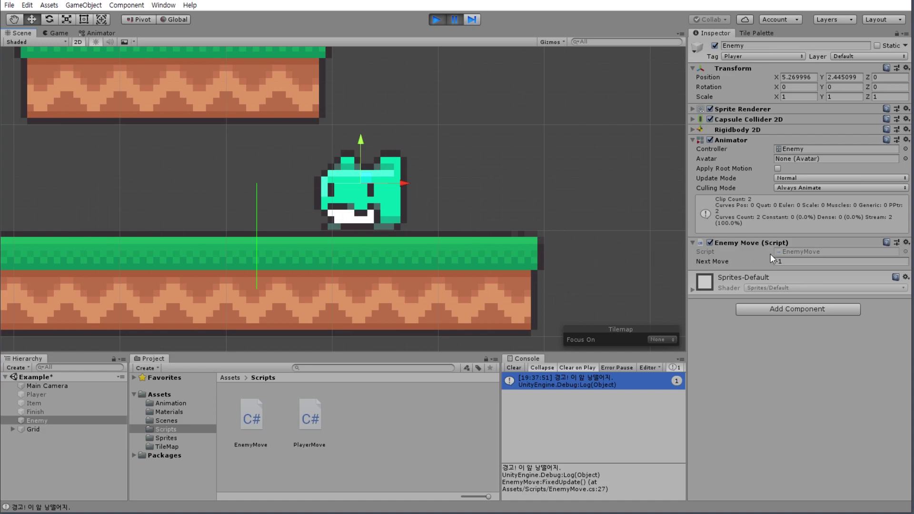
{"action": "left_click", "coordinate": [787, 263]}
{"action": "left_click", "coordinate": [458, 20]}
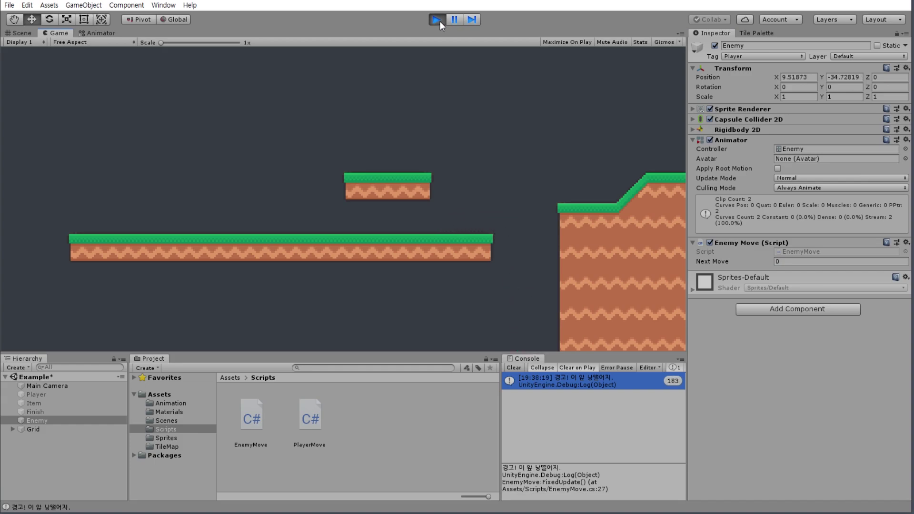
{"action": "left_click", "coordinate": [439, 21]}
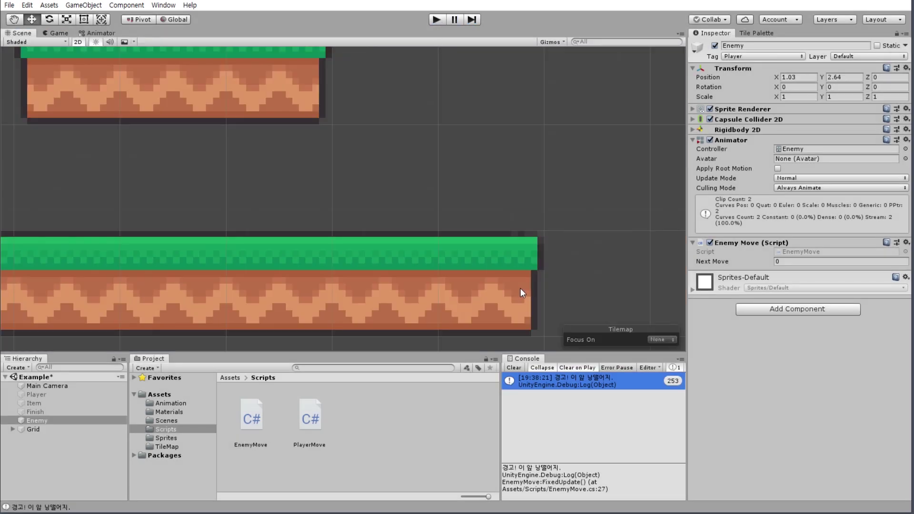
{"action": "key", "text": "f"}
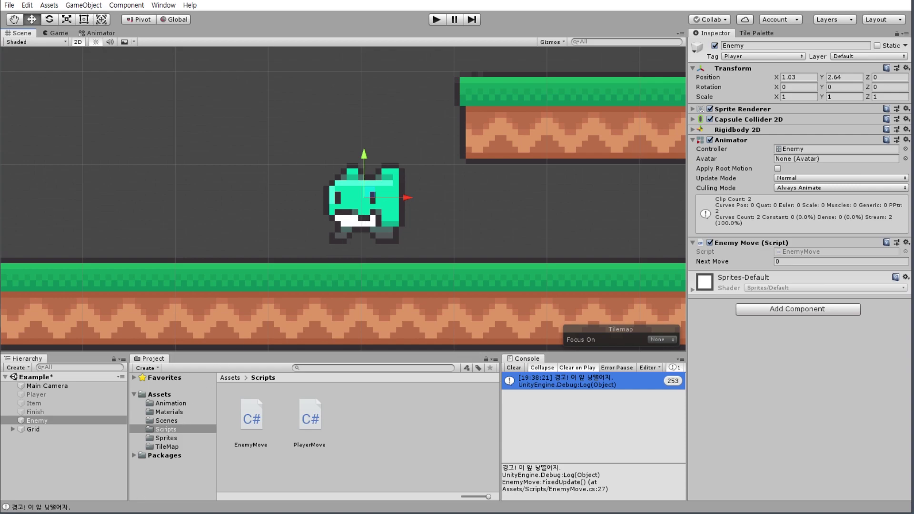
{"action": "key", "text": "alt+Tab"}
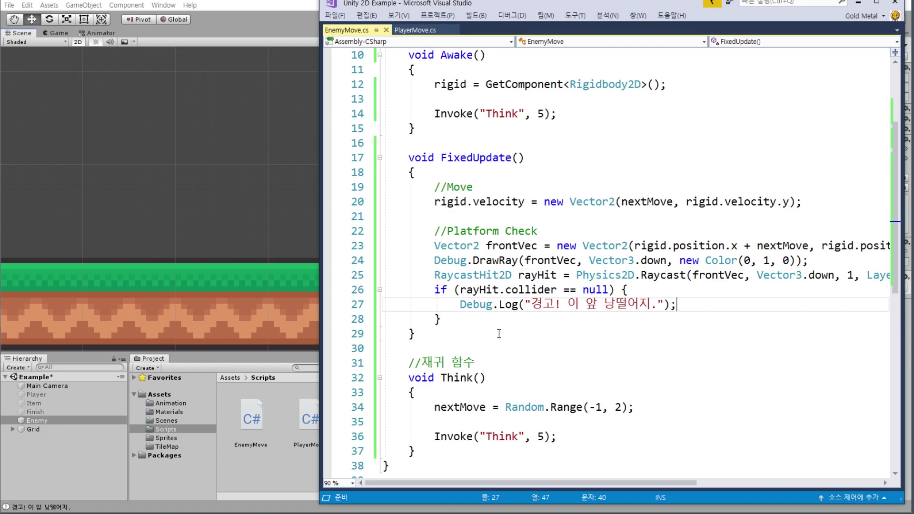
Replace the cliff warning log on line 27 with nextMove = nextMove * -1
{"action": "left_click_drag", "start_coordinate": [455, 304], "coordinate": [689, 308]}
{"action": "key", "text": "Delete"}
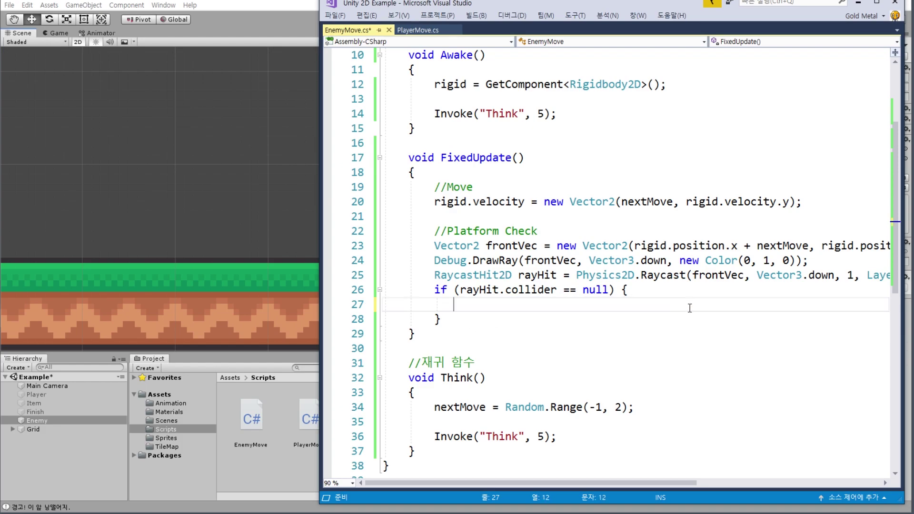
{"action": "left_click", "coordinate": [467, 407]}
{"action": "double_click", "coordinate": [466, 407]}
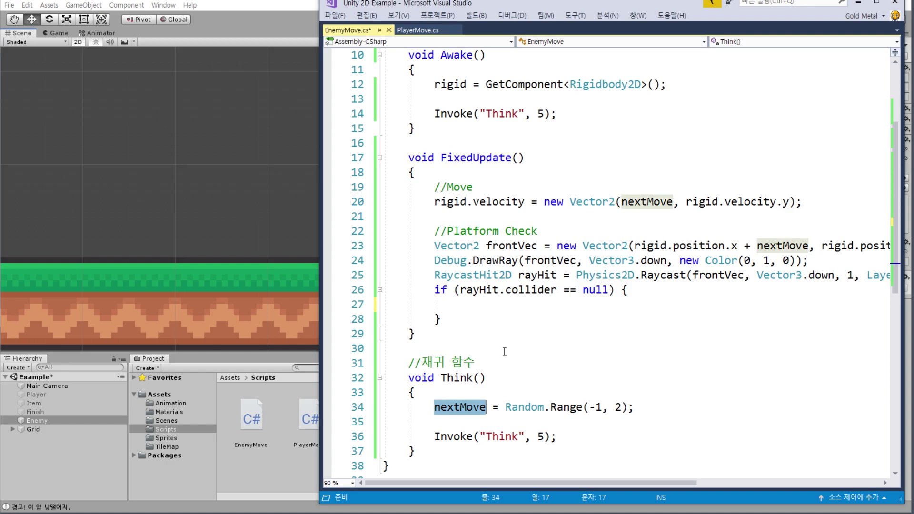
{"action": "key", "text": "ctrl+c"}
{"action": "left_click", "coordinate": [568, 303]}
{"action": "key", "text": "ctrl+v"}
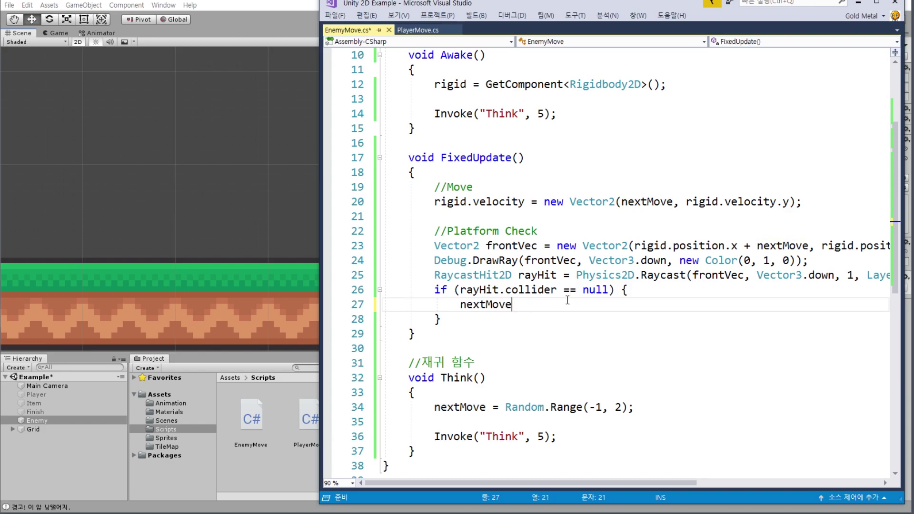
{"action": "type", "text": " = nextMove"}
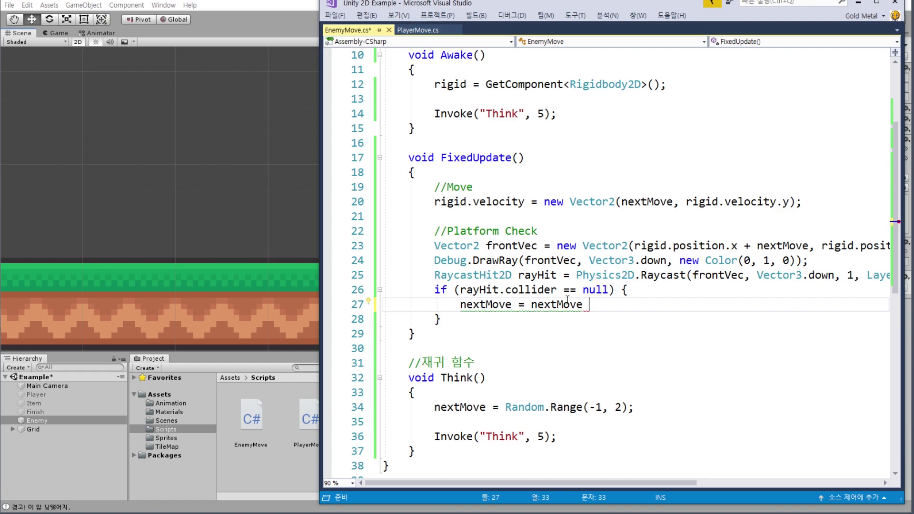
{"action": "type", "text": " * -1;"}
Shorten line 27 to nextMove *= -1; and save the EnemyMove script
{"action": "left_click", "coordinate": [523, 299]}
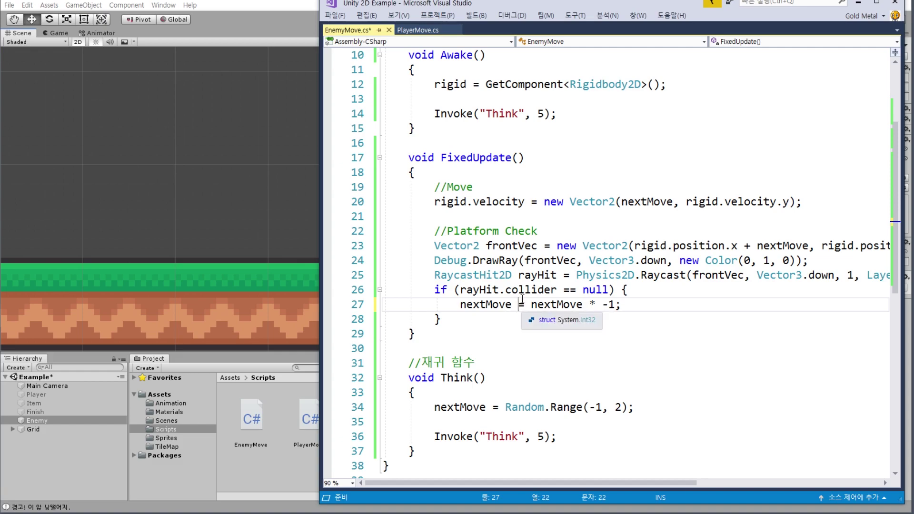
{"action": "type", "text": "*"}
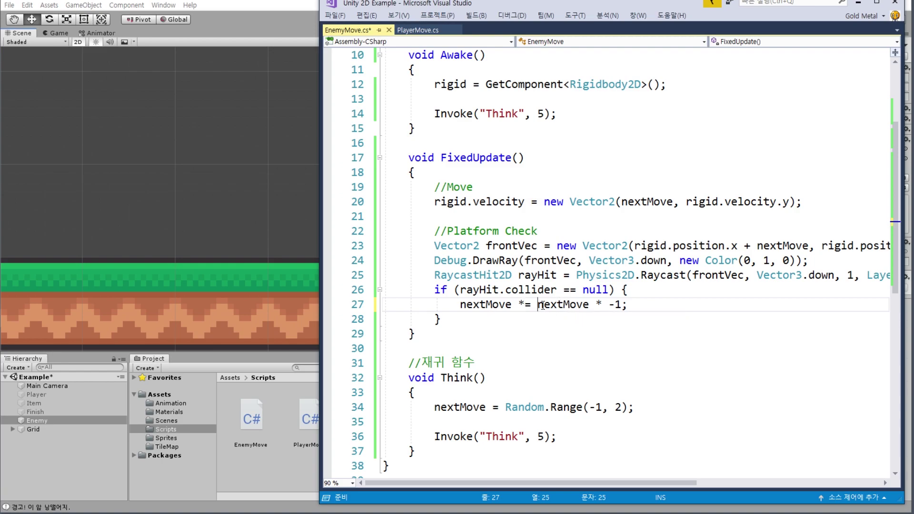
{"action": "left_click_drag", "start_coordinate": [538, 304], "coordinate": [600, 305]}
{"action": "key", "text": "Delete"}
{"action": "key", "text": "ctrl+s"}
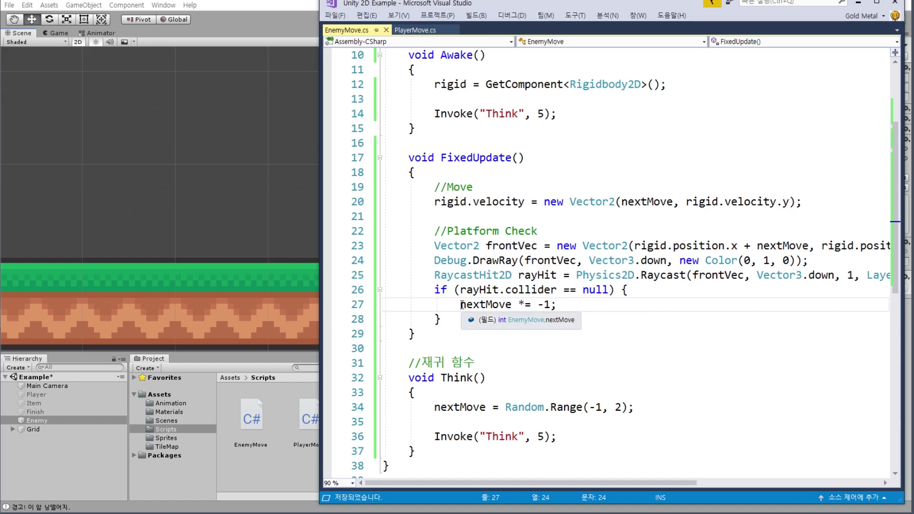
{"action": "left_click_drag", "start_coordinate": [460, 304], "coordinate": [566, 303]}
{"action": "left_click", "coordinate": [567, 302]}
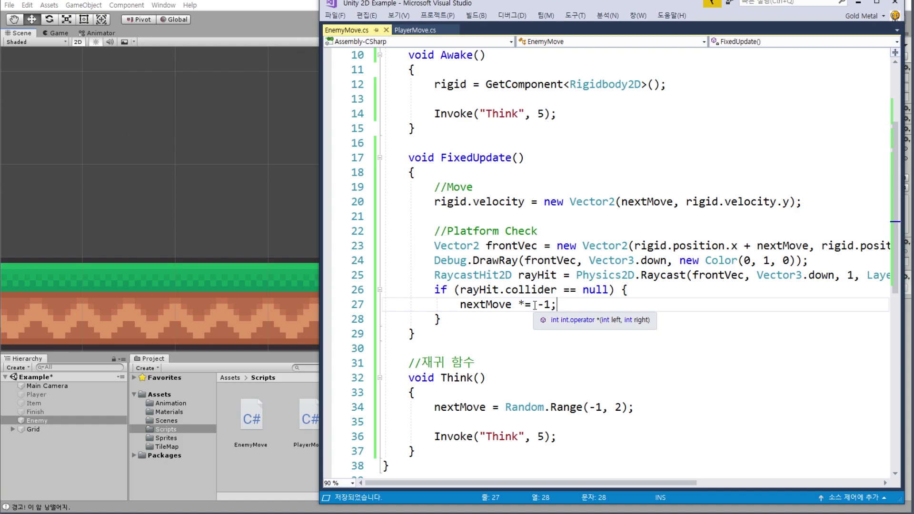
{"action": "left_click_drag", "start_coordinate": [460, 304], "coordinate": [579, 308]}
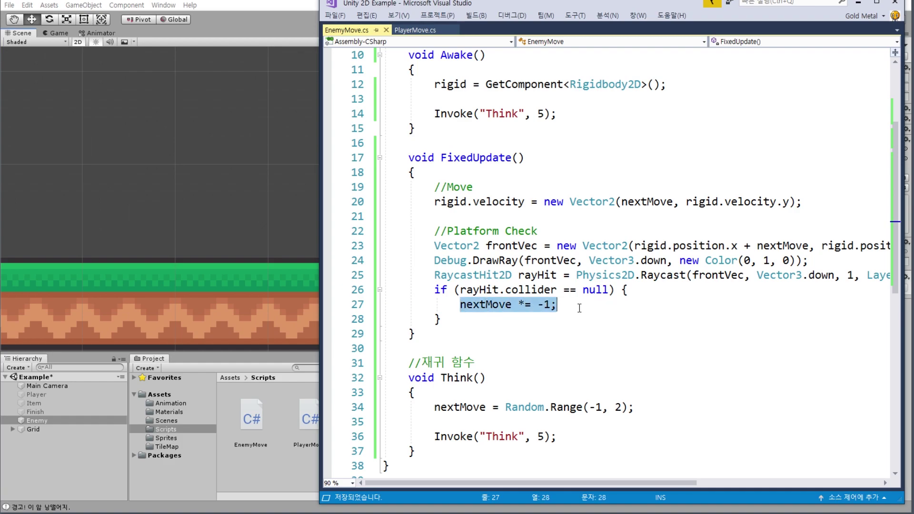
{"action": "left_click", "coordinate": [579, 309]}
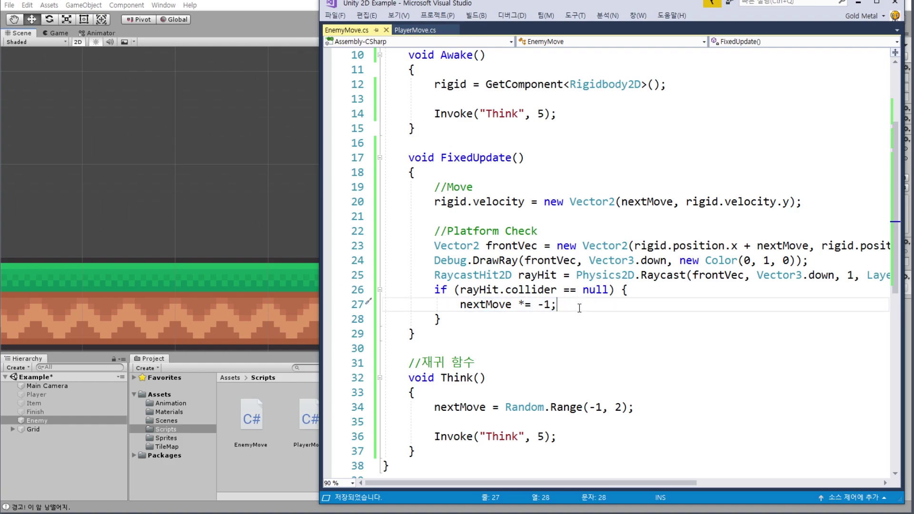
Add a CancelInvoke(); call on line 28, right after the direction flip
{"action": "double_click", "coordinate": [456, 117]}
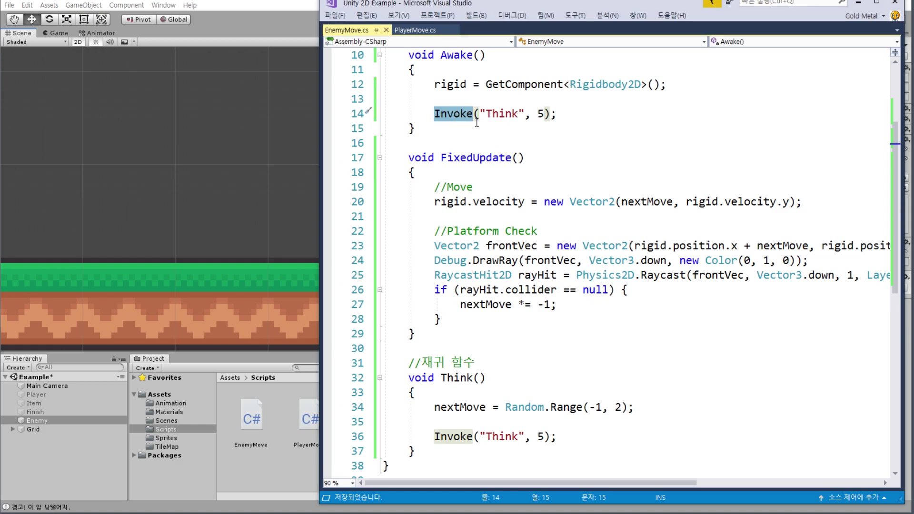
{"action": "mouse_move", "coordinate": [467, 114]}
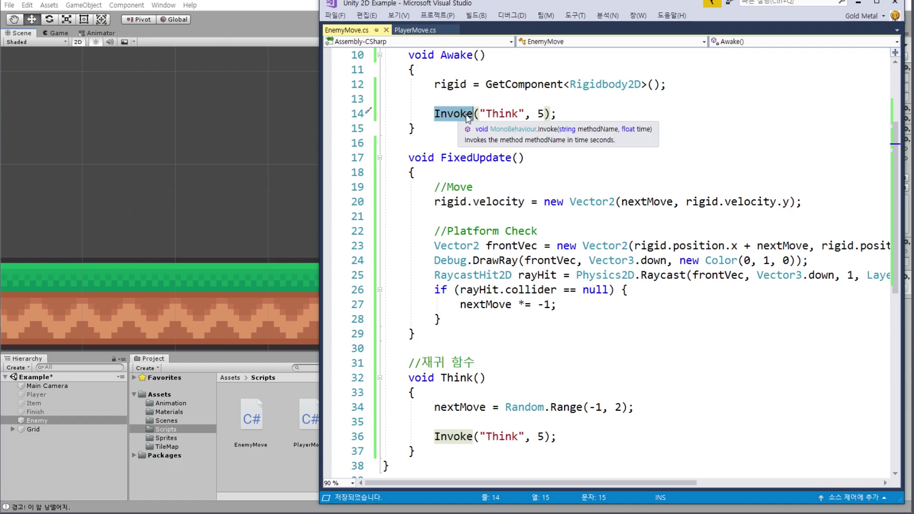
{"action": "left_click", "coordinate": [581, 306]}
{"action": "key", "text": "Return"}
{"action": "type", "text": "I"}
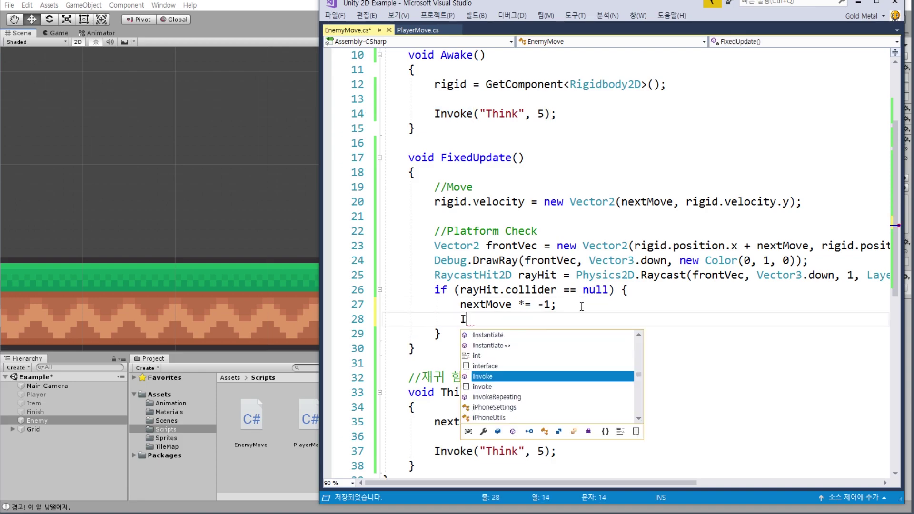
{"action": "type", "text": "nvoke"}
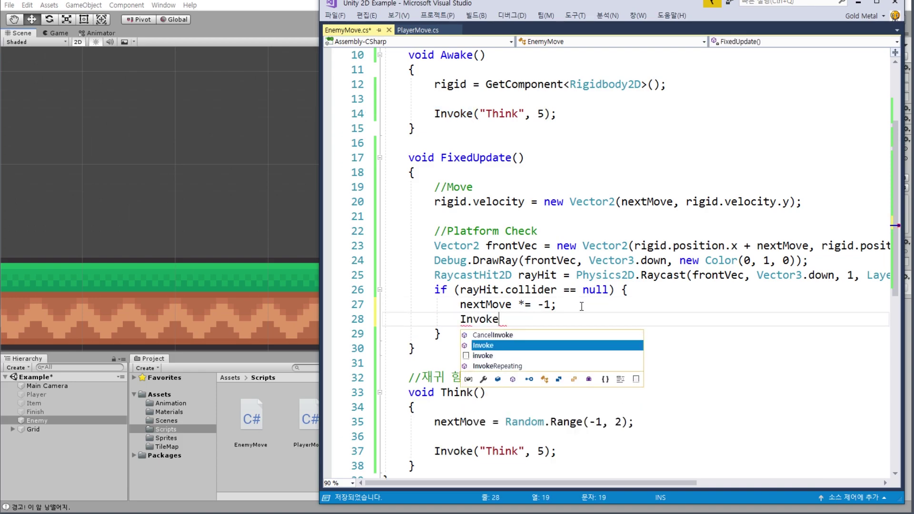
{"action": "left_click", "coordinate": [507, 337]}
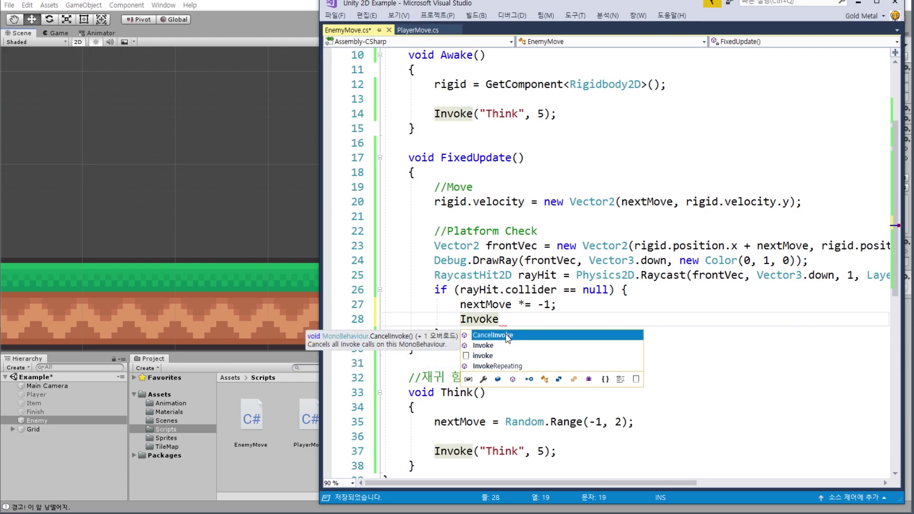
{"action": "double_click", "coordinate": [508, 337]}
{"action": "type", "text": "();"}
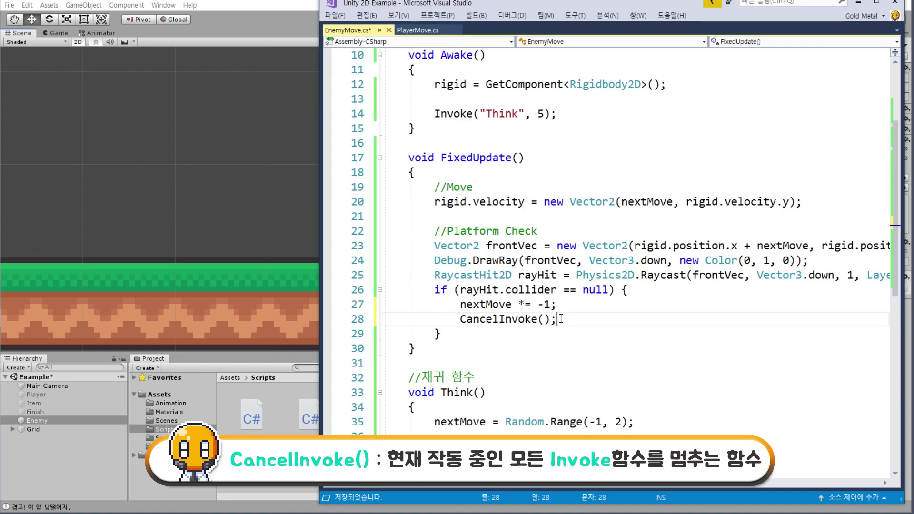
{"action": "mouse_move", "coordinate": [530, 325]}
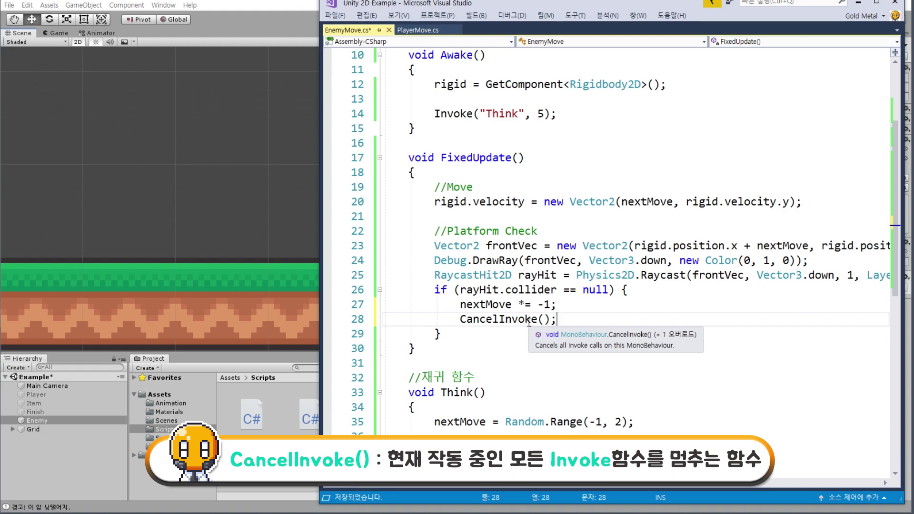
Copy Invoke("Think", 5); from Awake after CancelInvoke();, save EnemyMove.cs, and return to Unity
{"action": "left_click_drag", "start_coordinate": [459, 305], "coordinate": [558, 306]}
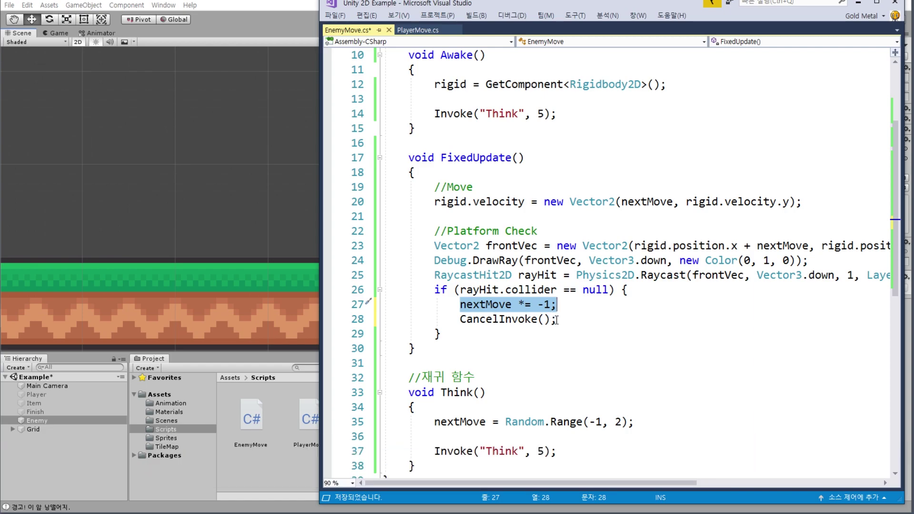
{"action": "left_click_drag", "start_coordinate": [459, 318], "coordinate": [558, 320]}
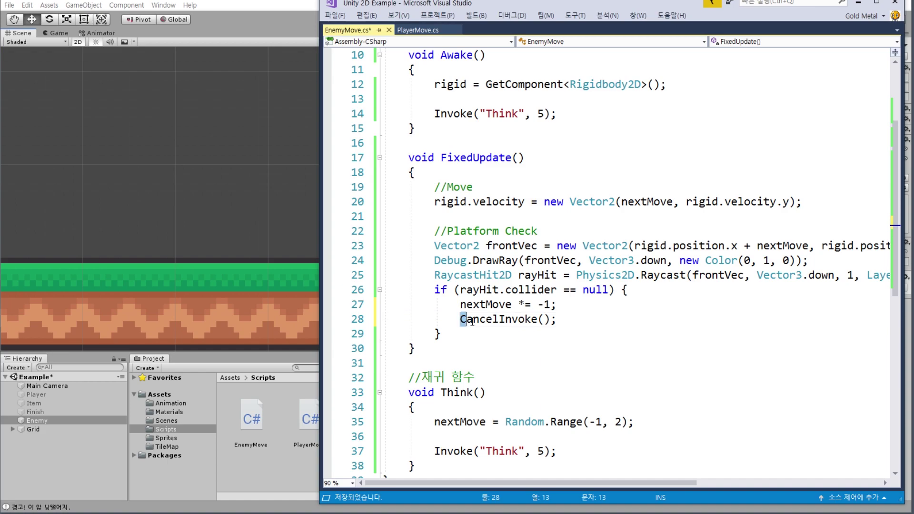
{"action": "left_click", "coordinate": [574, 320]}
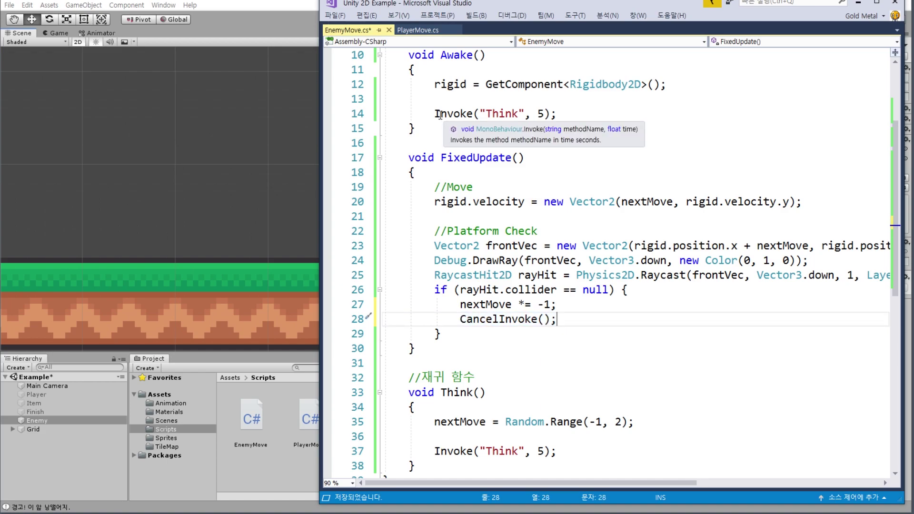
{"action": "left_click_drag", "start_coordinate": [434, 114], "coordinate": [578, 113]}
{"action": "left_click", "coordinate": [570, 323]}
{"action": "key", "text": "Return"}
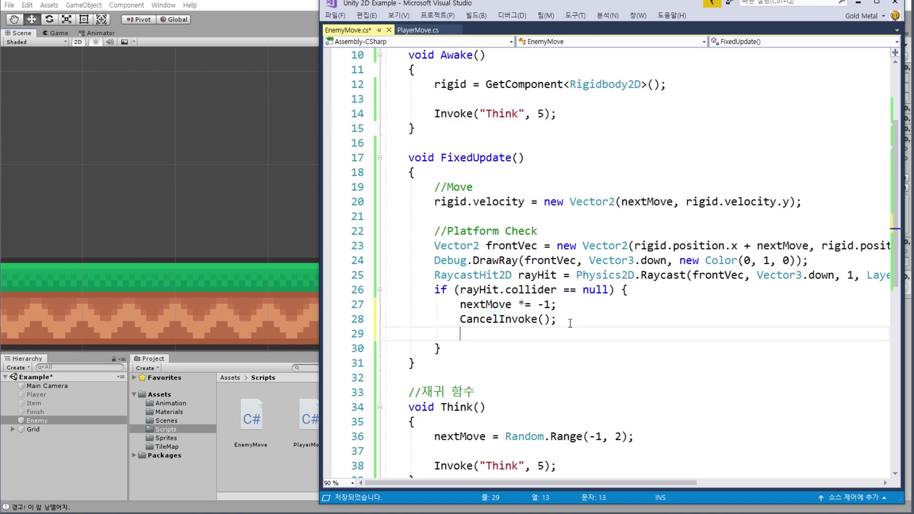
{"action": "key", "text": "ctrl+v"}
{"action": "key", "text": "ctrl+s"}
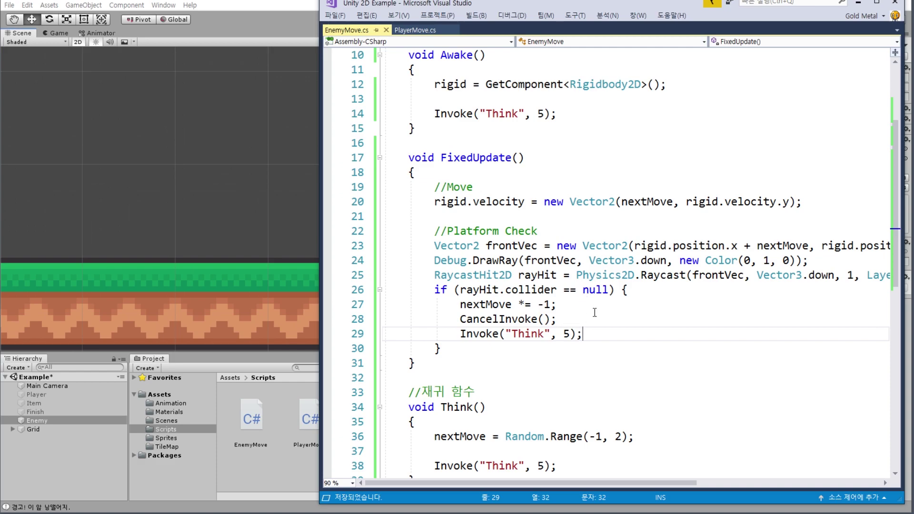
{"action": "left_click", "coordinate": [858, 4]}
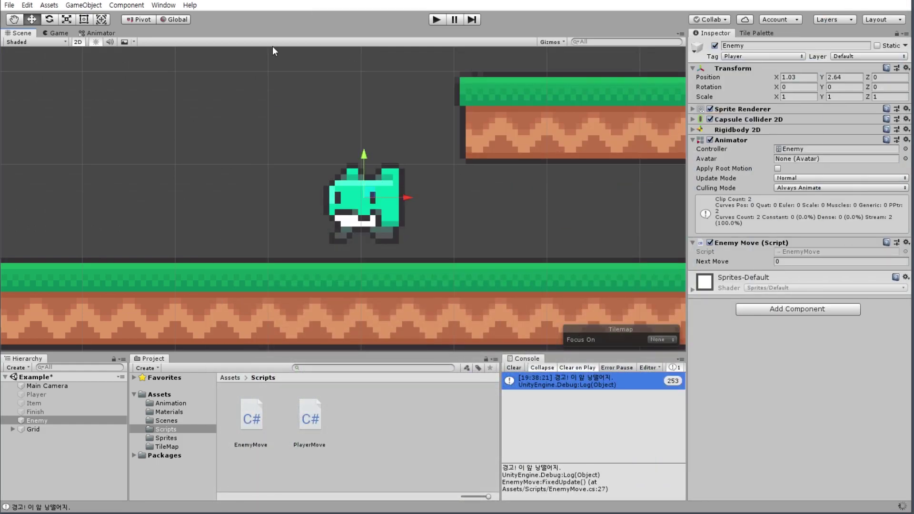
Move the Enemy onto the top of the small upper platform
{"action": "left_click", "coordinate": [298, 116]}
{"action": "middle_click_drag", "start_coordinate": [298, 115], "coordinate": [101, 223]}
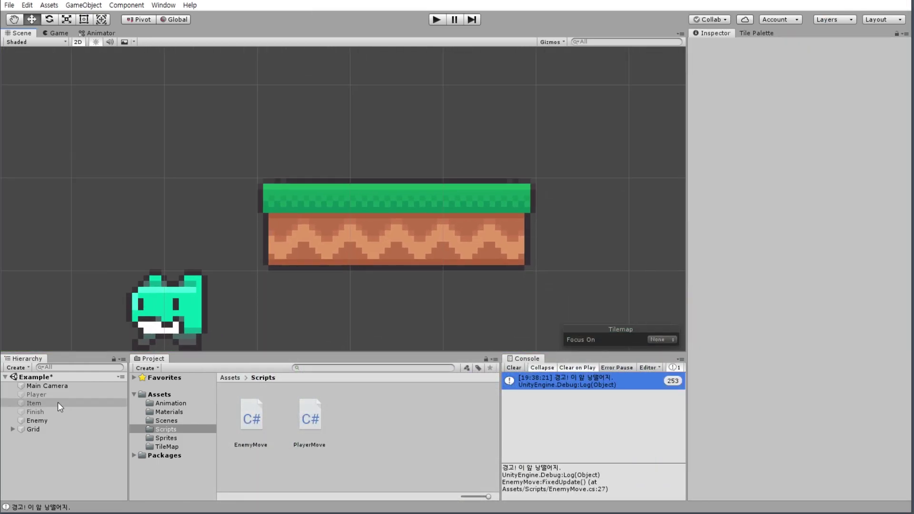
{"action": "left_click", "coordinate": [37, 421]}
{"action": "mouse_move", "coordinate": [178, 295]}
{"action": "left_mouse_down"}
{"action": "mouse_move", "coordinate": [406, 90]}
{"action": "mouse_move", "coordinate": [402, 110]}
{"action": "mouse_move", "coordinate": [412, 122]}
{"action": "left_mouse_up"}
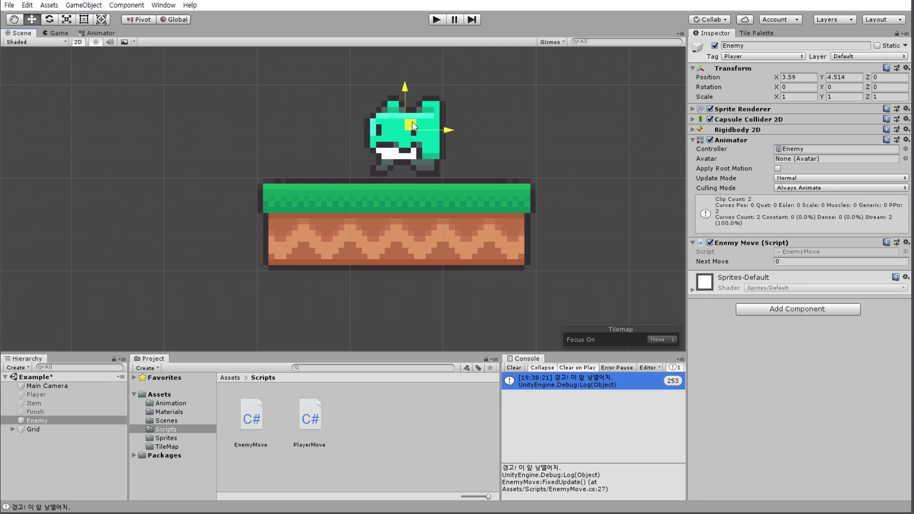
Save the scene from the File menu
{"action": "left_click", "coordinate": [10, 4]}
{"action": "left_click", "coordinate": [27, 45]}
{"action": "left_click", "coordinate": [10, 5]}
{"action": "left_click", "coordinate": [50, 97]}
Frame the platform and ground in the Scene view, clear the Console, and start Play
{"action": "scroll", "coordinate": [188, 192], "scroll_direction": "up", "scroll_amount": 2}
{"action": "left_click", "coordinate": [195, 243]}
{"action": "scroll", "coordinate": [202, 246], "scroll_direction": "up", "scroll_amount": 2}
{"action": "scroll", "coordinate": [202, 247], "scroll_direction": "down", "scroll_amount": 3}
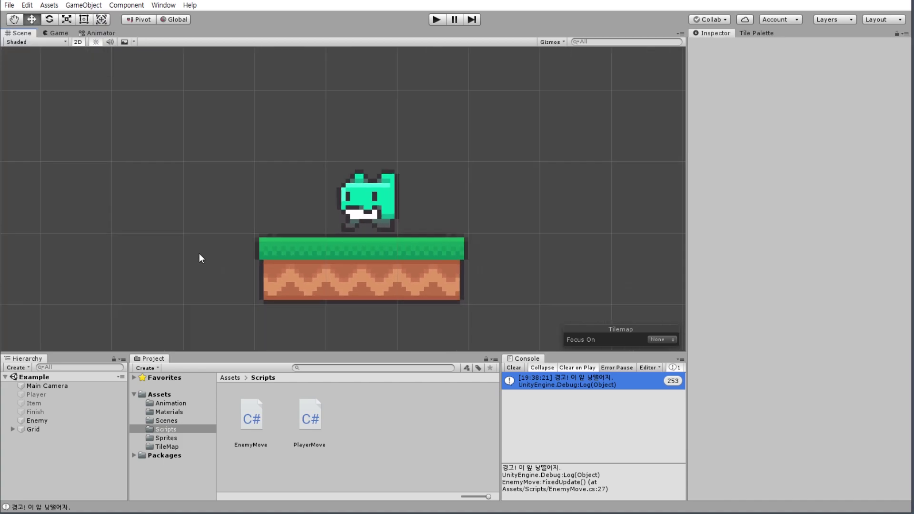
{"action": "middle_click_drag", "start_coordinate": [181, 268], "coordinate": [206, 241]}
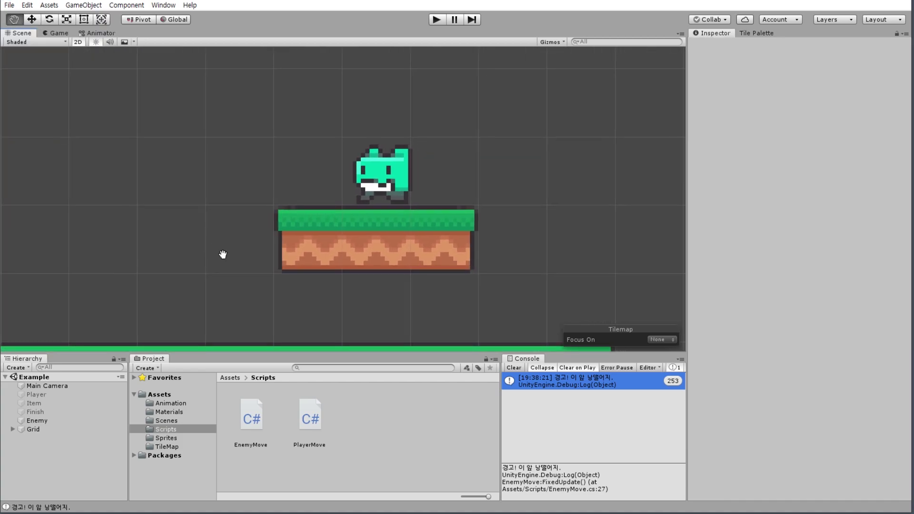
{"action": "middle_click_drag", "start_coordinate": [287, 216], "coordinate": [283, 196]}
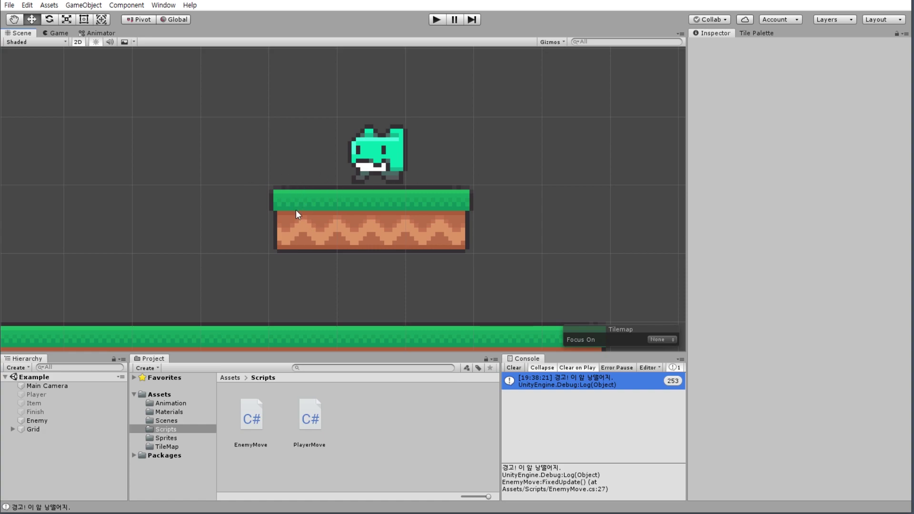
{"action": "left_click", "coordinate": [512, 368]}
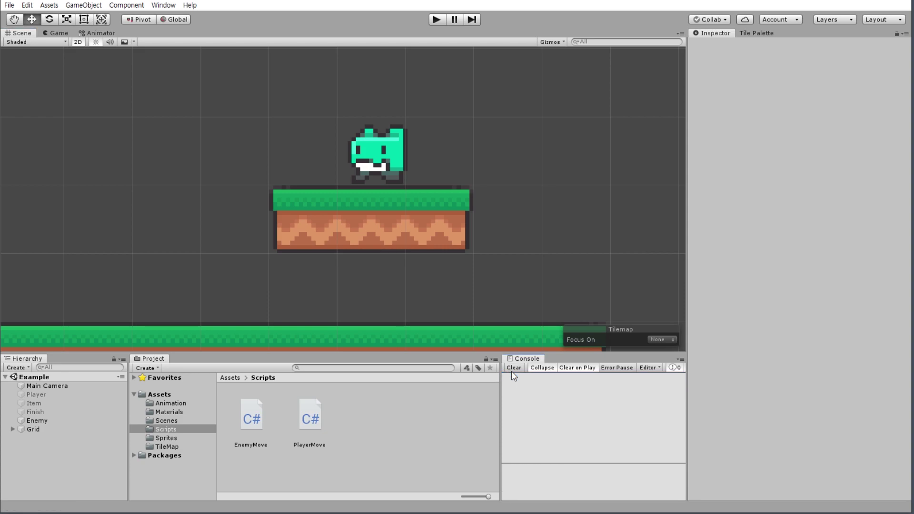
{"action": "left_click", "coordinate": [434, 18]}
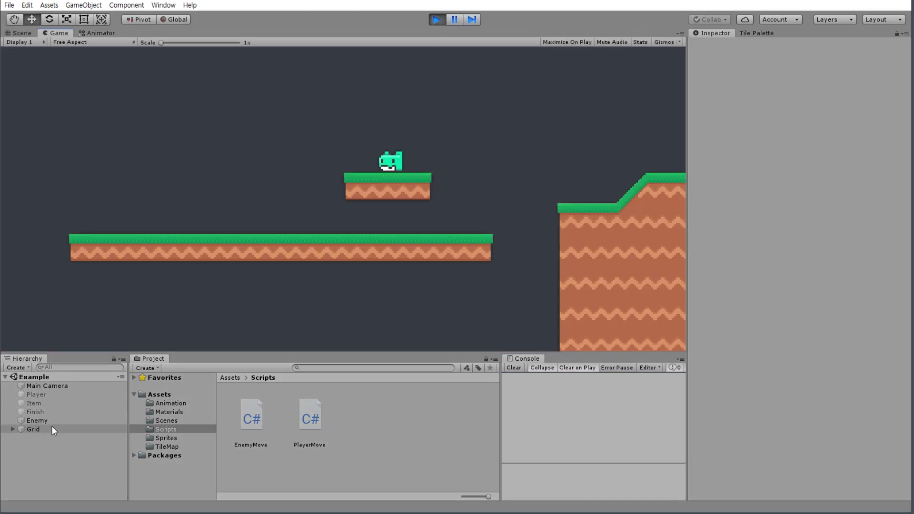
Watch the selected Enemy's Next Move flip to -1 at the platform edge, then stop Play
{"action": "left_click", "coordinate": [57, 420]}
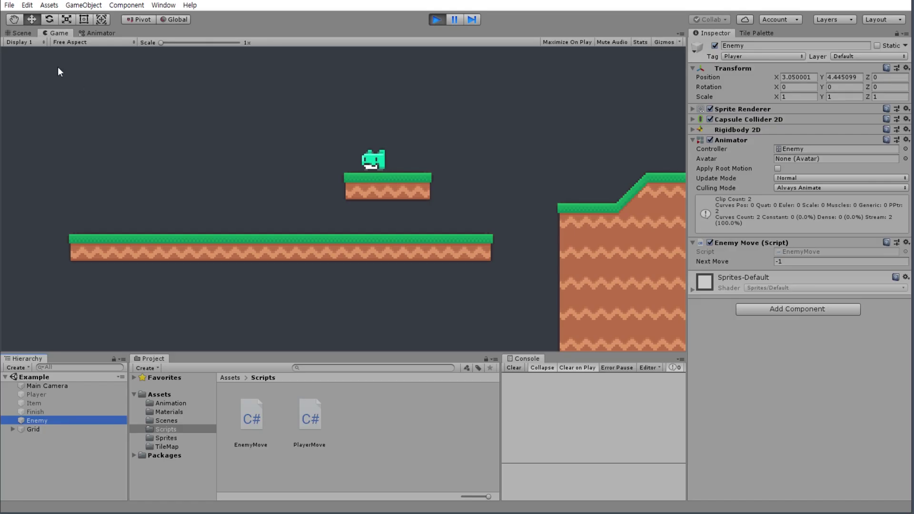
{"action": "left_click", "coordinate": [24, 32]}
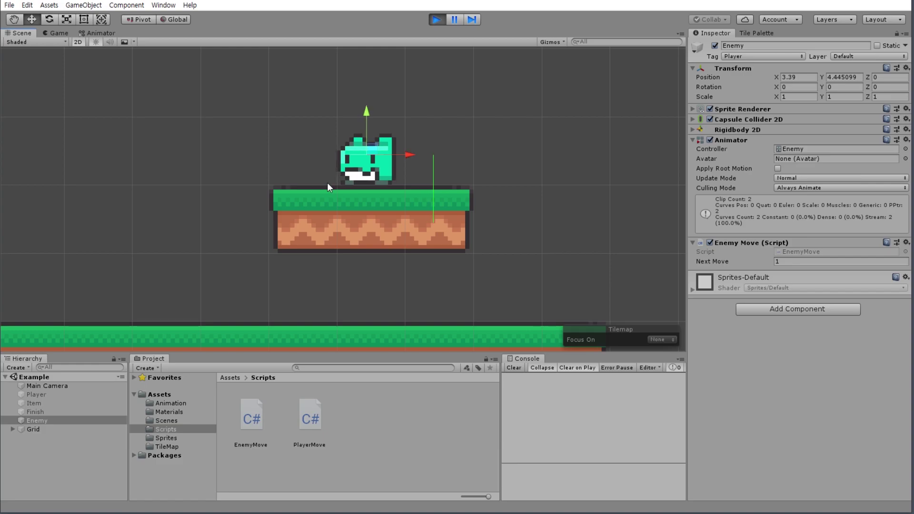
{"action": "scroll", "coordinate": [478, 157], "scroll_direction": "up", "scroll_amount": 3}
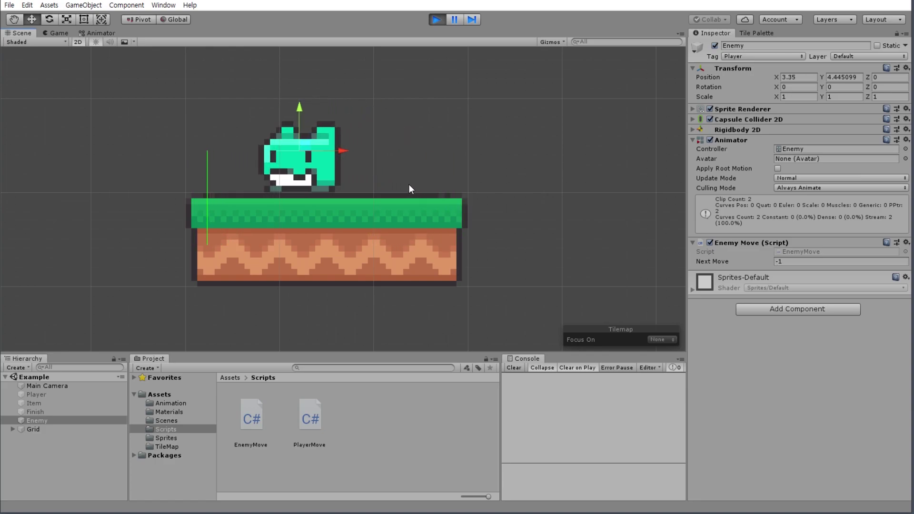
{"action": "left_click", "coordinate": [442, 20]}
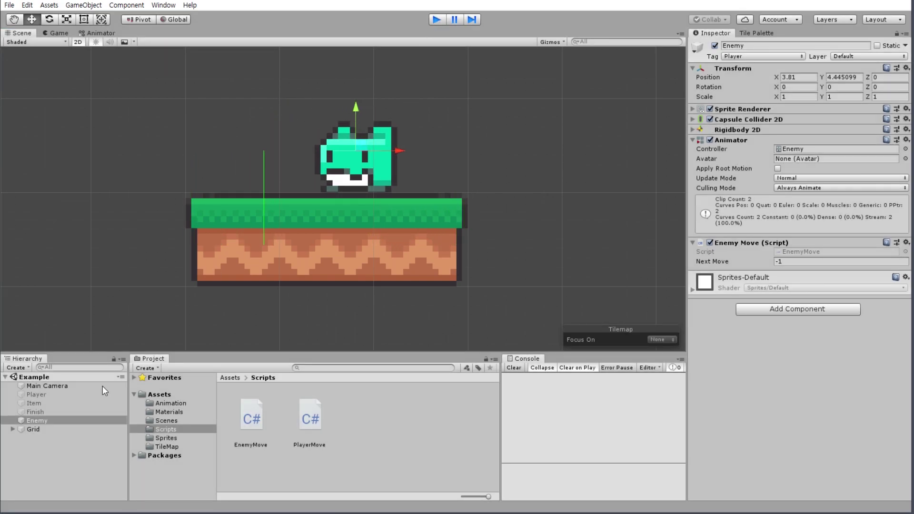
Change the frontVec offset on line 23 to nextMove*0.2f and save EnemyMove.cs
{"action": "key", "text": "alt+Tab"}
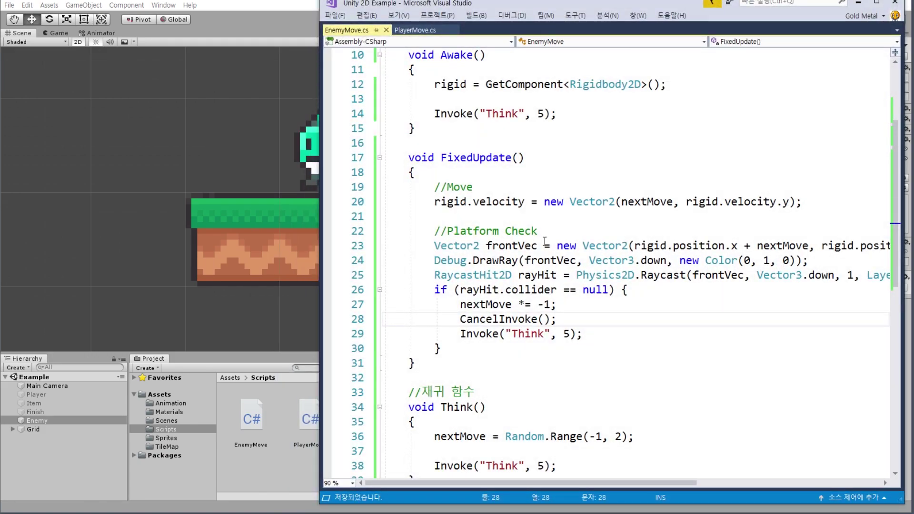
{"action": "left_click", "coordinate": [473, 246]}
{"action": "scroll", "coordinate": [488, 181], "scroll_direction": "up", "scroll_amount": 1}
{"action": "scroll", "coordinate": [488, 185], "scroll_direction": "down", "scroll_amount": 1}
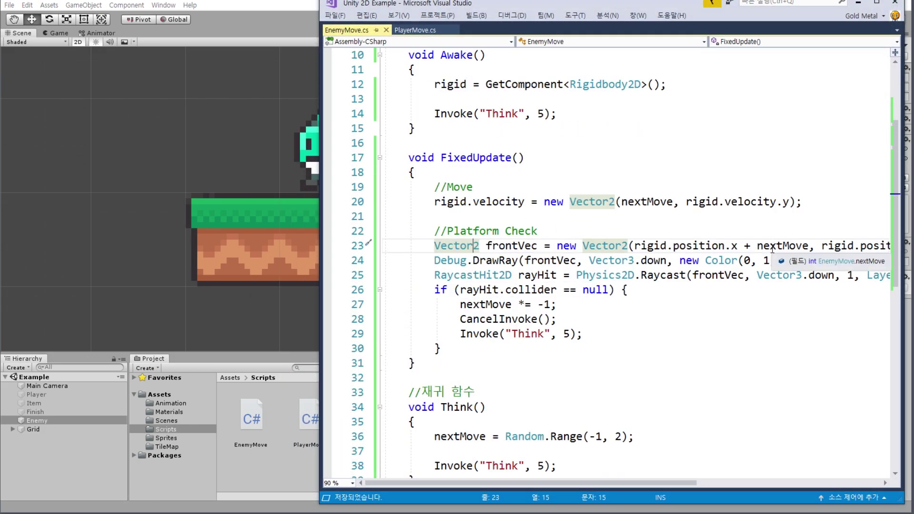
{"action": "double_click", "coordinate": [783, 246]}
{"action": "left_click_drag", "start_coordinate": [640, 483], "coordinate": [718, 485]}
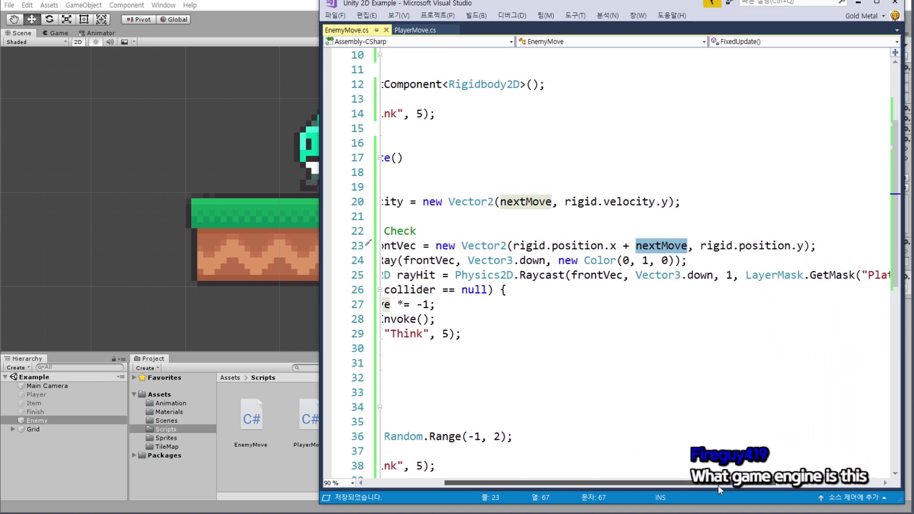
{"action": "left_click", "coordinate": [689, 246]}
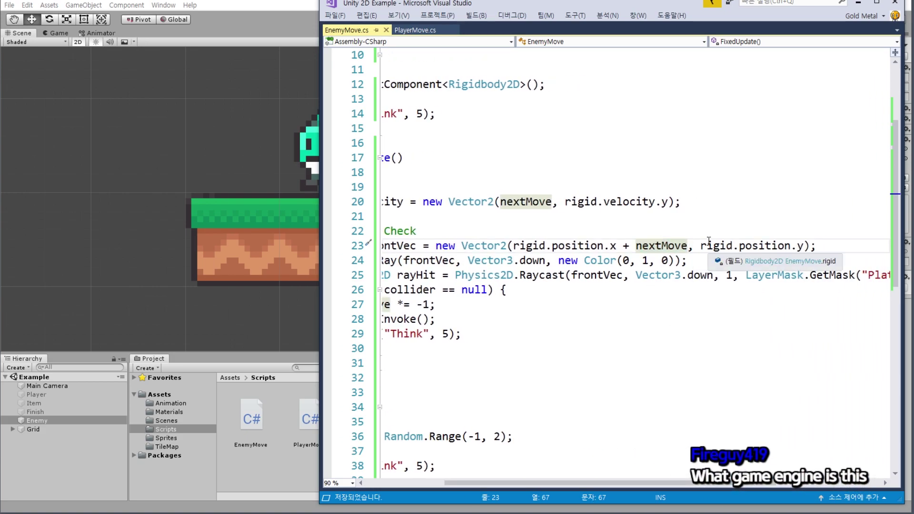
{"action": "type", "text": "*"}
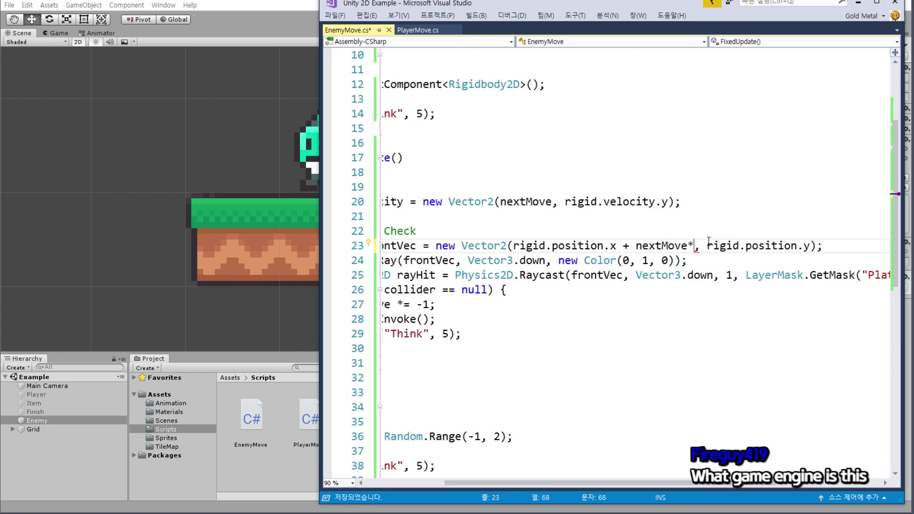
{"action": "type", "text": "0."}
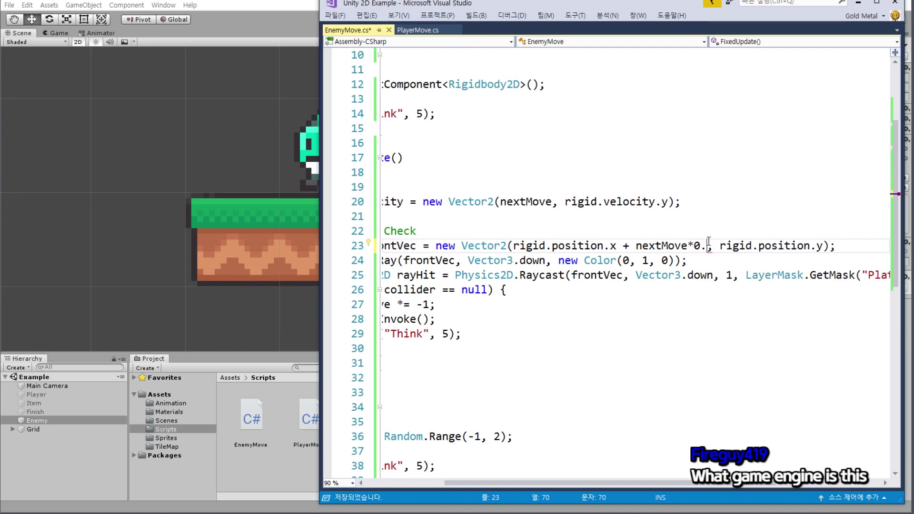
{"action": "type", "text": "3f"}
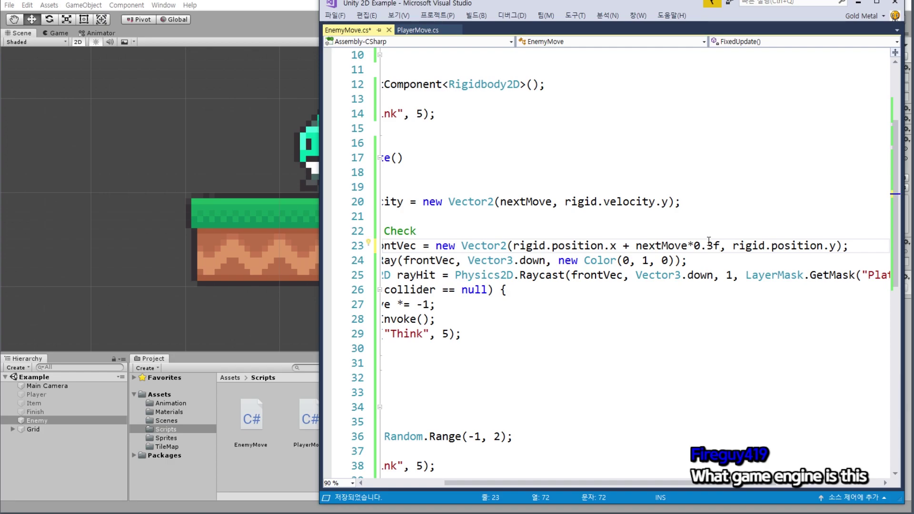
{"action": "key", "text": "Left"}
{"action": "key", "text": "BackSpace"}
{"action": "type", "text": "2"}
{"action": "key", "text": "ctrl+s"}
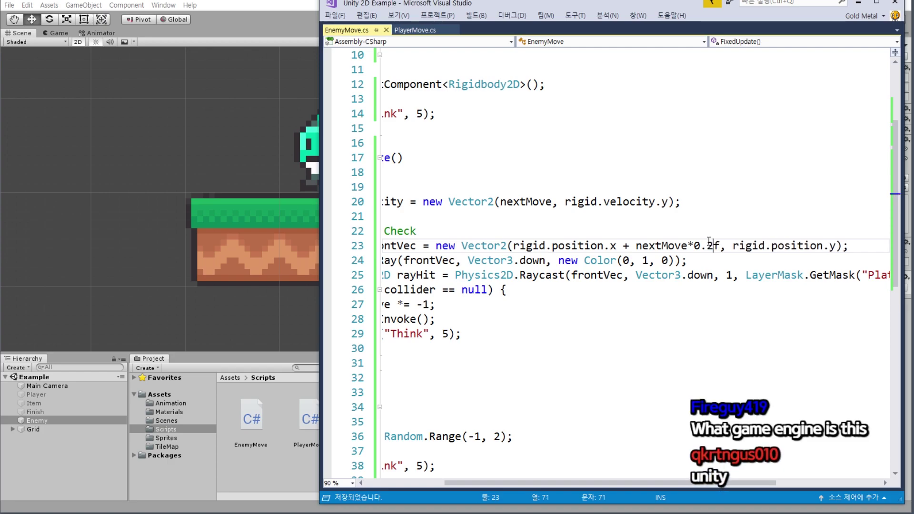
Back in Unity, frame the Enemy's small platform in the Scene view
{"action": "left_click", "coordinate": [863, 2]}
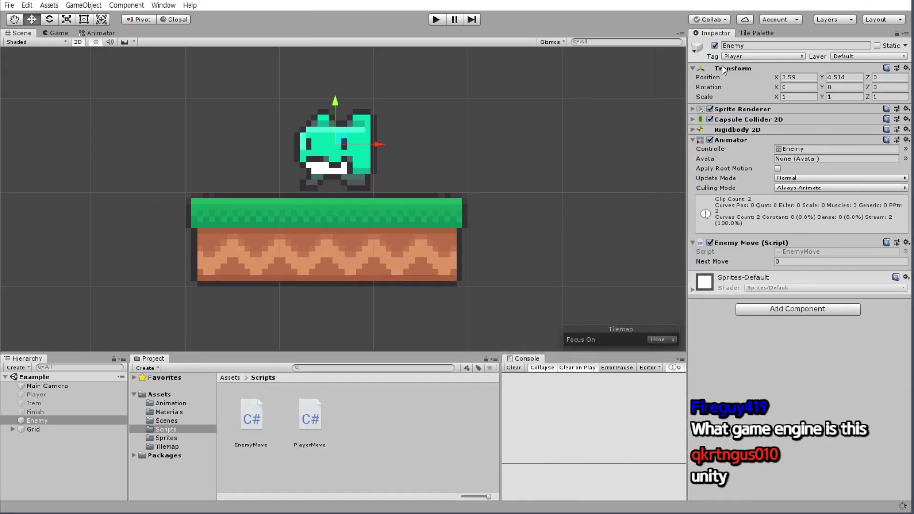
{"action": "left_click", "coordinate": [507, 144]}
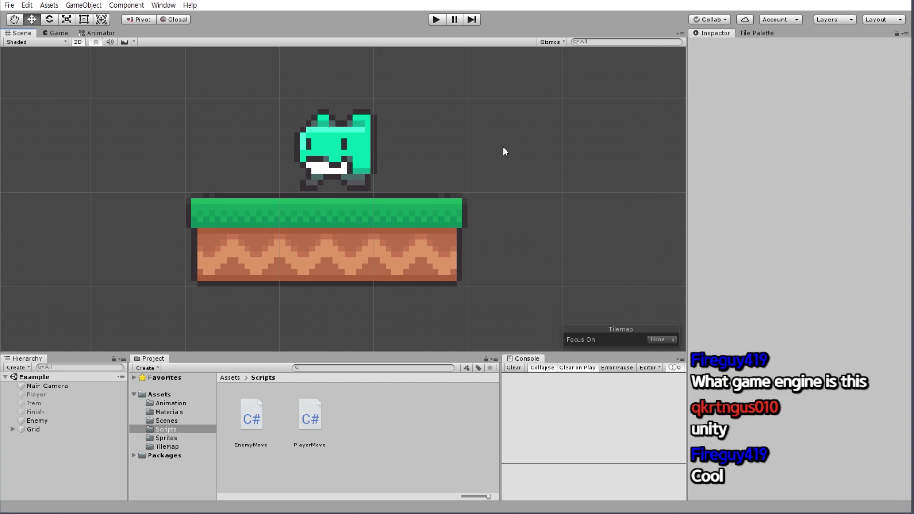
{"action": "middle_click_drag", "start_coordinate": [458, 140], "coordinate": [468, 140]}
{"action": "scroll", "coordinate": [479, 139], "scroll_direction": "down", "scroll_amount": 2}
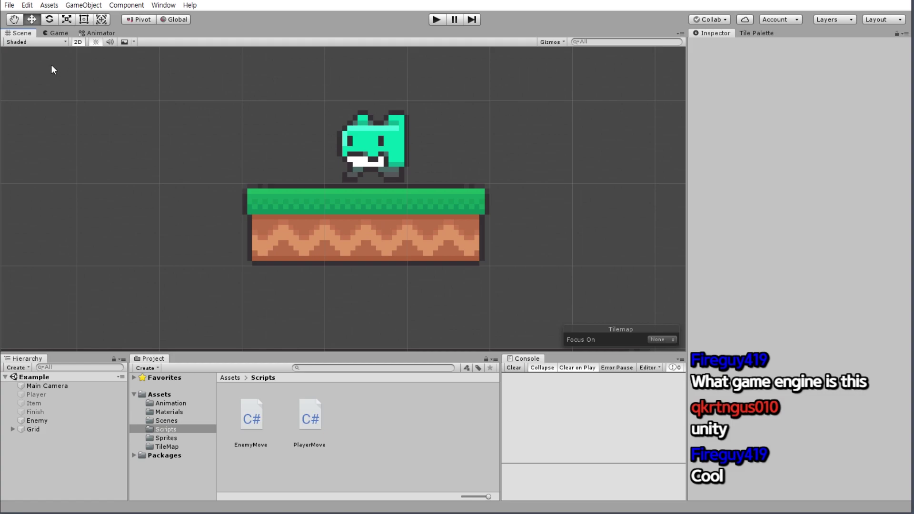
{"action": "scroll", "coordinate": [479, 100], "scroll_direction": "down", "scroll_amount": 2}
{"action": "scroll", "coordinate": [448, 98], "scroll_direction": "up", "scroll_amount": 3}
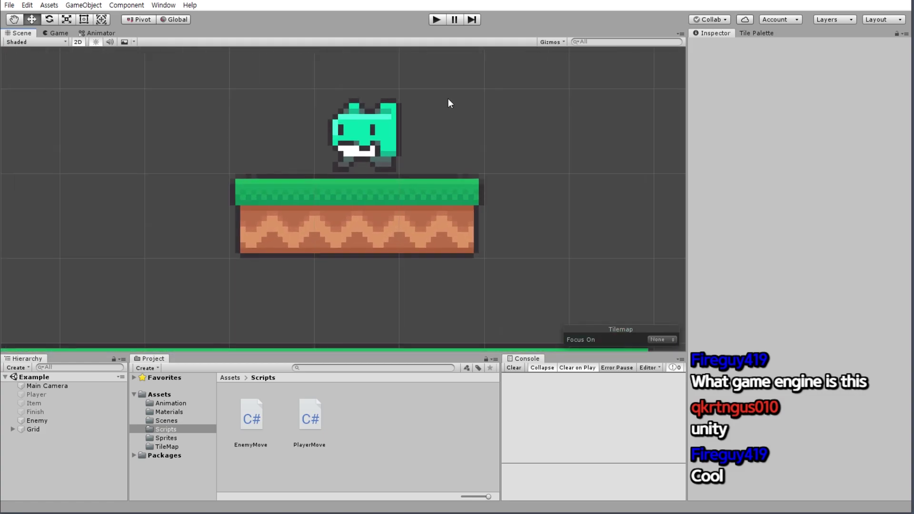
{"action": "scroll", "coordinate": [438, 100], "scroll_direction": "down", "scroll_amount": 1}
{"action": "scroll", "coordinate": [439, 101], "scroll_direction": "down", "scroll_amount": 1}
Run the game and watch the Enemy pace the platform, turning back at its edges
{"action": "left_click", "coordinate": [435, 19]}
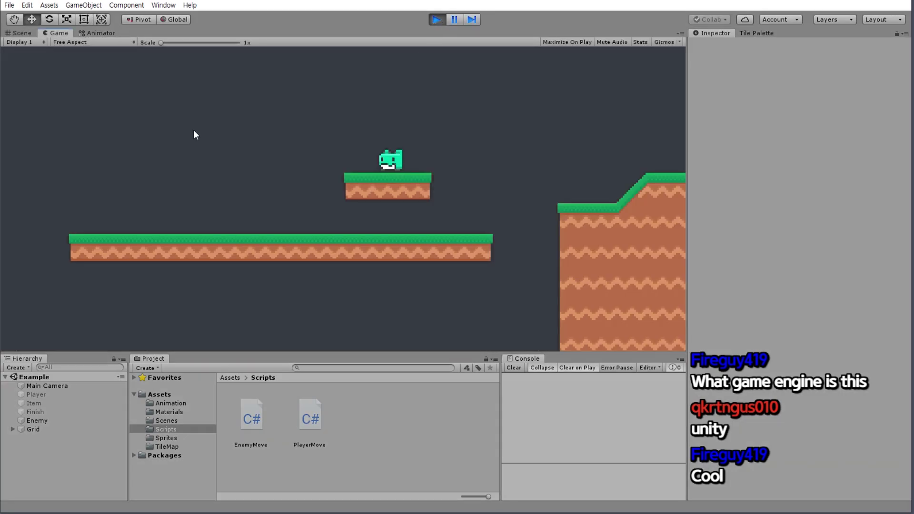
{"action": "left_click", "coordinate": [21, 33]}
{"action": "scroll", "coordinate": [349, 135], "scroll_direction": "up", "scroll_amount": 1}
{"action": "scroll", "coordinate": [349, 137], "scroll_direction": "up", "scroll_amount": 2}
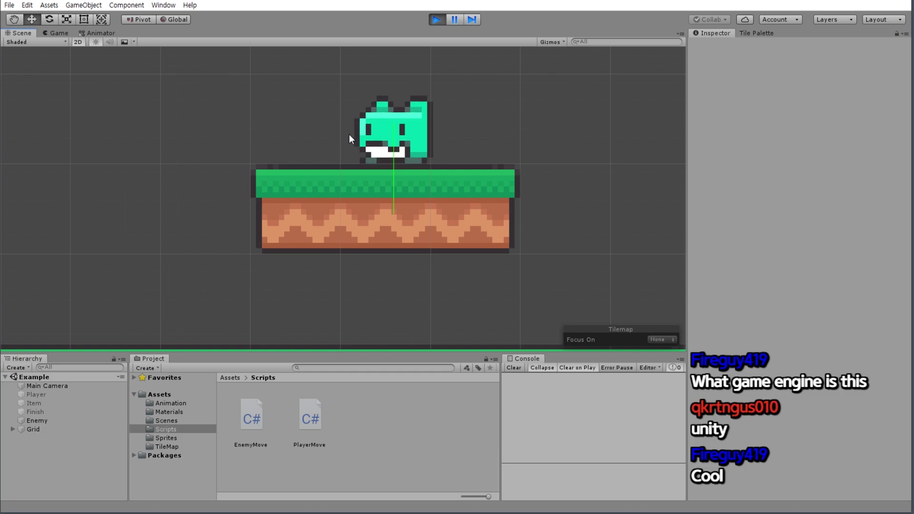
{"action": "key", "text": "Left"}
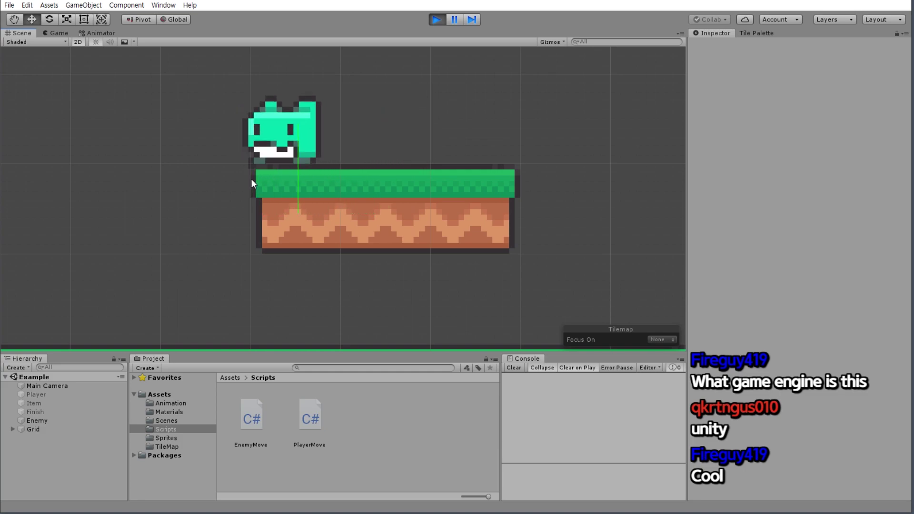
{"action": "key", "text": "Right"}
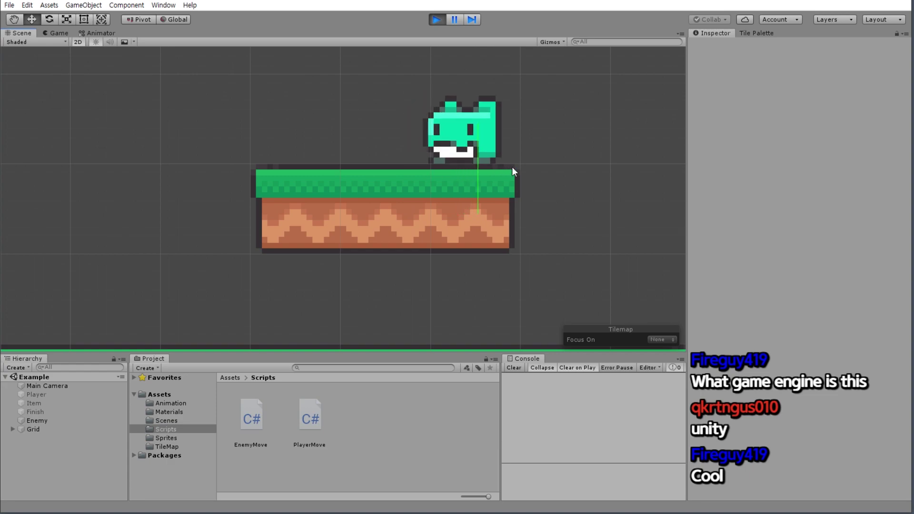
{"action": "key", "text": "Left"}
{"action": "key", "text": "Left"}
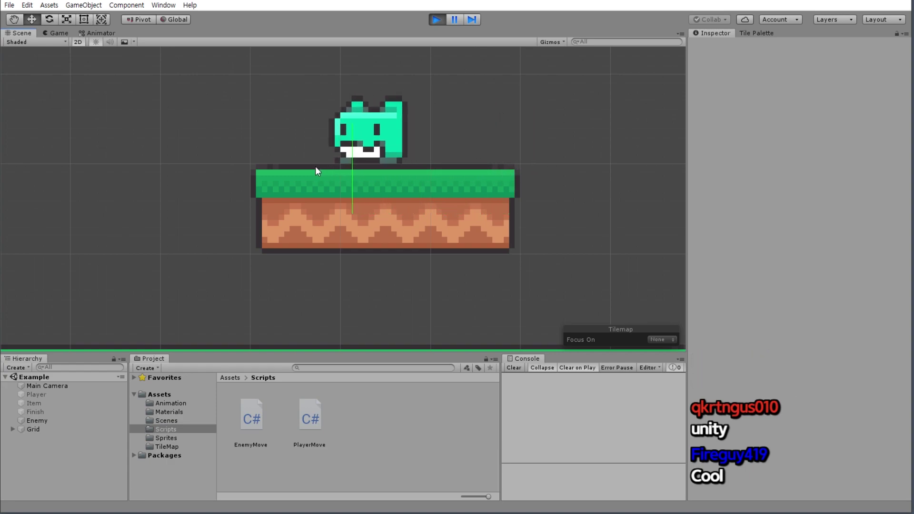
{"action": "key", "text": "Right"}
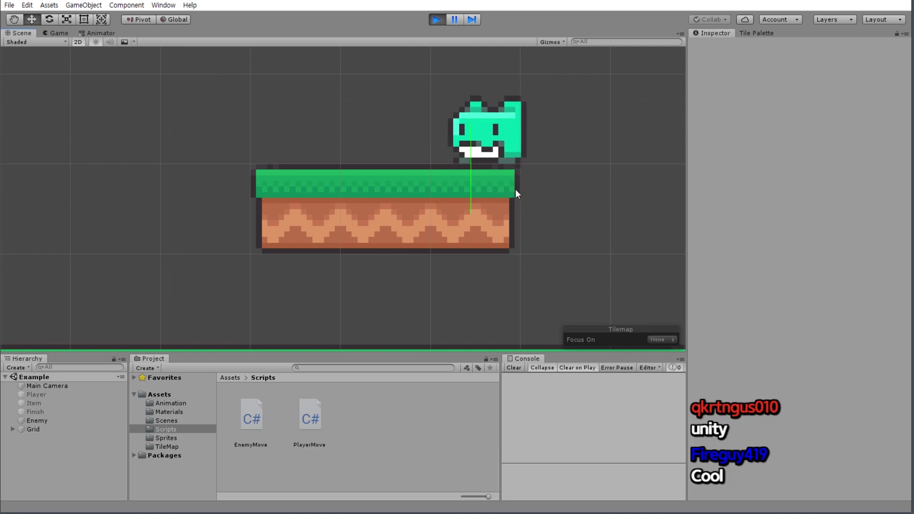
{"action": "key", "text": "Left"}
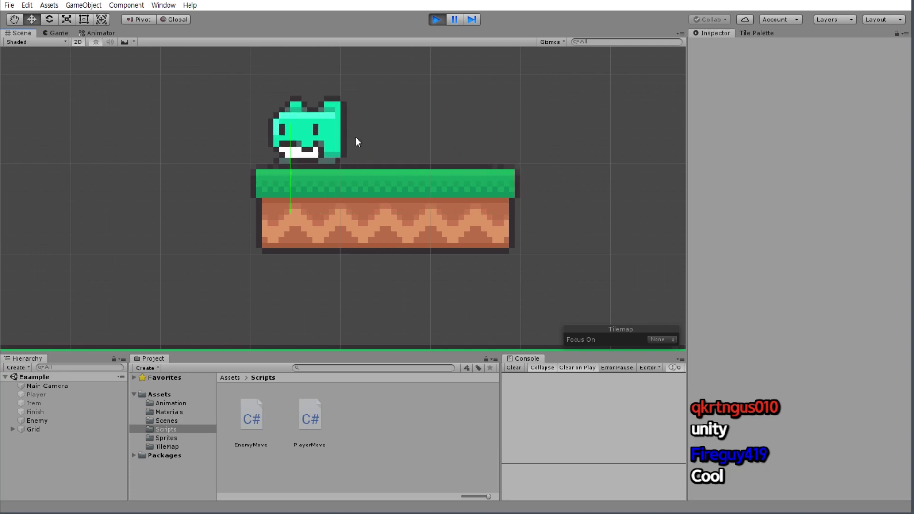
{"action": "scroll", "coordinate": [459, 138], "scroll_direction": "down", "scroll_amount": 2}
{"action": "middle_click_drag", "start_coordinate": [504, 104], "coordinate": [449, 160]}
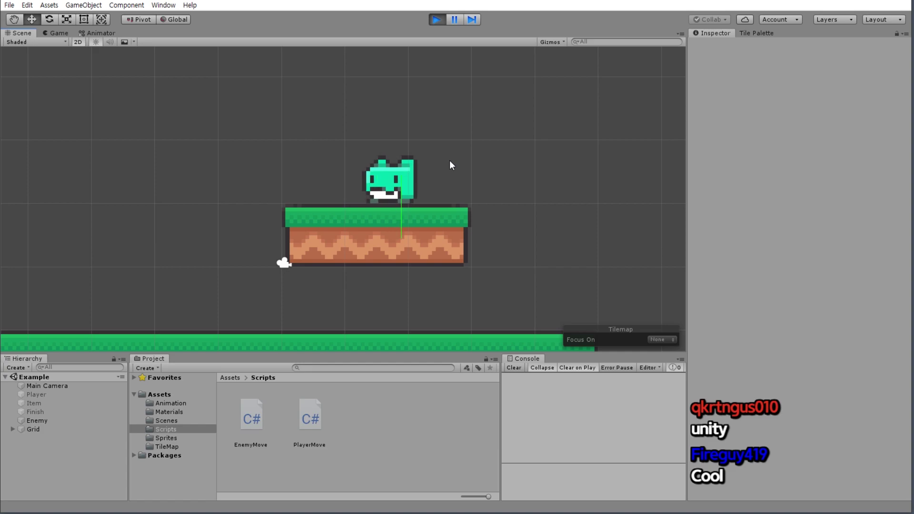
{"action": "key", "text": "Left"}
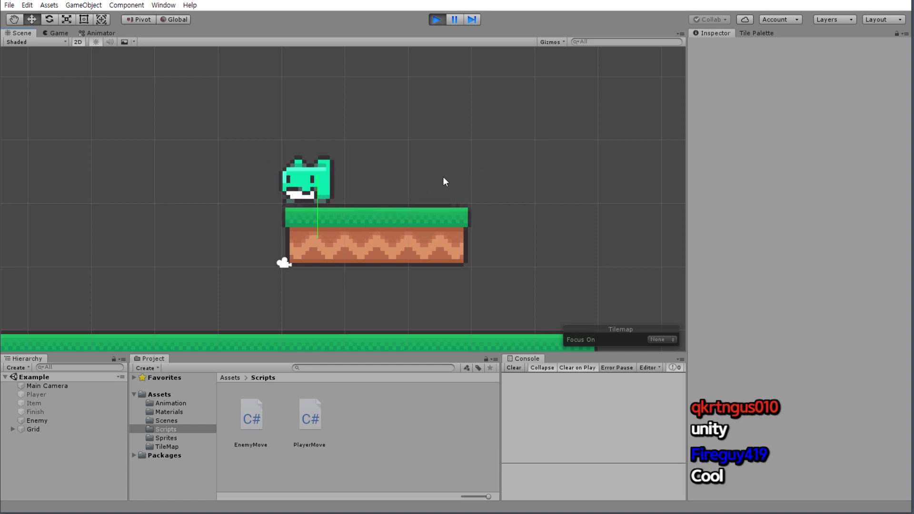
{"action": "key", "text": "Right"}
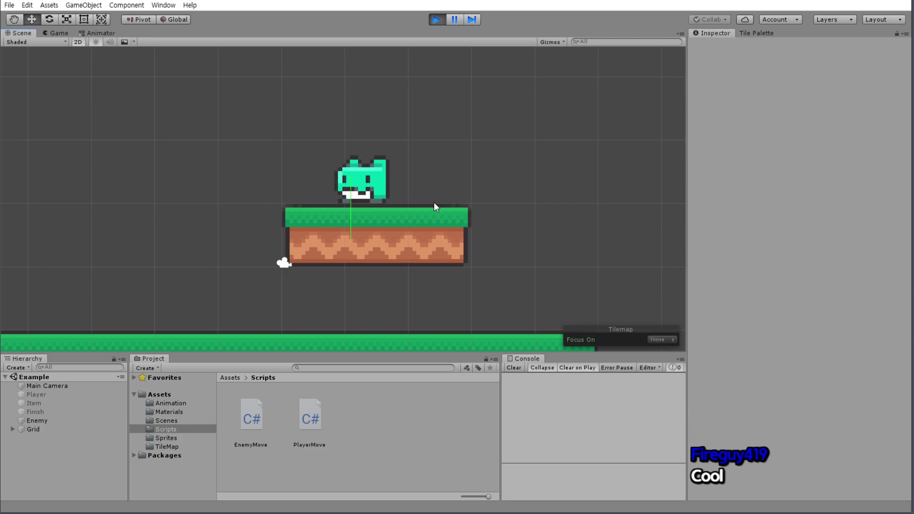
{"action": "scroll", "coordinate": [403, 133], "scroll_direction": "down", "scroll_amount": 2}
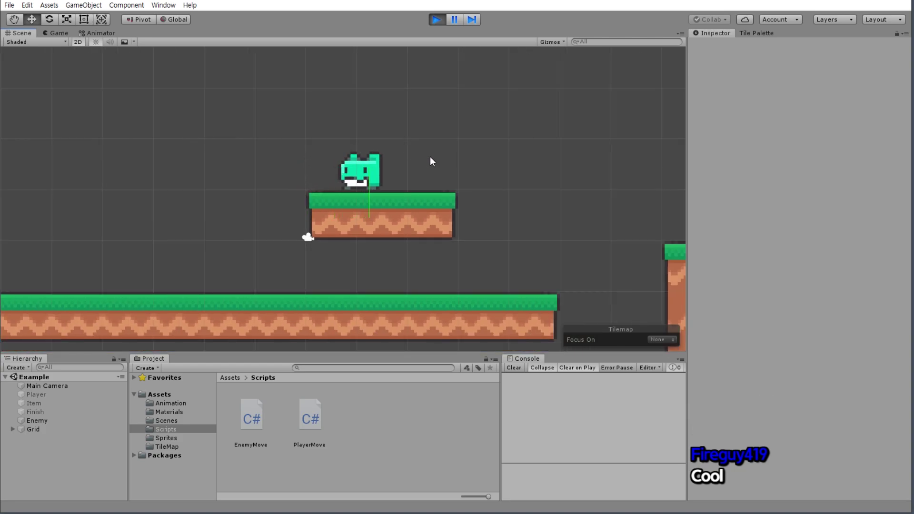
{"action": "scroll", "coordinate": [436, 164], "scroll_direction": "up", "scroll_amount": 2}
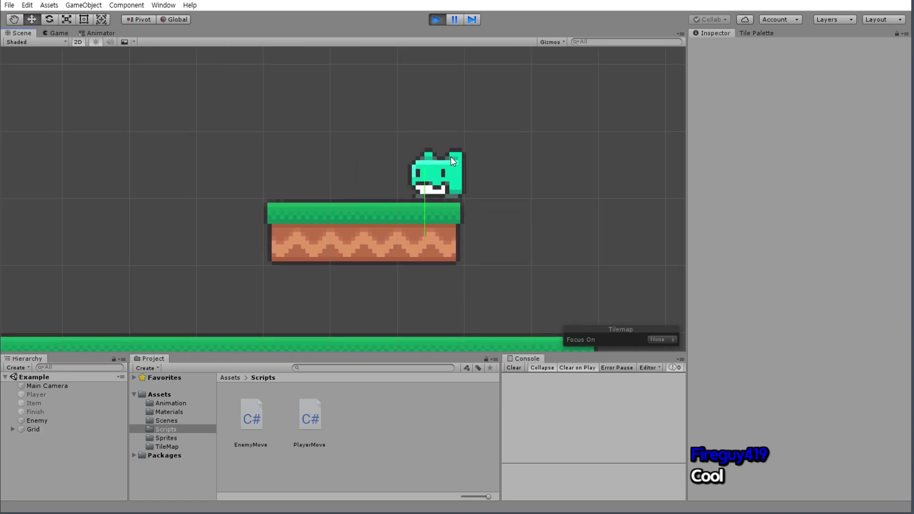
{"action": "scroll", "coordinate": [354, 204], "scroll_direction": "up", "scroll_amount": 2}
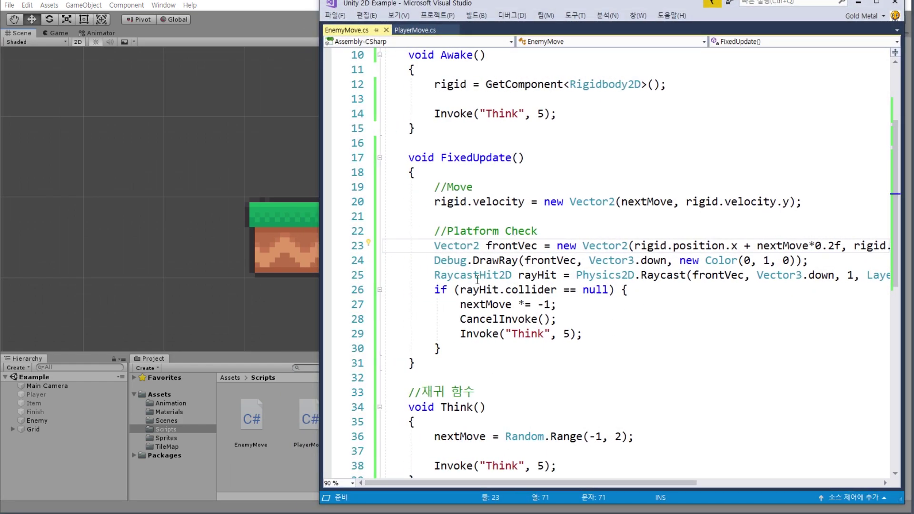
Stop the running game in Unity
{"action": "double_click", "coordinate": [477, 280]}
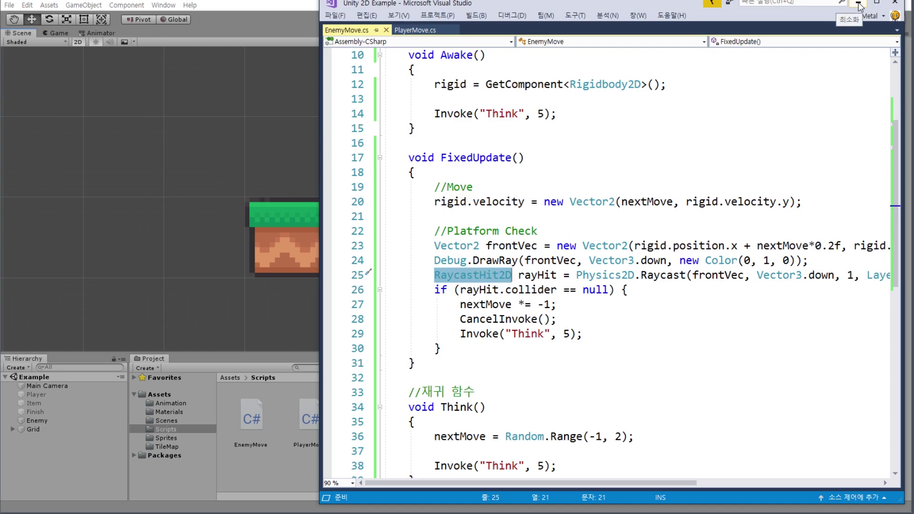
{"action": "left_click", "coordinate": [859, 5]}
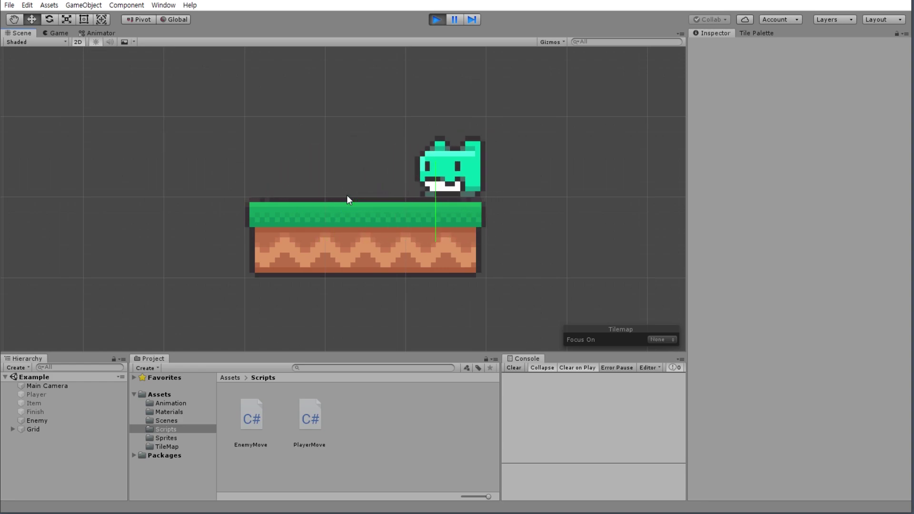
{"action": "left_click", "coordinate": [440, 18]}
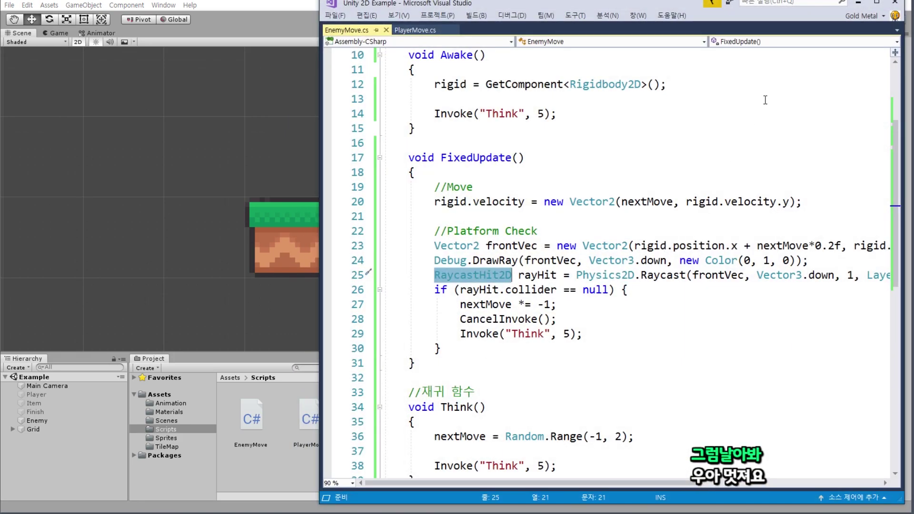
In EnemyMove.cs, go to Think() and its Invoke("Think", 5) call on line 38
{"action": "left_click", "coordinate": [666, 157]}
{"action": "scroll", "coordinate": [666, 162], "scroll_direction": "down", "scroll_amount": 3}
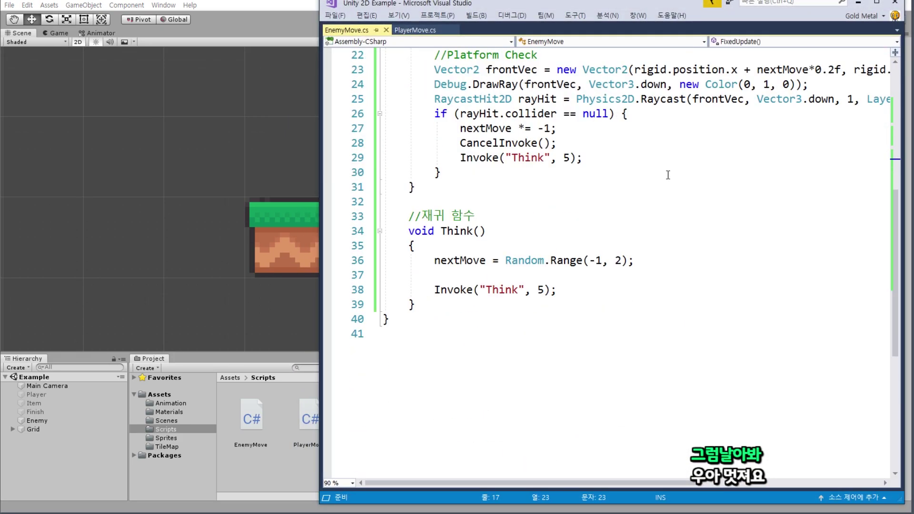
{"action": "double_click", "coordinate": [467, 276]}
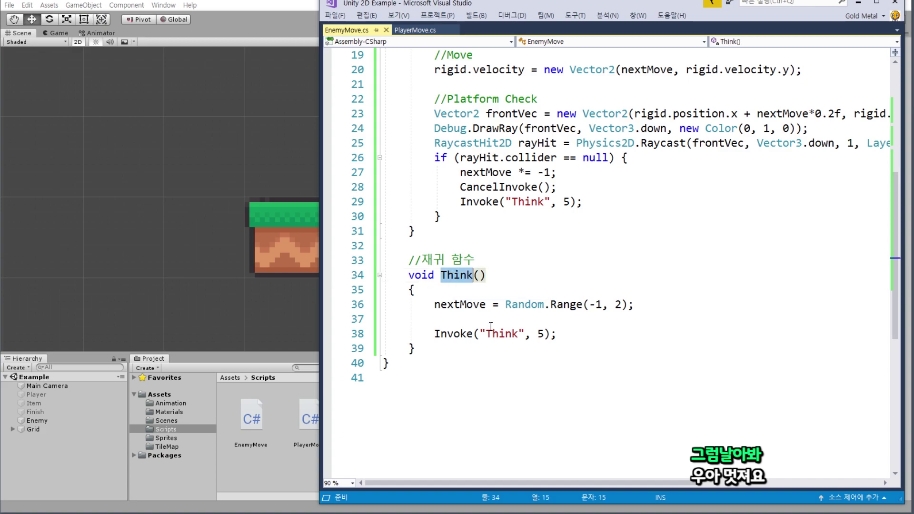
{"action": "left_click_drag", "start_coordinate": [431, 336], "coordinate": [557, 335]}
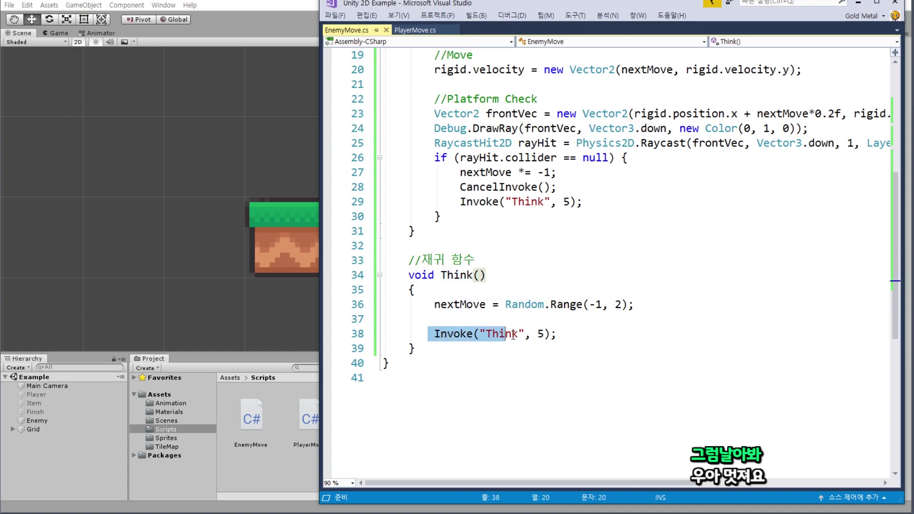
{"action": "left_click", "coordinate": [558, 335]}
{"action": "left_click", "coordinate": [538, 334]}
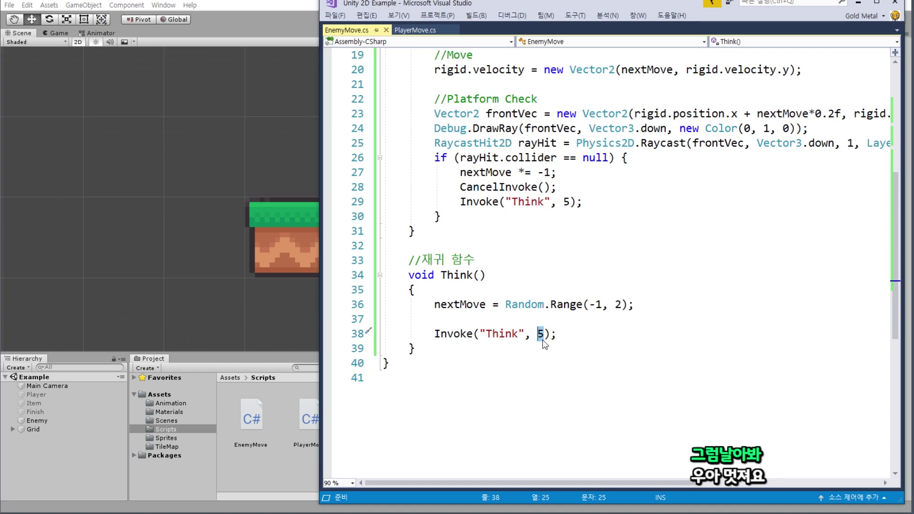
Add a line assigning nextThinkTime a copy of Random.Range(-1, 2) above the Invoke call
{"action": "left_click", "coordinate": [527, 325]}
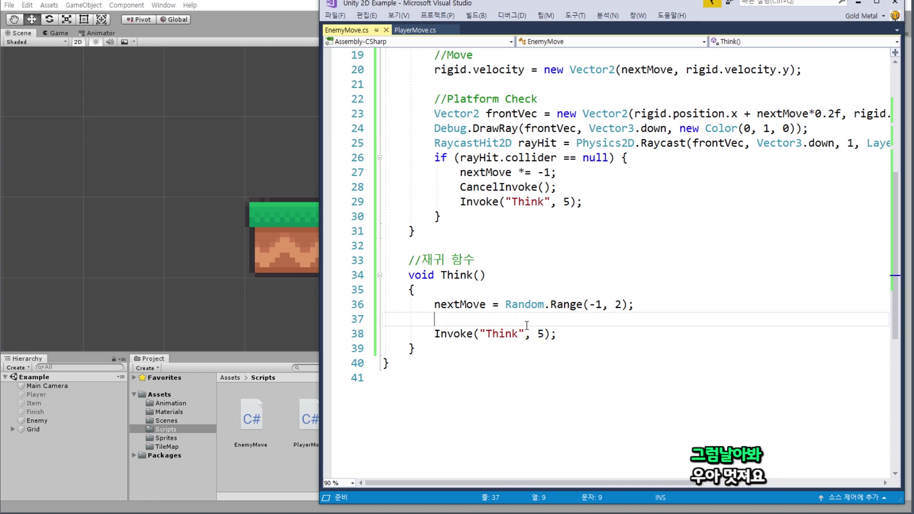
{"action": "key", "text": "Return"}
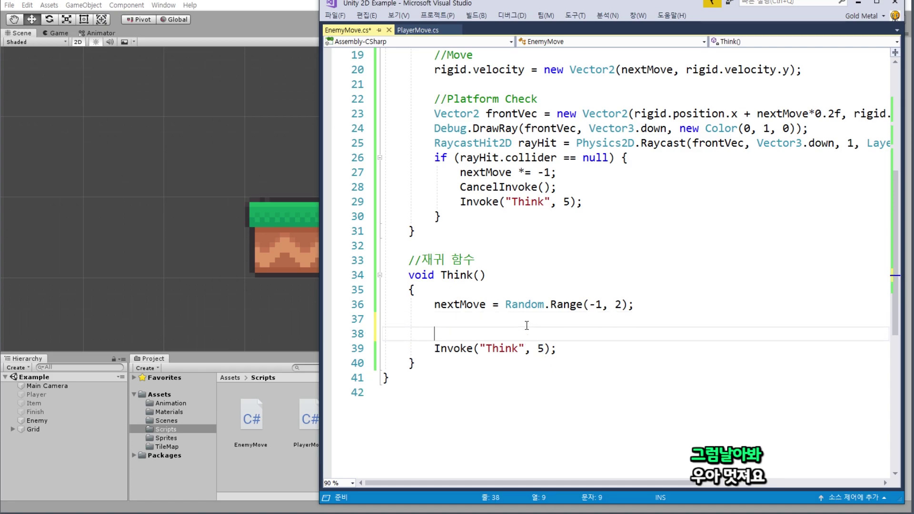
{"action": "type", "text": "float th"}
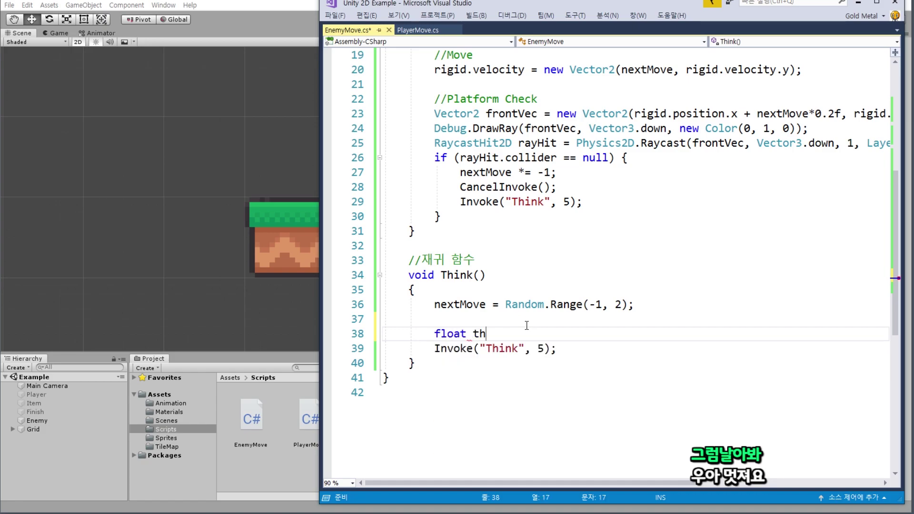
{"action": "key", "text": "BackSpace"}
{"action": "key", "text": "BackSpace"}
{"action": "type", "text": "nextT"}
{"action": "type", "text": "hi"}
{"action": "type", "text": "nkTime "}
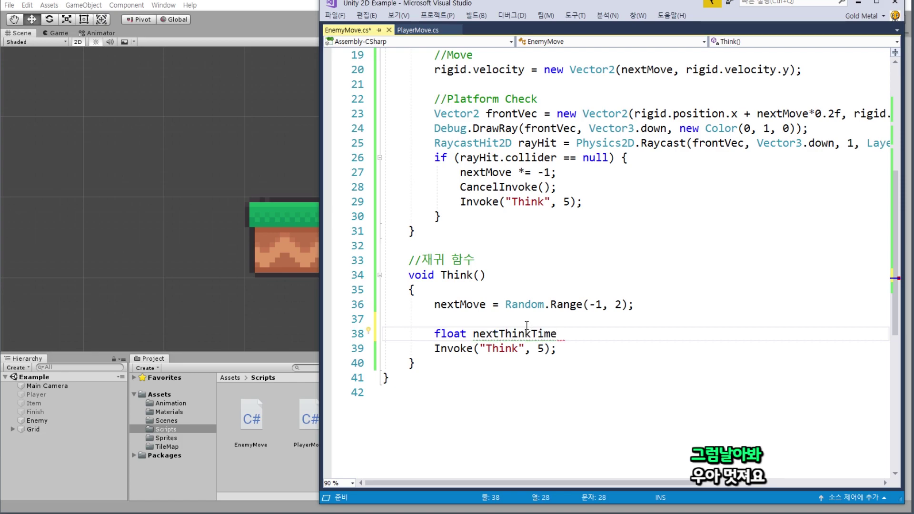
{"action": "type", "text": "="}
{"action": "left_click_drag", "start_coordinate": [505, 304], "coordinate": [665, 303]}
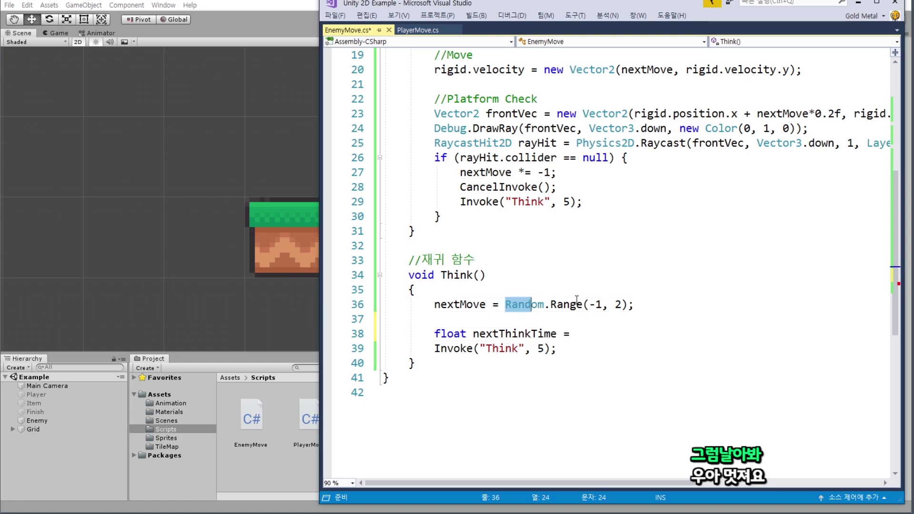
{"action": "key", "text": "ctrl+c"}
{"action": "left_click", "coordinate": [586, 332]}
{"action": "key", "text": "ctrl+v"}
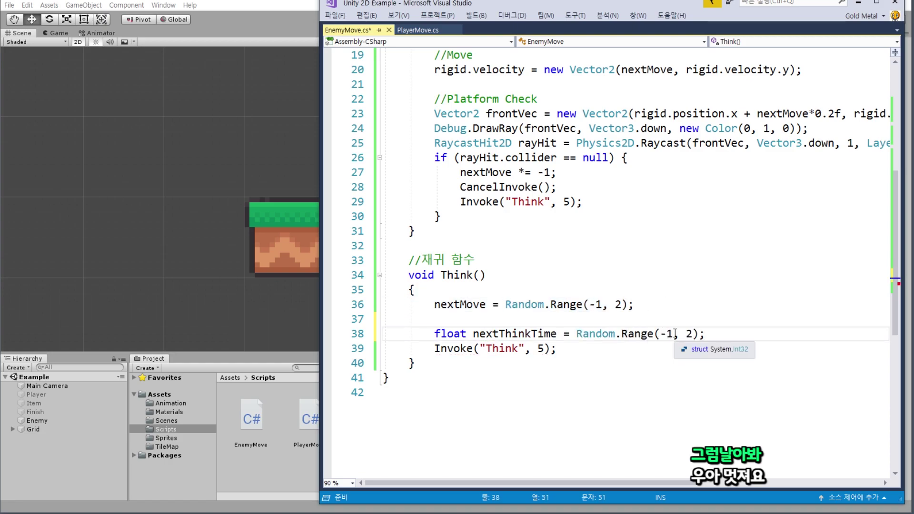
Change the nextThinkTime range to Random.Range(2f, 5f)
{"action": "left_click_drag", "start_coordinate": [671, 334], "coordinate": [660, 334]}
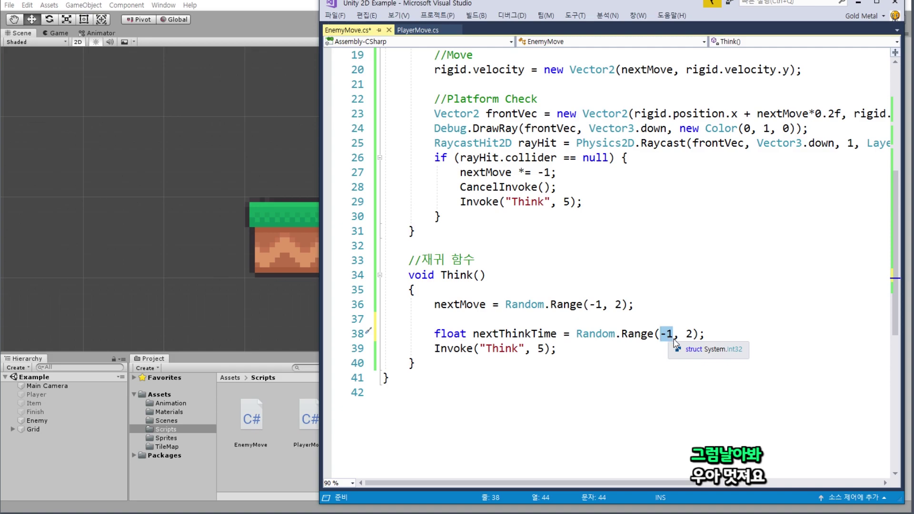
{"action": "type", "text": "1"}
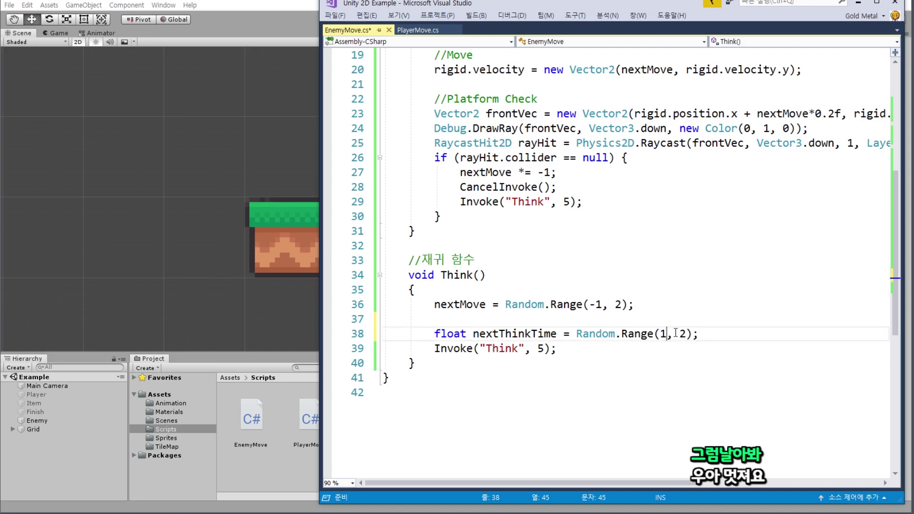
{"action": "left_click", "coordinate": [688, 334]}
{"action": "key", "text": "BackSpace"}
{"action": "type", "text": "5"}
{"action": "type", "text": "g"}
{"action": "left_click", "coordinate": [667, 334]}
{"action": "type", "text": "f"}
{"action": "left_click", "coordinate": [703, 334]}
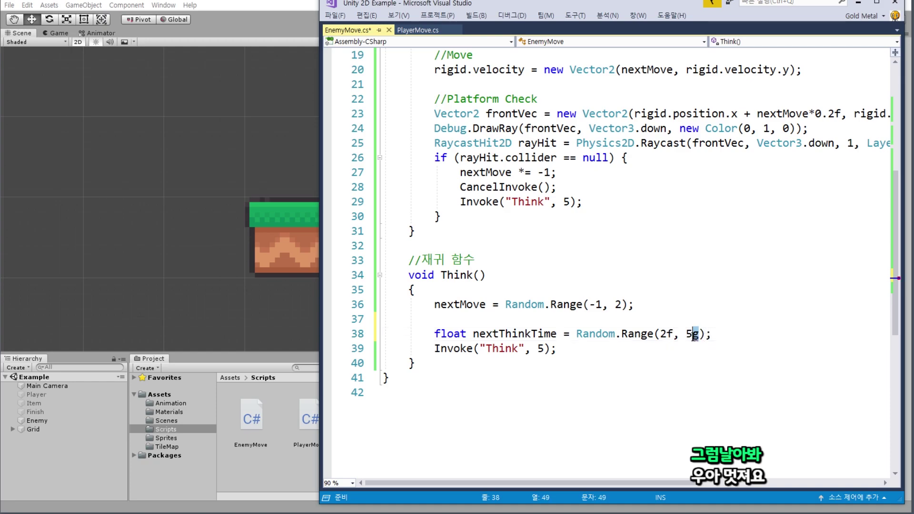
{"action": "key", "text": "BackSpace"}
{"action": "type", "text": "f"}
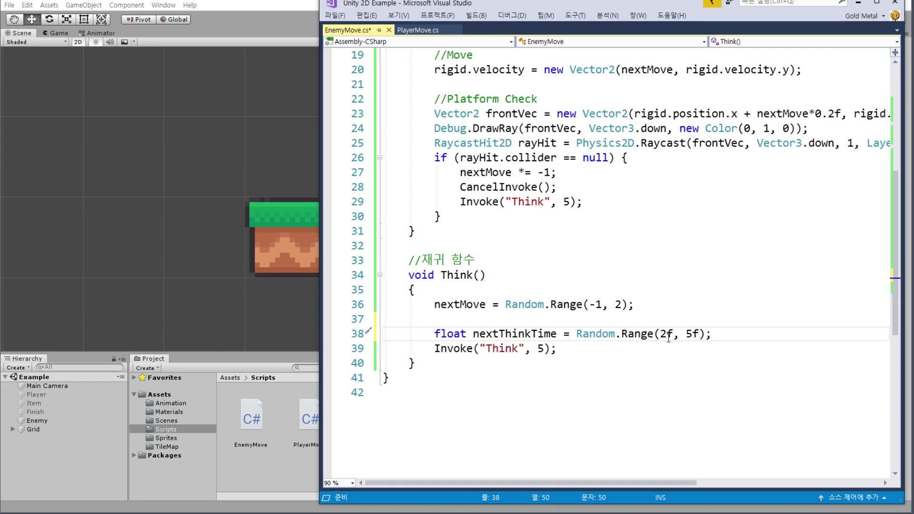
{"action": "left_click_drag", "start_coordinate": [667, 335], "coordinate": [674, 335]}
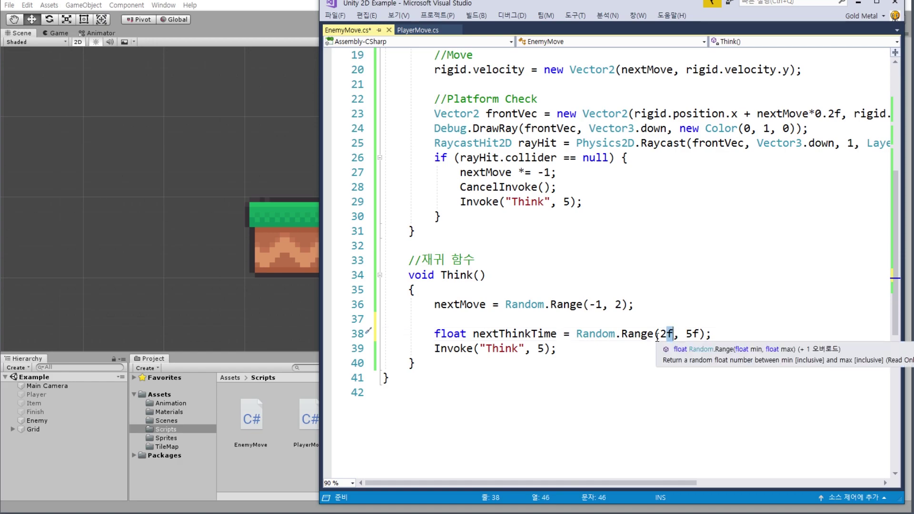
Replace Invoke's 5-second delay with nextThinkTime, save EnemyMove, and return to Unity
{"action": "double_click", "coordinate": [520, 334]}
{"action": "key", "text": "ctrl+c"}
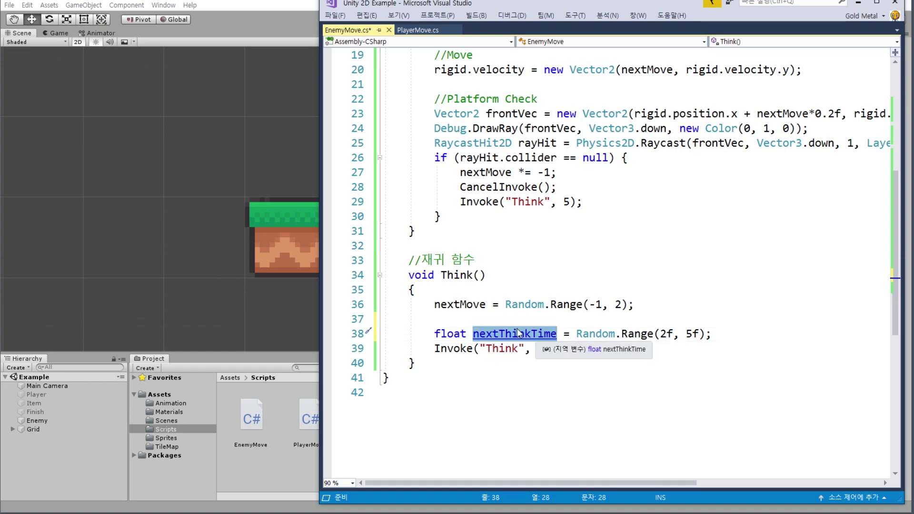
{"action": "double_click", "coordinate": [553, 348]}
{"action": "key", "text": "ctrl+v"}
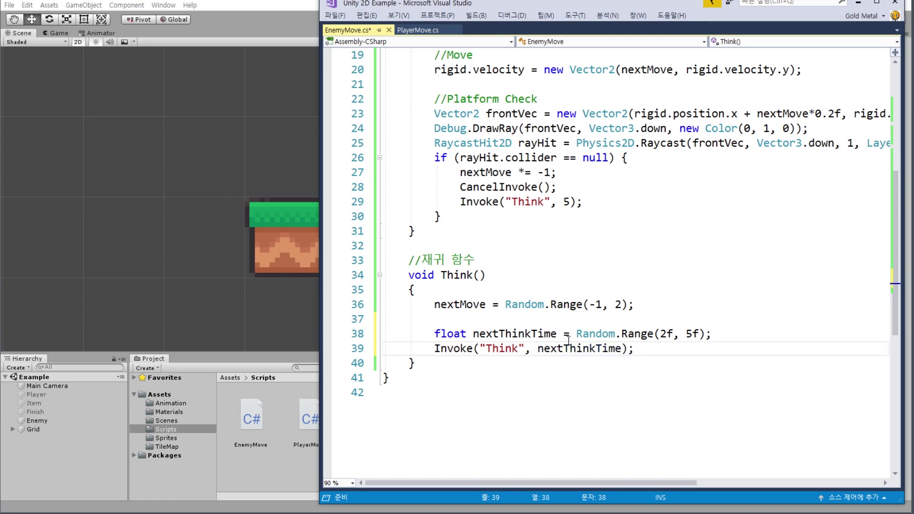
{"action": "key", "text": "ctrl+s"}
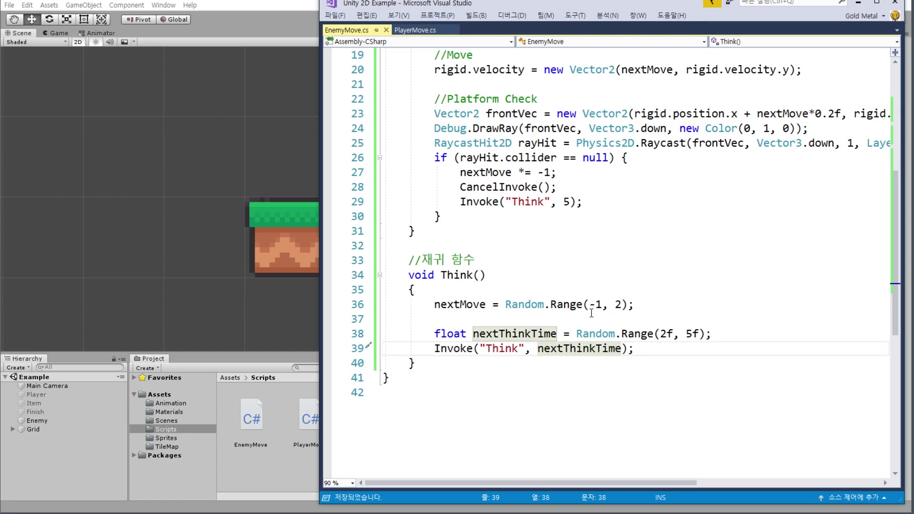
{"action": "left_click", "coordinate": [502, 276]}
{"action": "scroll", "coordinate": [539, 271], "scroll_direction": "up", "scroll_amount": 1}
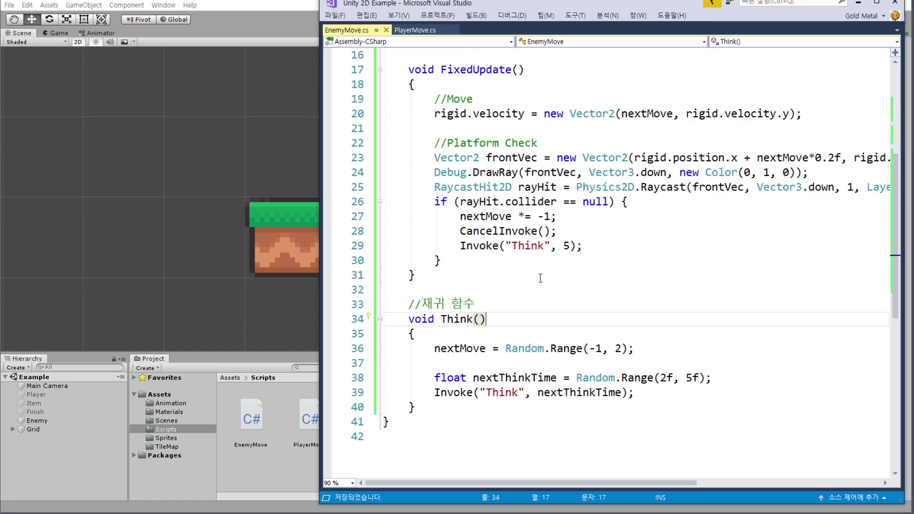
{"action": "left_click", "coordinate": [484, 306]}
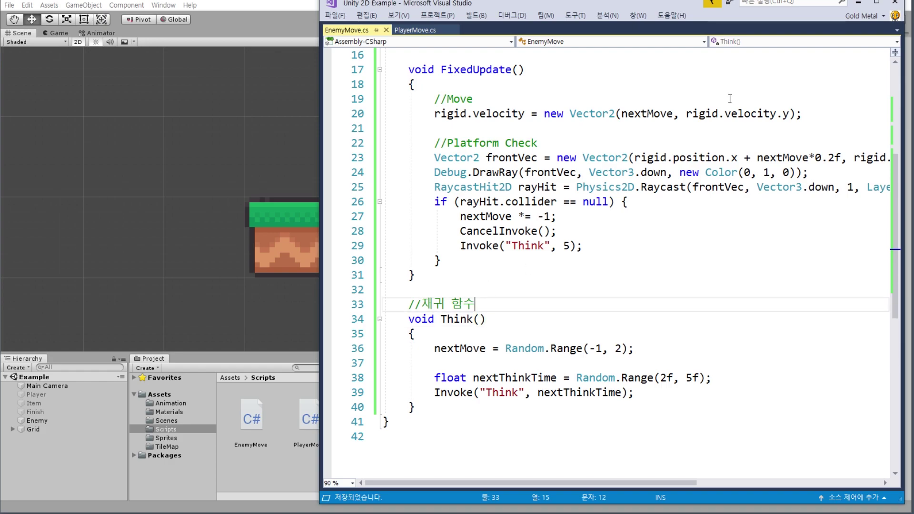
{"action": "left_click", "coordinate": [858, 5]}
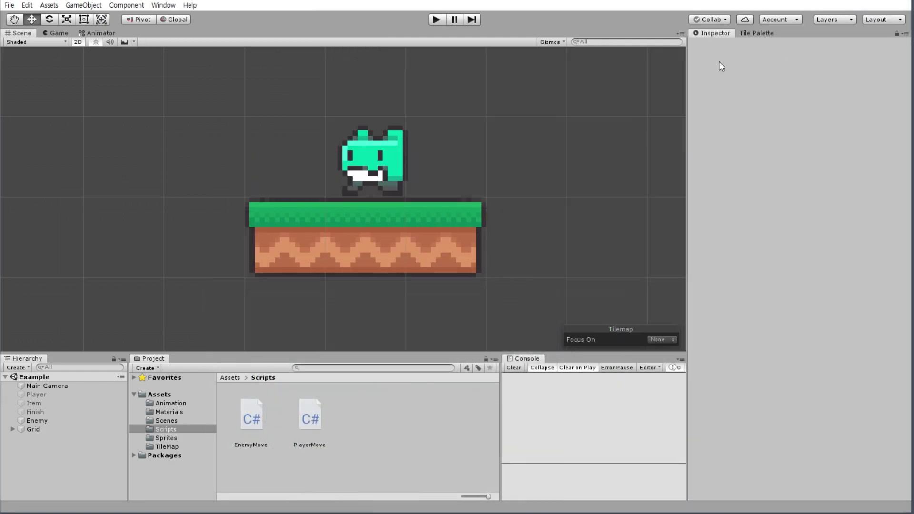
{"action": "left_click", "coordinate": [442, 19]}
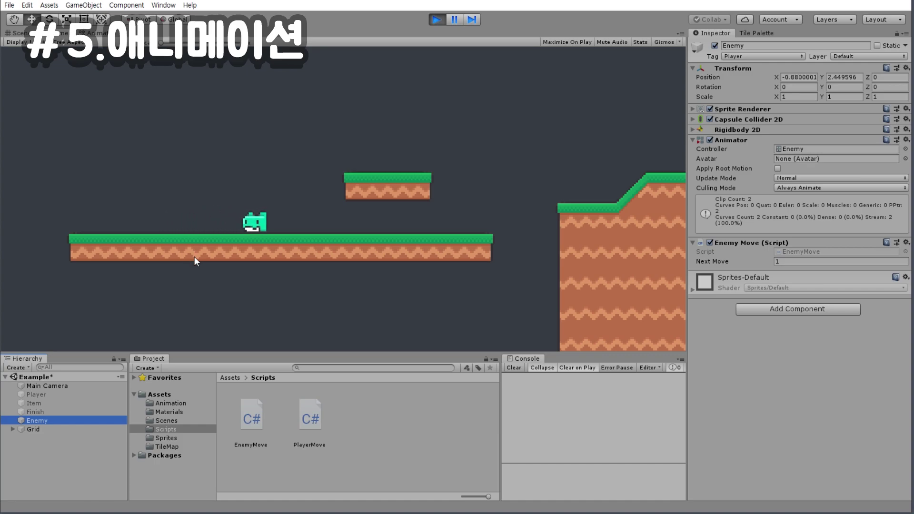
{"action": "left_click", "coordinate": [435, 21]}
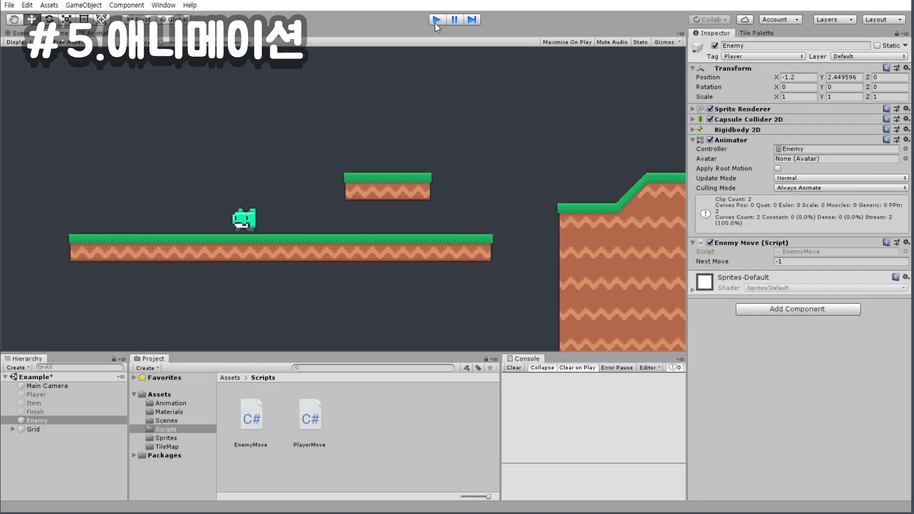
{"action": "scroll", "coordinate": [213, 173], "scroll_direction": "down", "scroll_amount": 1}
Switch to the Enemy's Animator state graph, leaving the parameter types list without adding one
{"action": "scroll", "coordinate": [213, 172], "scroll_direction": "down", "scroll_amount": 2}
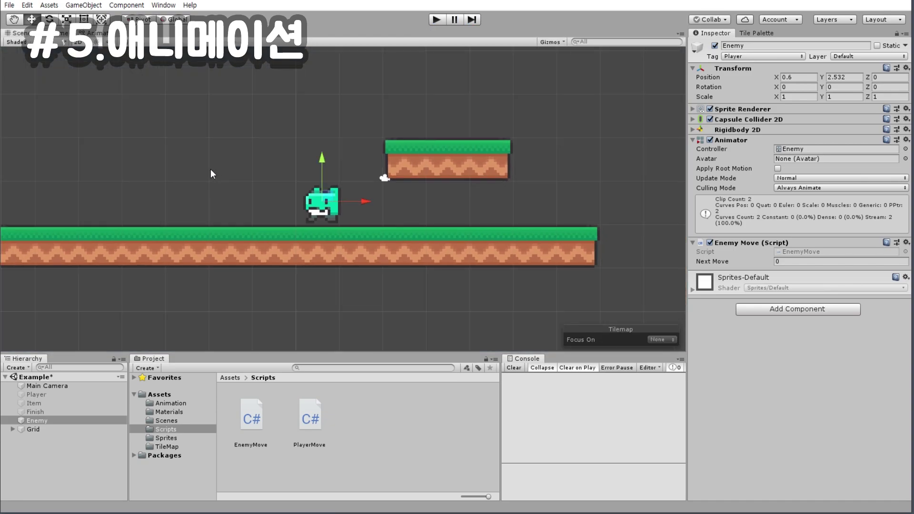
{"action": "left_click_drag", "start_coordinate": [210, 169], "coordinate": [233, 186]}
{"action": "left_click", "coordinate": [97, 33]}
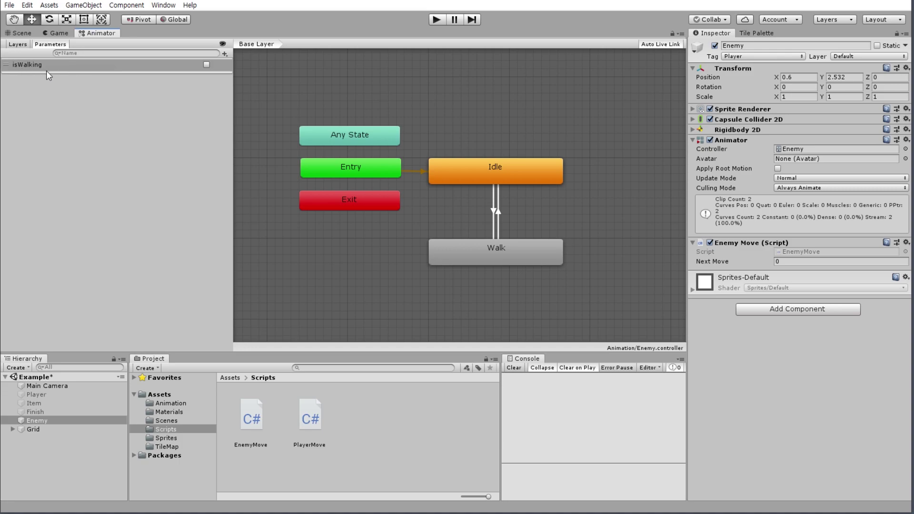
{"action": "left_click", "coordinate": [225, 53]}
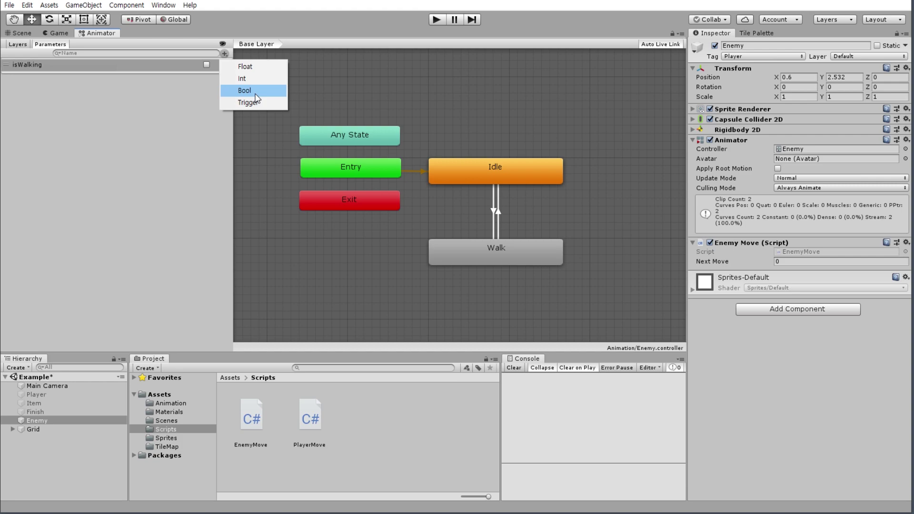
{"action": "left_click", "coordinate": [84, 122]}
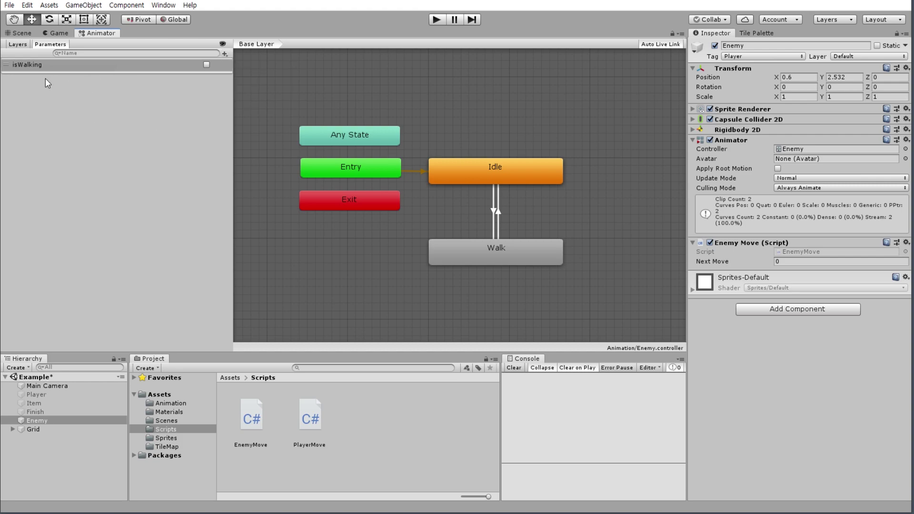
Delete the isWalking parameter and select the Idle-to-Walk transition
{"action": "left_click", "coordinate": [6, 67]}
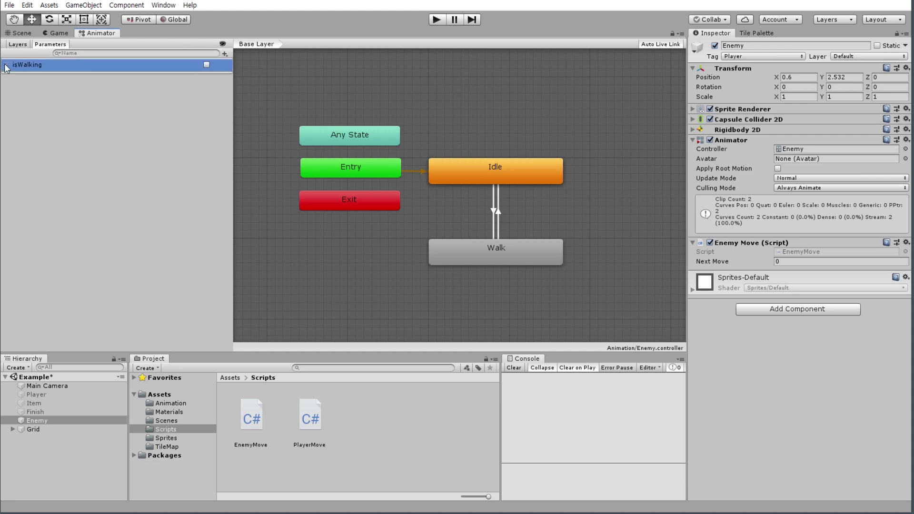
{"action": "left_click", "coordinate": [6, 67]}
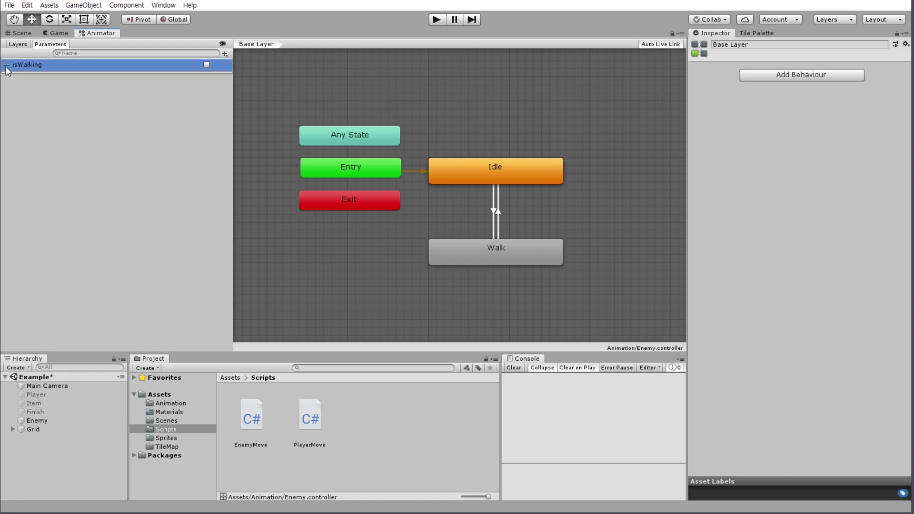
{"action": "key", "text": "Delete"}
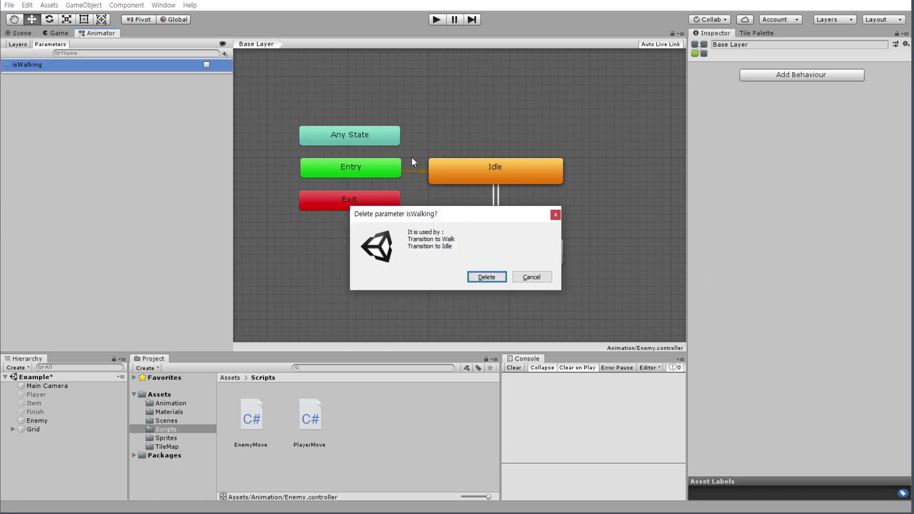
{"action": "left_click", "coordinate": [485, 279]}
{"action": "left_click", "coordinate": [492, 212]}
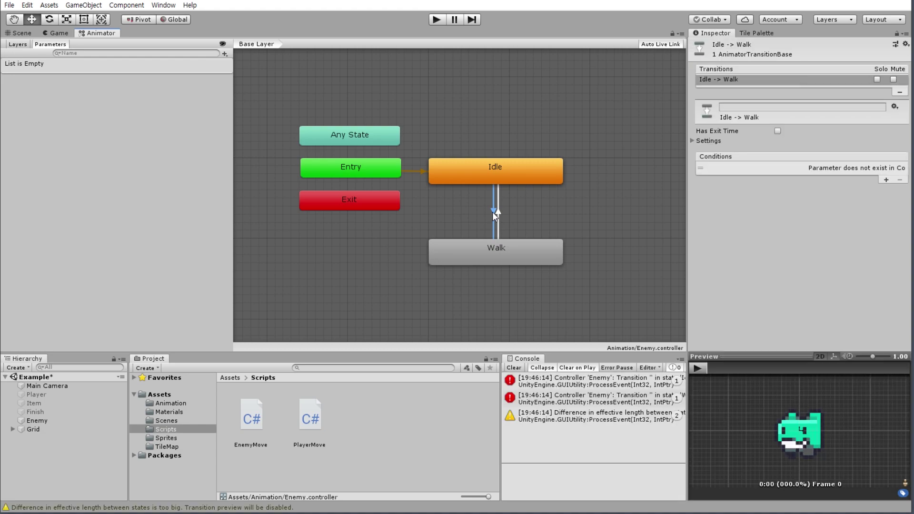
Add an Int parameter named WalkSpeed to the Enemy animator
{"action": "left_click", "coordinate": [515, 368]}
{"action": "left_click", "coordinate": [228, 56]}
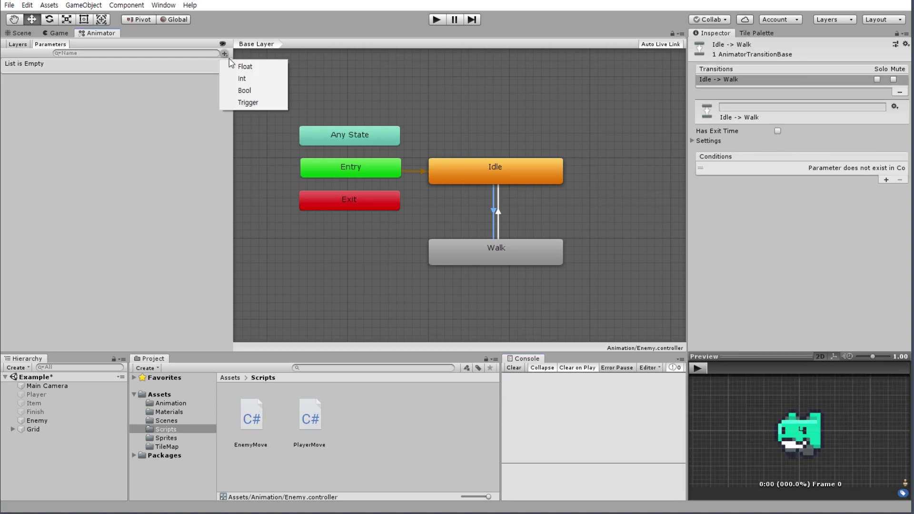
{"action": "left_click", "coordinate": [254, 82]}
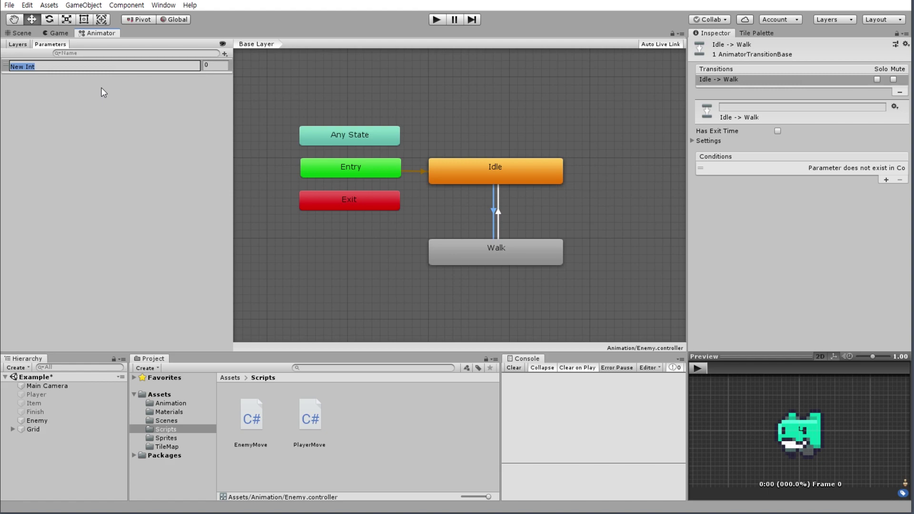
{"action": "type", "text": "Walk"}
{"action": "type", "text": "Spe"}
{"action": "type", "text": "ed"}
{"action": "key", "text": "Return"}
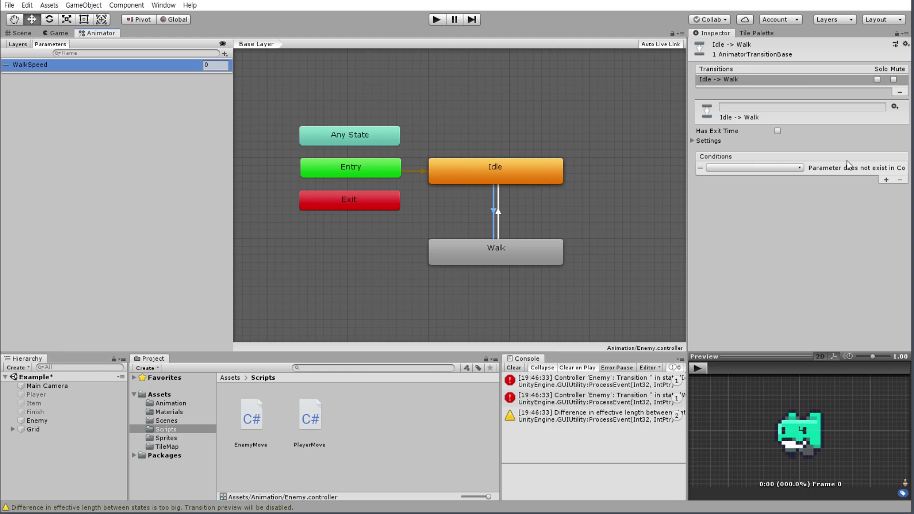
Give the Idle → Walk transition a single WalkSpeed condition, removing the duplicate row
{"action": "left_click", "coordinate": [516, 366]}
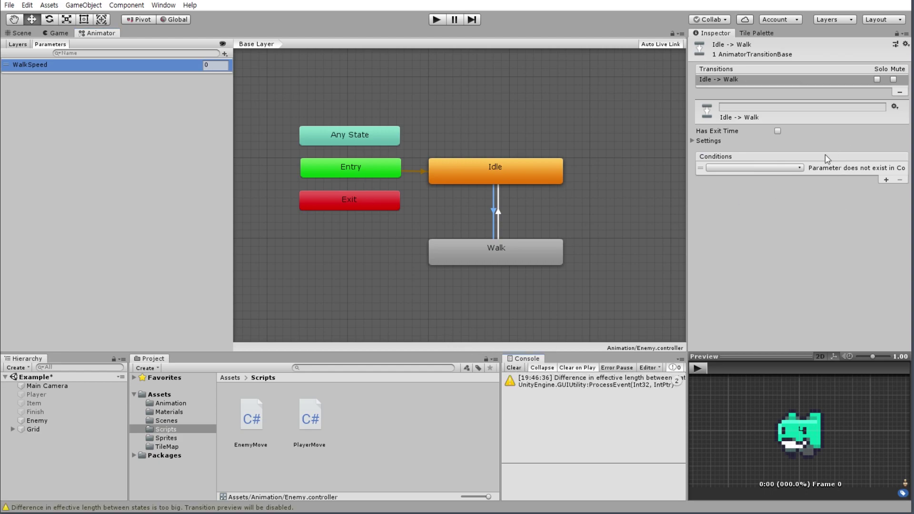
{"action": "left_click", "coordinate": [885, 180]}
{"action": "left_click", "coordinate": [761, 179]}
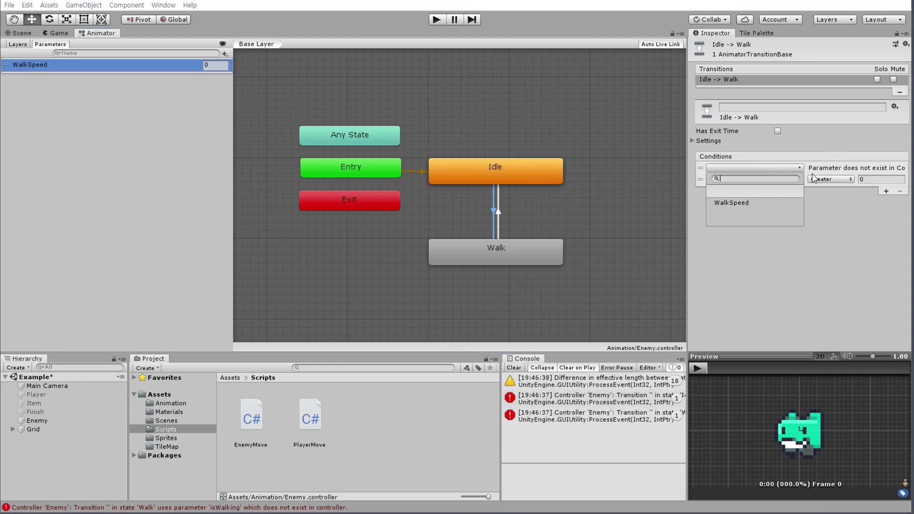
{"action": "left_click", "coordinate": [820, 203]}
{"action": "left_click", "coordinate": [752, 167]}
{"action": "left_click", "coordinate": [735, 202]}
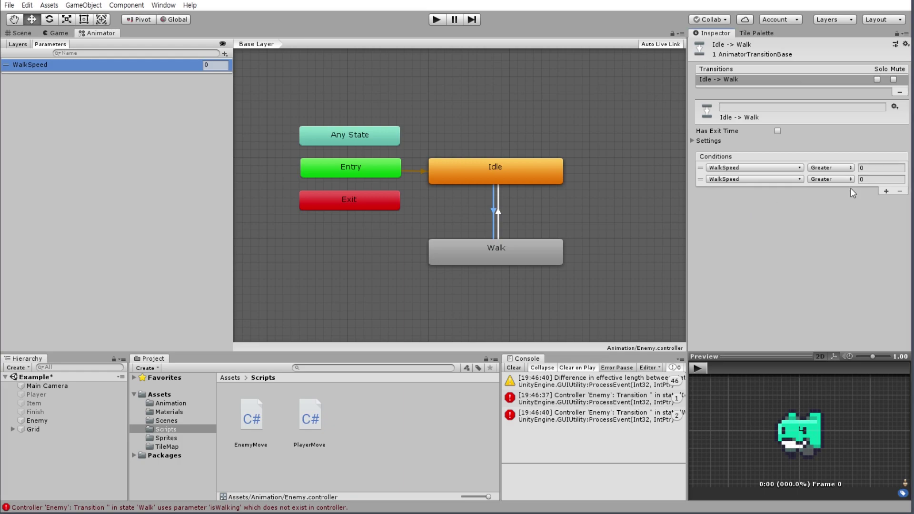
{"action": "left_click", "coordinate": [700, 179]}
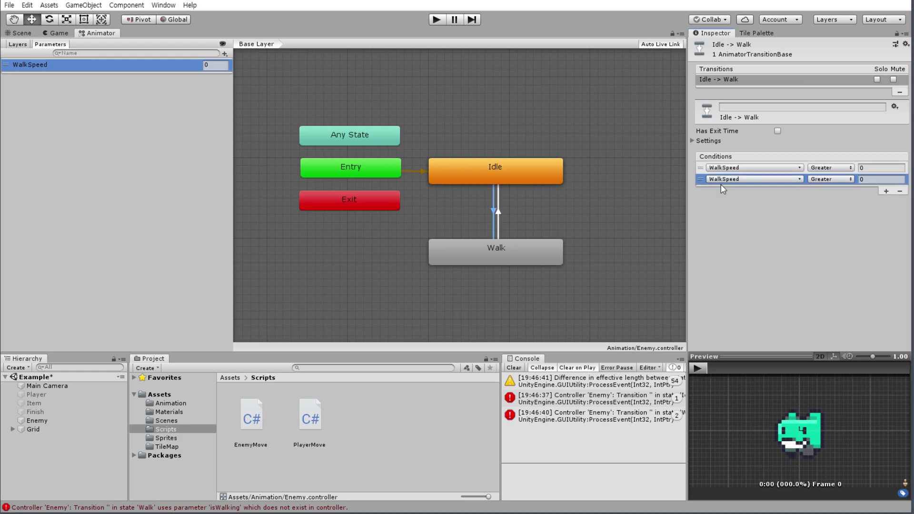
{"action": "left_click", "coordinate": [900, 191]}
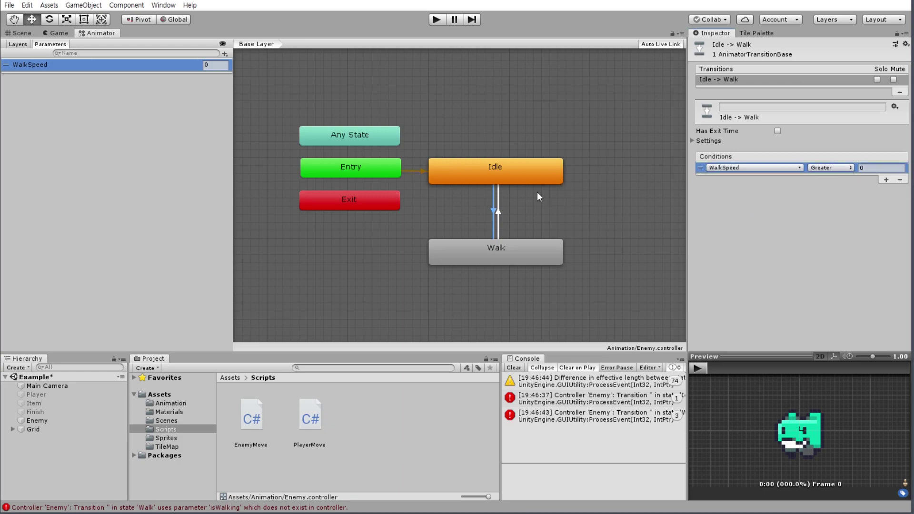
Set the Walk → Idle condition's parameter to WalkSpeed and clear the console warnings
{"action": "left_click", "coordinate": [498, 210]}
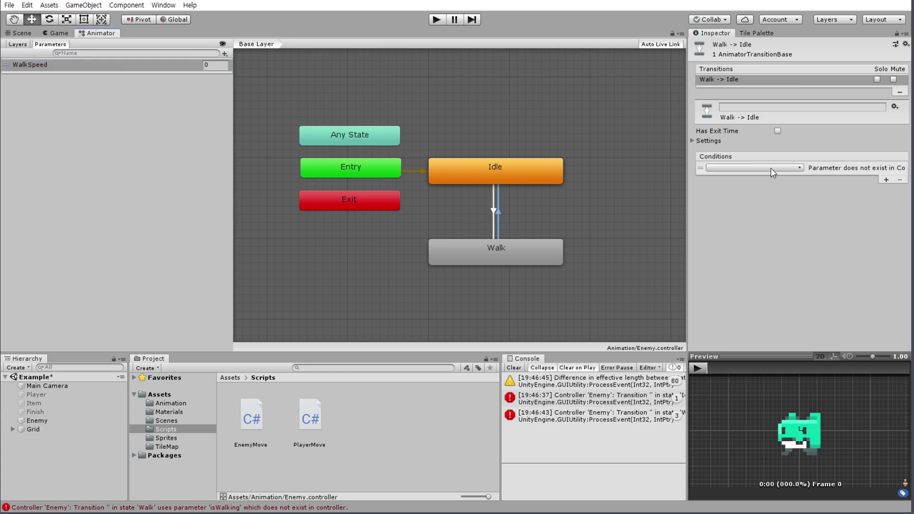
{"action": "left_click", "coordinate": [770, 168]}
{"action": "left_click", "coordinate": [733, 202]}
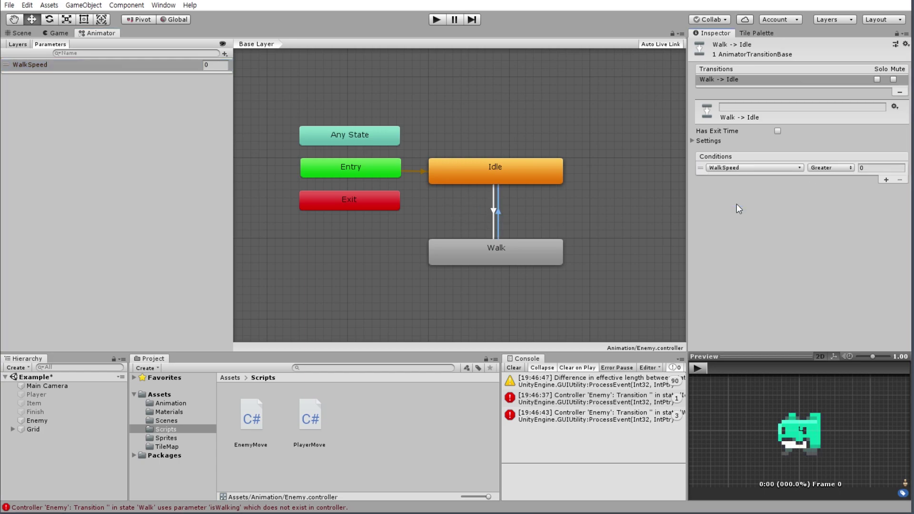
{"action": "left_click", "coordinate": [492, 211]}
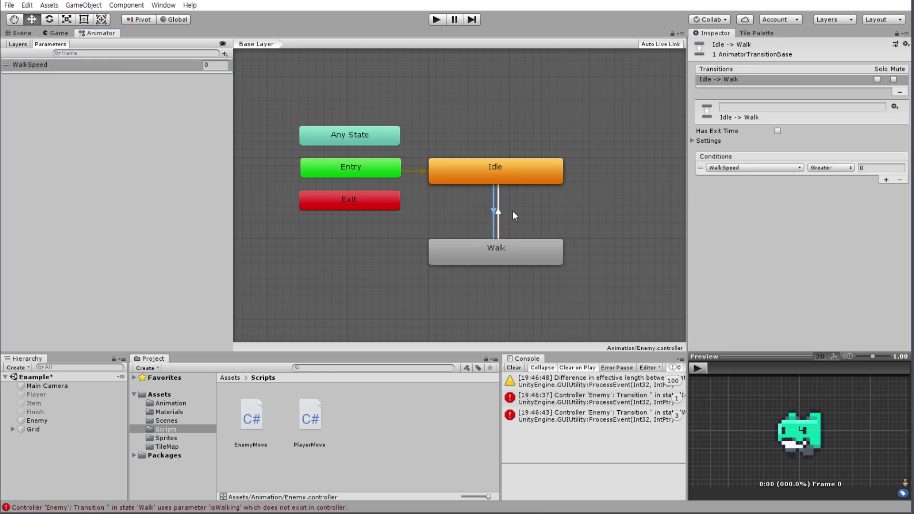
{"action": "left_click", "coordinate": [518, 368]}
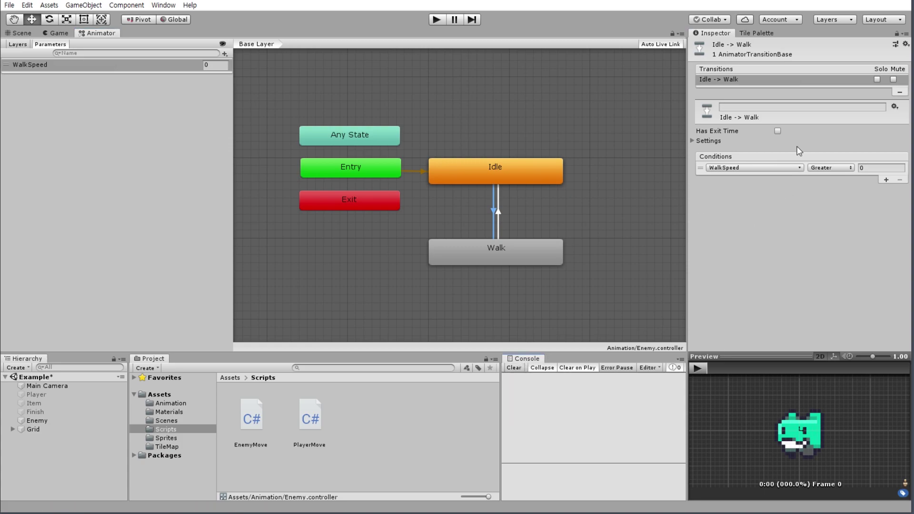
{"action": "left_click", "coordinate": [518, 368]}
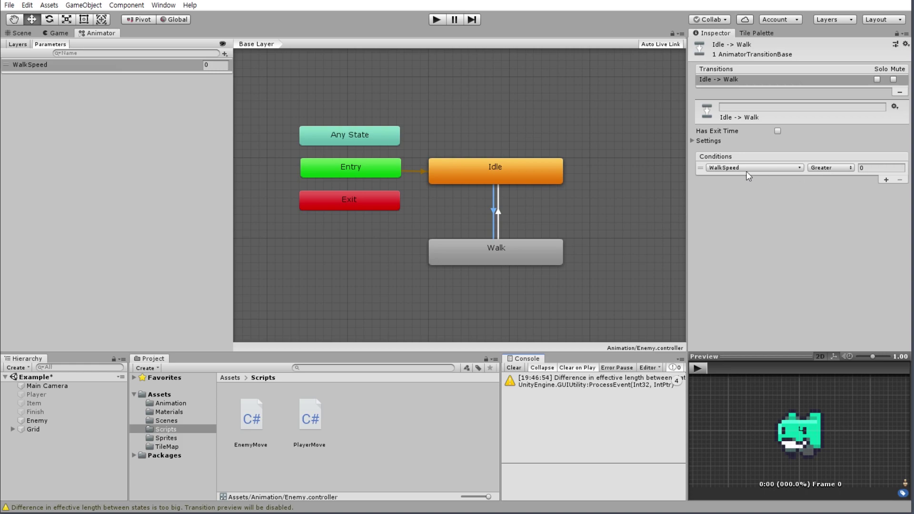
Set the Idle → Walk condition to WalkSpeed NotEqual 0
{"action": "left_click", "coordinate": [837, 170]}
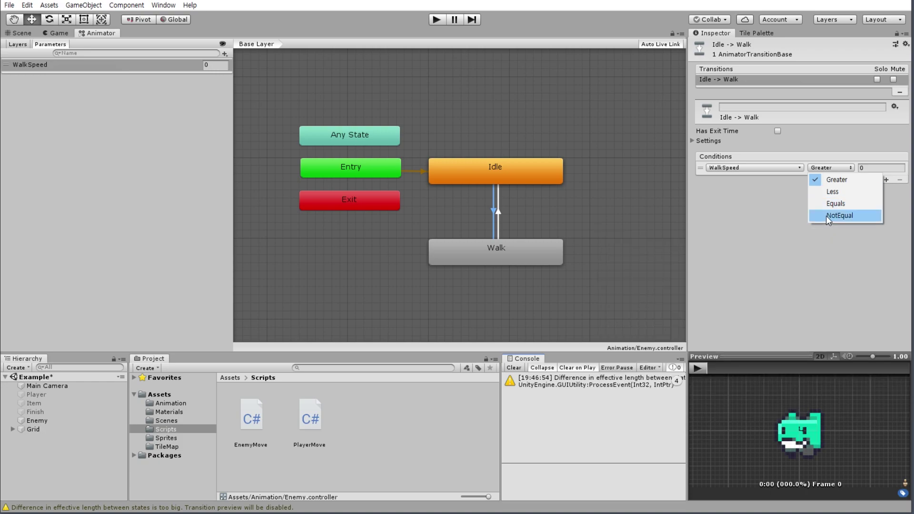
{"action": "left_click", "coordinate": [851, 216]}
{"action": "left_click", "coordinate": [876, 167]}
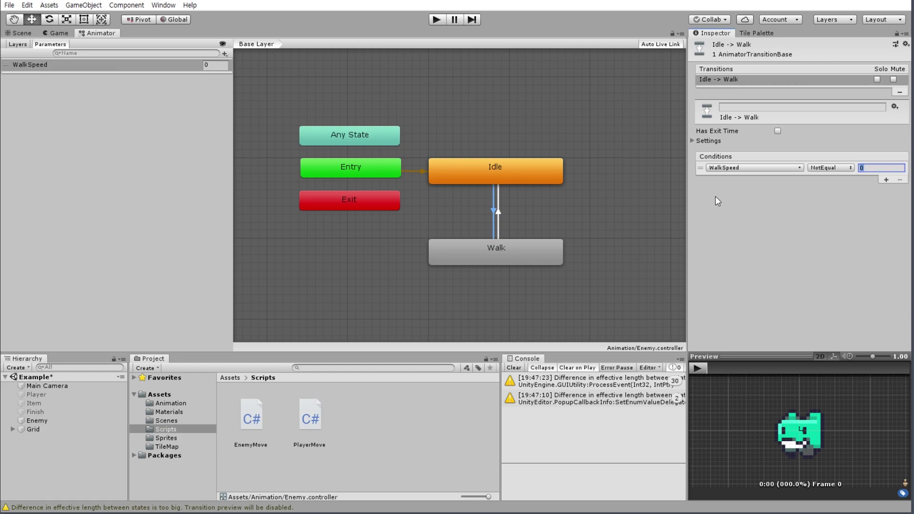
Set the Walk → Idle condition to WalkSpeed Equals 0
{"action": "right_click", "coordinate": [501, 247]}
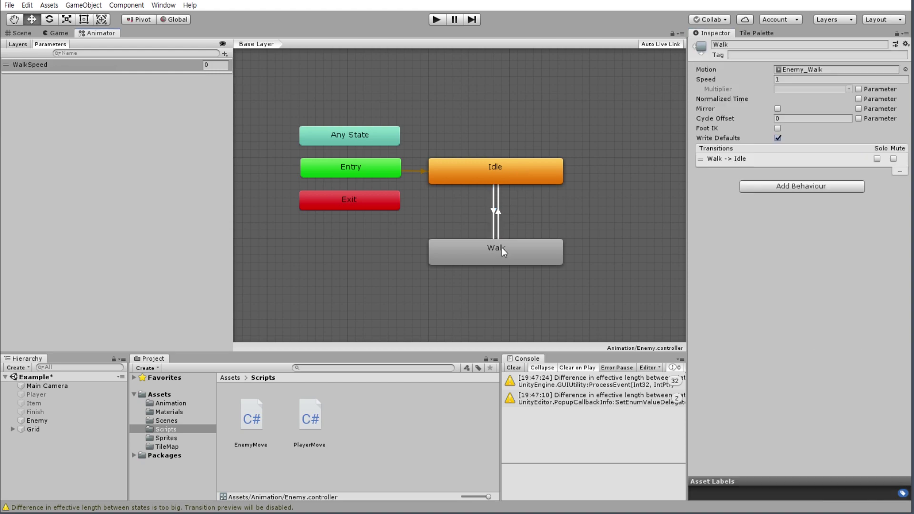
{"action": "left_click", "coordinate": [472, 249]}
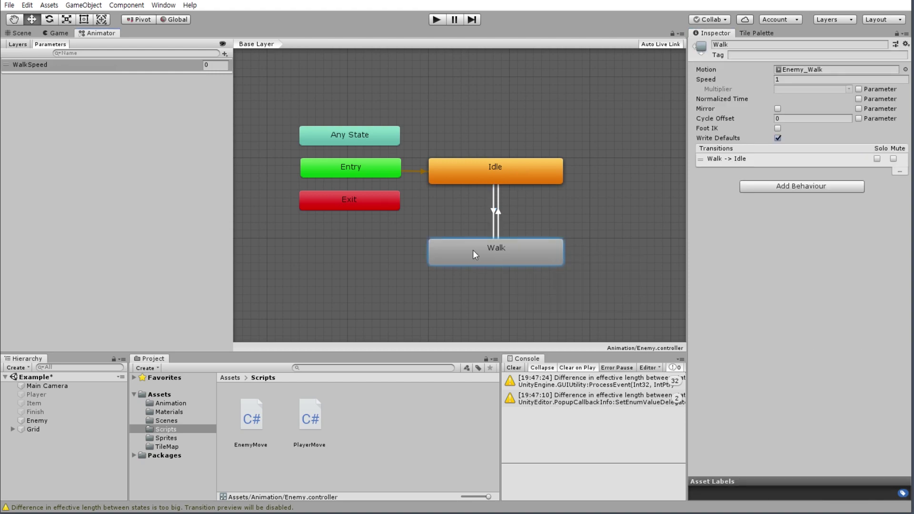
{"action": "left_click", "coordinate": [502, 212]}
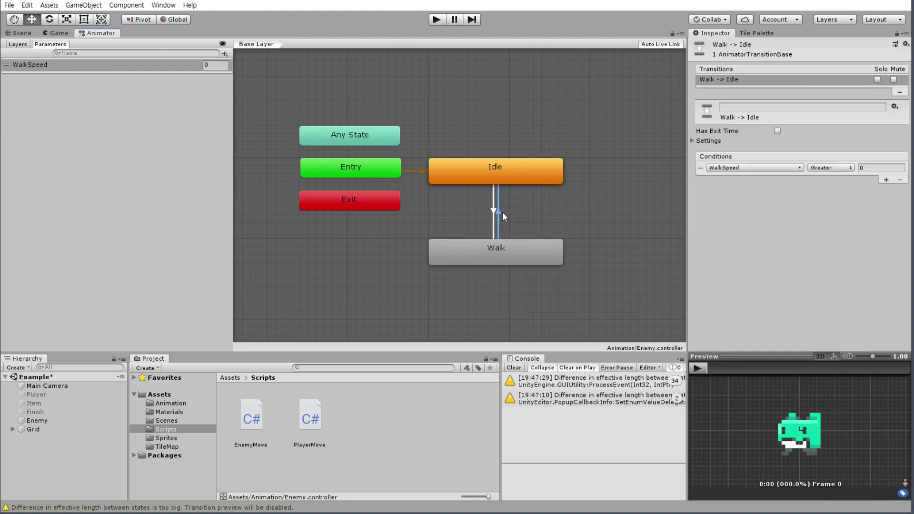
{"action": "left_click", "coordinate": [831, 168]}
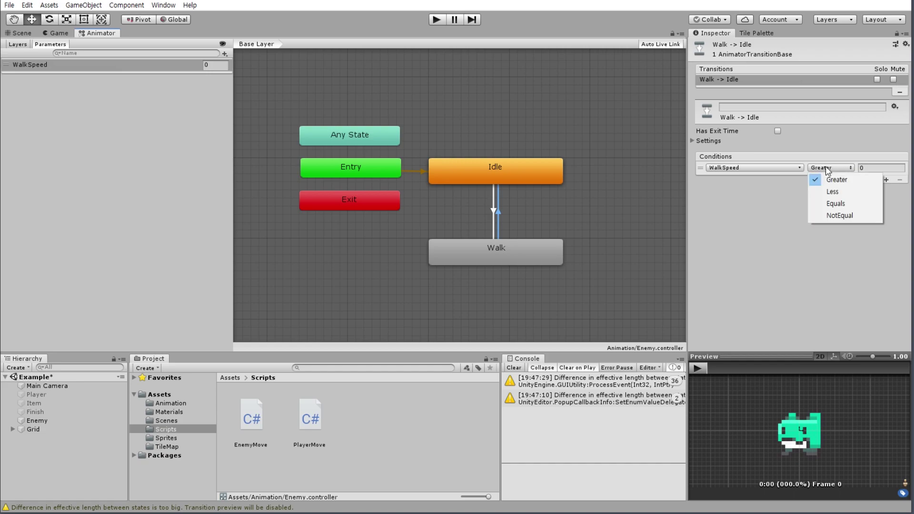
{"action": "left_click", "coordinate": [851, 204]}
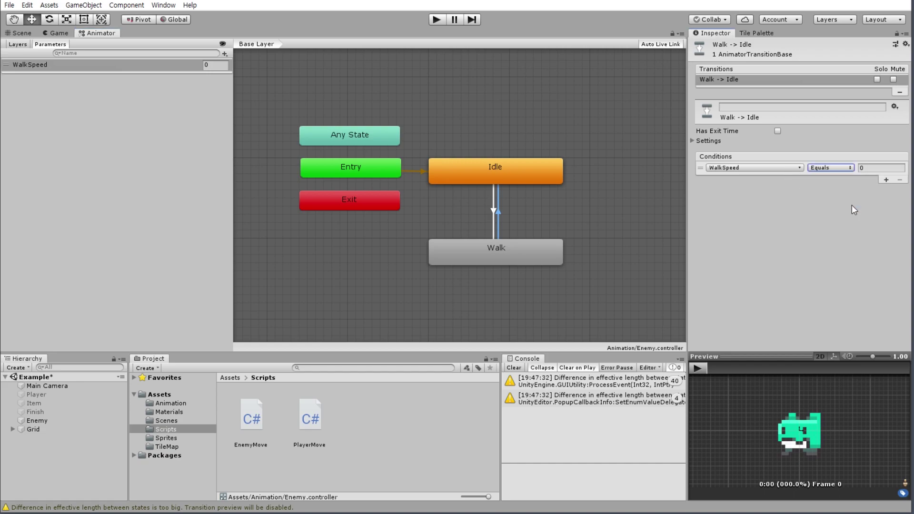
Compare the Idle → Walk and Walk → Idle transition conditions
{"action": "left_click", "coordinate": [498, 174]}
{"action": "left_click", "coordinate": [493, 210]}
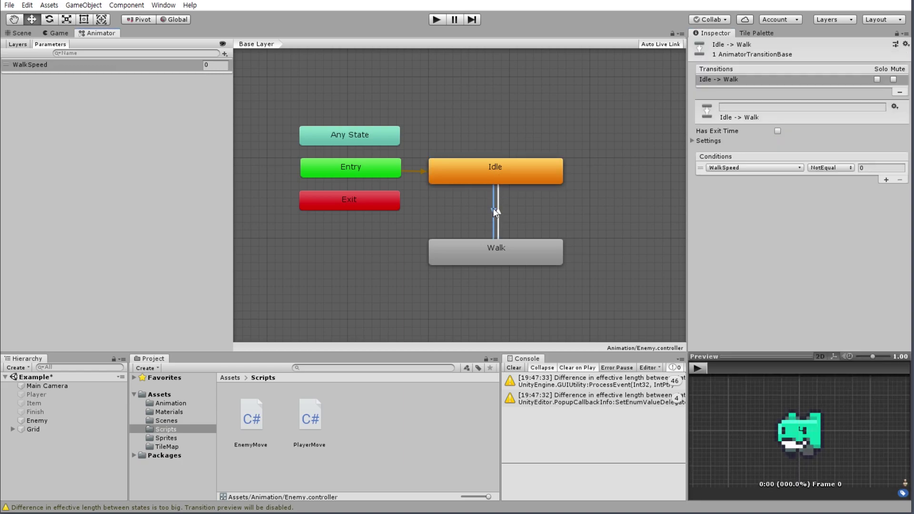
{"action": "left_click", "coordinate": [492, 210]}
{"action": "left_click", "coordinate": [501, 212]}
{"action": "left_click", "coordinate": [495, 211]}
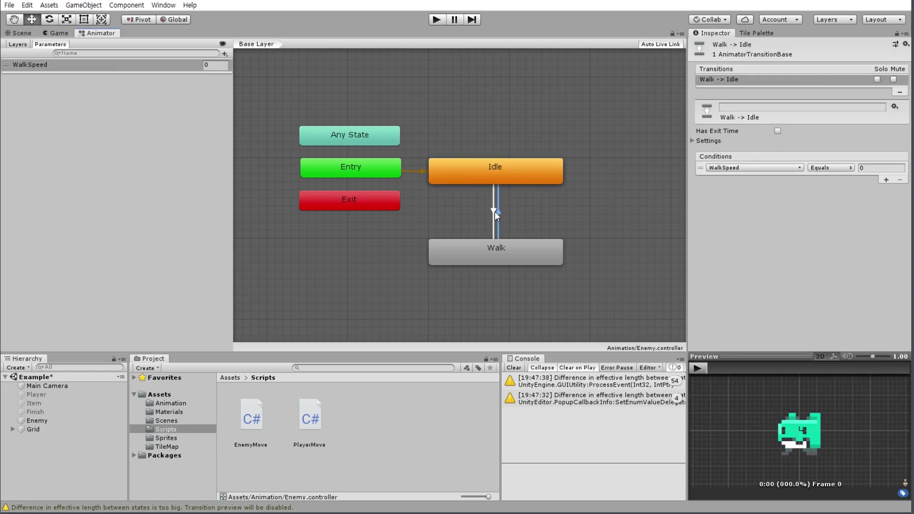
{"action": "left_click", "coordinate": [492, 210]}
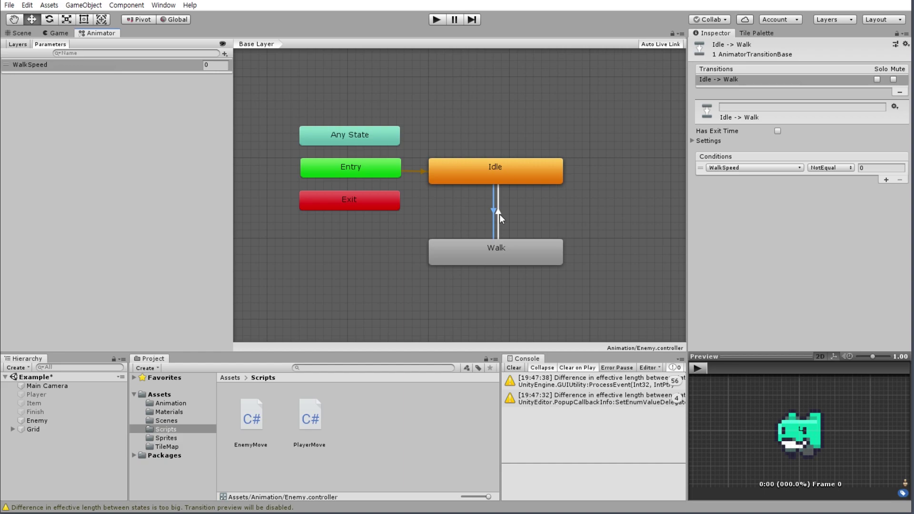
Review EnemyMove.cs, highlighting Think(), nextMove and the Random.Range(-1, 2) call
{"action": "key", "text": "alt+Tab"}
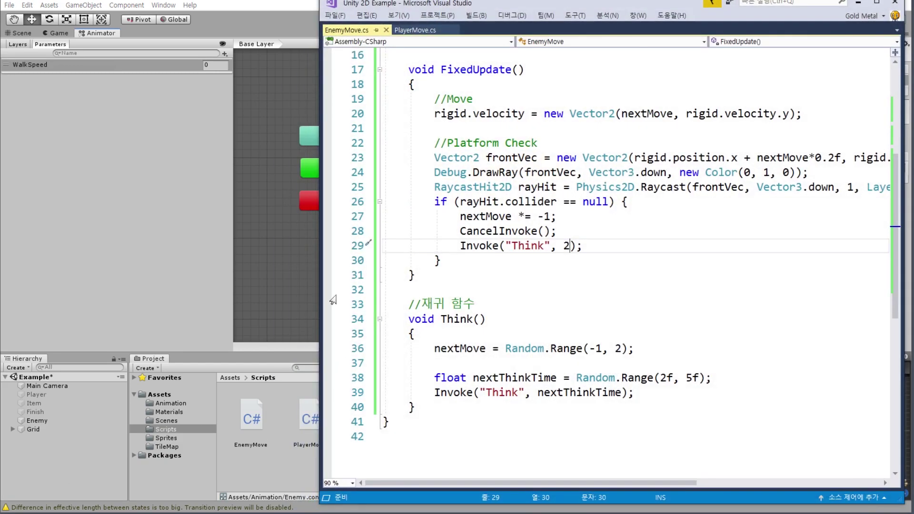
{"action": "left_click_drag", "start_coordinate": [422, 115], "coordinate": [442, 260]}
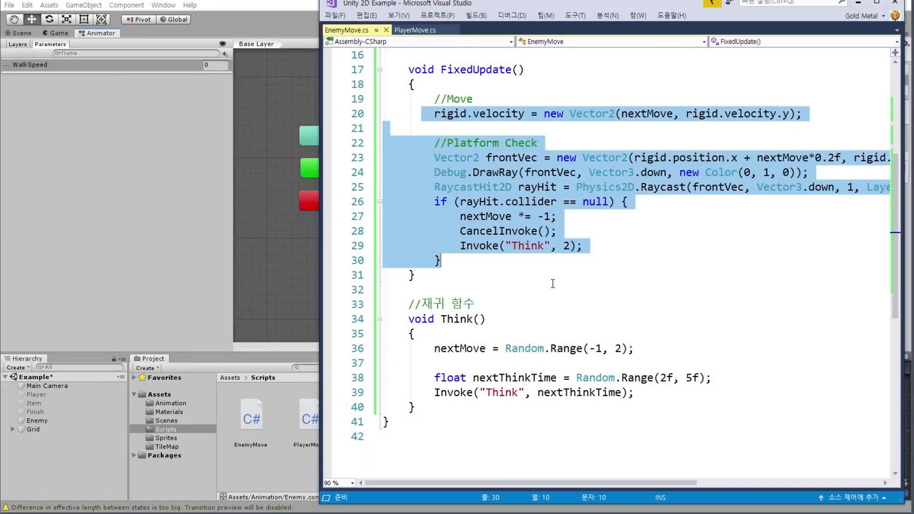
{"action": "left_click", "coordinate": [464, 320]}
{"action": "left_click_drag", "start_coordinate": [434, 320], "coordinate": [471, 322]}
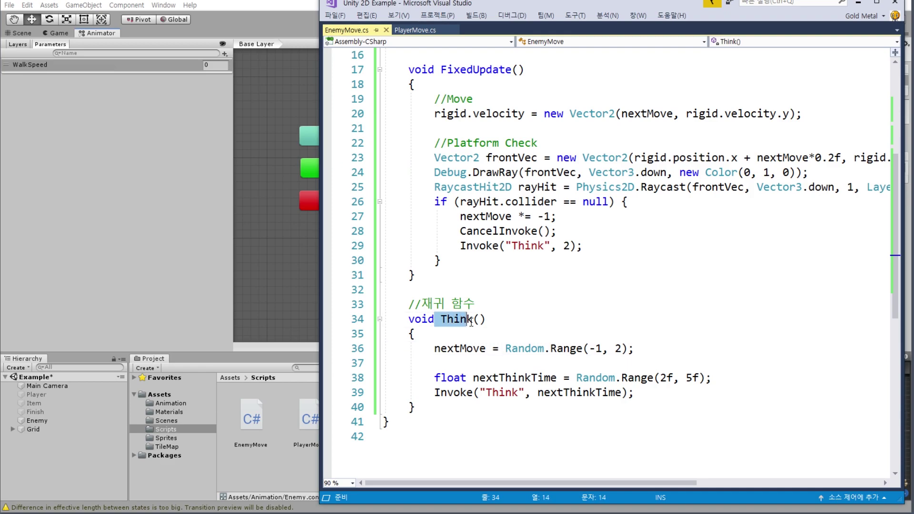
{"action": "left_click", "coordinate": [486, 319]}
{"action": "scroll", "coordinate": [490, 318], "scroll_direction": "down", "scroll_amount": 1}
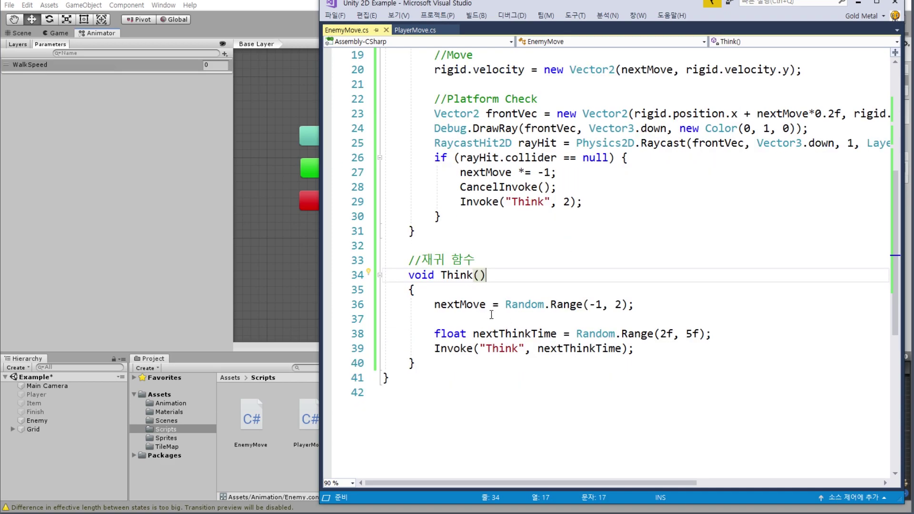
{"action": "double_click", "coordinate": [459, 304]}
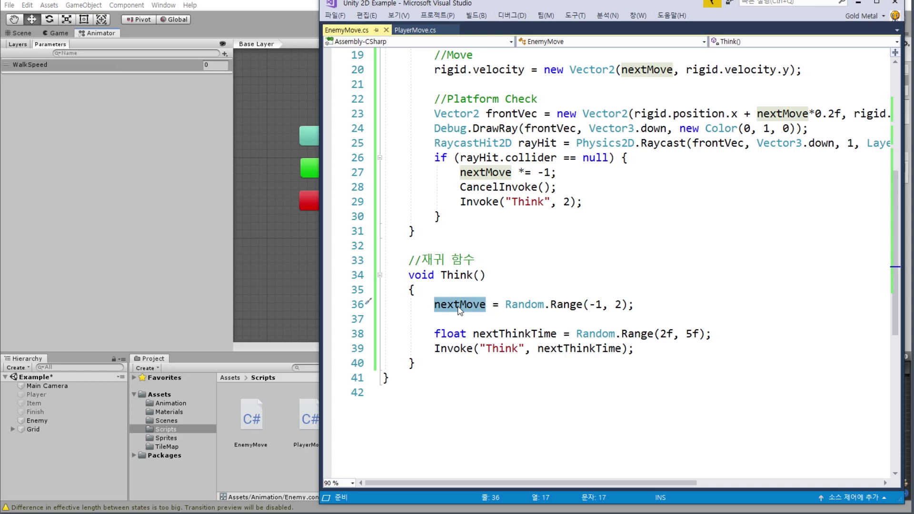
{"action": "left_click_drag", "start_coordinate": [441, 275], "coordinate": [486, 275]}
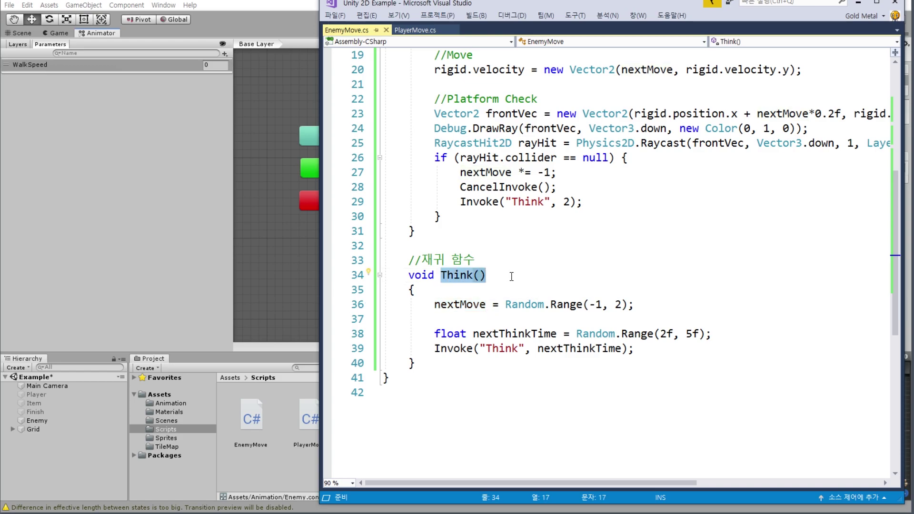
{"action": "left_click", "coordinate": [511, 276]}
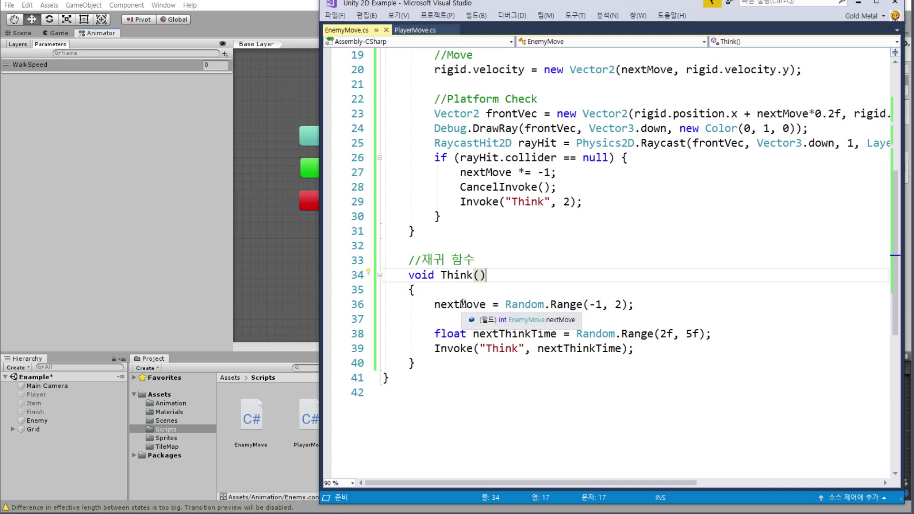
{"action": "double_click", "coordinate": [459, 304]}
{"action": "left_click_drag", "start_coordinate": [505, 304], "coordinate": [628, 307]}
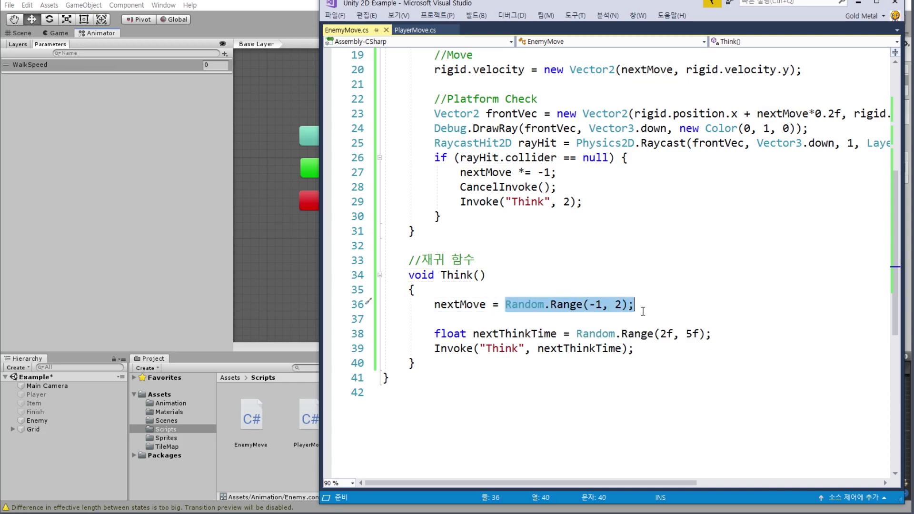
{"action": "left_click", "coordinate": [598, 318]}
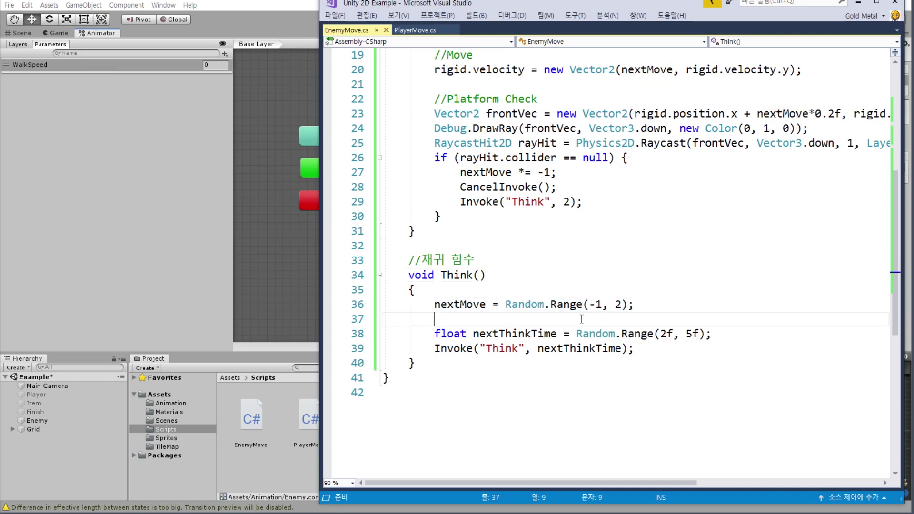
Add a blank line after Think's Invoke line and declare 'Animator anim;' below 'Rigidbody2D rigid;'
{"action": "left_click", "coordinate": [649, 348]}
{"action": "key", "text": "Return"}
{"action": "key", "text": "Return"}
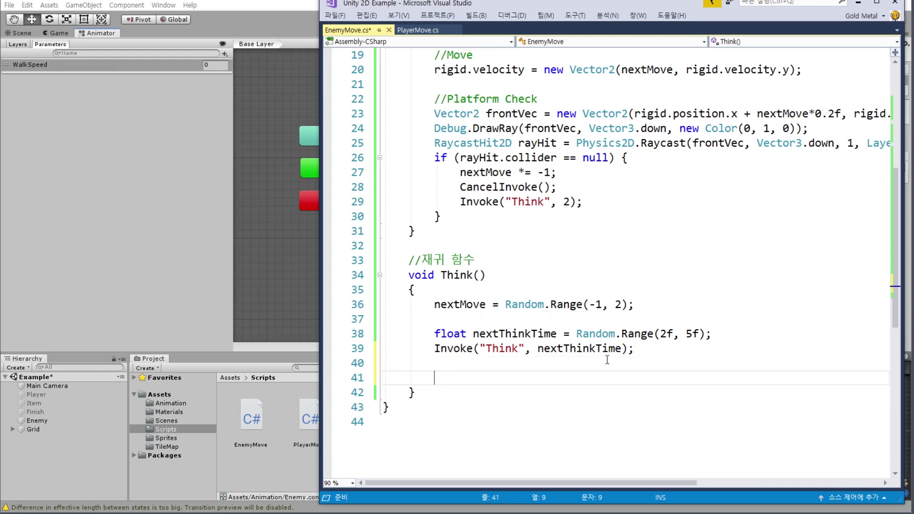
{"action": "scroll", "coordinate": [548, 342], "scroll_direction": "up", "scroll_amount": 6}
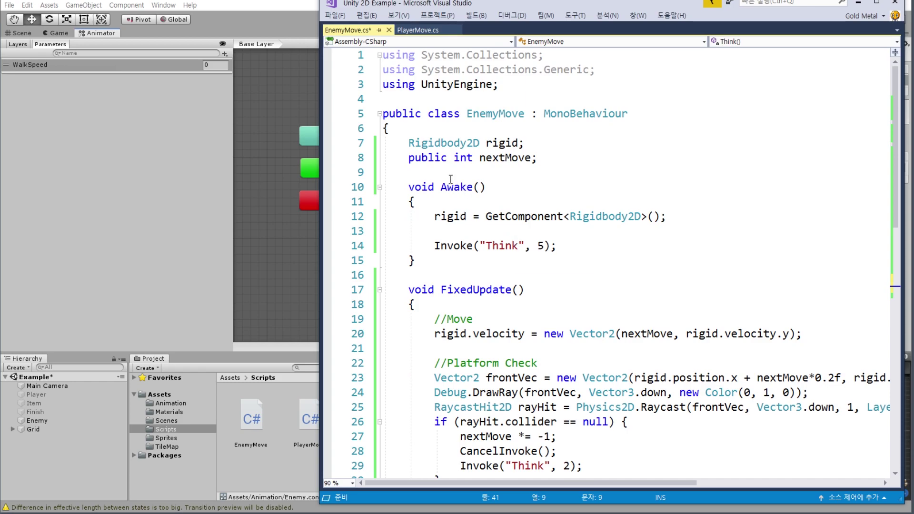
{"action": "left_click", "coordinate": [537, 139]}
{"action": "key", "text": "Return"}
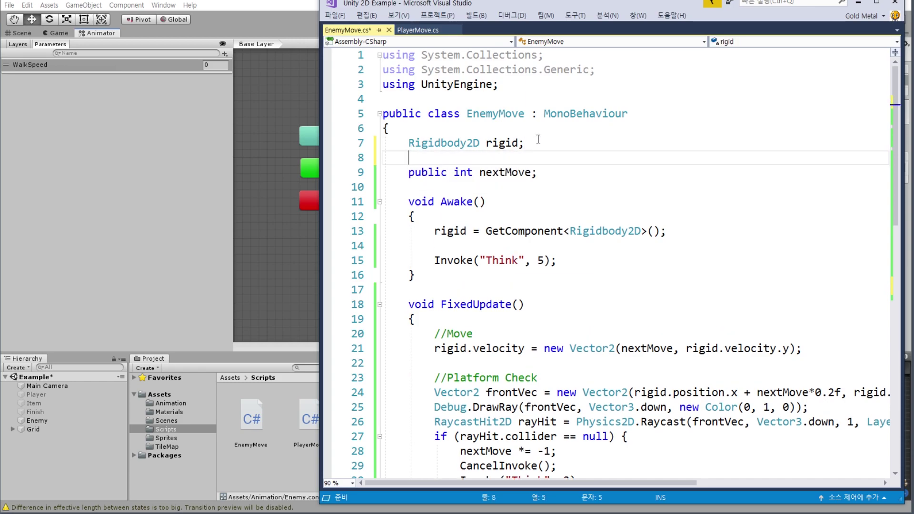
Declare an 'Animator anim;' field and add an anim GetComponent line in Awake
{"action": "type", "text": "Animator anim;"}
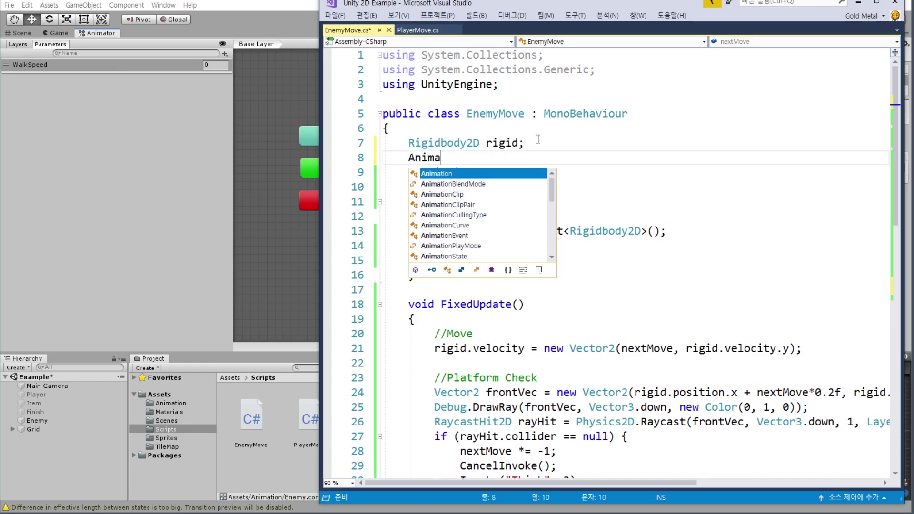
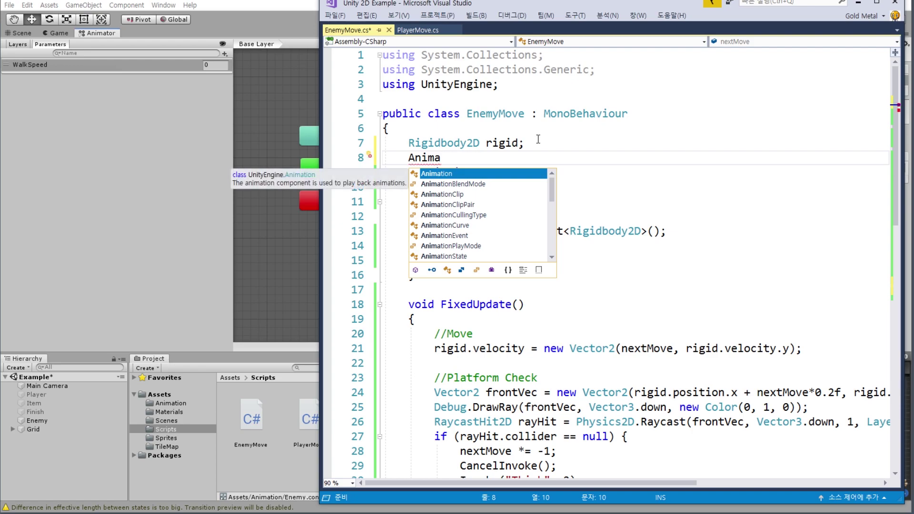
Add a blank line after Think's Invoke line and declare 'Animator anim;' below 'Rigidbody2D rigid;'
Declare an 'Animator anim;' field and add an anim GetComponent line in Awake
{"action": "type", "text": "tor "}
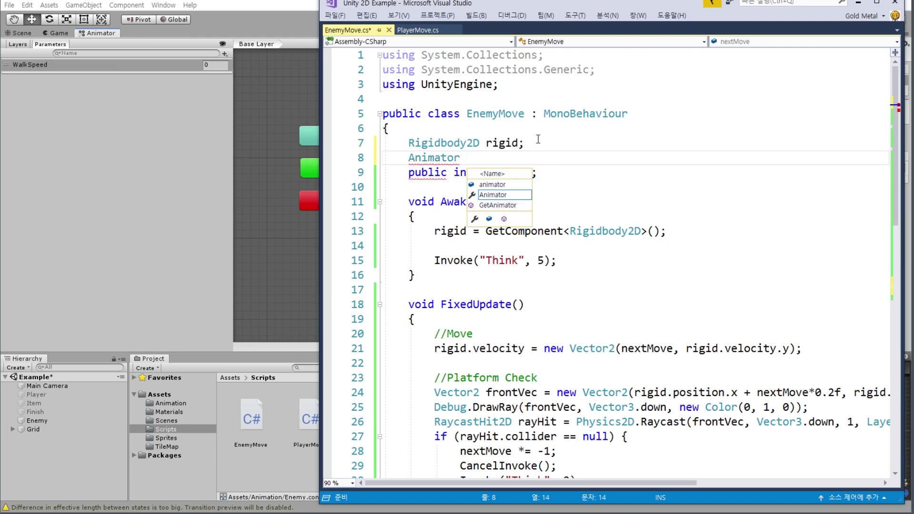
{"action": "type", "text": "anim"}
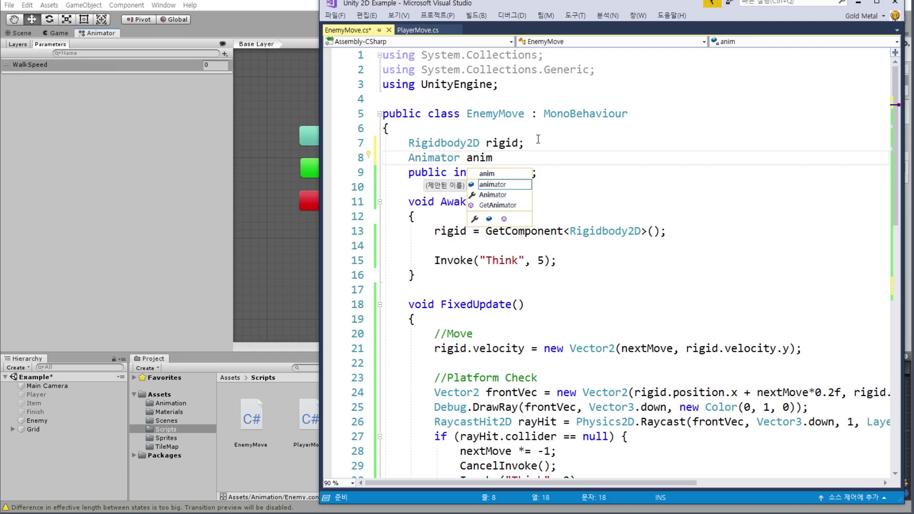
{"action": "type", "text": ";"}
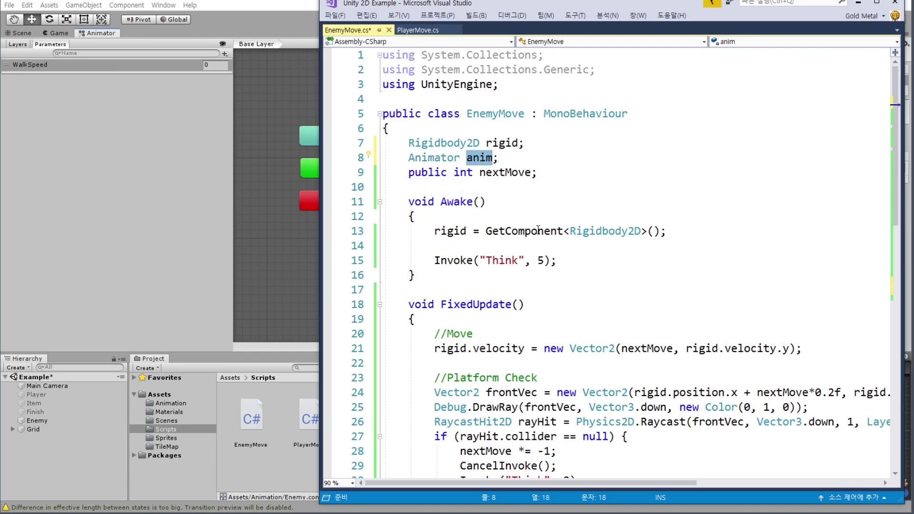
{"action": "scroll", "coordinate": [538, 230], "scroll_direction": "down", "scroll_amount": 3}
{"action": "left_click", "coordinate": [481, 114]}
{"action": "type", "text": "anim"}
{"action": "mouse_move", "coordinate": [466, 99]}
{"action": "left_mouse_down"}
{"action": "mouse_move", "coordinate": [705, 89]}
{"action": "mouse_move", "coordinate": [706, 99]}
{"action": "left_mouse_up"}
{"action": "key", "text": "ctrl+c"}
{"action": "left_click", "coordinate": [460, 114]}
{"action": "key", "text": "ctrl+v"}
{"action": "scroll", "coordinate": [442, 161], "scroll_direction": "up", "scroll_amount": 3}
Change the copied GetComponent type from Rigidbody2D to Animator for anim
{"action": "left_click", "coordinate": [442, 161]}
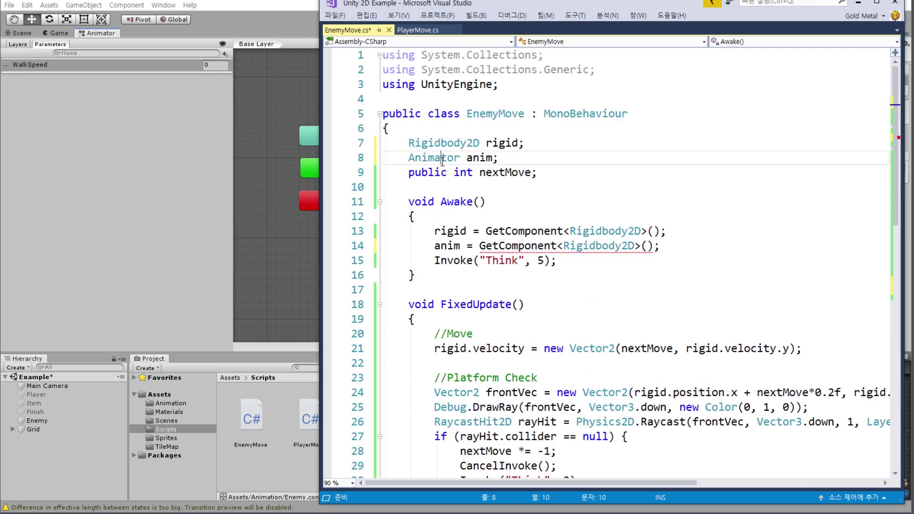
{"action": "double_click", "coordinate": [442, 160]}
{"action": "key", "text": "ctrl+c"}
{"action": "double_click", "coordinate": [602, 246]}
{"action": "key", "text": "ctrl+v"}
{"action": "left_click", "coordinate": [443, 246]}
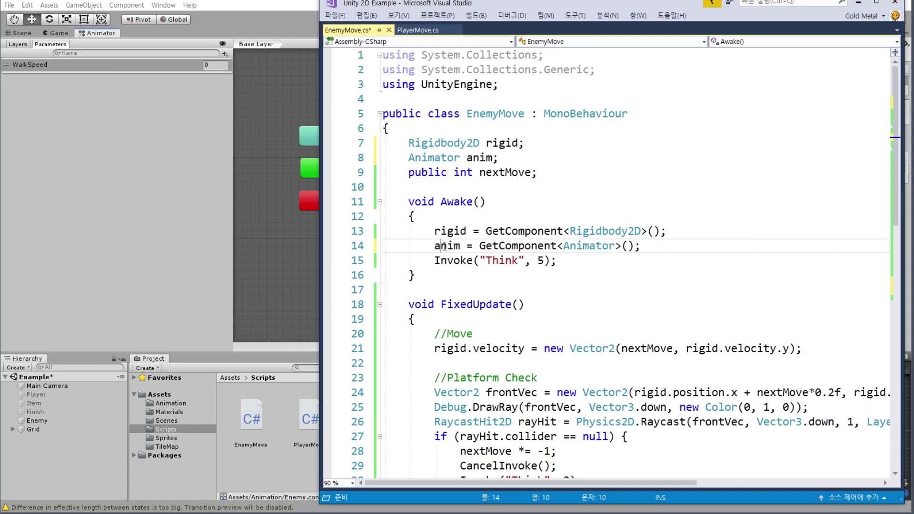
{"action": "double_click", "coordinate": [443, 246]}
At the end of Think(), start anim.SetInteger with the "WalkSpeed" parameter
{"action": "scroll", "coordinate": [457, 245], "scroll_direction": "down", "scroll_amount": 3}
{"action": "scroll", "coordinate": [457, 245], "scroll_direction": "down", "scroll_amount": 3}
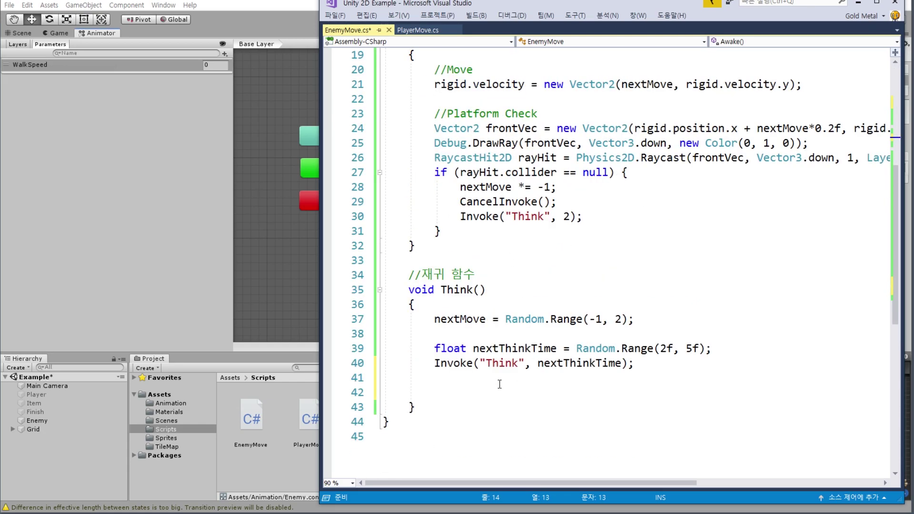
{"action": "left_click", "coordinate": [470, 395]}
{"action": "type", "text": "anim"}
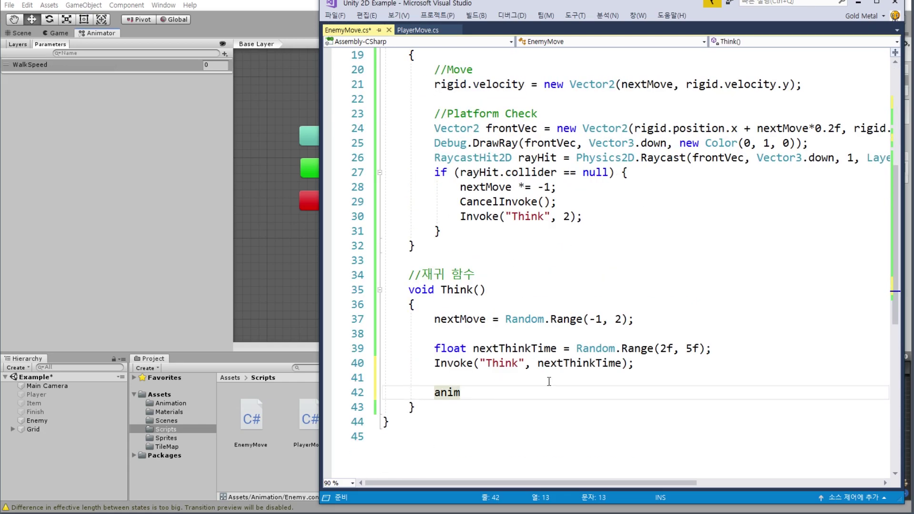
{"action": "type", "text": ".Set"}
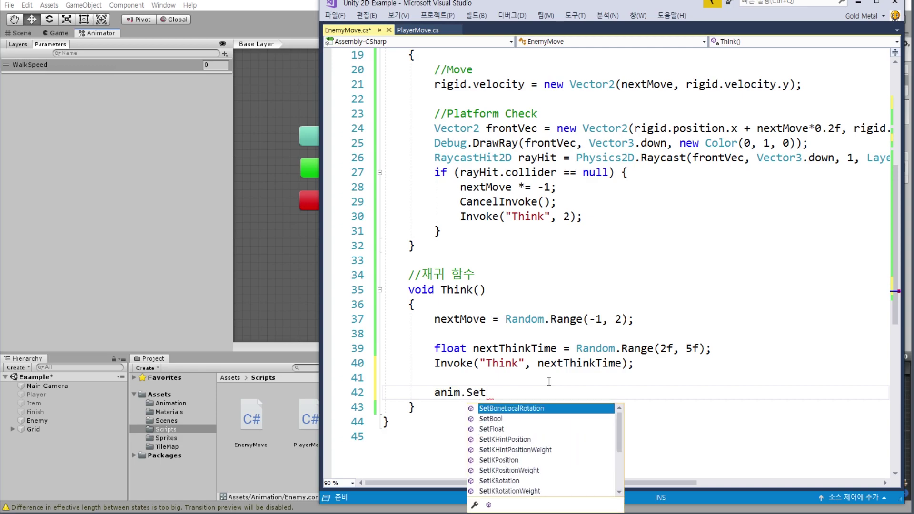
{"action": "type", "text": "I"}
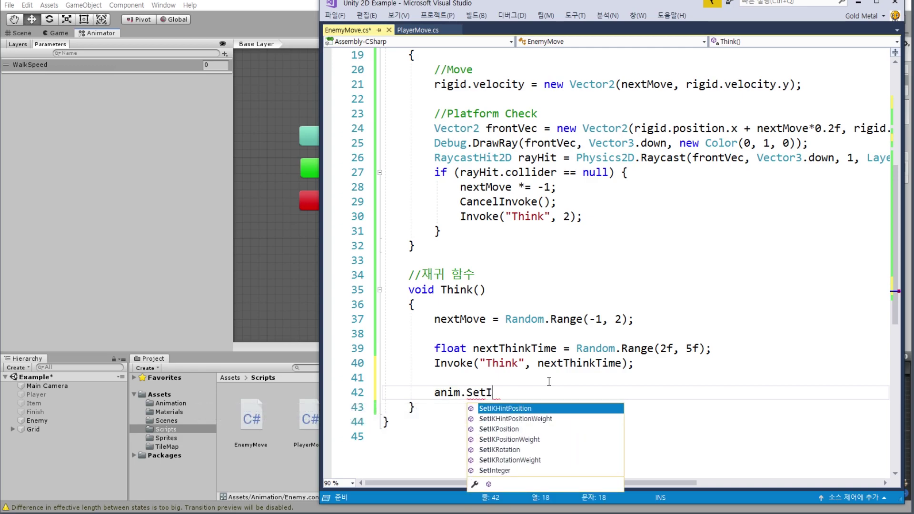
{"action": "left_click", "coordinate": [502, 471]}
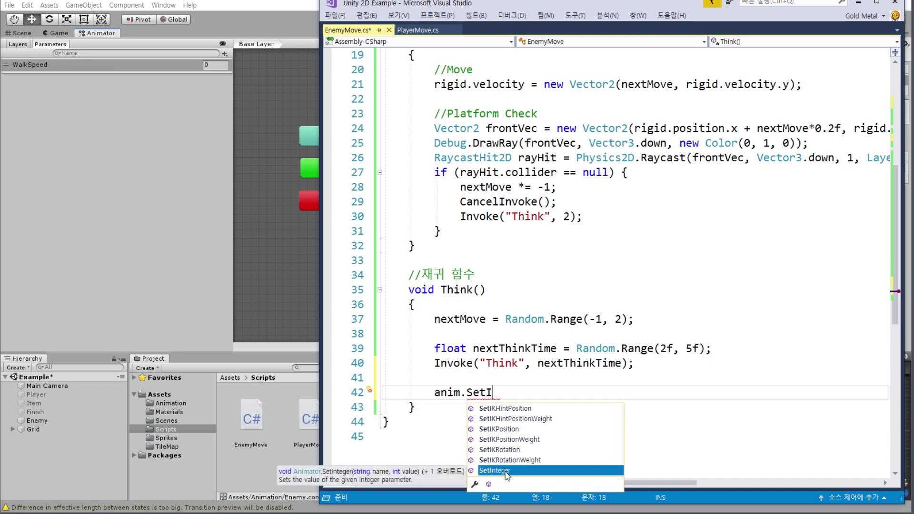
{"action": "double_click", "coordinate": [506, 471]}
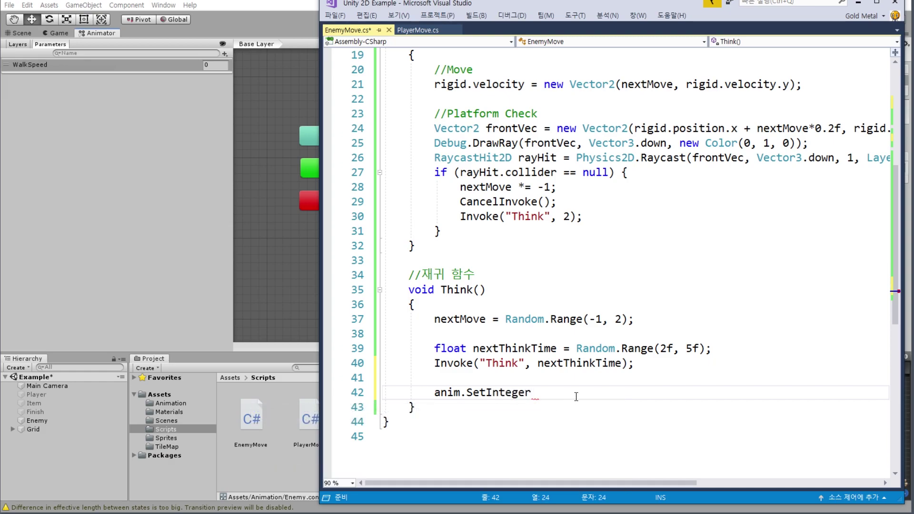
{"action": "type", "text": "()"}
{"action": "key", "text": "Left"}
{"action": "type", "text": "\"\""}
{"action": "key", "text": "Left"}
{"action": "type", "text": "Walk"}
{"action": "type", "text": "Speed\""}
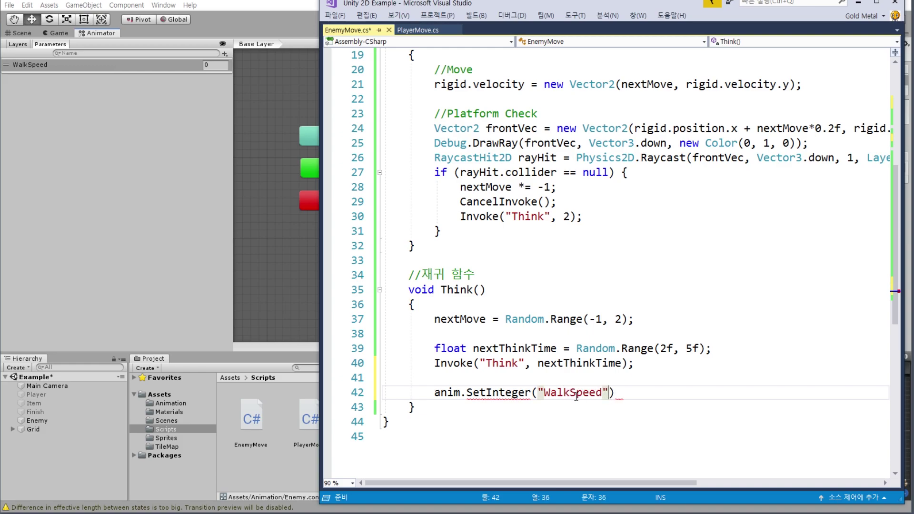
{"action": "type", "text": ","}
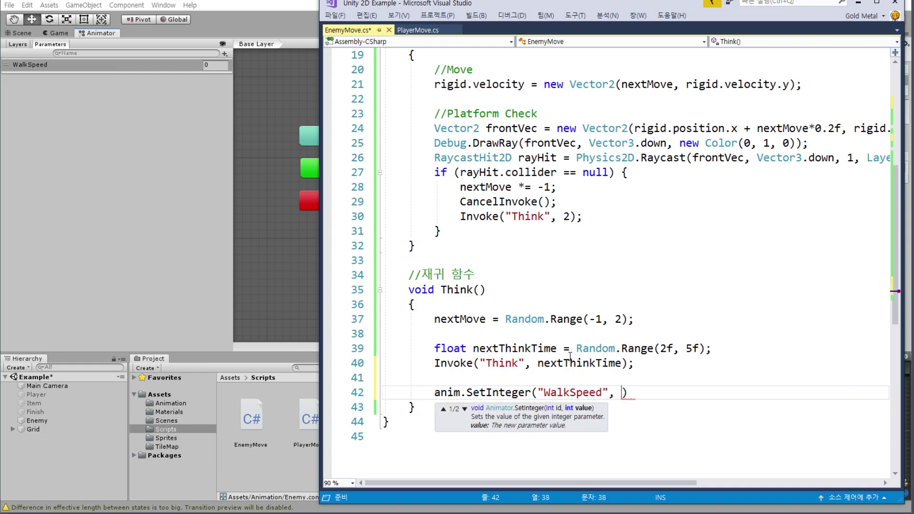
Pass nextMove as the WalkSpeed value and save EnemyMove.cs
{"action": "left_click", "coordinate": [463, 317]}
{"action": "left_click", "coordinate": [617, 393]}
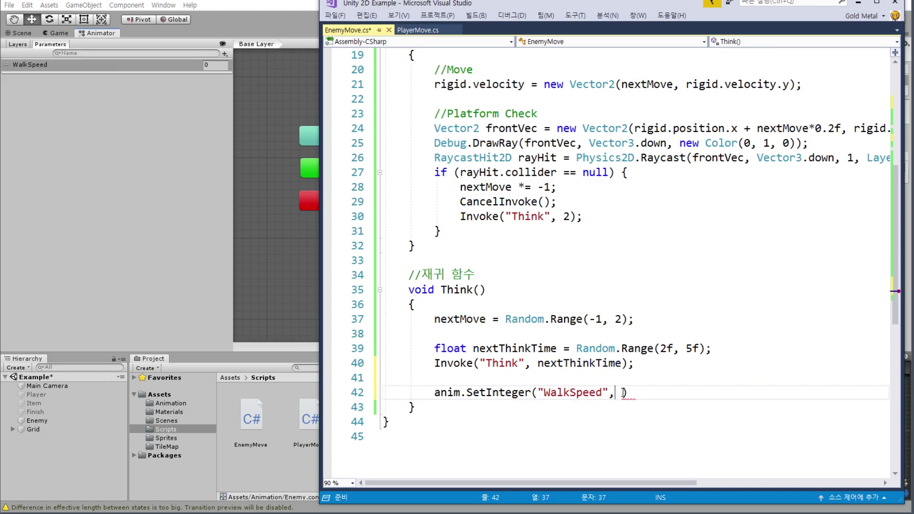
{"action": "type", "text": "nextMove"}
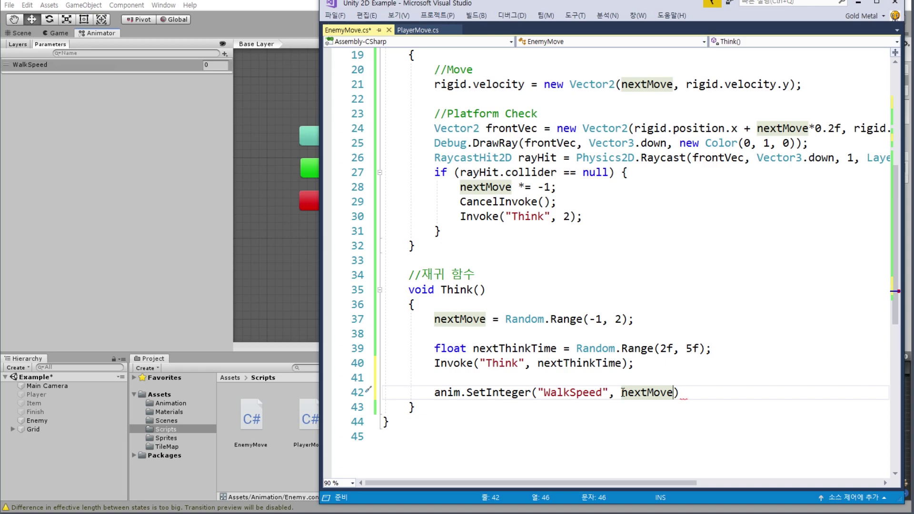
{"action": "type", "text": ")"}
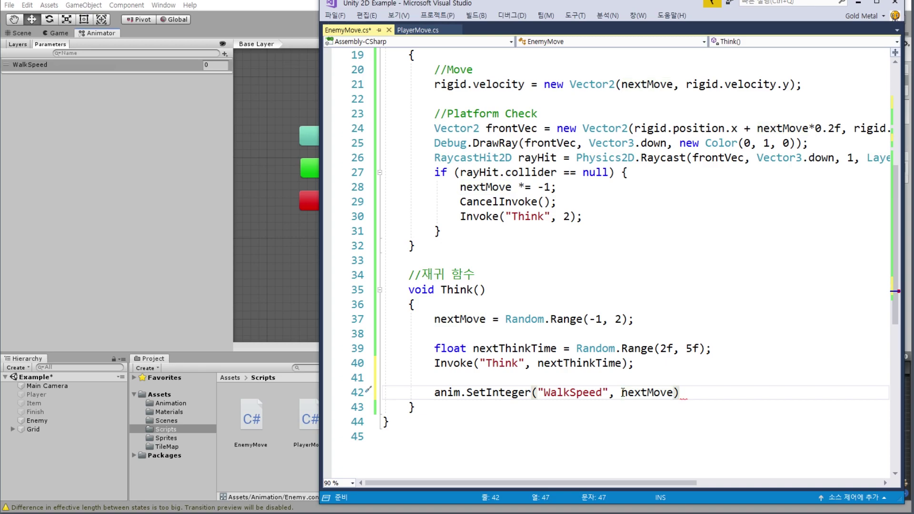
{"action": "type", "text": ";"}
{"action": "key", "text": "ctrl+s"}
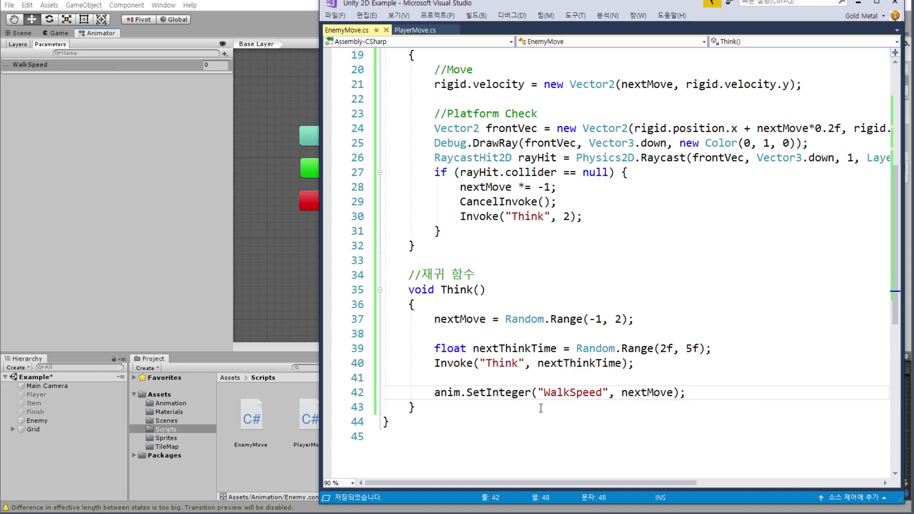
{"action": "double_click", "coordinate": [469, 319]}
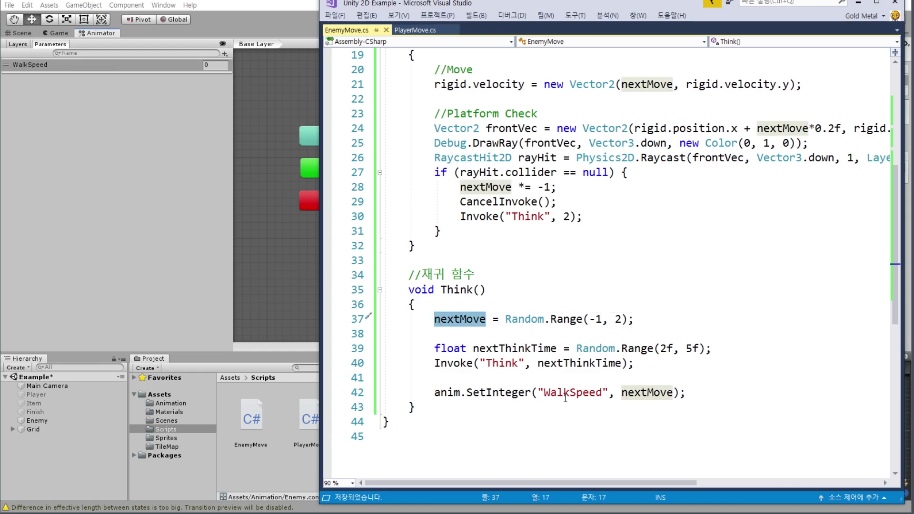
{"action": "mouse_move", "coordinate": [497, 389]}
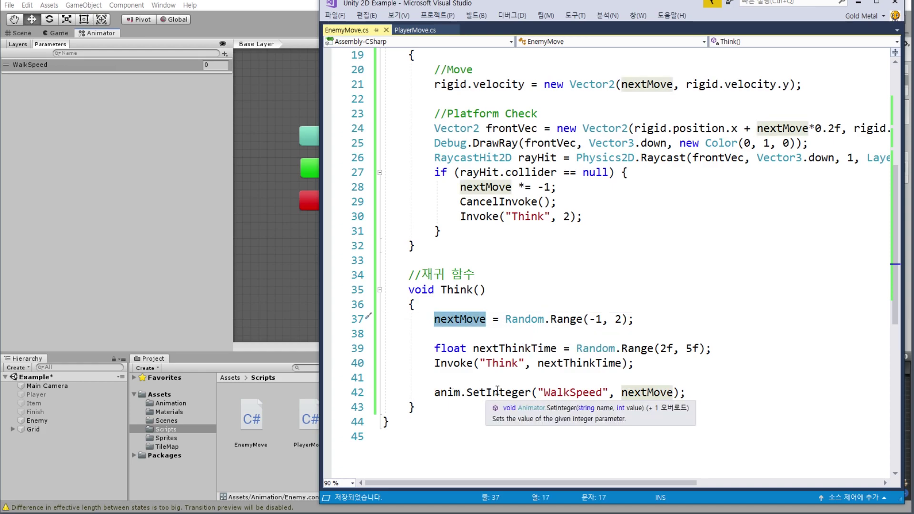
{"action": "mouse_move", "coordinate": [656, 391]}
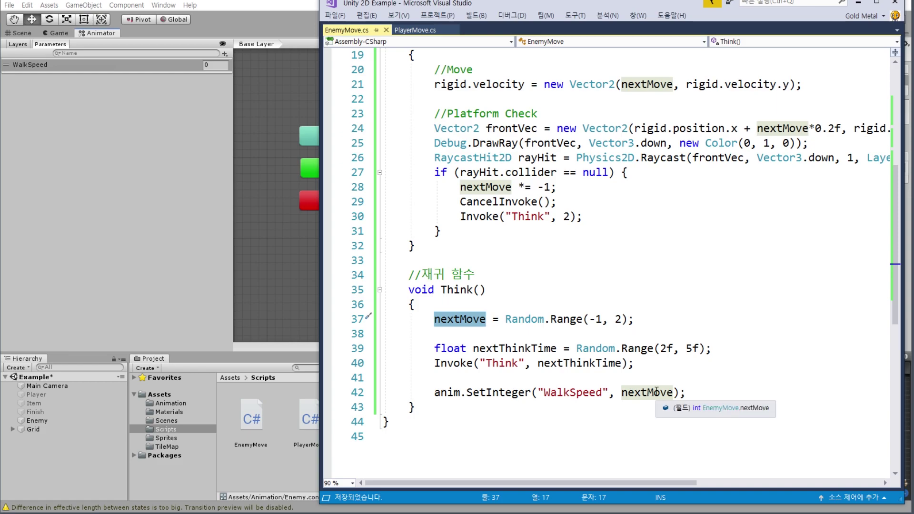
{"action": "left_click", "coordinate": [702, 395]}
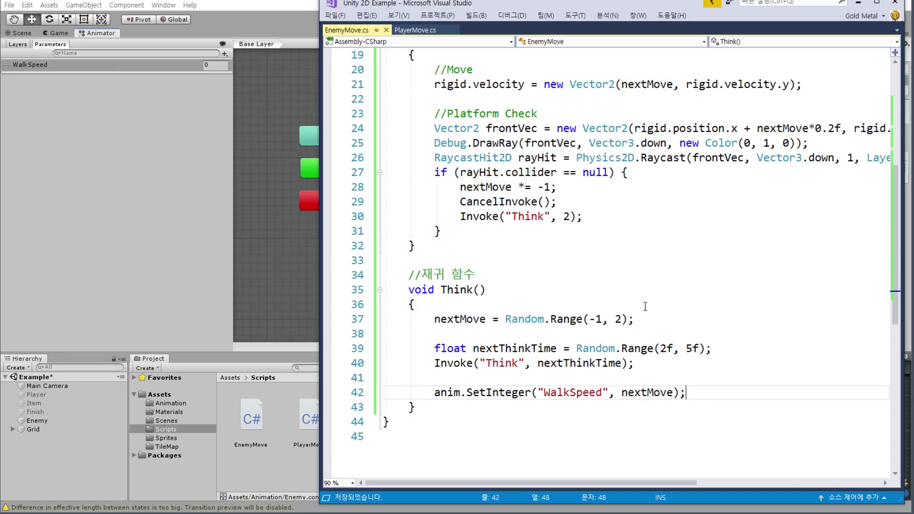
{"action": "left_click", "coordinate": [857, 5]}
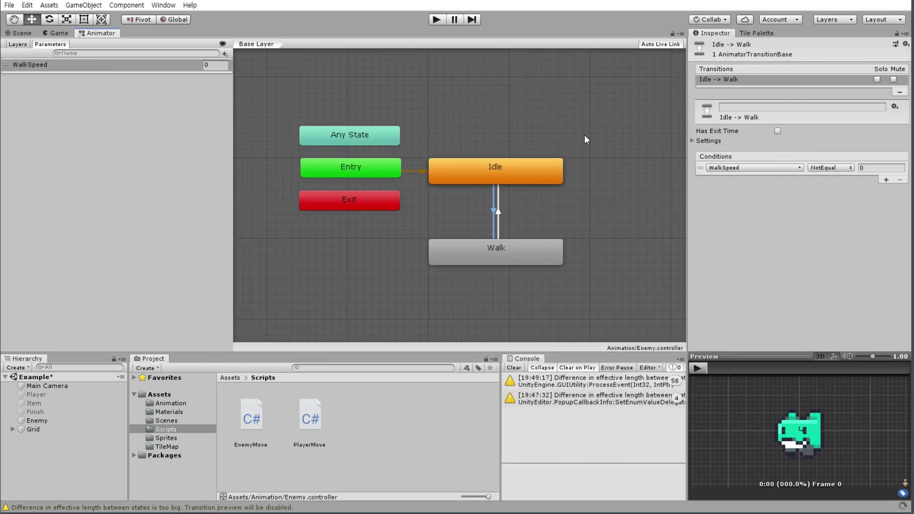
{"action": "left_click", "coordinate": [58, 34]}
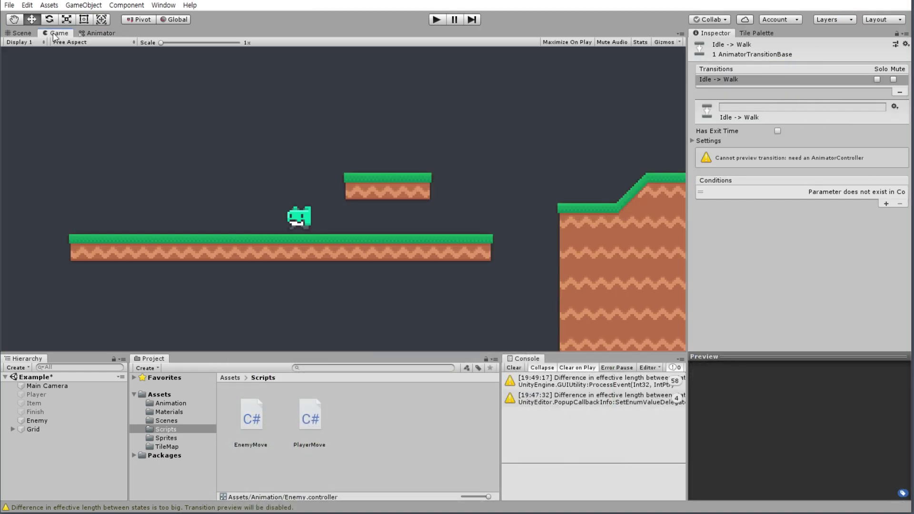
{"action": "left_click", "coordinate": [21, 33]}
{"action": "left_click", "coordinate": [37, 420]}
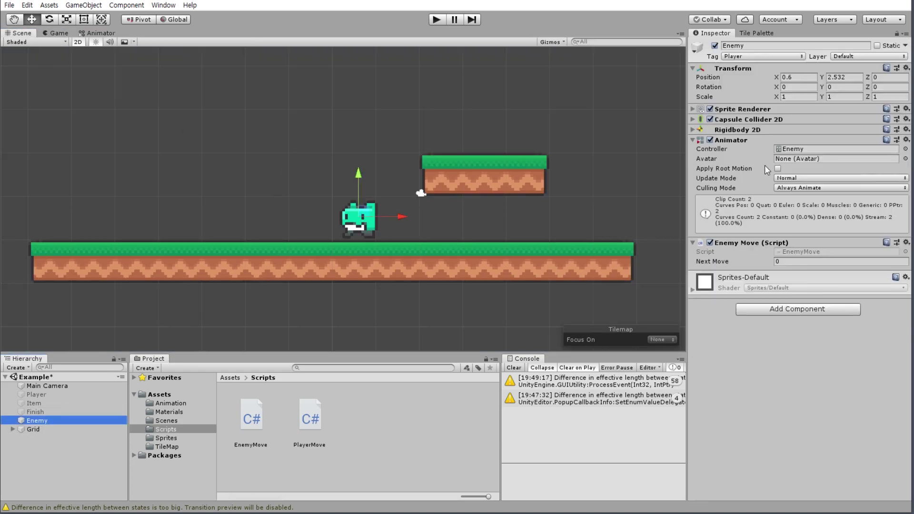
{"action": "left_click", "coordinate": [738, 110]}
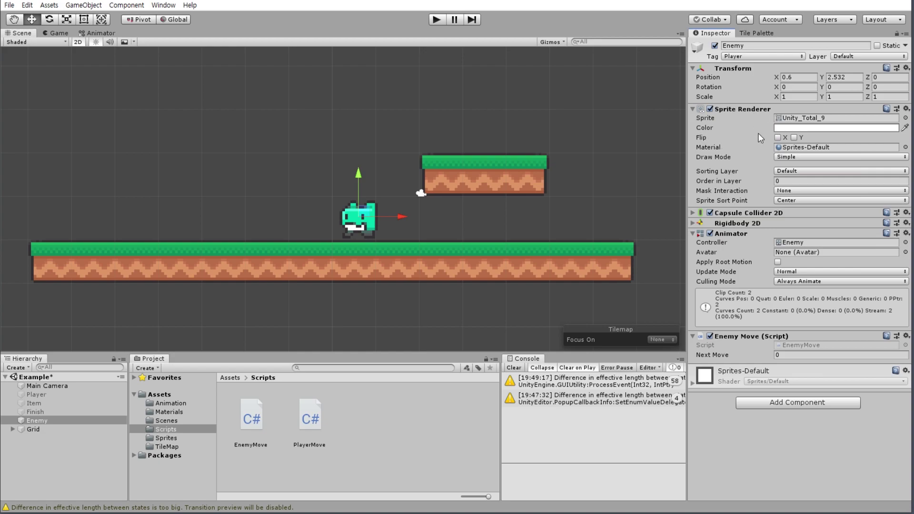
{"action": "left_click", "coordinate": [777, 138]}
{"action": "left_click", "coordinate": [777, 138]}
{"action": "key", "text": "alt+Tab"}
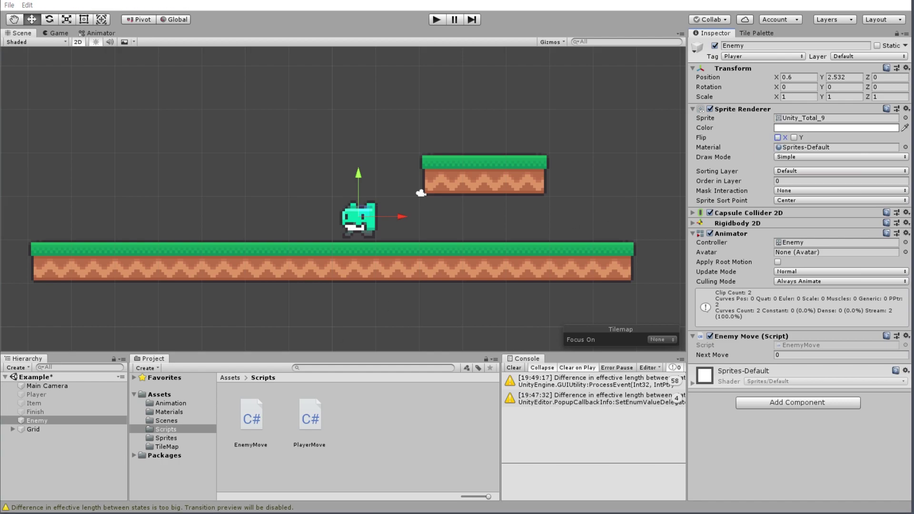
{"action": "scroll", "coordinate": [528, 253], "scroll_direction": "up", "scroll_amount": 6}
Declare a 'SpriteRenderer spriteRenderer;' field below the Animator field
{"action": "left_click", "coordinate": [546, 158]}
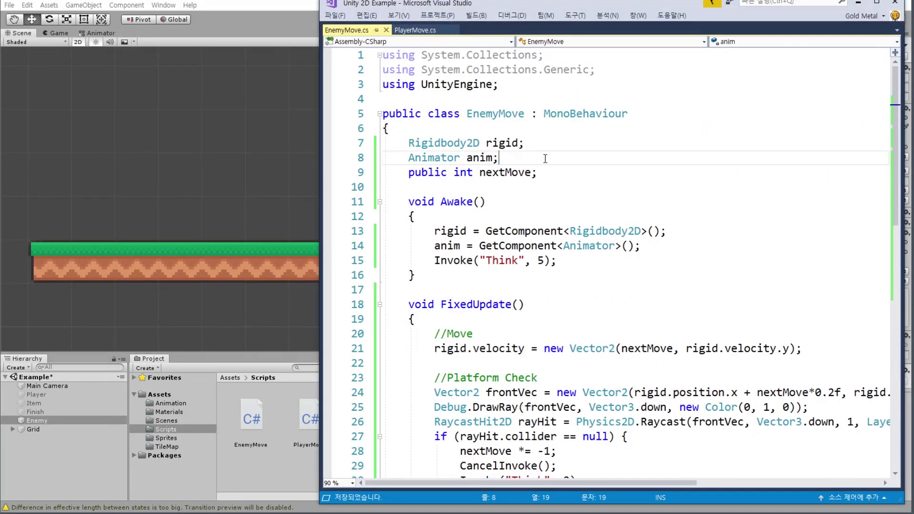
{"action": "key", "text": "Return"}
{"action": "type", "text": "Spr"}
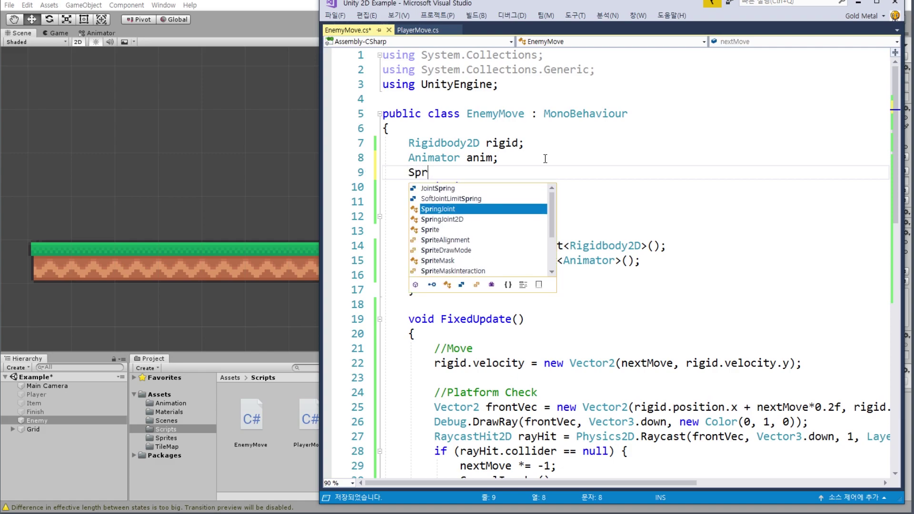
{"action": "type", "text": "iteRen"}
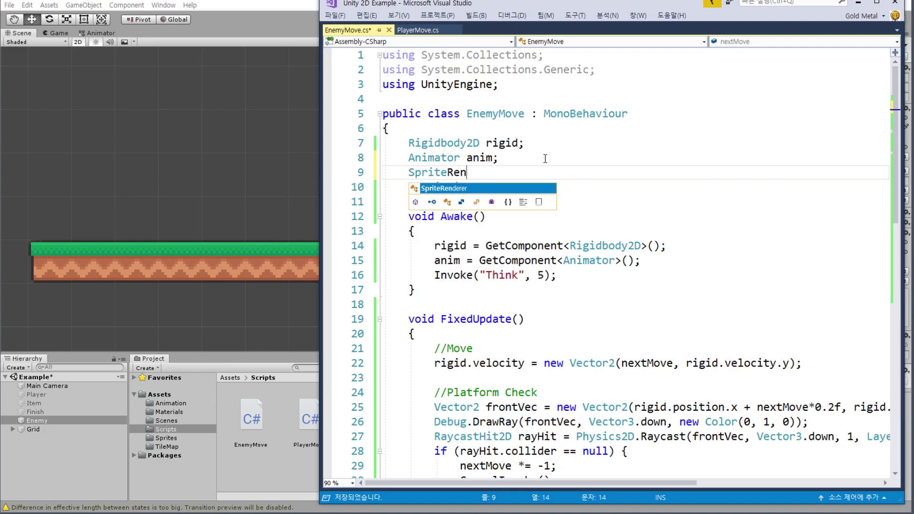
{"action": "key", "text": "Tab"}
{"action": "type", "text": "sprite"}
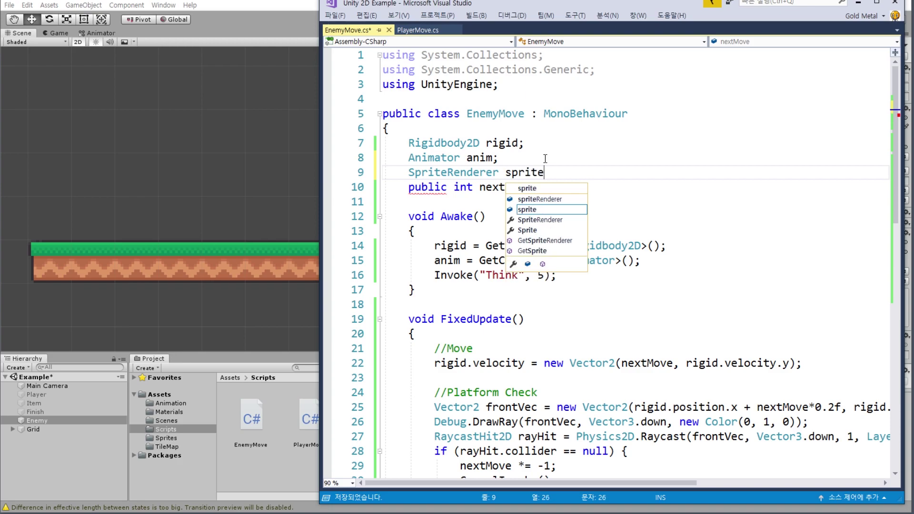
{"action": "type", "text": "Renderer"}
{"action": "key", "text": "Return"}
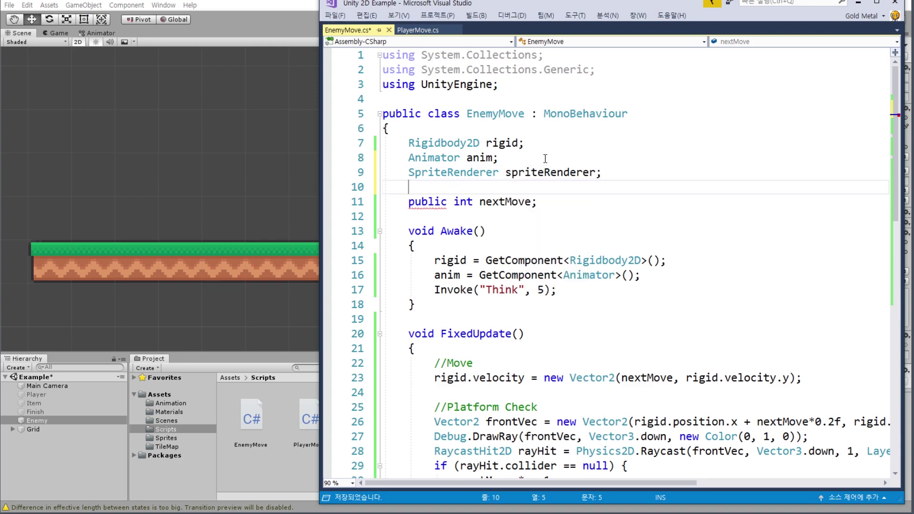
{"action": "key", "text": "Up"}
{"action": "type", "text": ";"}
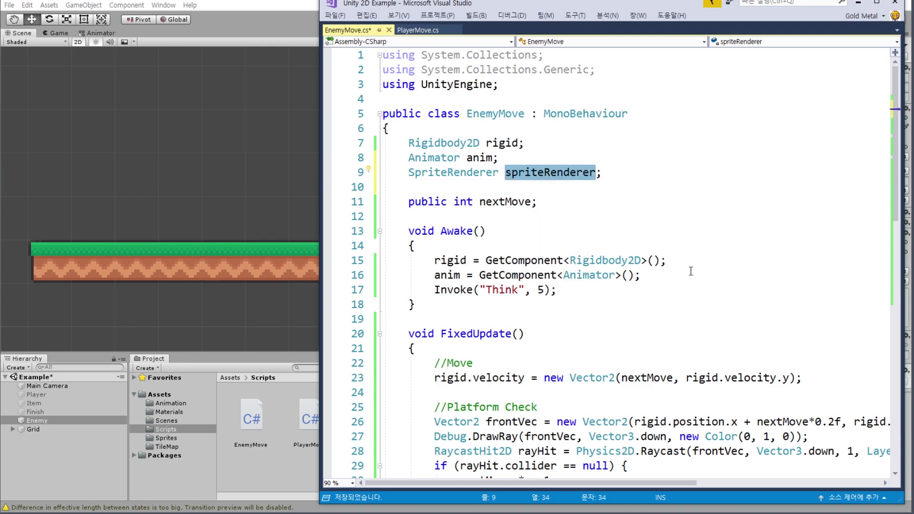
Add a spriteRenderer assignment in Awake using the GetComponent call from the anim line
{"action": "left_click", "coordinate": [694, 271]}
{"action": "key", "text": "Return"}
{"action": "type", "text": "spriteRenderer"}
{"action": "left_click", "coordinate": [462, 276]}
{"action": "key", "text": "shift+End"}
{"action": "key", "text": "ctrl+c"}
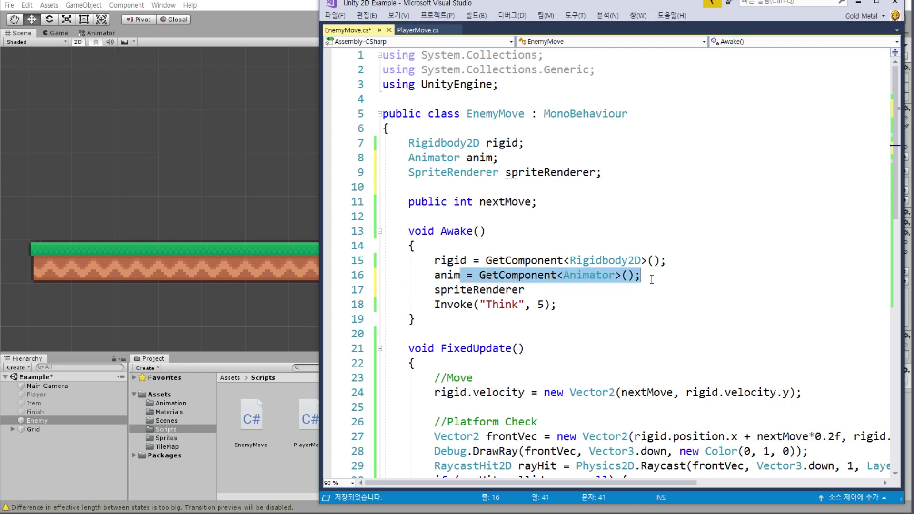
{"action": "left_click", "coordinate": [593, 289]}
{"action": "key", "text": "ctrl+v"}
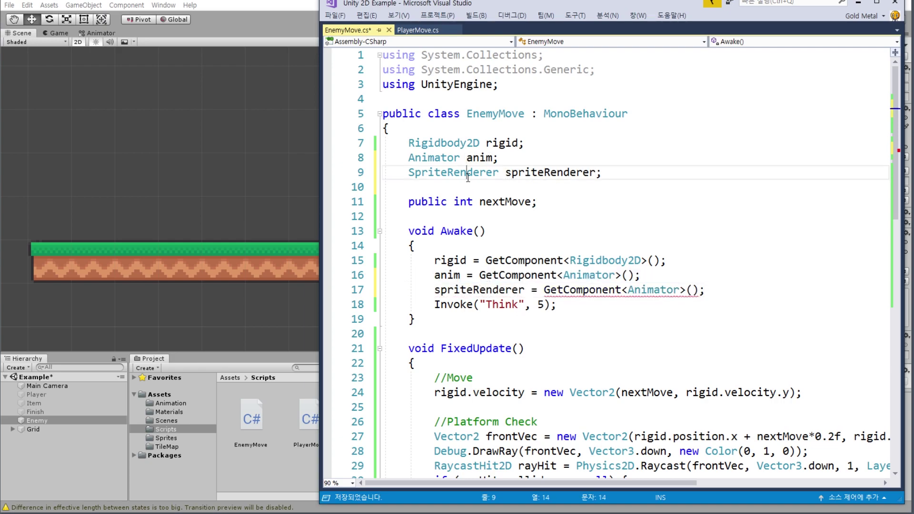
Make the assignment GetComponent<SpriteRenderer>() and save the script
{"action": "double_click", "coordinate": [452, 173]}
{"action": "key", "text": "ctrl+c"}
{"action": "double_click", "coordinate": [653, 290]}
{"action": "key", "text": "ctrl+v"}
{"action": "key", "text": "End"}
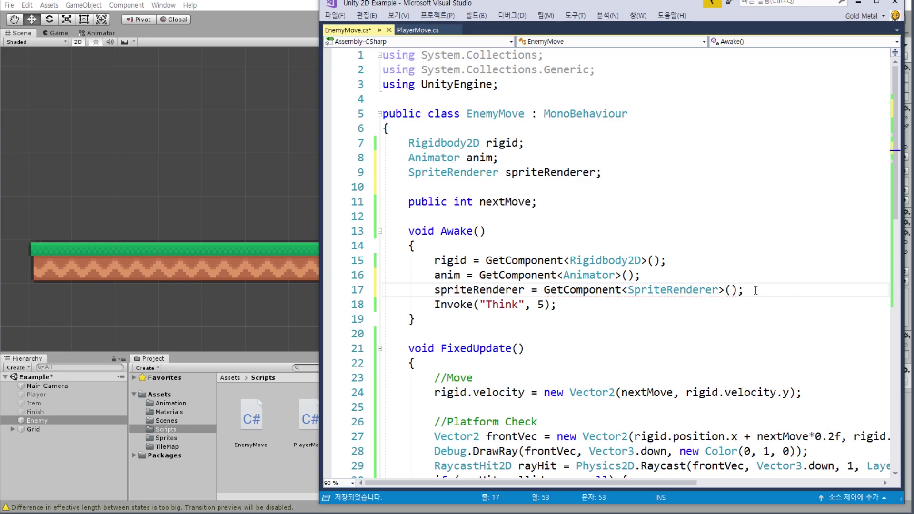
{"action": "key", "text": "Return"}
{"action": "key", "text": "ctrl+s"}
Start a 'spriteRenderer.flipX =' line after the SetInteger call in Think()
{"action": "left_click", "coordinate": [498, 290]}
{"action": "double_click", "coordinate": [498, 290]}
{"action": "scroll", "coordinate": [498, 291], "scroll_direction": "down", "scroll_amount": 2}
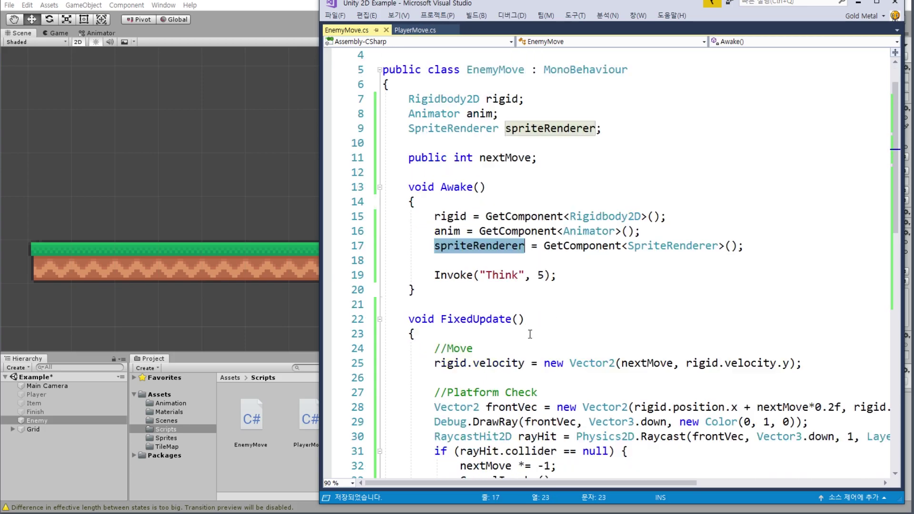
{"action": "scroll", "coordinate": [466, 333], "scroll_direction": "down", "scroll_amount": 6}
{"action": "left_click", "coordinate": [703, 367]}
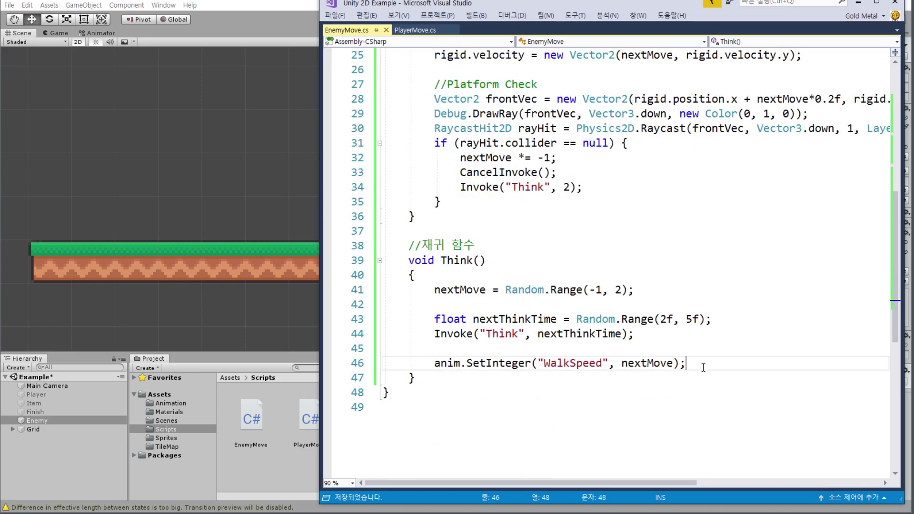
{"action": "key", "text": "Return"}
{"action": "key", "text": "ctrl+v"}
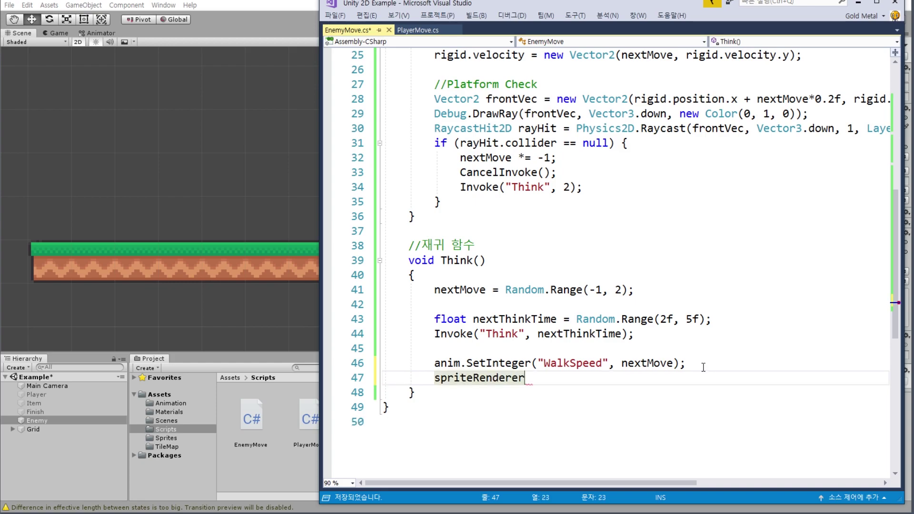
{"action": "type", "text": ".fil"}
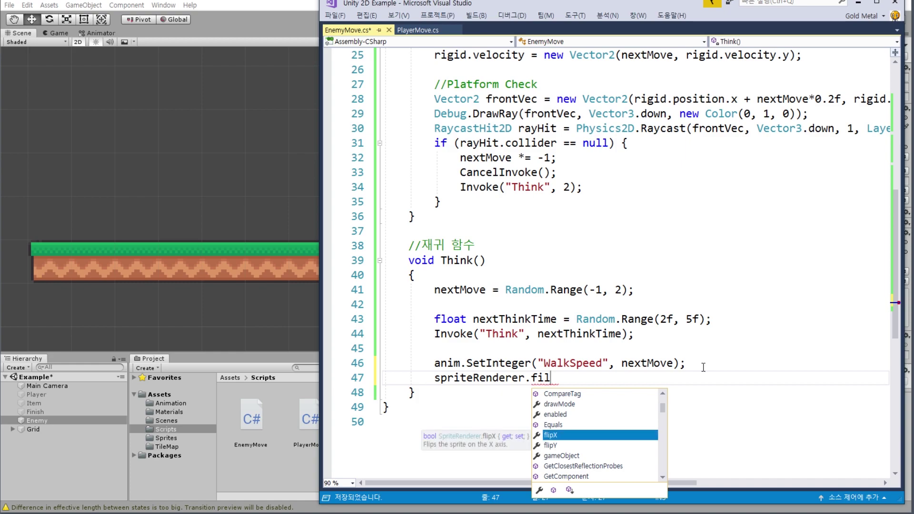
{"action": "key", "text": "Tab"}
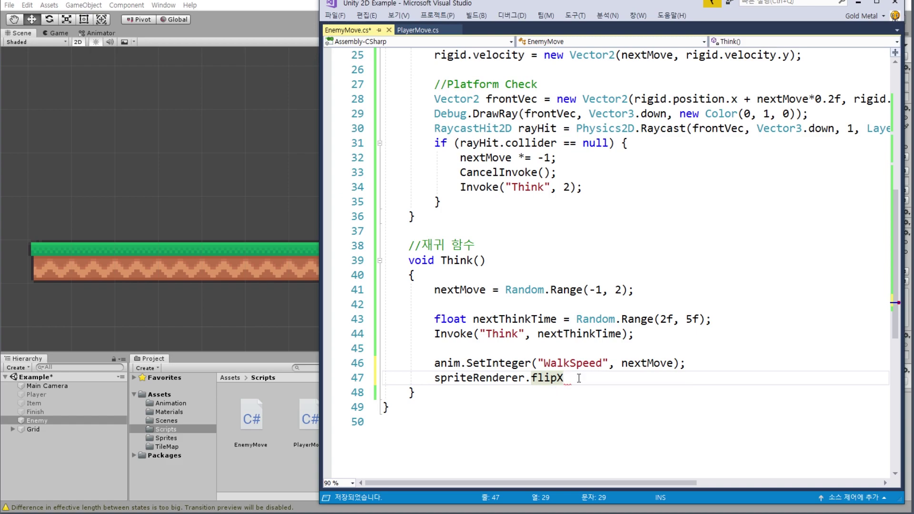
{"action": "type", "text": " ="}
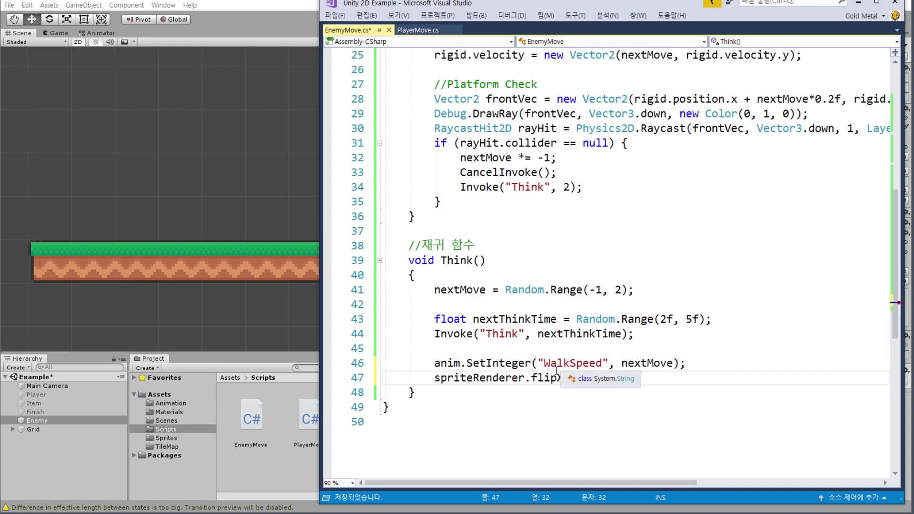
Complete it as flipX = nextMove == 1; after previewing the enemy's Flip X, then save
{"action": "double_click", "coordinate": [647, 363]}
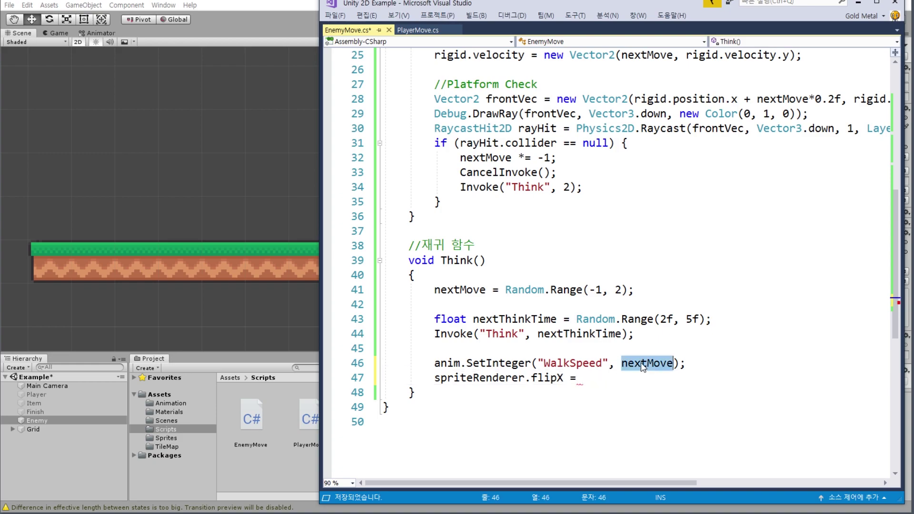
{"action": "key", "text": "ctrl+c"}
{"action": "left_click", "coordinate": [599, 374]}
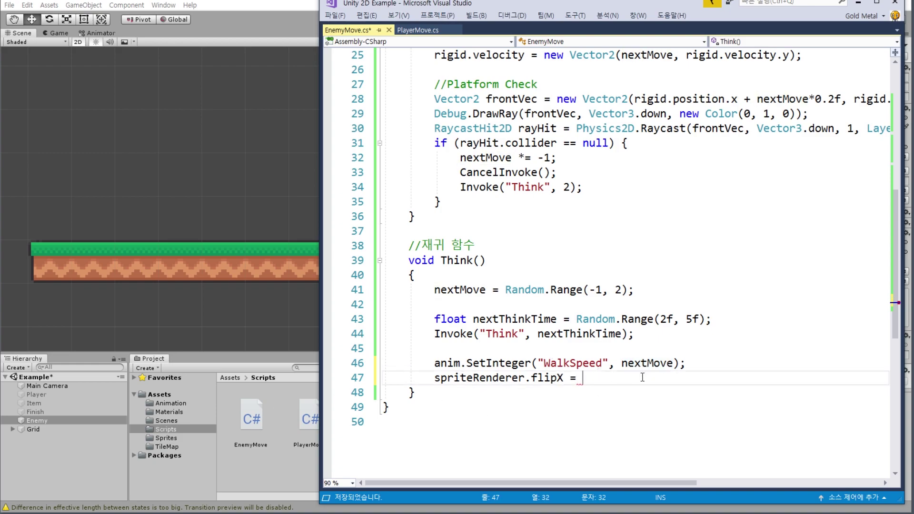
{"action": "key", "text": "ctrl+v"}
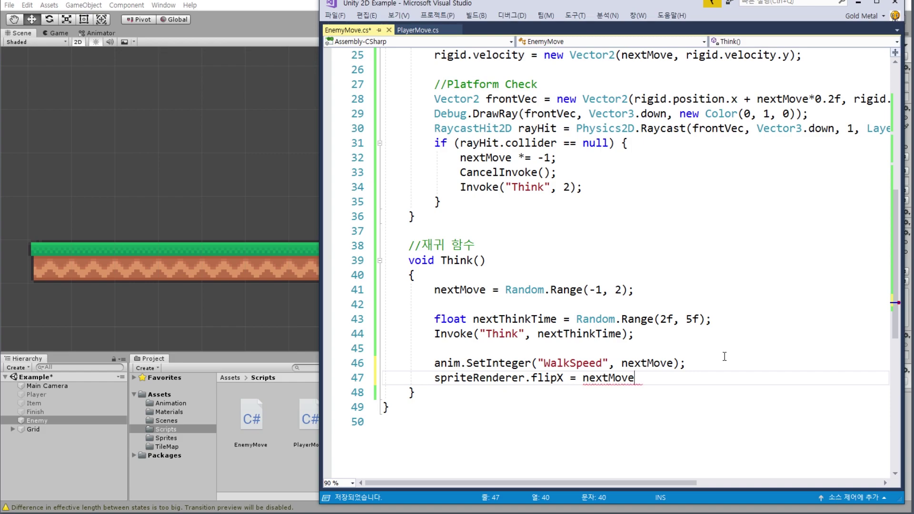
{"action": "type", "text": "=="}
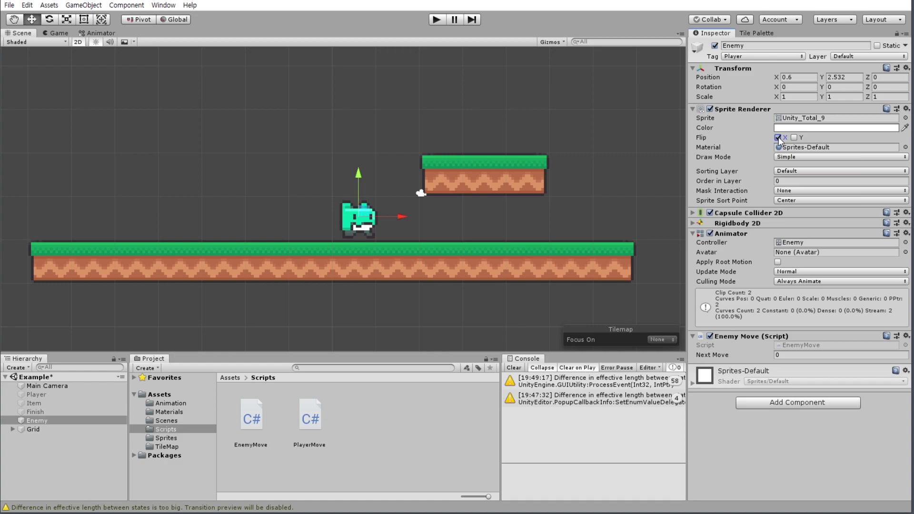
{"action": "left_click", "coordinate": [778, 137]}
{"action": "left_click", "coordinate": [777, 137]}
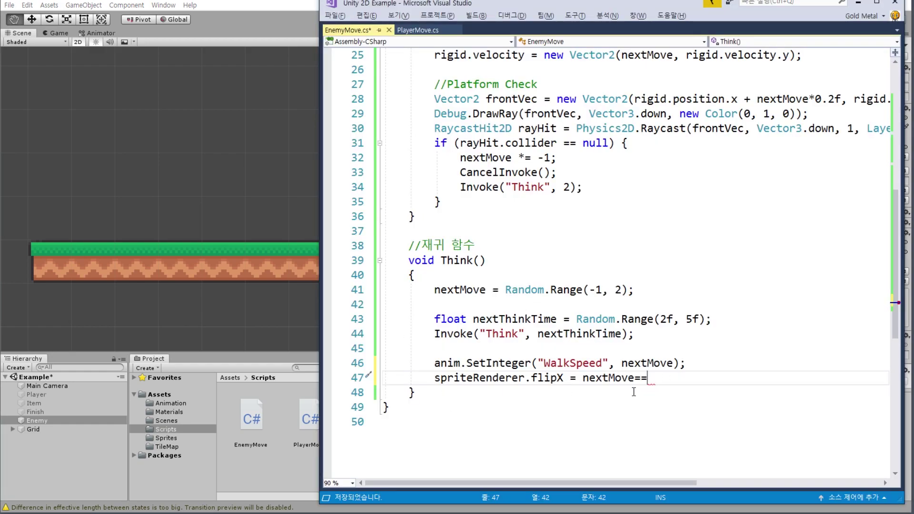
{"action": "mouse_move", "coordinate": [648, 374]}
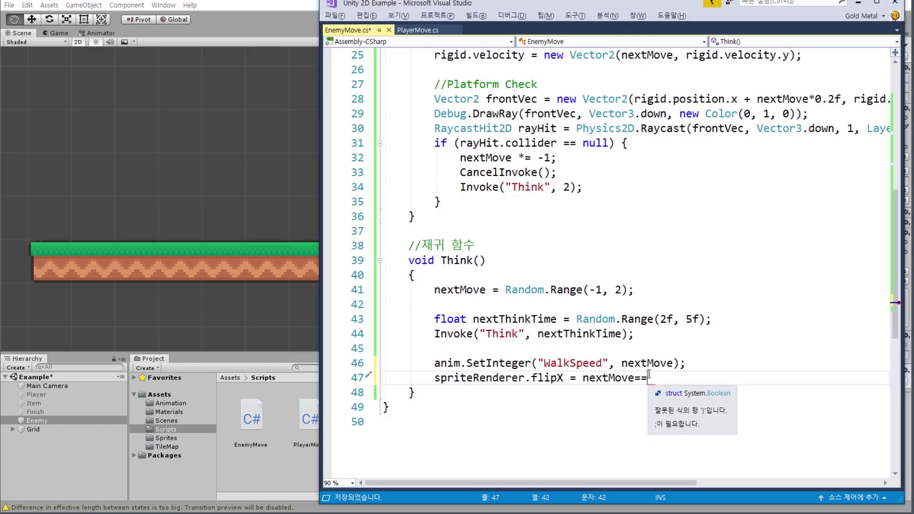
{"action": "type", "text": "1"}
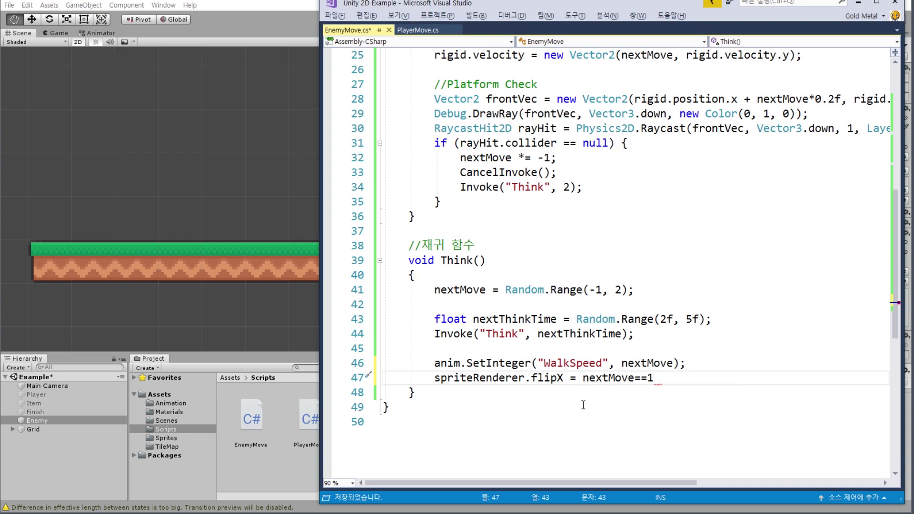
{"action": "type", "text": " 1;"}
{"action": "key", "text": "ctrl+s"}
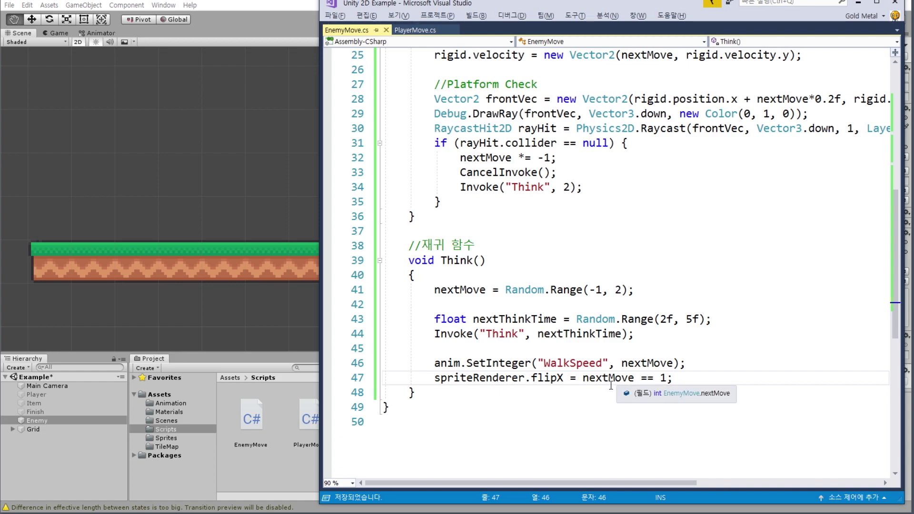
Review the 'flipX = nextMove == 1' statement in Think()
{"action": "double_click", "coordinate": [613, 379]}
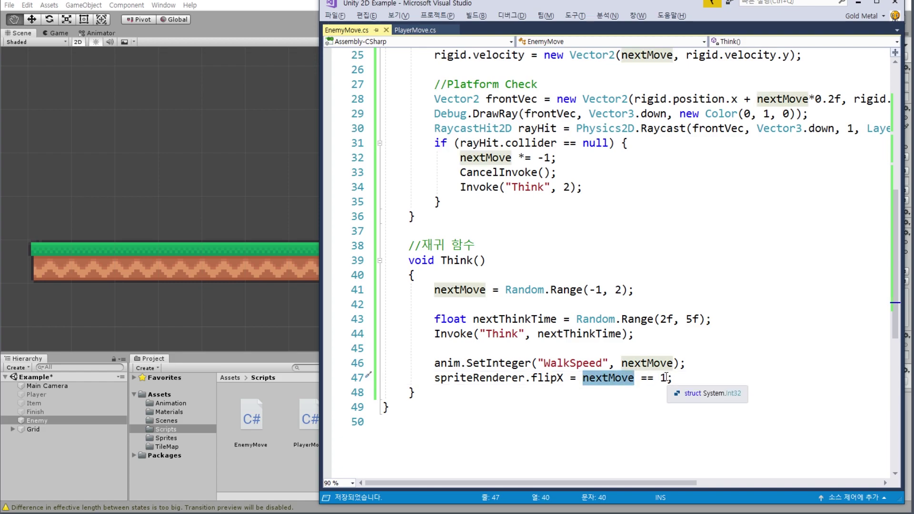
{"action": "left_click_drag", "start_coordinate": [666, 377], "coordinate": [583, 378]}
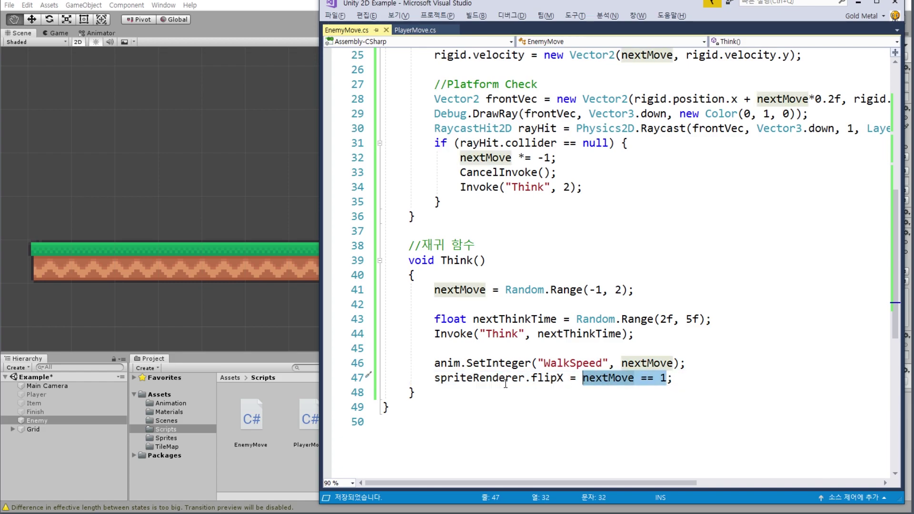
{"action": "double_click", "coordinate": [538, 379]}
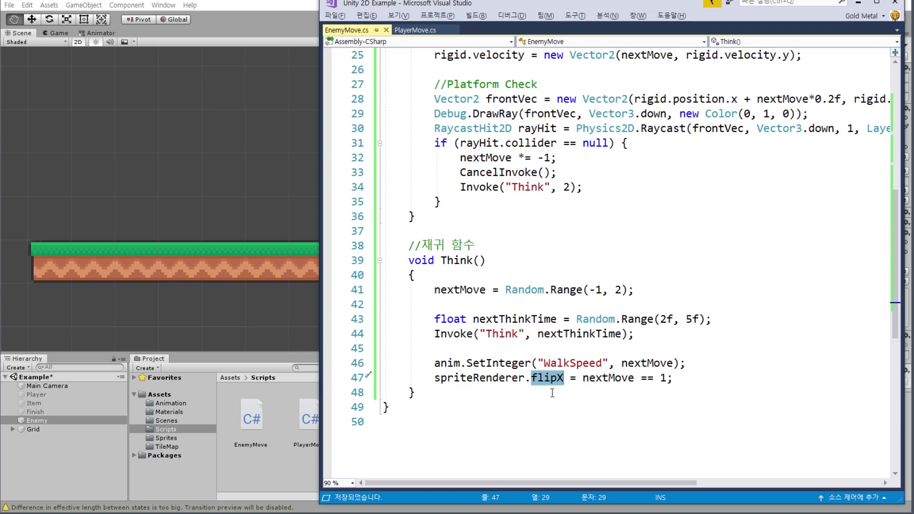
{"action": "left_click_drag", "start_coordinate": [584, 378], "coordinate": [669, 378]}
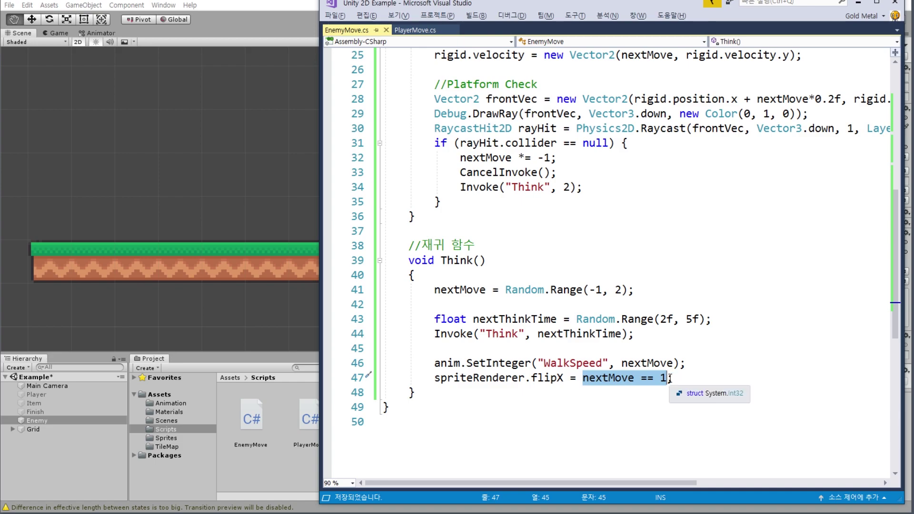
Add an if (nextMove != 0) condition above the flipX assignment in Think()
{"action": "type", "text": ";"}
{"action": "scroll", "coordinate": [694, 321], "scroll_direction": "down", "scroll_amount": 1}
{"action": "left_click", "coordinate": [694, 321]}
{"action": "key", "text": "Return"}
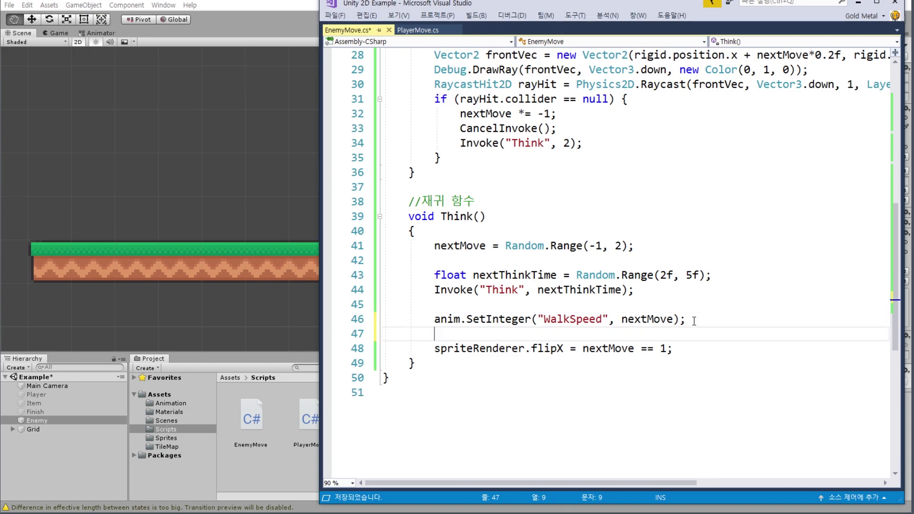
{"action": "type", "text": "if("}
{"action": "left_click", "coordinate": [602, 349]}
{"action": "double_click", "coordinate": [602, 348]}
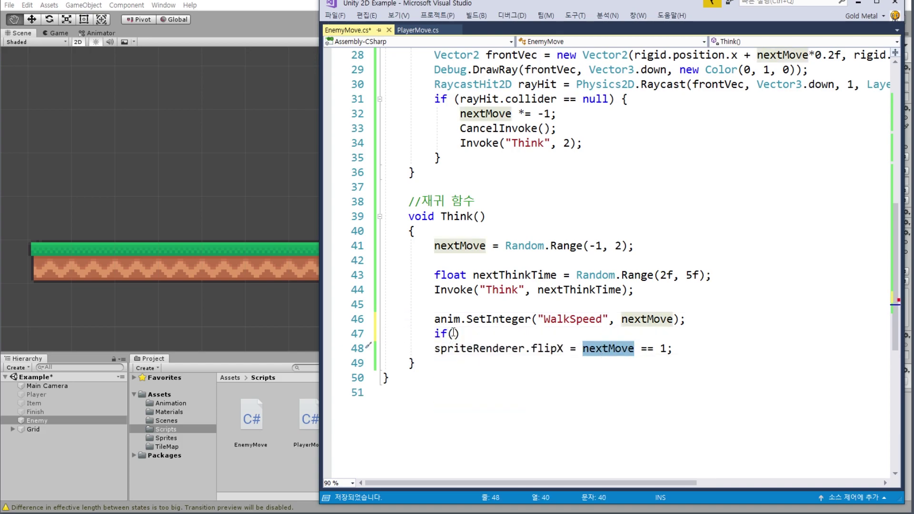
{"action": "left_click", "coordinate": [453, 333]}
{"action": "key", "text": "ctrl+v"}
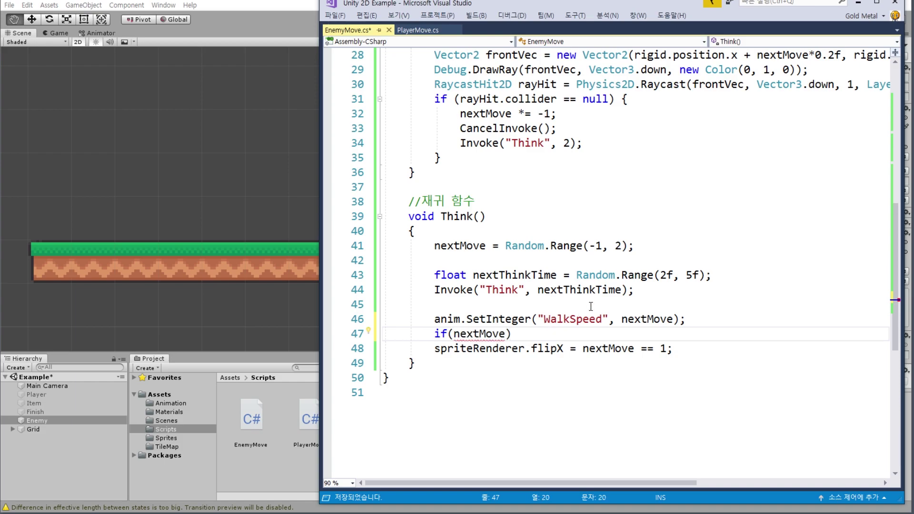
{"action": "type", "text": "!= "}
{"action": "type", "text": "0"}
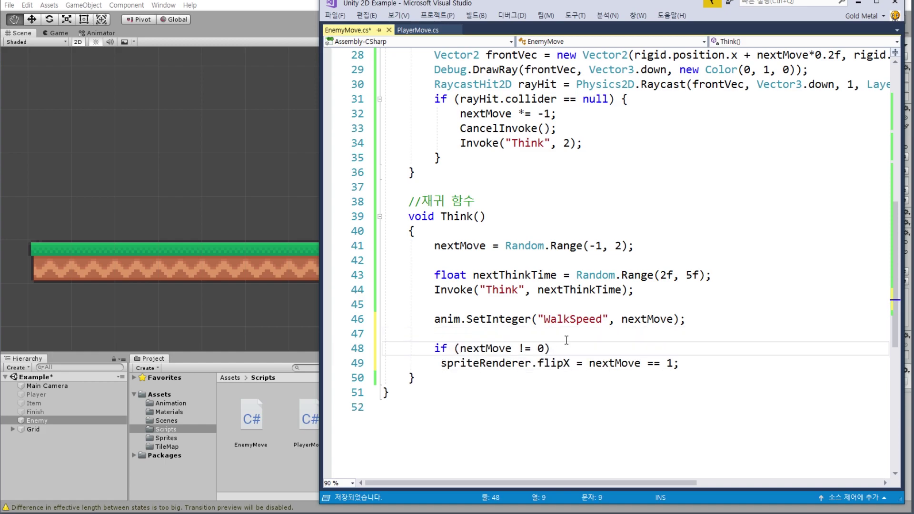
Tidy the if block's spacing around the flipX line and save EnemyMove.cs
{"action": "key", "text": "Home"}
{"action": "key", "text": "Return"}
{"action": "double_click", "coordinate": [485, 348]}
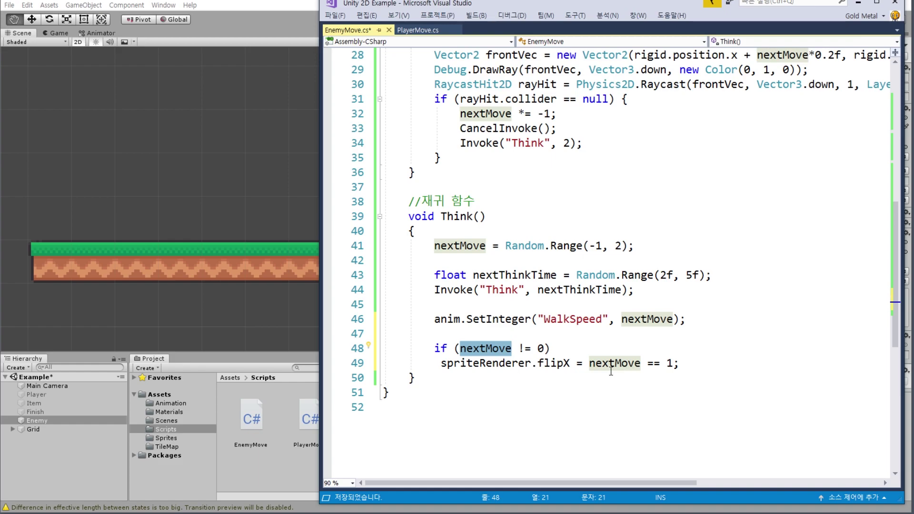
{"action": "mouse_move", "coordinate": [672, 364]}
{"action": "left_mouse_down"}
{"action": "mouse_move", "coordinate": [515, 368]}
{"action": "mouse_move", "coordinate": [429, 347]}
{"action": "left_mouse_up"}
{"action": "left_click", "coordinate": [635, 352]}
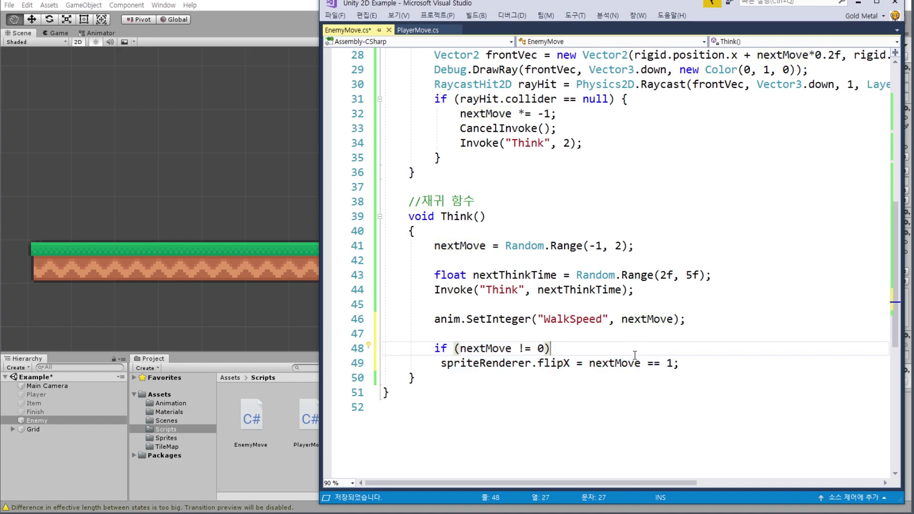
{"action": "key", "text": "ctrl+s"}
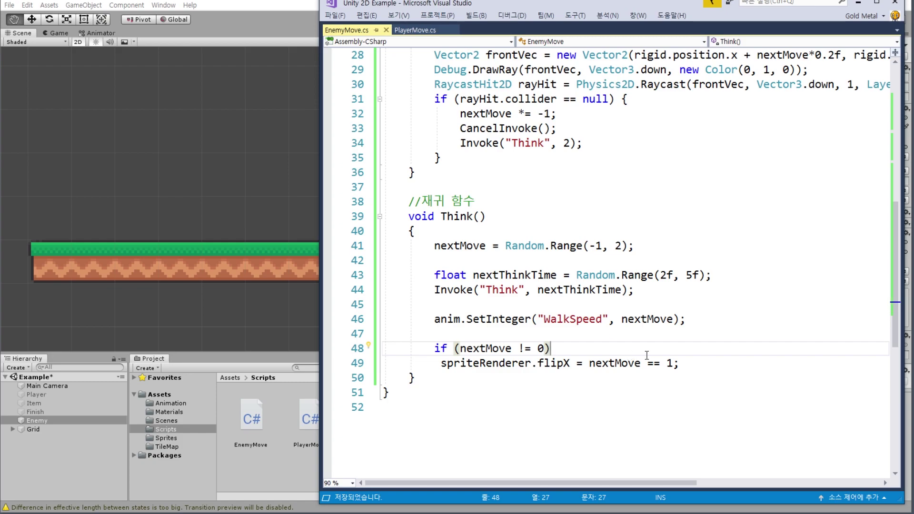
{"action": "left_click", "coordinate": [455, 335]}
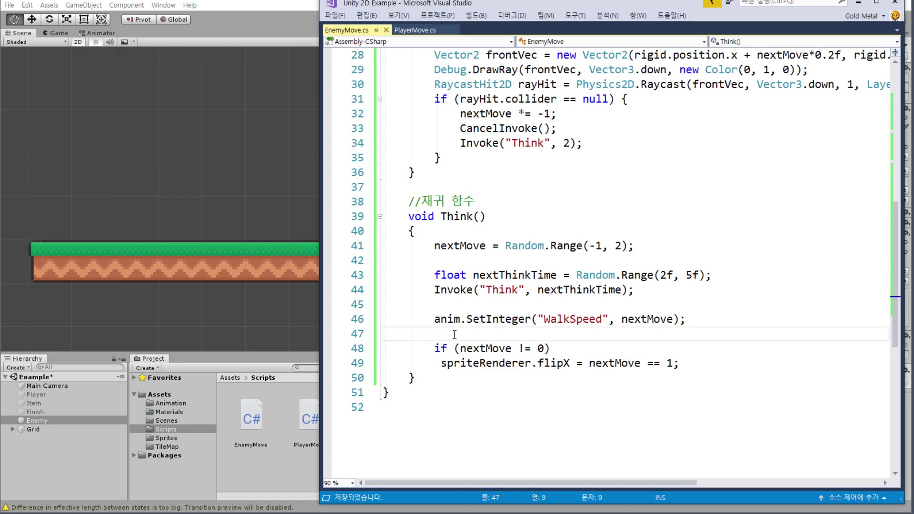
Add //Flip Sprite and //Sprite Animation comments with blank lines between code groups
{"action": "type", "text": "//"}
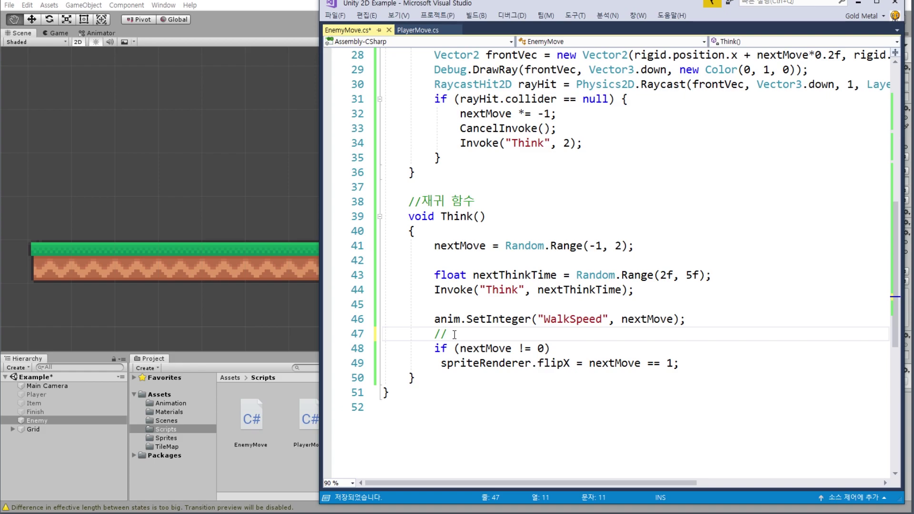
{"action": "type", "text": "qF"}
{"action": "type", "text": "iip"}
{"action": "key", "text": "BackSpace"}
{"action": "key", "text": "BackSpace"}
{"action": "type", "text": "Sprite"}
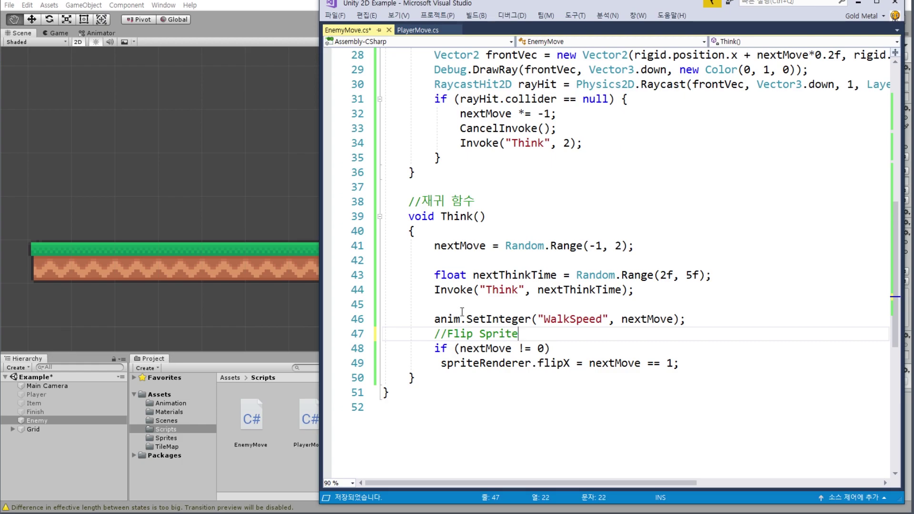
{"action": "left_click", "coordinate": [464, 307]}
{"action": "type", "text": "//"}
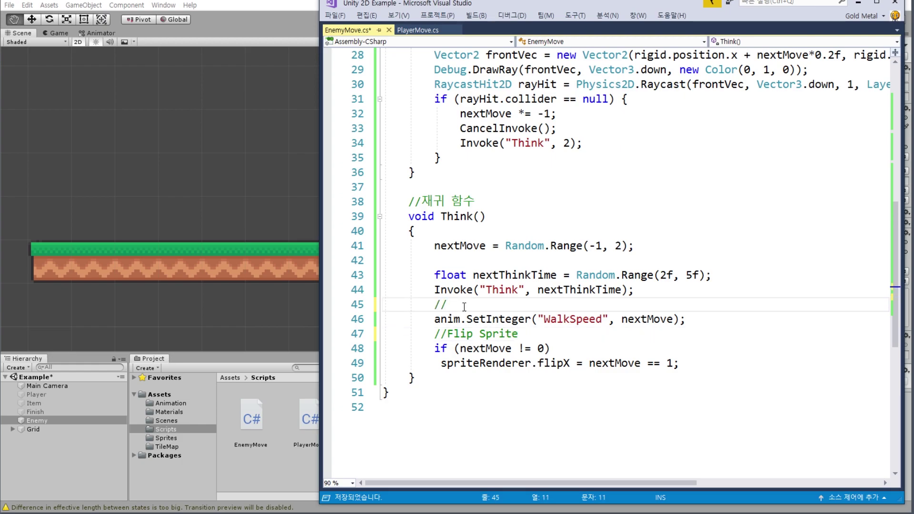
{"action": "type", "text": "Spr"}
{"action": "type", "text": "ite Animatio"}
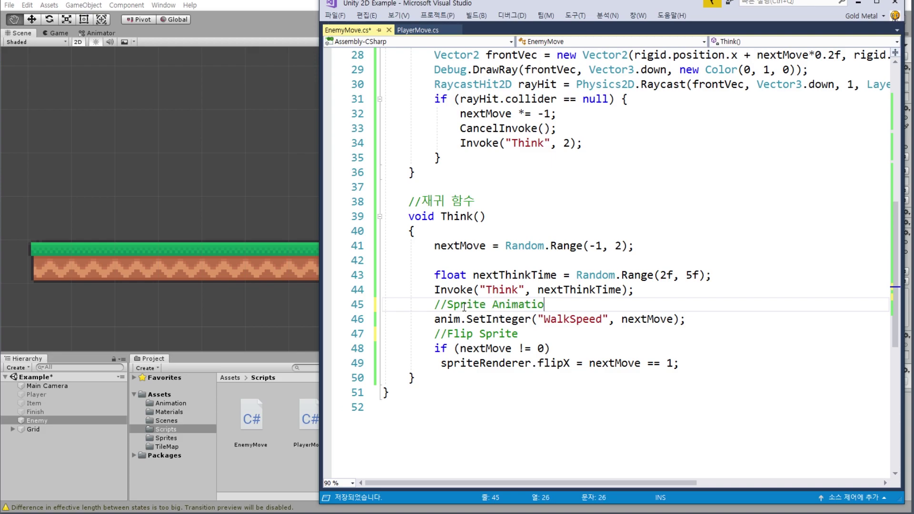
{"action": "type", "text": "n"}
{"action": "left_click", "coordinate": [703, 320]}
{"action": "key", "text": "Return"}
{"action": "left_click", "coordinate": [636, 289]}
{"action": "key", "text": "Return"}
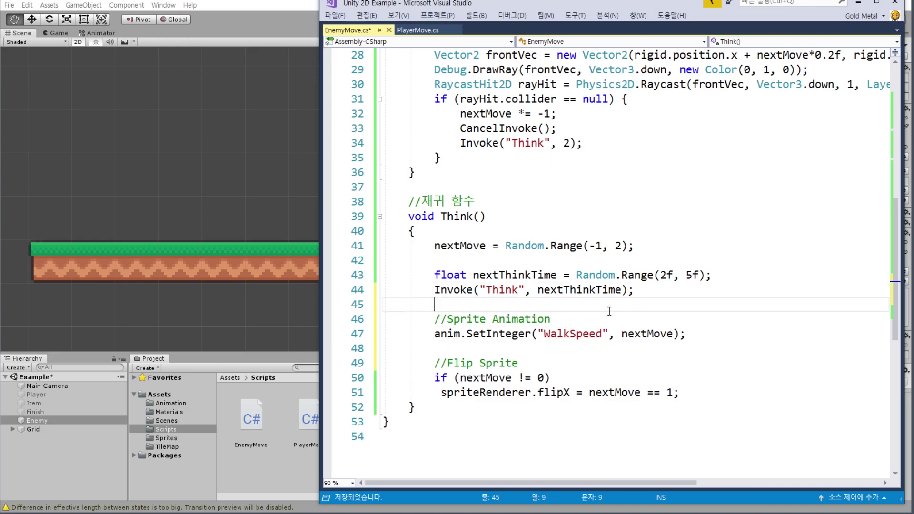
Add a //Set Next Active comment at the top of Think() and copy it above nextThinkTime
{"action": "left_click", "coordinate": [501, 234]}
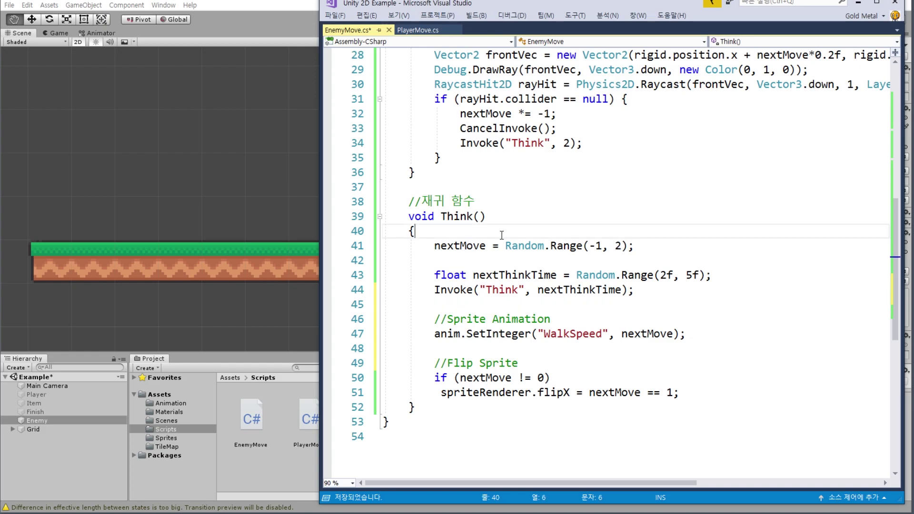
{"action": "key", "text": "Return"}
{"action": "type", "text": "//Set "}
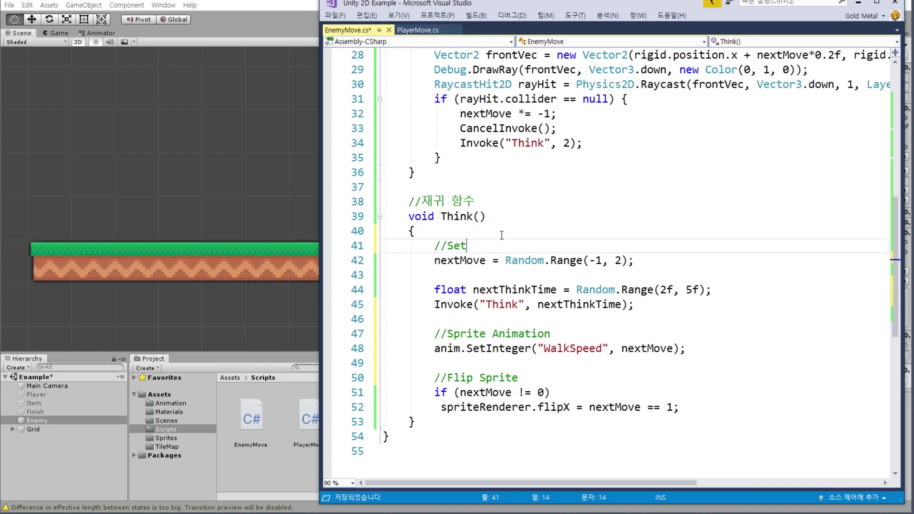
{"action": "type", "text": "Nex"}
{"action": "type", "text": "t Active"}
{"action": "left_click", "coordinate": [444, 280]}
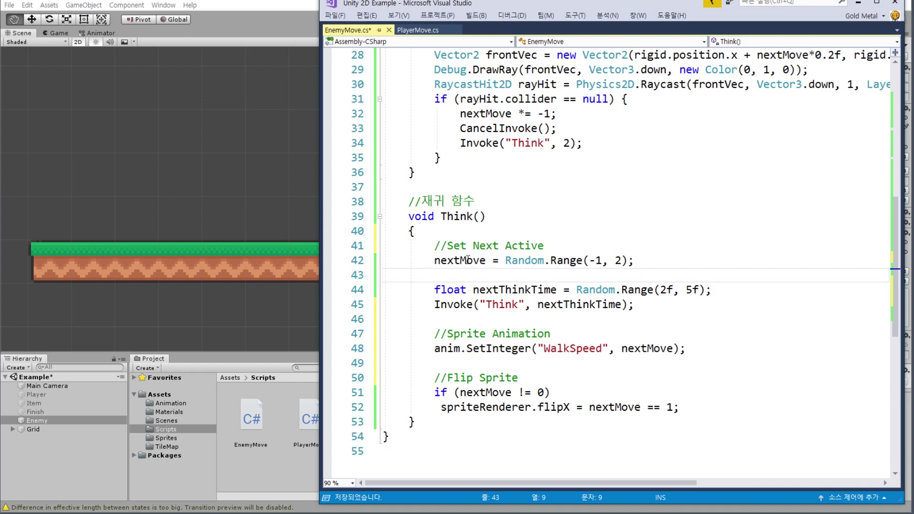
{"action": "left_click_drag", "start_coordinate": [434, 246], "coordinate": [543, 246]}
{"action": "key", "text": "ctrl+c"}
{"action": "left_click", "coordinate": [491, 276]}
{"action": "key", "text": "Return"}
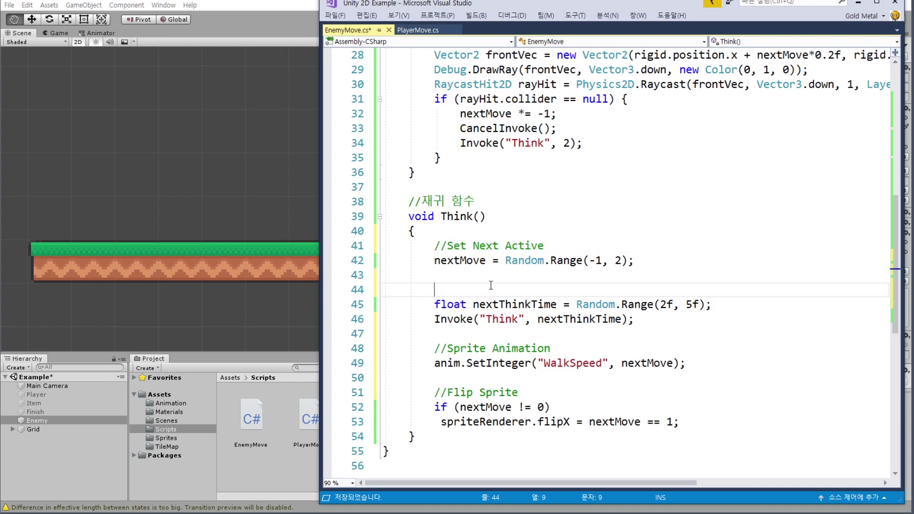
{"action": "key", "text": "ctrl+v"}
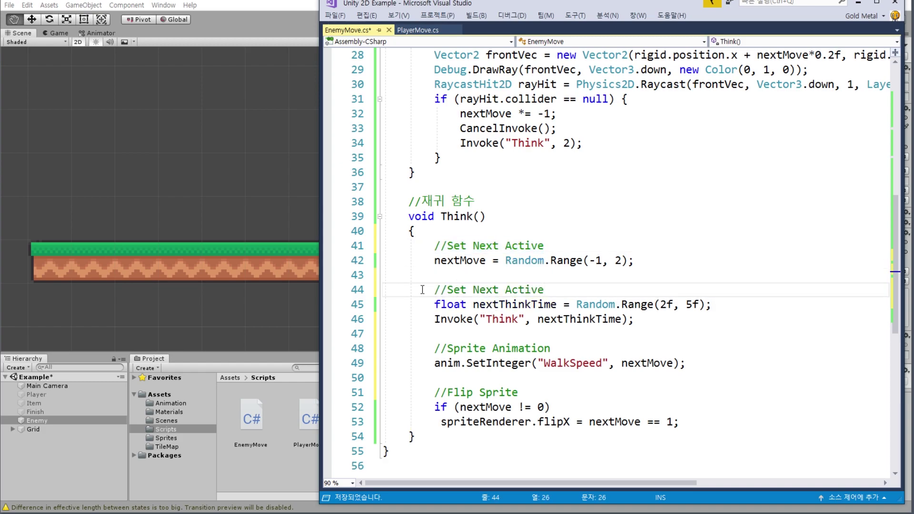
Move the comment, nextThinkTime and Invoke lines to the end of Think()
{"action": "left_click_drag", "start_coordinate": [422, 290], "coordinate": [640, 315]}
{"action": "key", "text": "ctrl+c"}
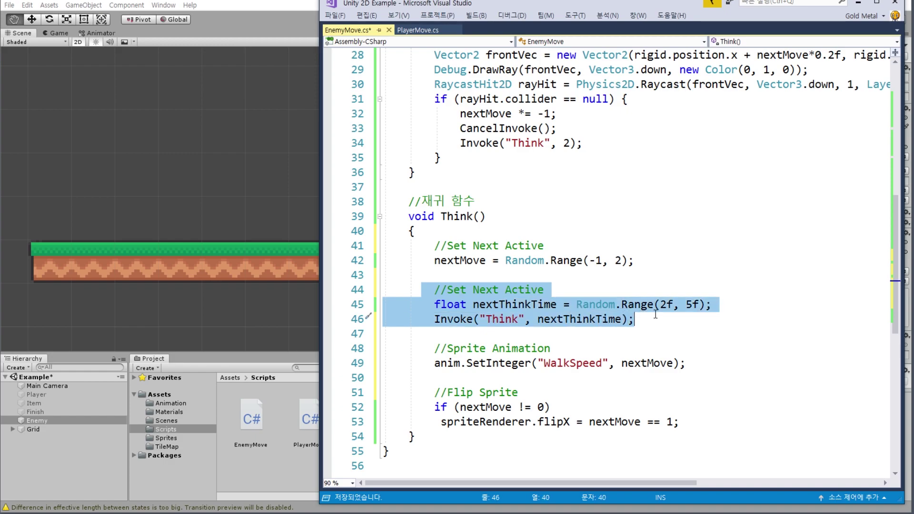
{"action": "key", "text": "Delete"}
{"action": "left_click", "coordinate": [455, 275]}
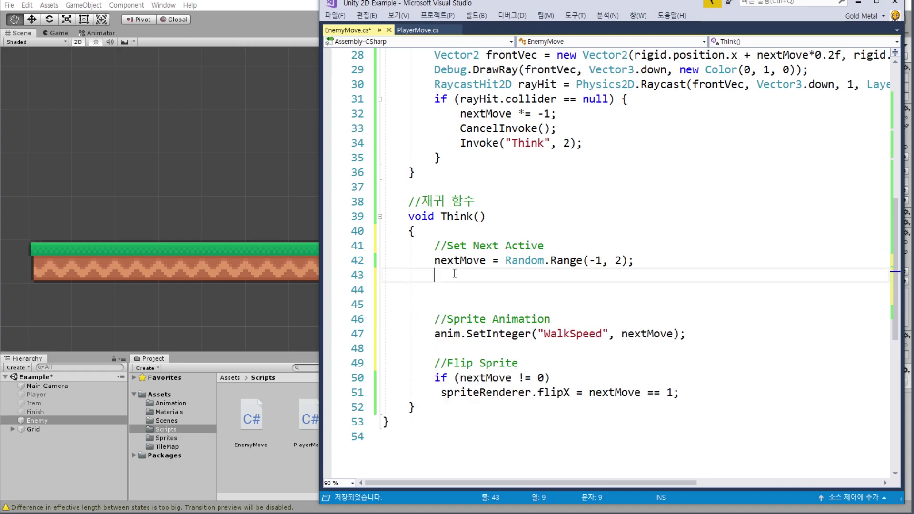
{"action": "left_click_drag", "start_coordinate": [455, 275], "coordinate": [454, 299]}
{"action": "key", "text": "Delete"}
{"action": "key", "text": "Return"}
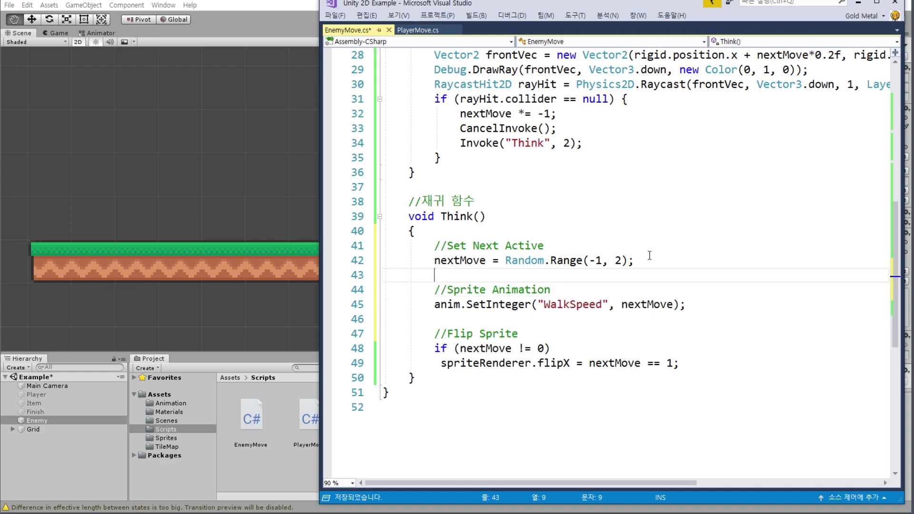
{"action": "left_click", "coordinate": [697, 370]}
{"action": "key", "text": "Return"}
{"action": "key", "text": "Return"}
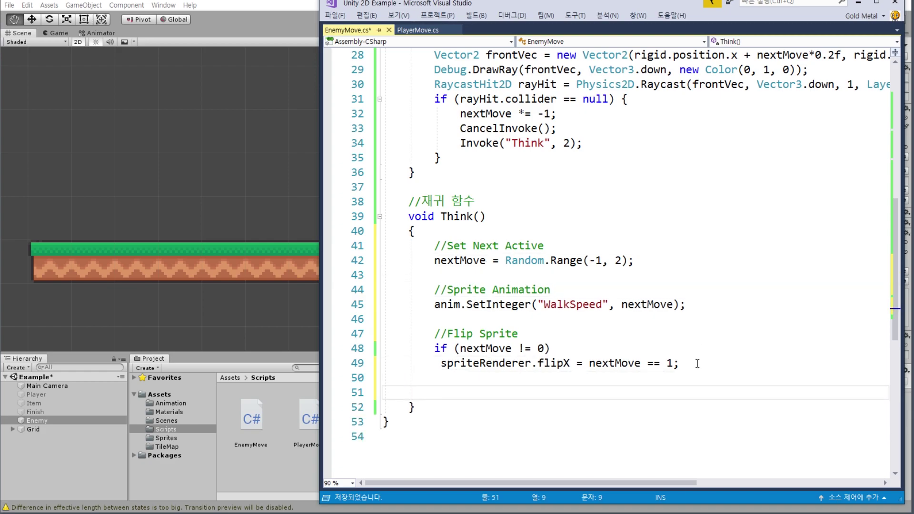
{"action": "key", "text": "ctrl+v"}
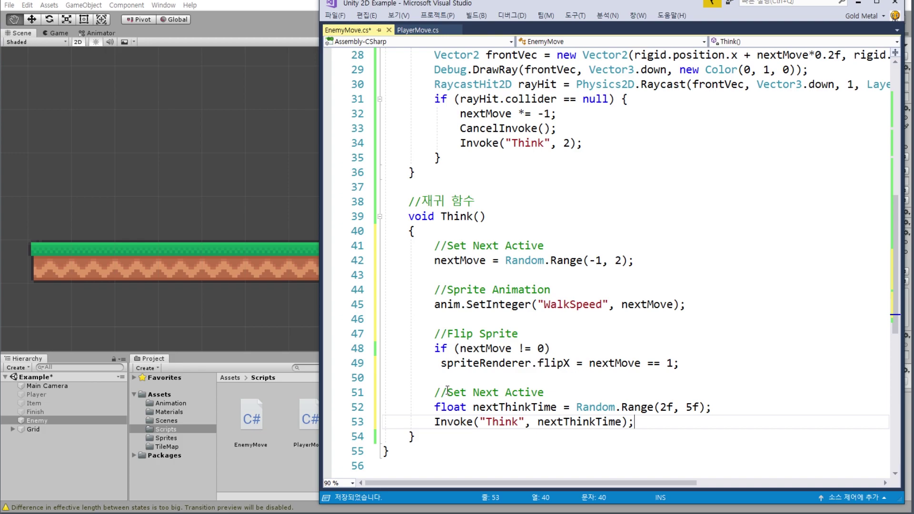
Rename the moved block's comment to //Recursive and save EnemyMove.cs
{"action": "left_click_drag", "start_coordinate": [447, 391], "coordinate": [555, 390]}
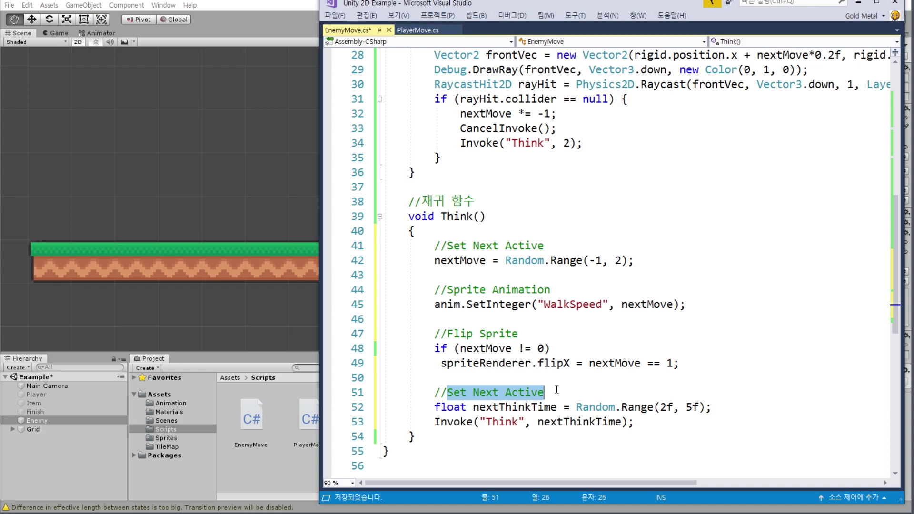
{"action": "type", "text": "Rec"}
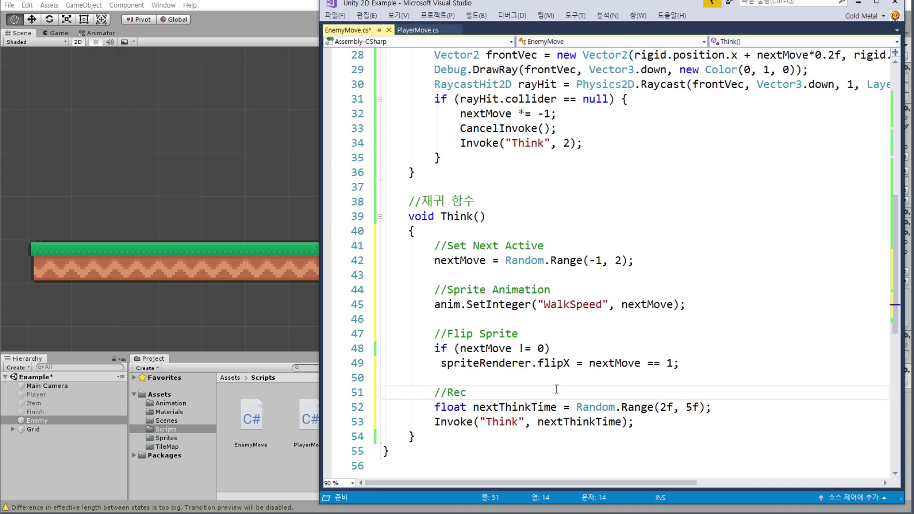
{"action": "type", "text": "ursic"}
{"action": "key", "text": "BackSpace"}
{"action": "key", "text": "BackSpace"}
{"action": "type", "text": "ve"}
{"action": "key", "text": "ctrl+s"}
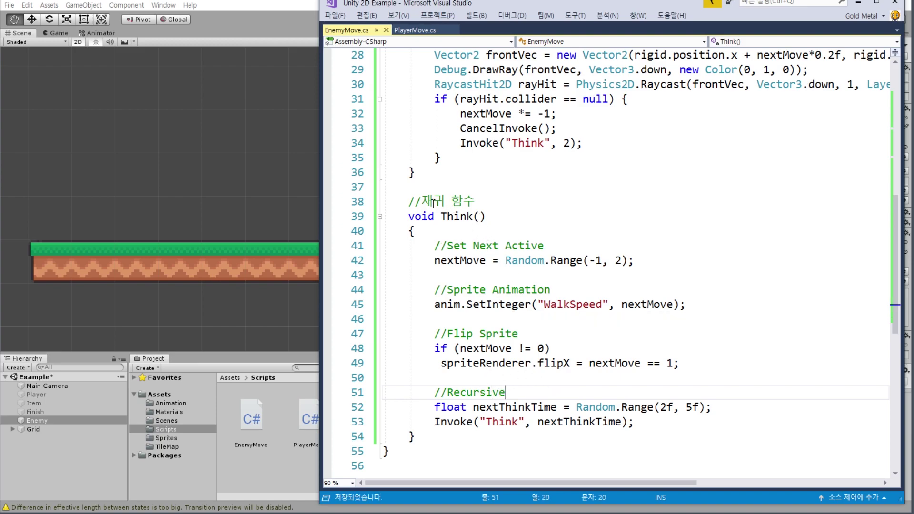
{"action": "left_click_drag", "start_coordinate": [433, 392], "coordinate": [633, 422]}
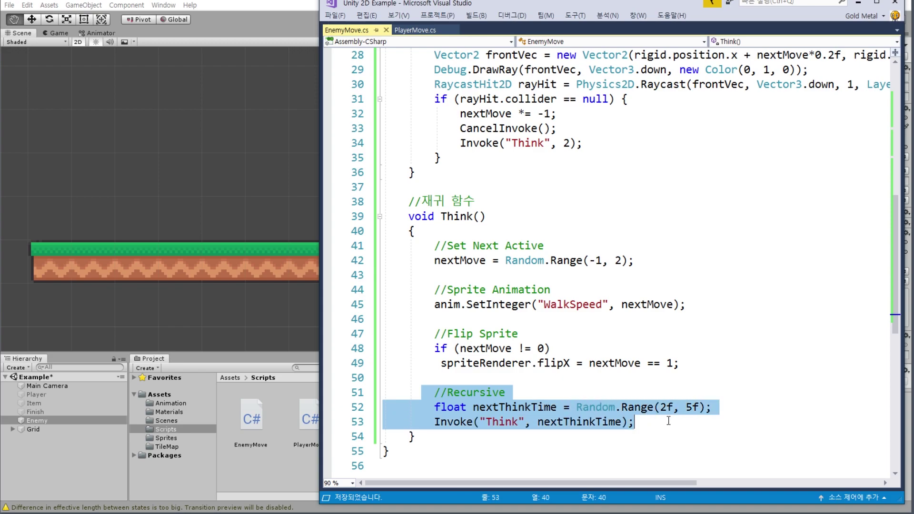
{"action": "left_click", "coordinate": [633, 422]}
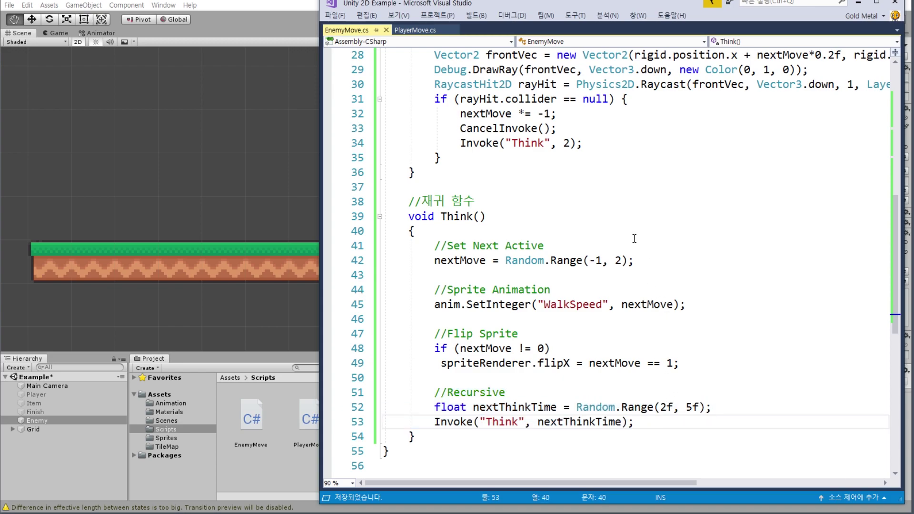
{"action": "scroll", "coordinate": [636, 236], "scroll_direction": "up", "scroll_amount": 4}
{"action": "scroll", "coordinate": [637, 298], "scroll_direction": "up", "scroll_amount": 2}
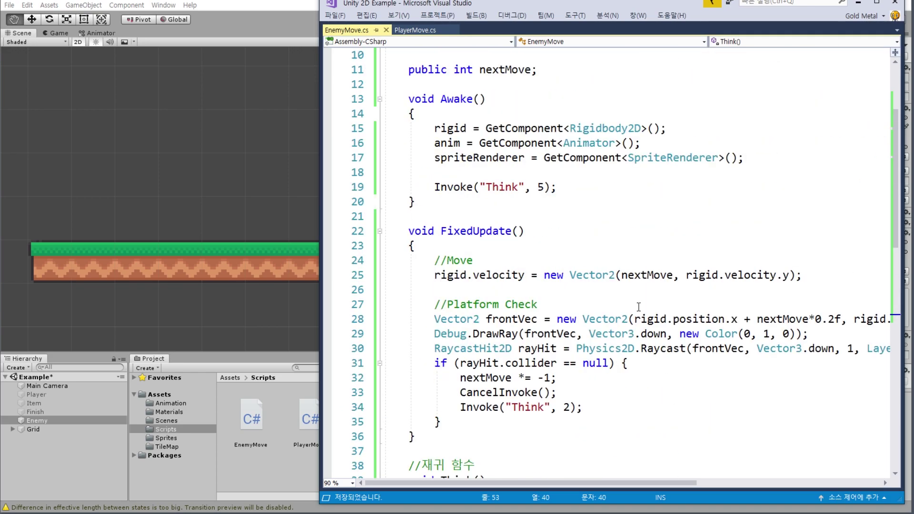
{"action": "scroll", "coordinate": [639, 307], "scroll_direction": "up", "scroll_amount": 1}
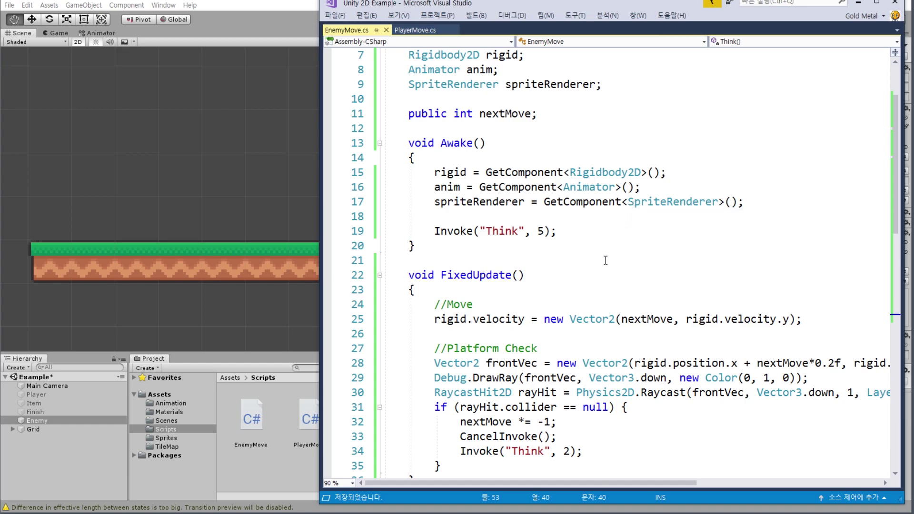
{"action": "scroll", "coordinate": [605, 261], "scroll_direction": "up", "scroll_amount": 2}
{"action": "scroll", "coordinate": [606, 265], "scroll_direction": "down", "scroll_amount": 5}
{"action": "scroll", "coordinate": [611, 285], "scroll_direction": "down", "scroll_amount": 3}
{"action": "scroll", "coordinate": [618, 282], "scroll_direction": "down", "scroll_amount": 1}
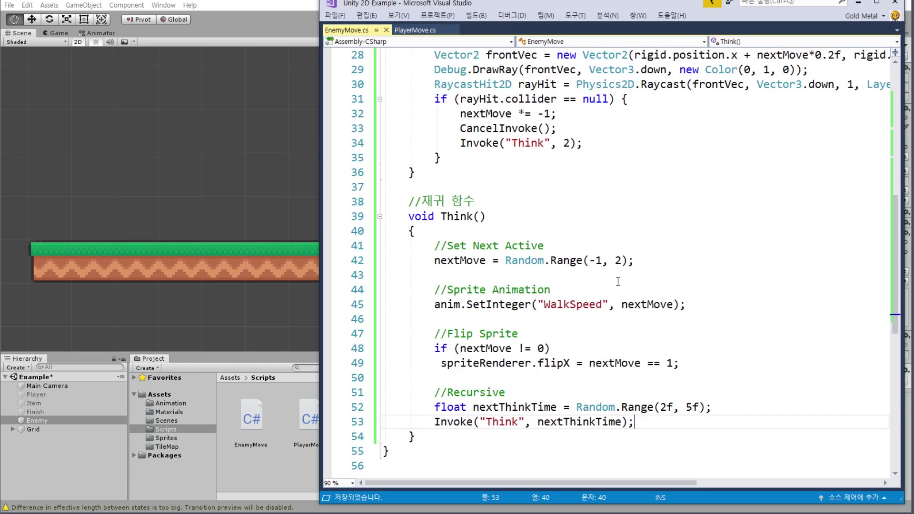
Return to Unity and save the Example scene from the File menu
{"action": "left_click", "coordinate": [858, 2]}
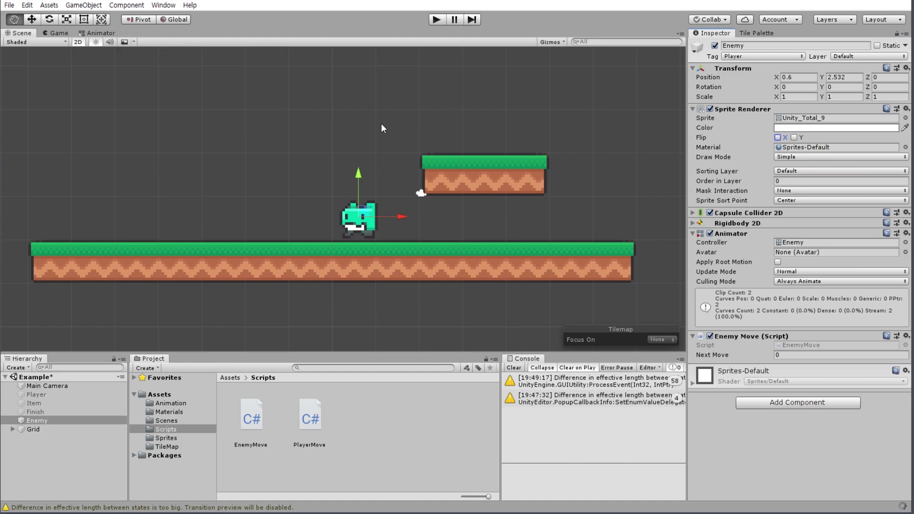
{"action": "left_click", "coordinate": [11, 5]}
{"action": "left_click", "coordinate": [42, 47]}
{"action": "left_click", "coordinate": [10, 5]}
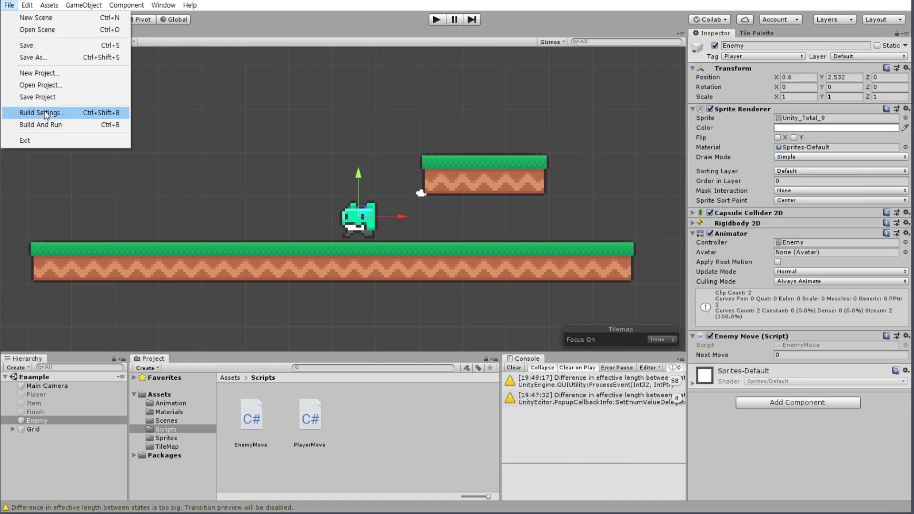
{"action": "left_click", "coordinate": [66, 98]}
Run play mode, select Enemy to watch it patrol the platform, then stop the test
{"action": "left_click", "coordinate": [432, 23]}
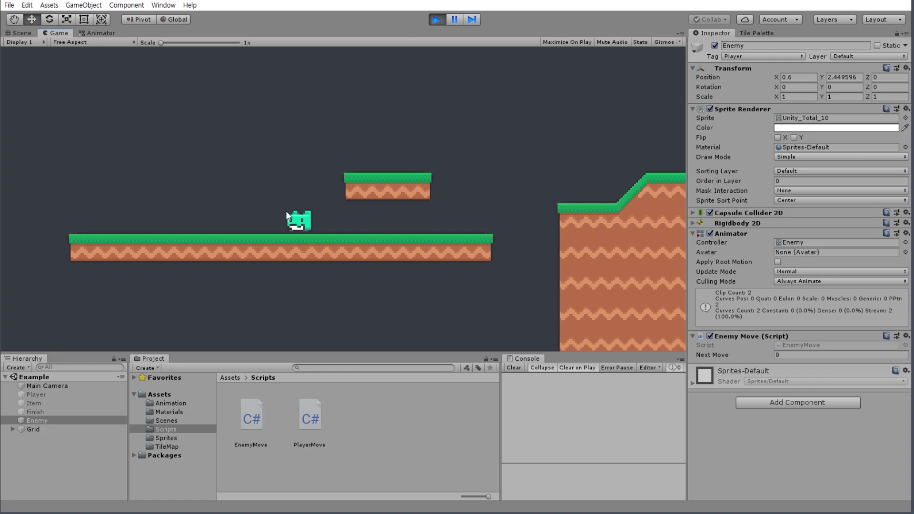
{"action": "left_click", "coordinate": [79, 420]}
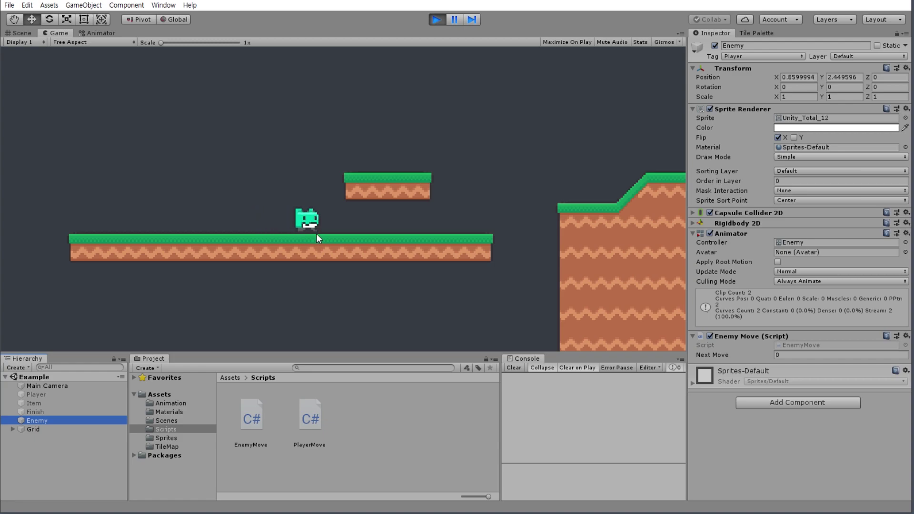
{"action": "left_click", "coordinate": [437, 18]}
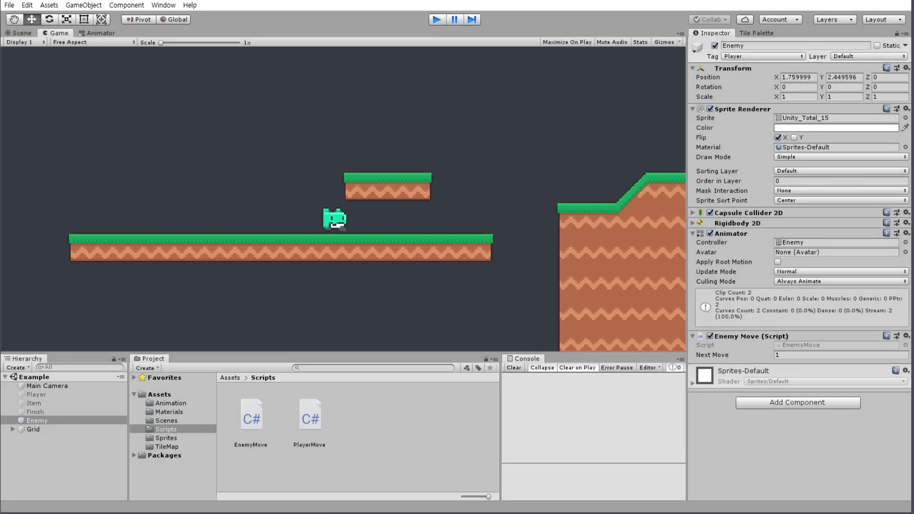
In EnemyMove.cs, highlight FixedUpdate's direction-reversal line and its rayHit.collider == null check
{"action": "key", "text": "alt+Tab"}
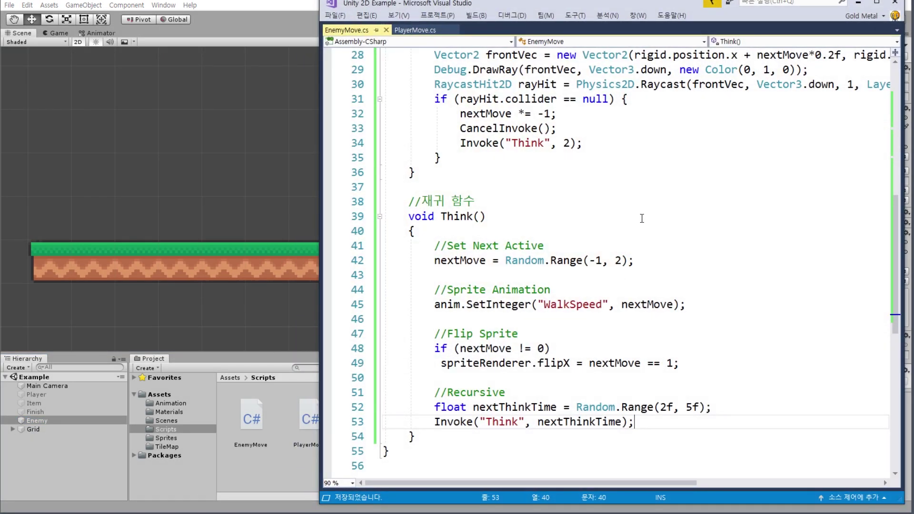
{"action": "scroll", "coordinate": [566, 200], "scroll_direction": "up", "scroll_amount": 2}
{"action": "left_click_drag", "start_coordinate": [460, 202], "coordinate": [555, 202]}
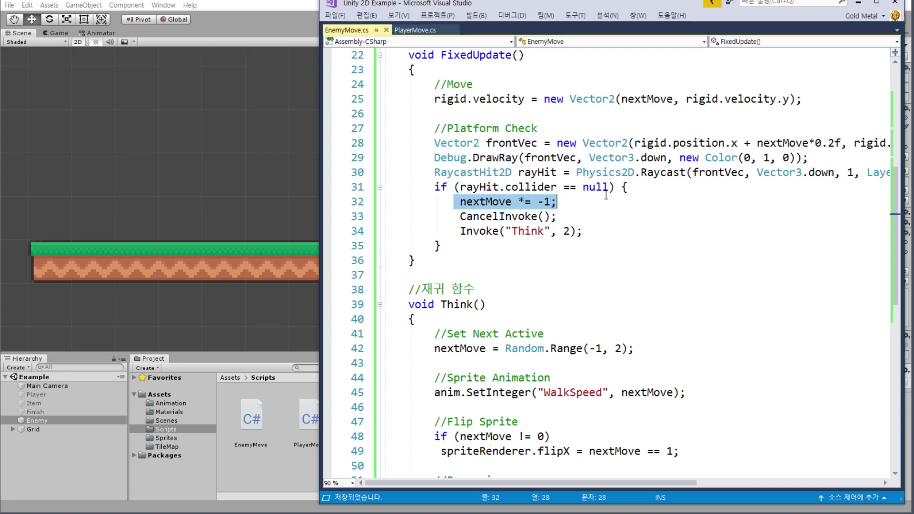
{"action": "left_click", "coordinate": [530, 202]}
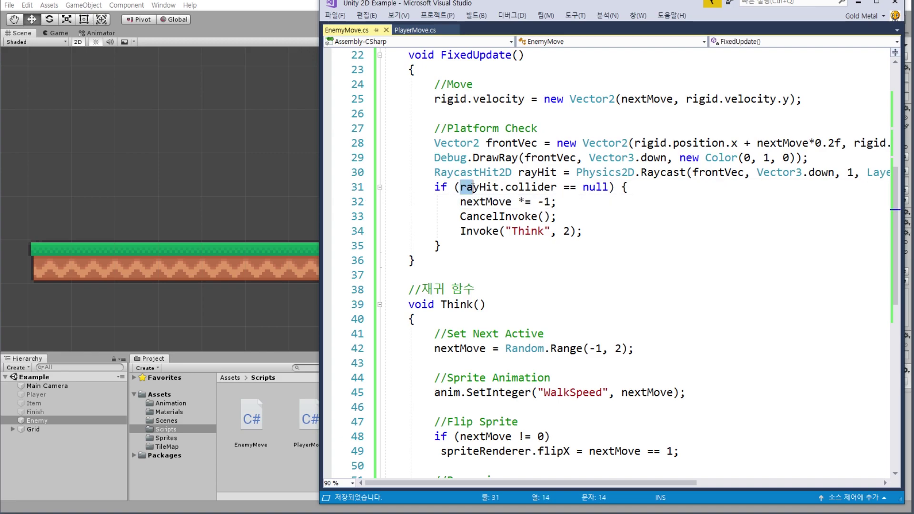
{"action": "left_click_drag", "start_coordinate": [460, 187], "coordinate": [608, 187]}
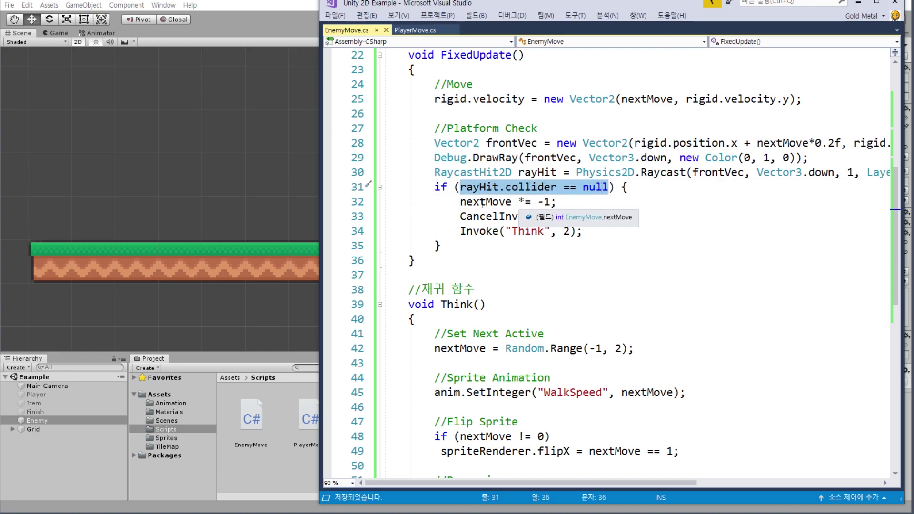
{"action": "left_click_drag", "start_coordinate": [537, 208], "coordinate": [556, 218]}
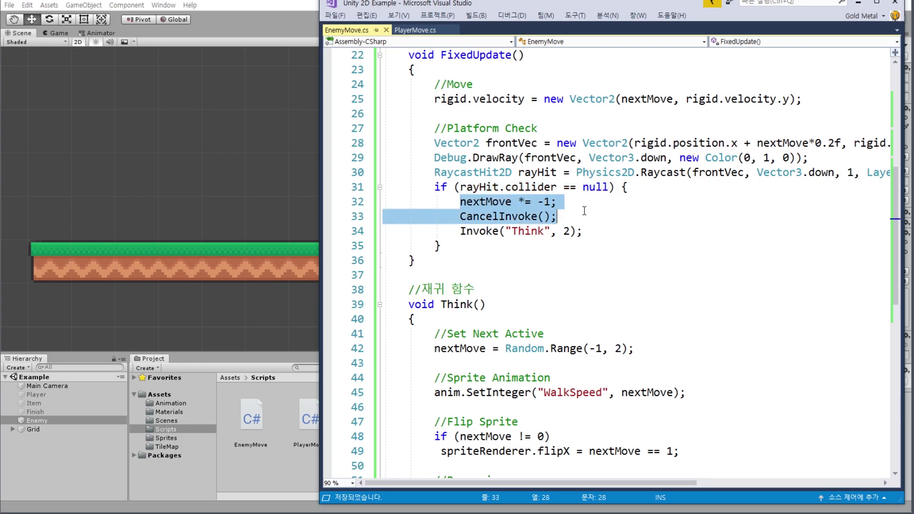
{"action": "scroll", "coordinate": [562, 207], "scroll_direction": "down", "scroll_amount": 1}
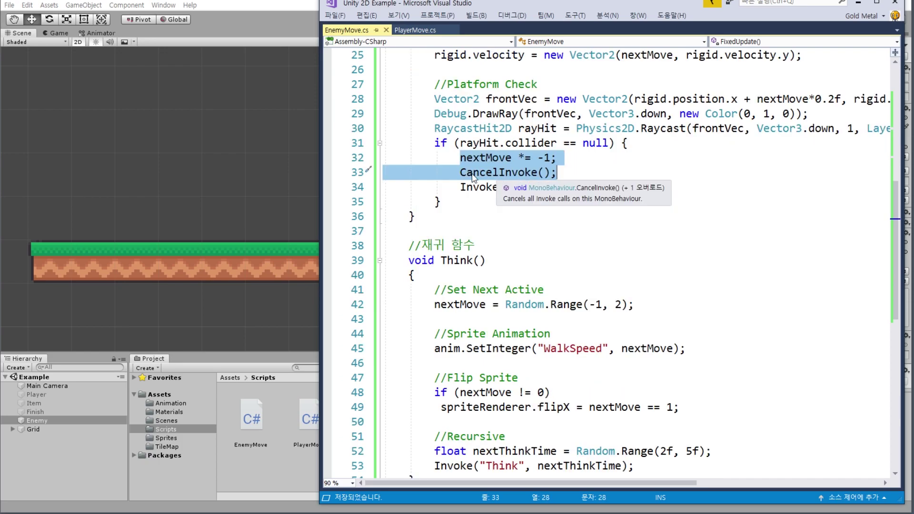
Highlight the three edge lines (nextMove *= -1, CancelInvoke, re-invoke) and the Think() header
{"action": "left_click_drag", "start_coordinate": [460, 172], "coordinate": [556, 172]}
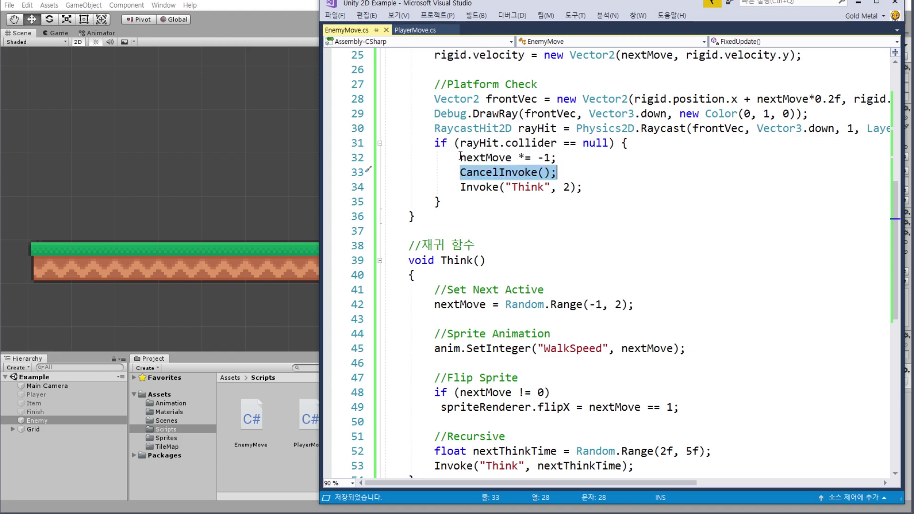
{"action": "left_click_drag", "start_coordinate": [459, 157], "coordinate": [554, 158]}
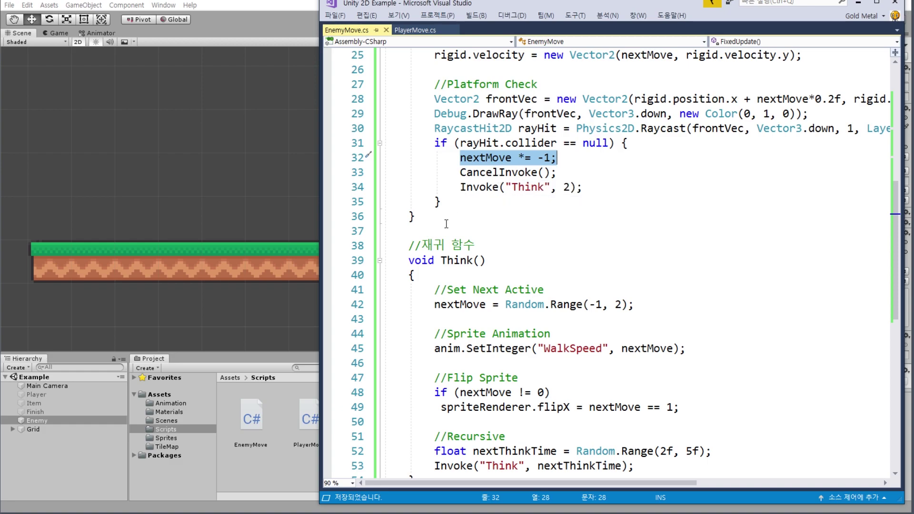
{"action": "left_click", "coordinate": [452, 164]}
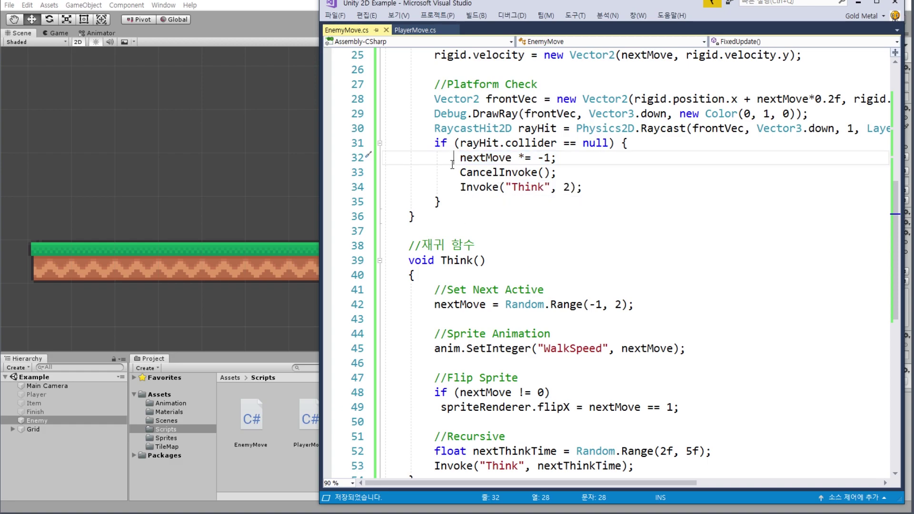
{"action": "left_click_drag", "start_coordinate": [456, 160], "coordinate": [583, 188]}
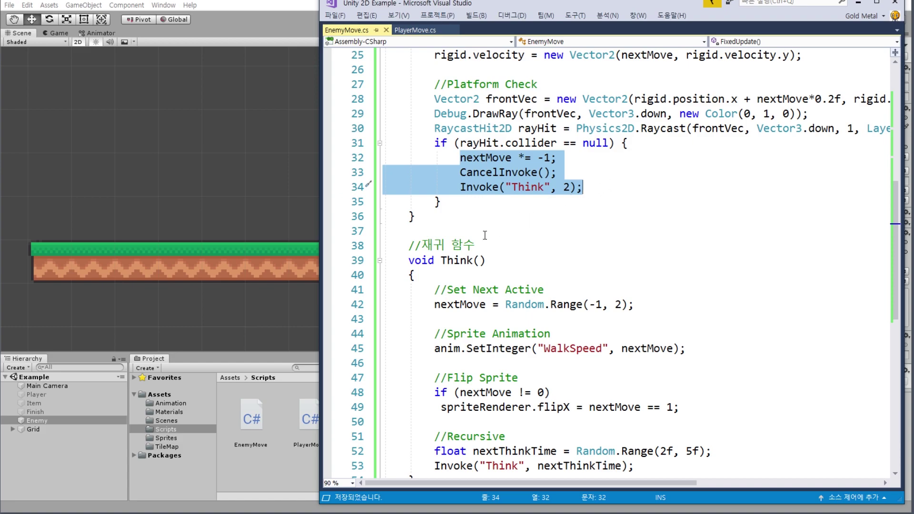
{"action": "left_click_drag", "start_coordinate": [409, 260], "coordinate": [419, 271]}
{"action": "key", "text": "ctrl+c"}
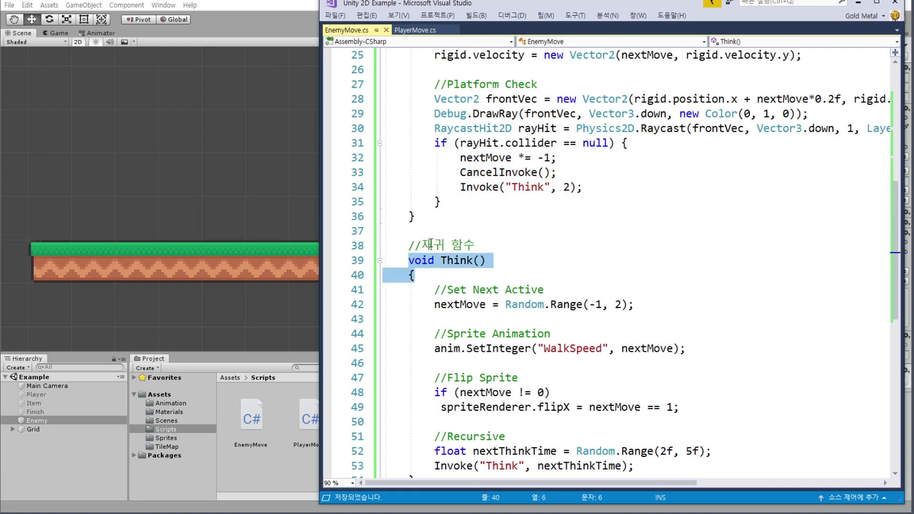
{"action": "left_click", "coordinate": [436, 228]}
{"action": "scroll", "coordinate": [435, 227], "scroll_direction": "down", "scroll_amount": 4}
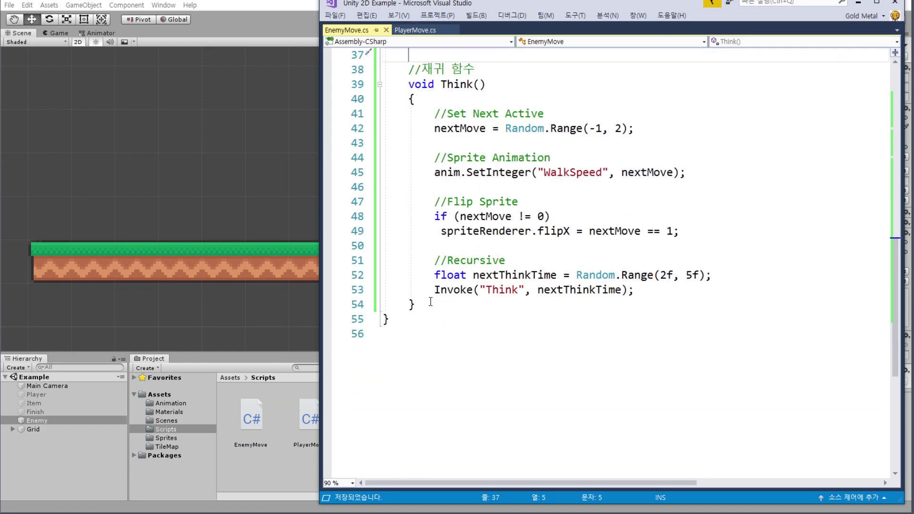
Paste a copy of the Think() header below Think to create a new empty method with braces
{"action": "left_click", "coordinate": [431, 302]}
{"action": "scroll", "coordinate": [430, 301], "scroll_direction": "up", "scroll_amount": 1}
{"action": "key", "text": "Return"}
{"action": "key", "text": "Return"}
{"action": "key", "text": "ctrl+v"}
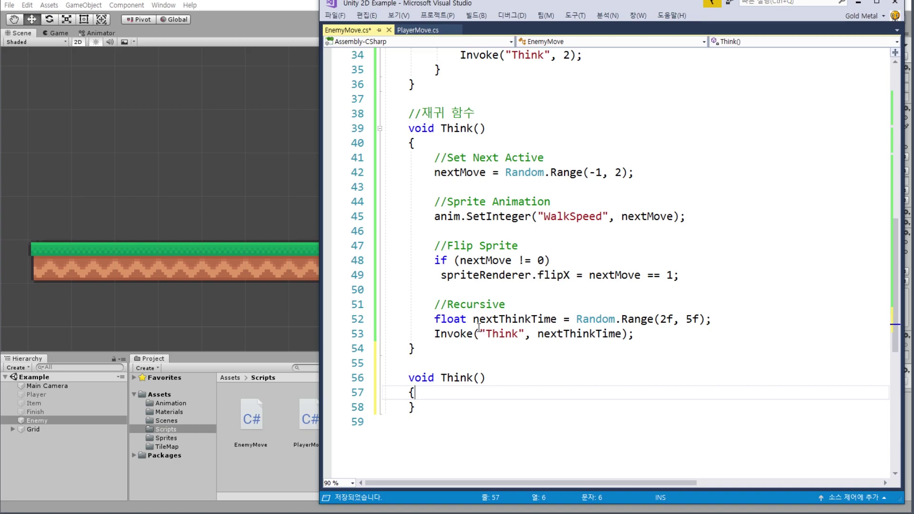
{"action": "scroll", "coordinate": [438, 366], "scroll_direction": "down", "scroll_amount": 2}
{"action": "left_click", "coordinate": [429, 323]}
{"action": "key", "text": "Return"}
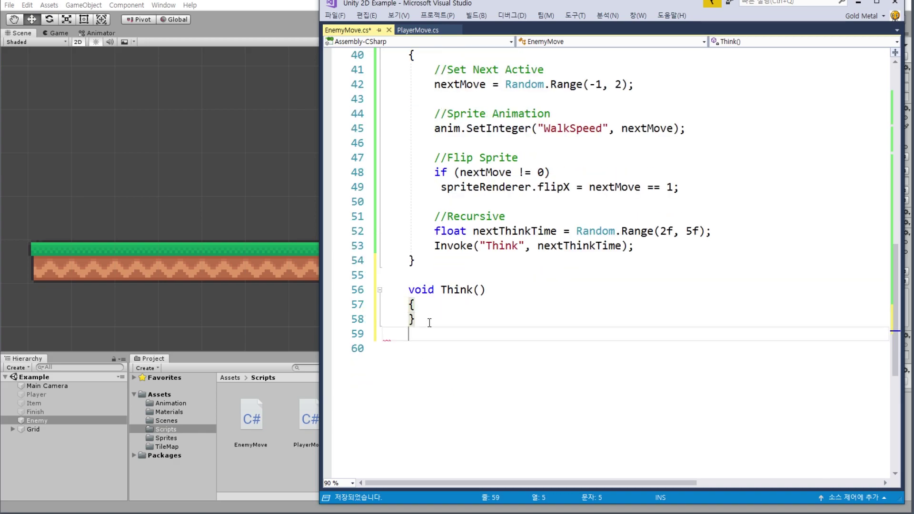
{"action": "type", "text": "}"}
{"action": "left_click", "coordinate": [423, 308]}
{"action": "key", "text": "Return"}
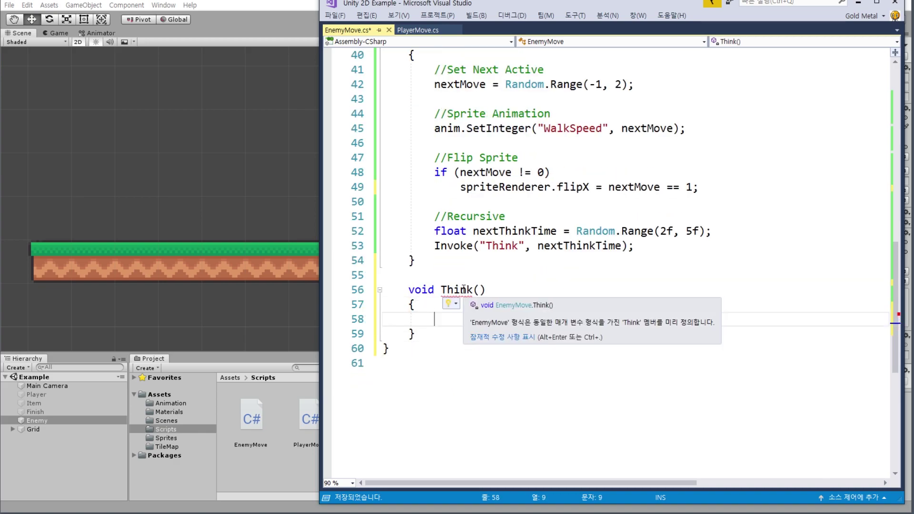
Rename the duplicated method to Turn
{"action": "left_click", "coordinate": [471, 290]}
{"action": "scroll", "coordinate": [563, 293], "scroll_direction": "up", "scroll_amount": 1}
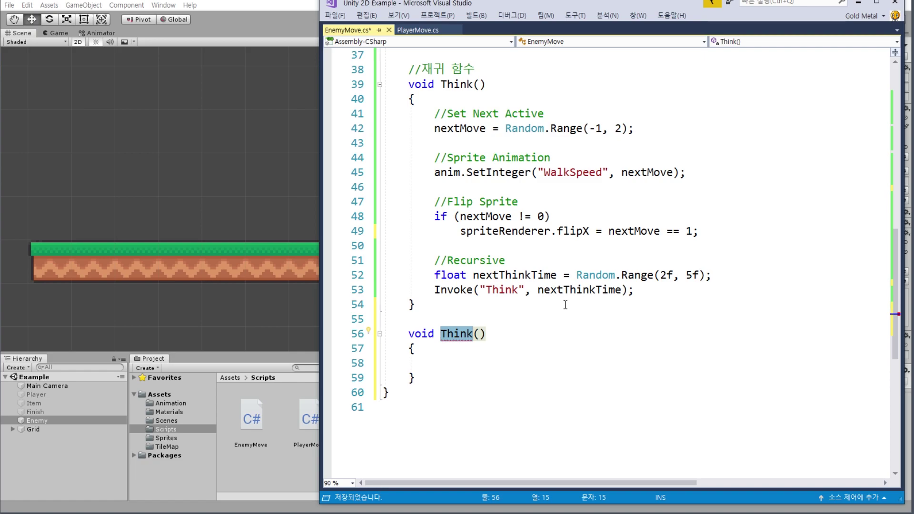
{"action": "type", "text": "Return"}
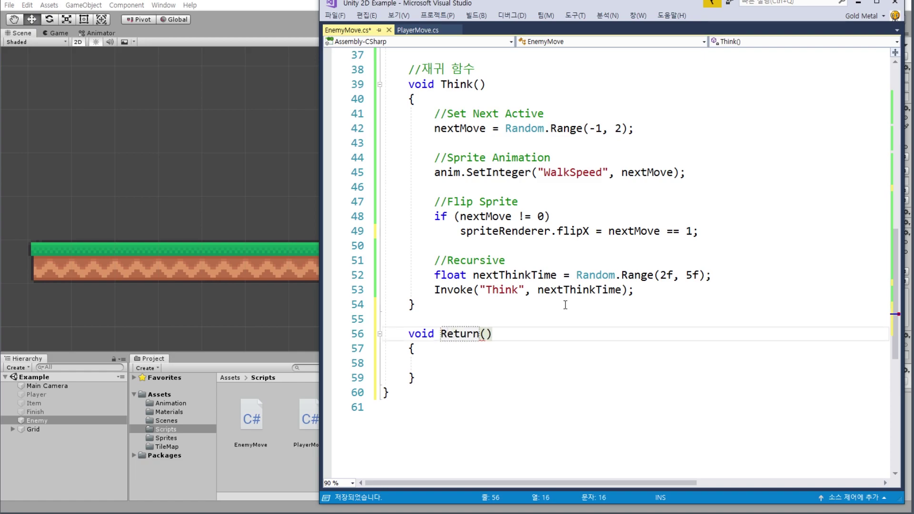
{"action": "key", "text": "Left"}
{"action": "key", "text": "Left"}
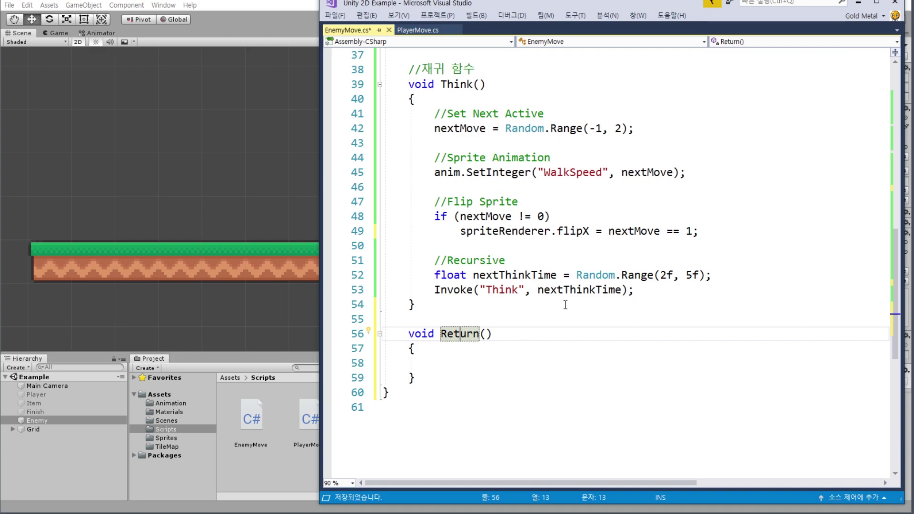
{"action": "key", "text": "BackSpace"}
{"action": "key", "text": "BackSpace"}
{"action": "key", "text": "BackSpace"}
{"action": "type", "text": "T"}
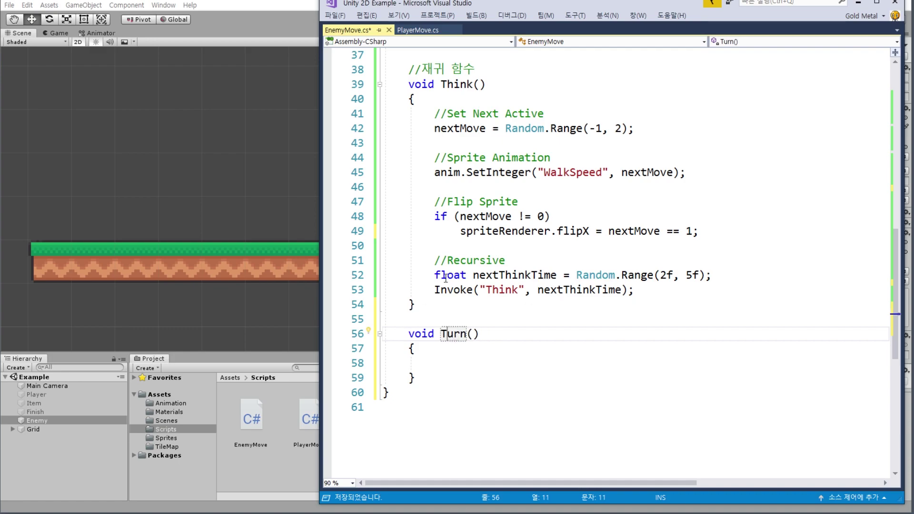
Move the three edge-handling lines out of FixedUpdate into the Turn() body
{"action": "scroll", "coordinate": [584, 138], "scroll_direction": "up", "scroll_amount": 5}
{"action": "left_click_drag", "start_coordinate": [460, 203], "coordinate": [590, 231]}
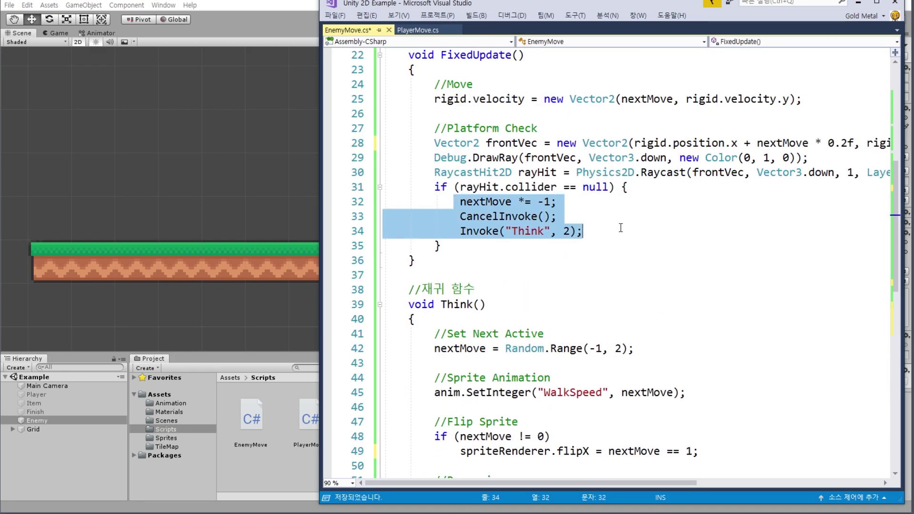
{"action": "key", "text": "ctrl+x"}
{"action": "scroll", "coordinate": [470, 379], "scroll_direction": "down", "scroll_amount": 4}
{"action": "left_click", "coordinate": [469, 379]}
{"action": "key", "text": "ctrl+v"}
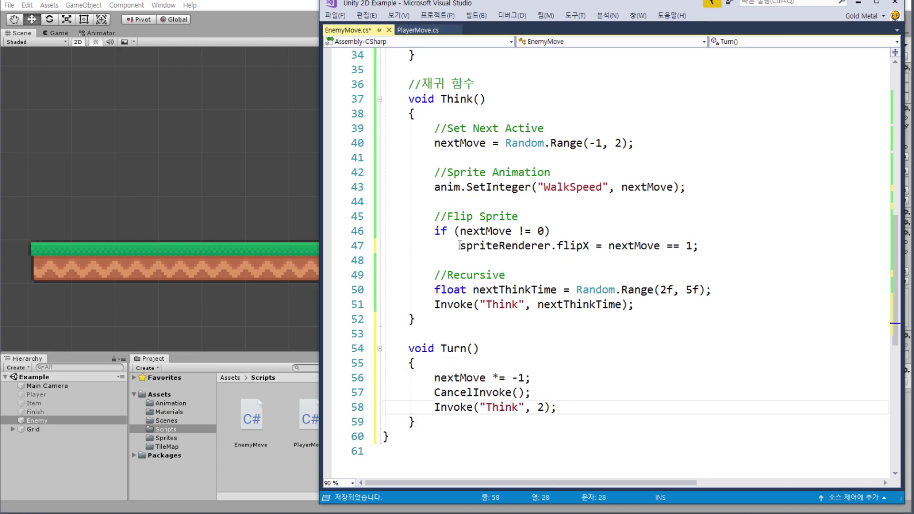
Copy the sprite flip line into Turn() below the reversal line and save the script
{"action": "left_click_drag", "start_coordinate": [460, 245], "coordinate": [598, 246]}
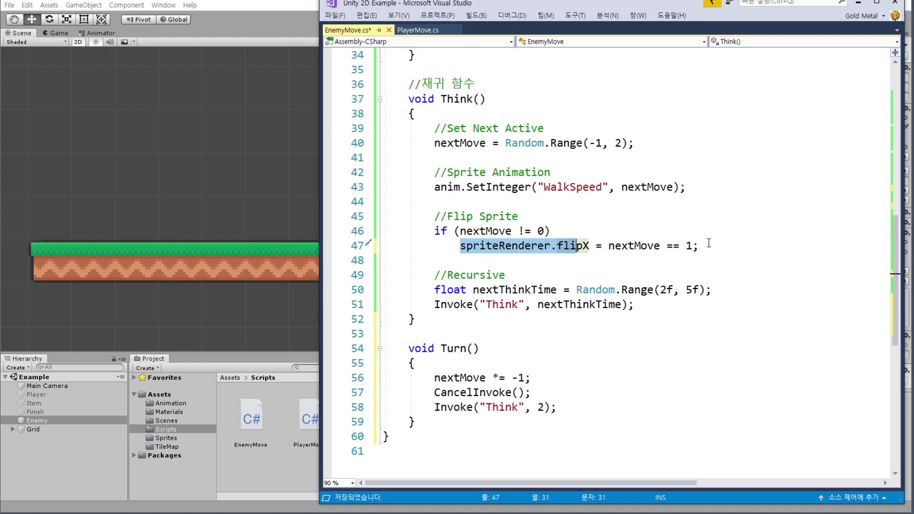
{"action": "left_click_drag", "start_coordinate": [708, 243], "coordinate": [708, 245]}
{"action": "left_click", "coordinate": [567, 377]}
{"action": "key", "text": "Return"}
{"action": "key", "text": "ctrl+v"}
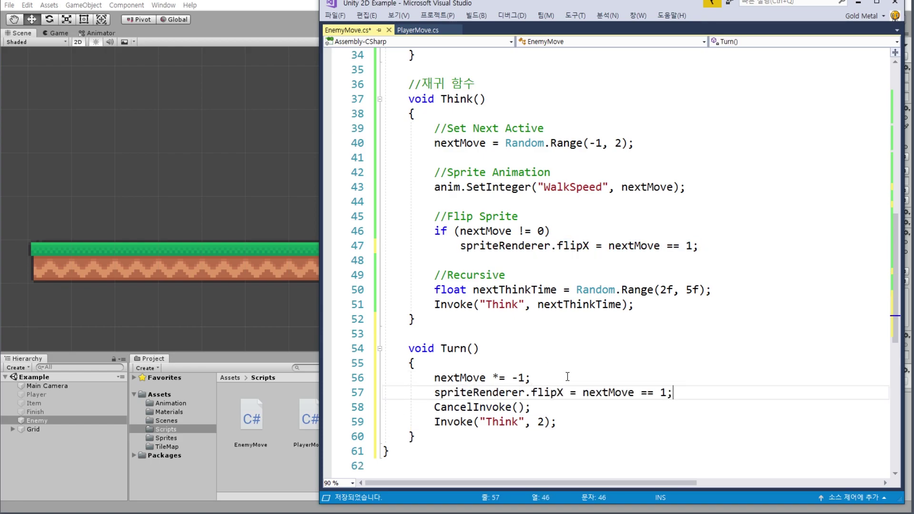
{"action": "key", "text": "Return"}
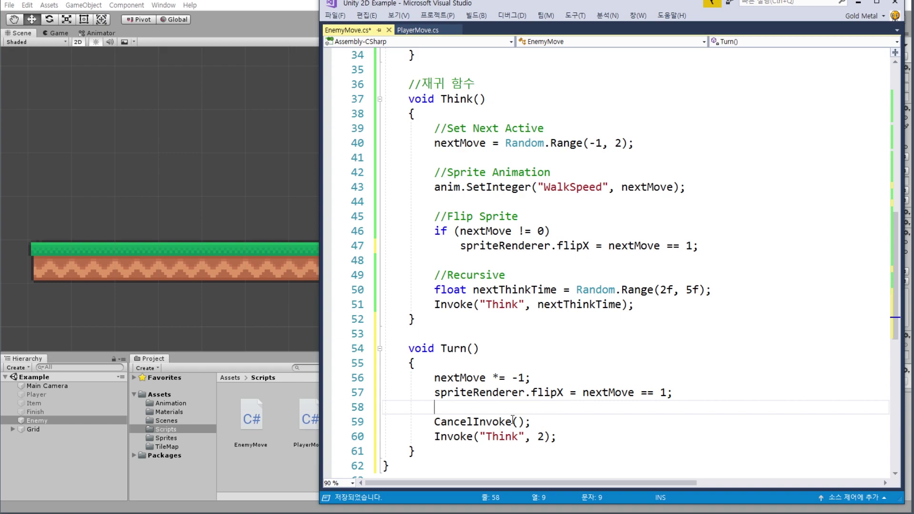
{"action": "key", "text": "ctrl+s"}
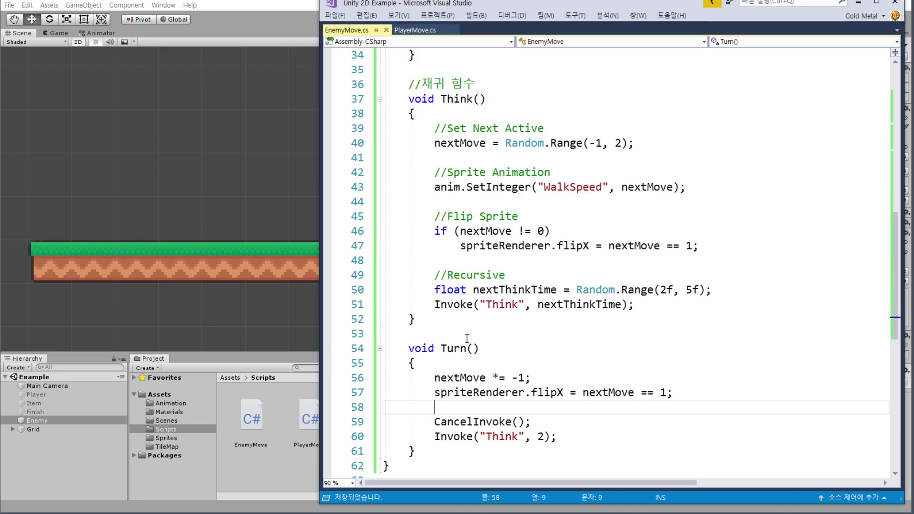
Call Turn(); in the no-ground if check, delete its braces, and save
{"action": "left_click", "coordinate": [478, 348]}
{"action": "scroll", "coordinate": [551, 325], "scroll_direction": "up", "scroll_amount": 5}
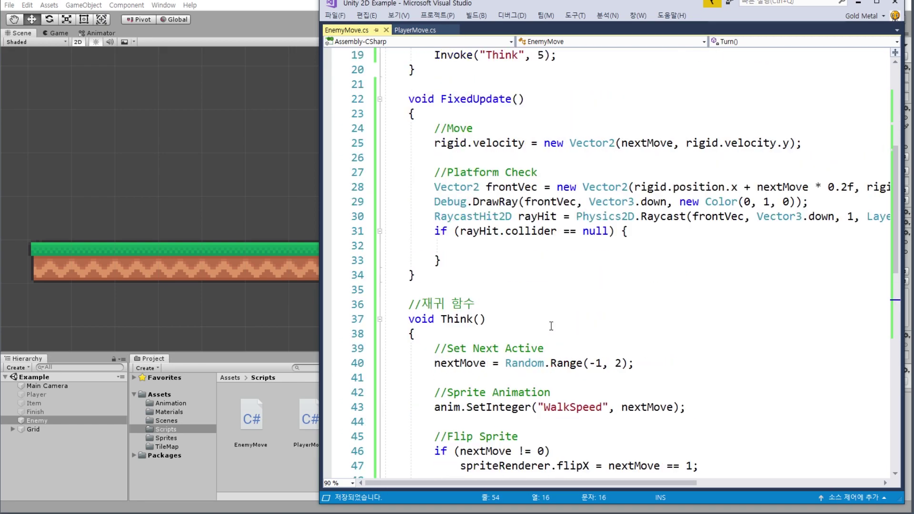
{"action": "scroll", "coordinate": [551, 326], "scroll_direction": "up", "scroll_amount": 1}
{"action": "left_click", "coordinate": [509, 293]}
{"action": "type", "text": "Turn()"}
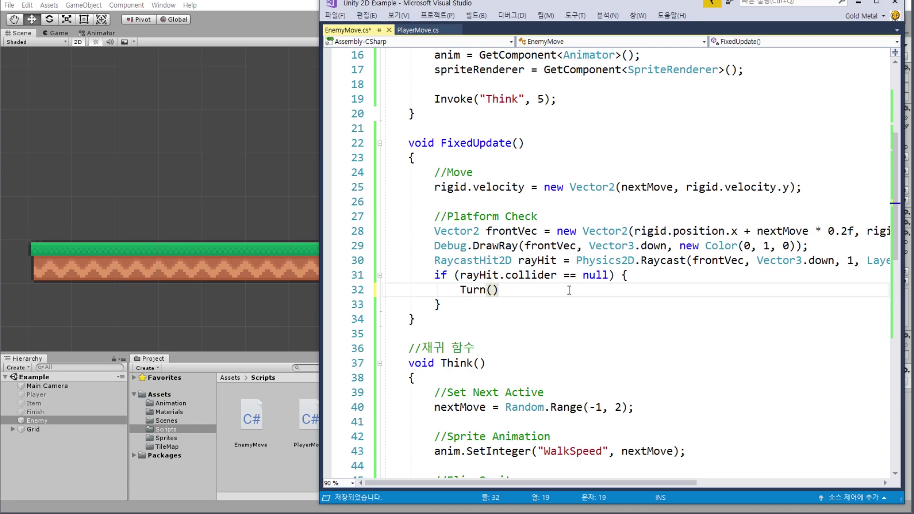
{"action": "type", "text": ";"}
{"action": "left_click", "coordinate": [614, 274]}
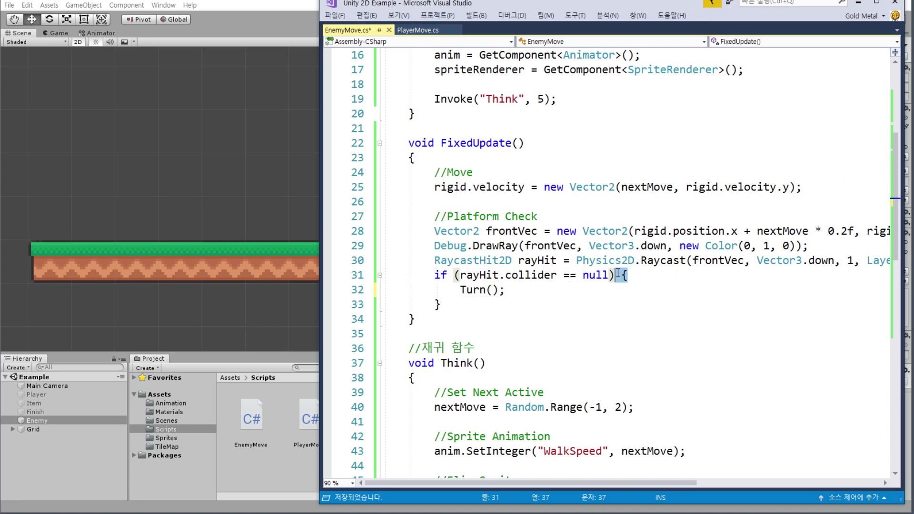
{"action": "key", "text": "Delete"}
{"action": "key", "text": "Delete"}
{"action": "left_click_drag", "start_coordinate": [508, 291], "coordinate": [524, 305]}
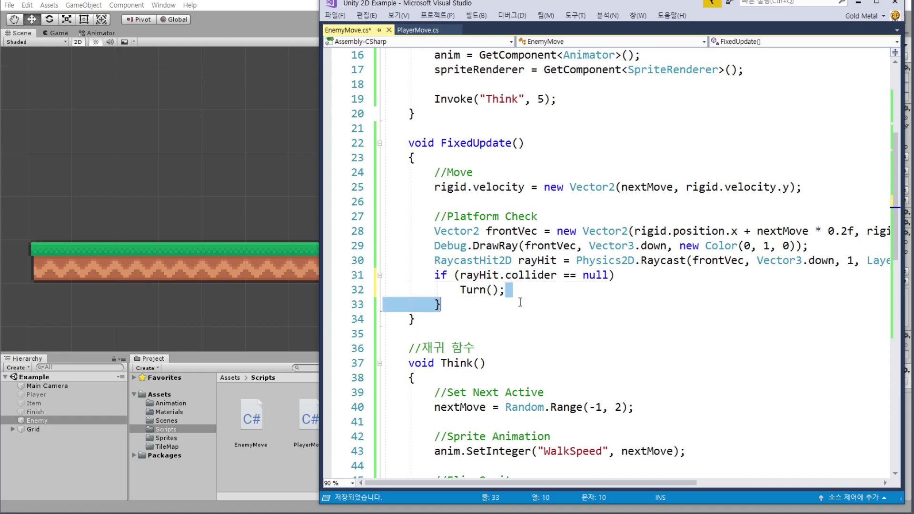
{"action": "key", "text": "Delete"}
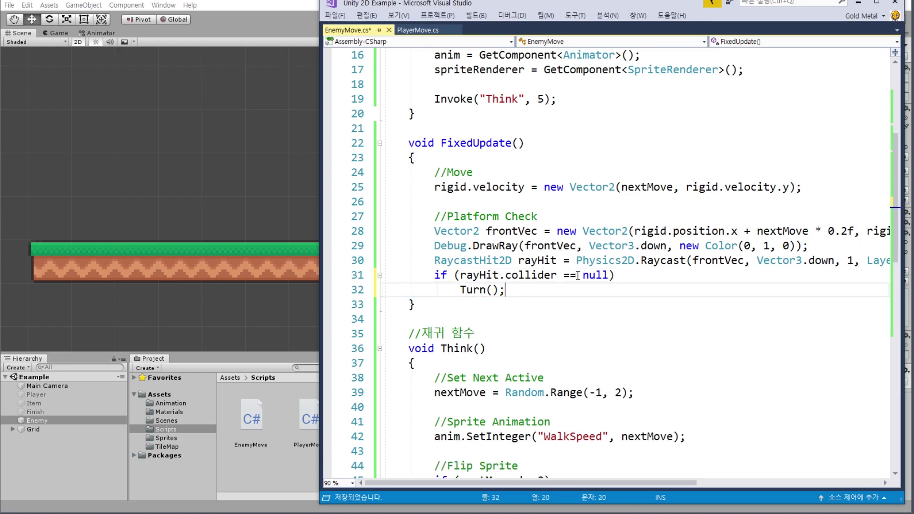
{"action": "key", "text": "ctrl+s"}
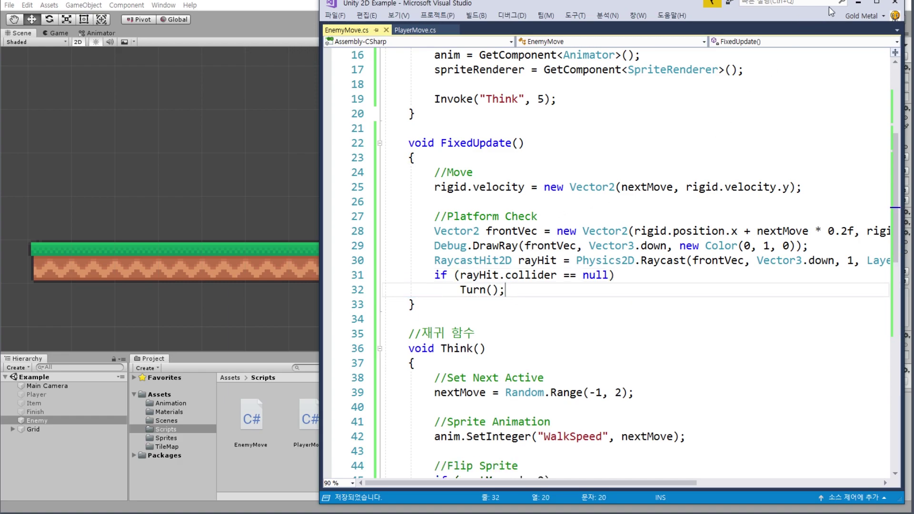
Review the Flip Sprite lines and the new Turn() method in EnemyMove.cs
{"action": "scroll", "coordinate": [486, 249], "scroll_direction": "down", "scroll_amount": 2}
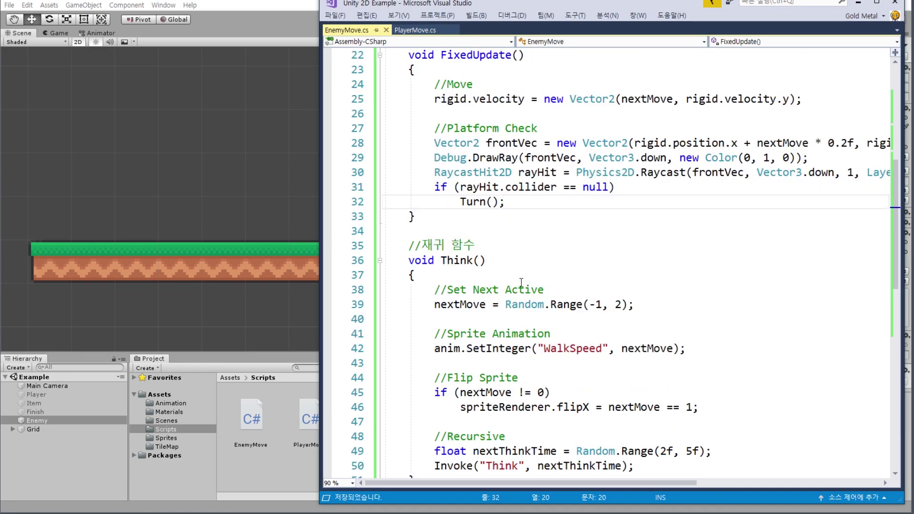
{"action": "scroll", "coordinate": [521, 281], "scroll_direction": "down", "scroll_amount": 2}
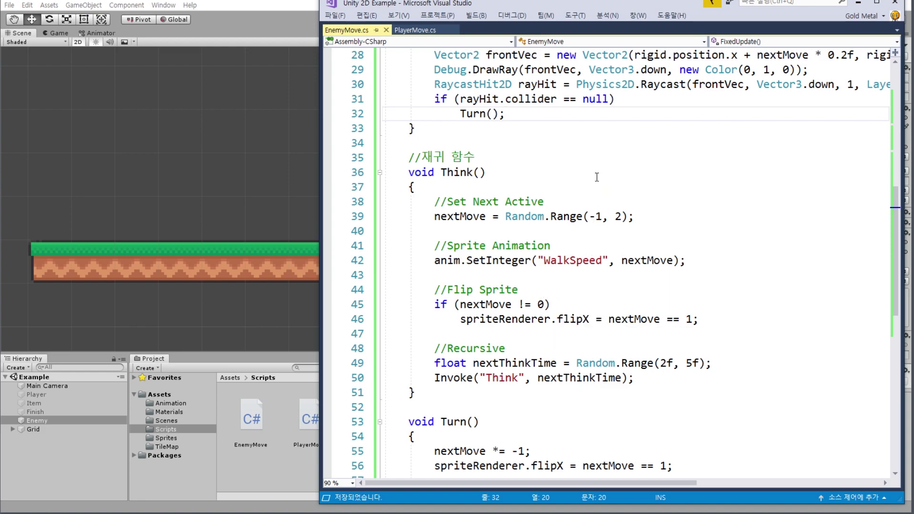
{"action": "scroll", "coordinate": [609, 161], "scroll_direction": "down", "scroll_amount": 1}
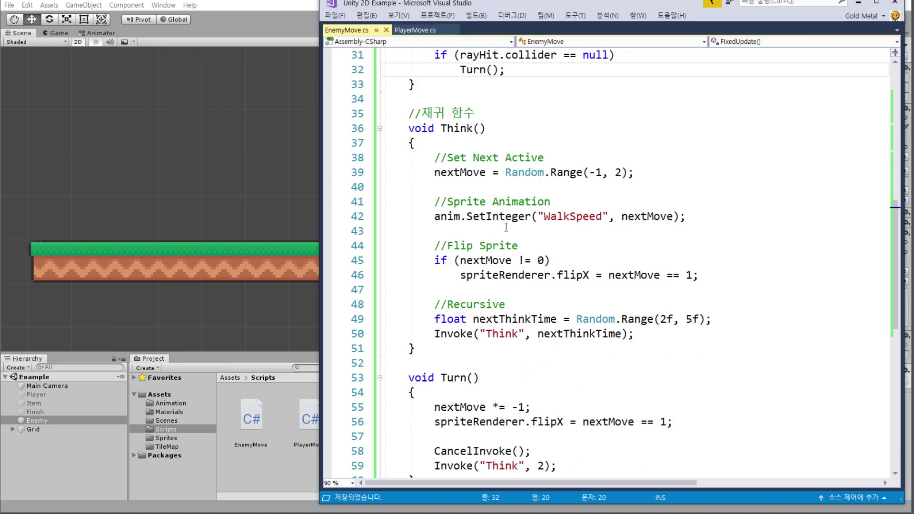
{"action": "mouse_move", "coordinate": [467, 215]}
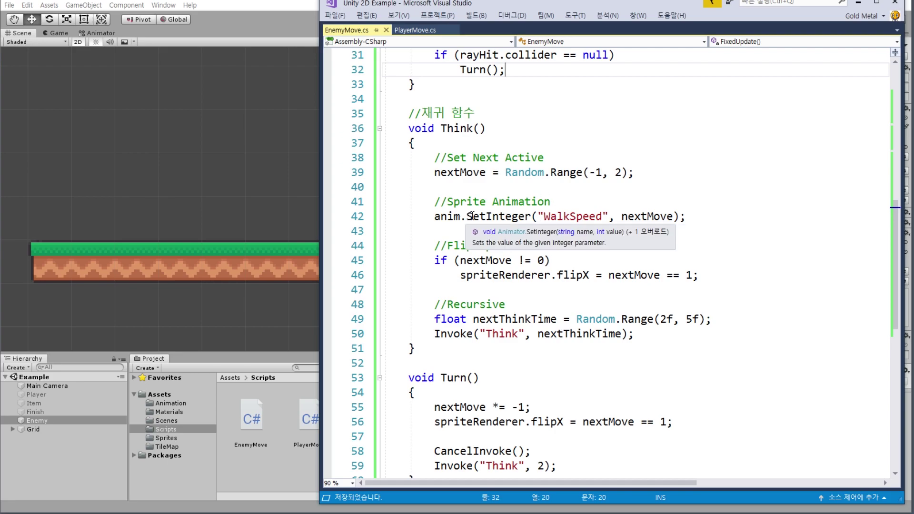
{"action": "left_click_drag", "start_coordinate": [434, 245], "coordinate": [738, 276]}
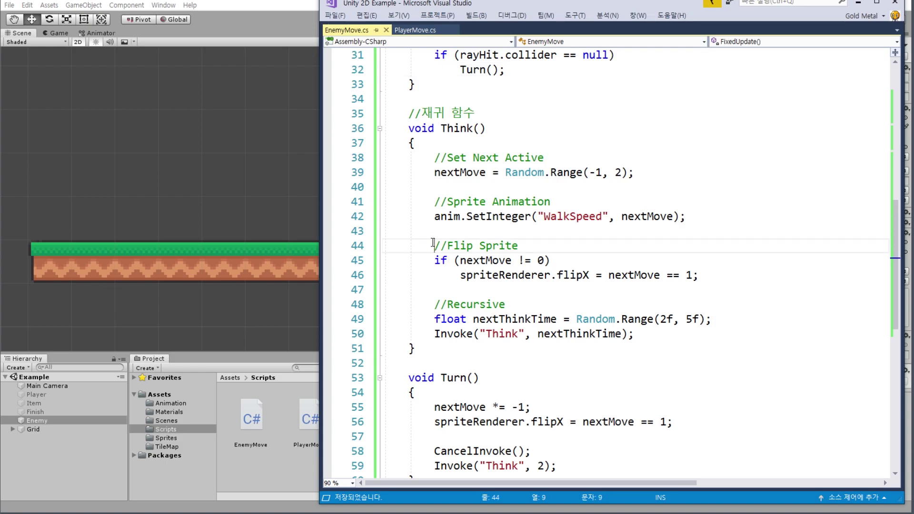
{"action": "left_click", "coordinate": [738, 276]}
{"action": "scroll", "coordinate": [708, 196], "scroll_direction": "down", "scroll_amount": 5}
{"action": "scroll", "coordinate": [687, 212], "scroll_direction": "up", "scroll_amount": 2}
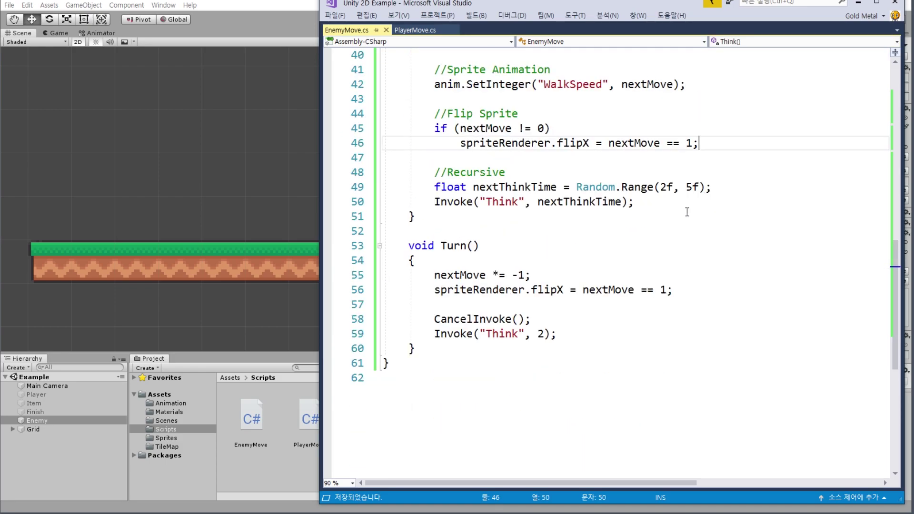
{"action": "left_click_drag", "start_coordinate": [386, 245], "coordinate": [577, 346]}
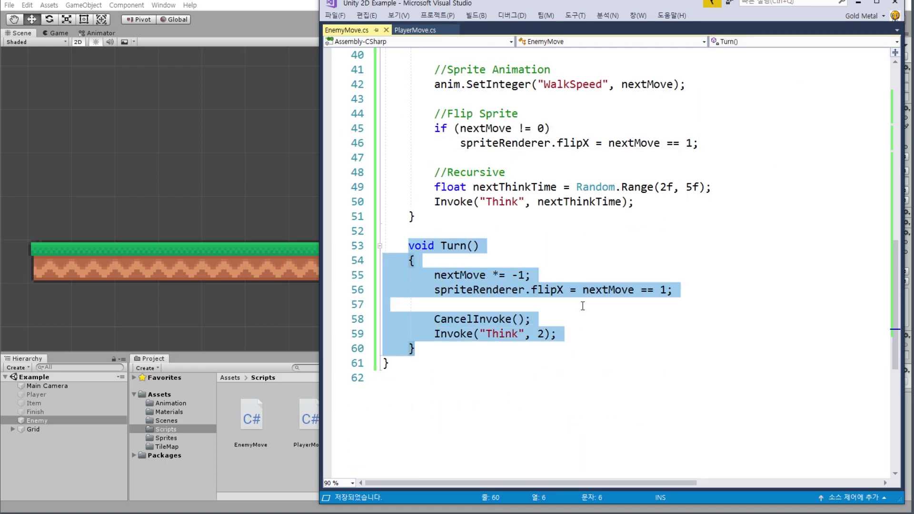
{"action": "left_click", "coordinate": [564, 316]}
{"action": "scroll", "coordinate": [713, 224], "scroll_direction": "up", "scroll_amount": 4}
{"action": "scroll", "coordinate": [743, 160], "scroll_direction": "up", "scroll_amount": 2}
{"action": "scroll", "coordinate": [741, 165], "scroll_direction": "up", "scroll_amount": 3}
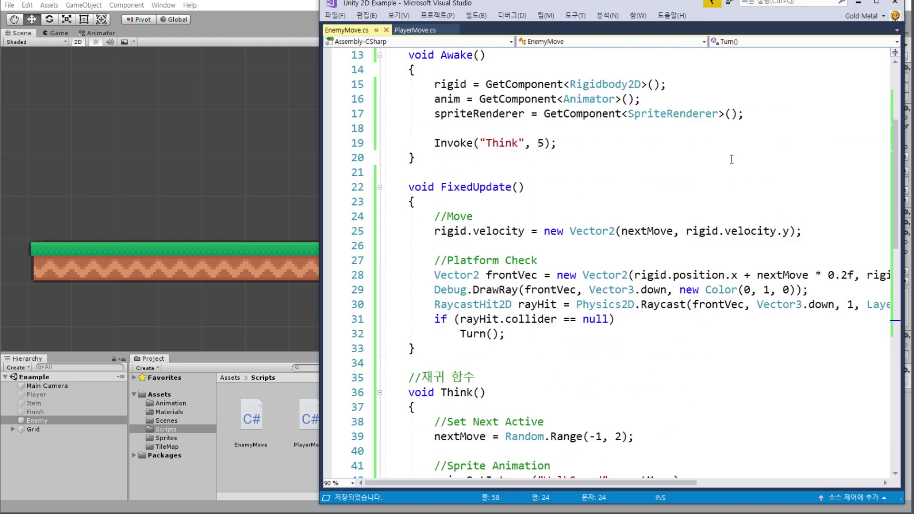
{"action": "scroll", "coordinate": [733, 157], "scroll_direction": "up", "scroll_amount": 3}
Collapse Awake, FixedUpdate, Think and Turn, then delete the //재귀 함수 comment above Think()
{"action": "left_click", "coordinate": [379, 187]}
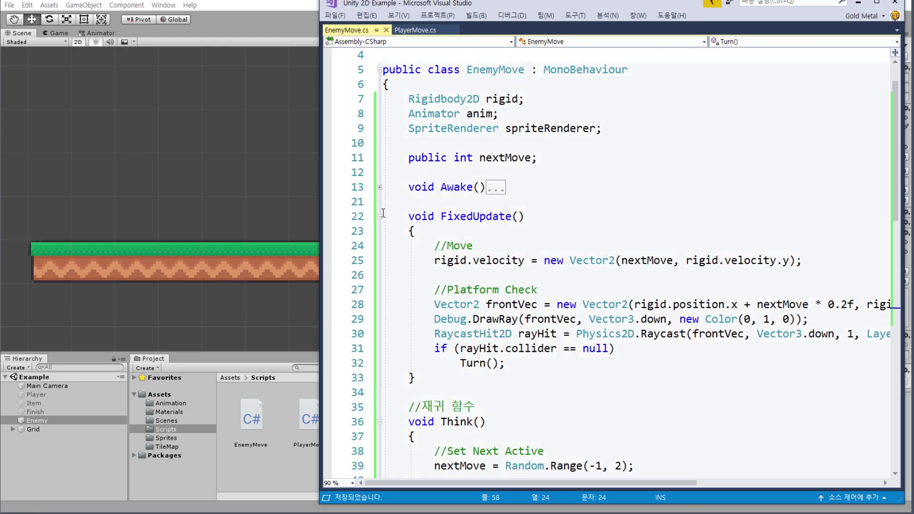
{"action": "left_click", "coordinate": [379, 216]}
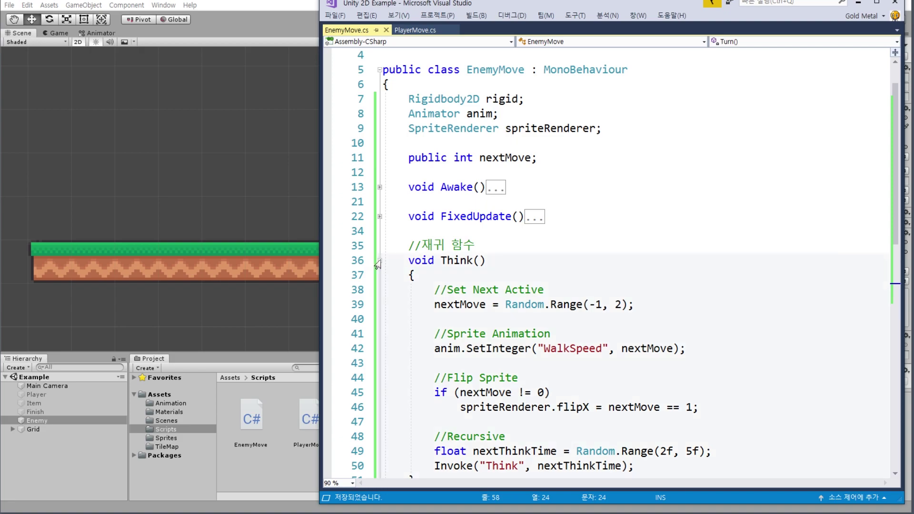
{"action": "left_click", "coordinate": [380, 260]}
{"action": "left_click", "coordinate": [379, 290]}
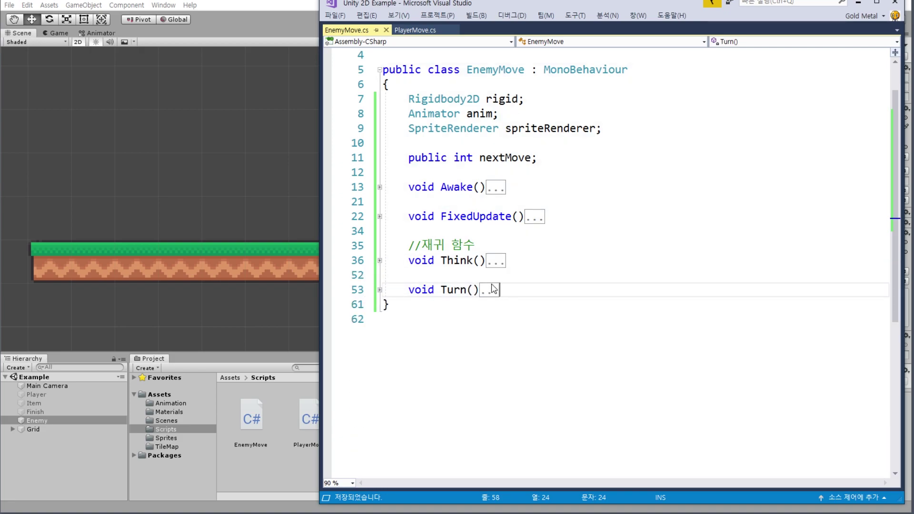
{"action": "left_click_drag", "start_coordinate": [408, 231], "coordinate": [495, 243]}
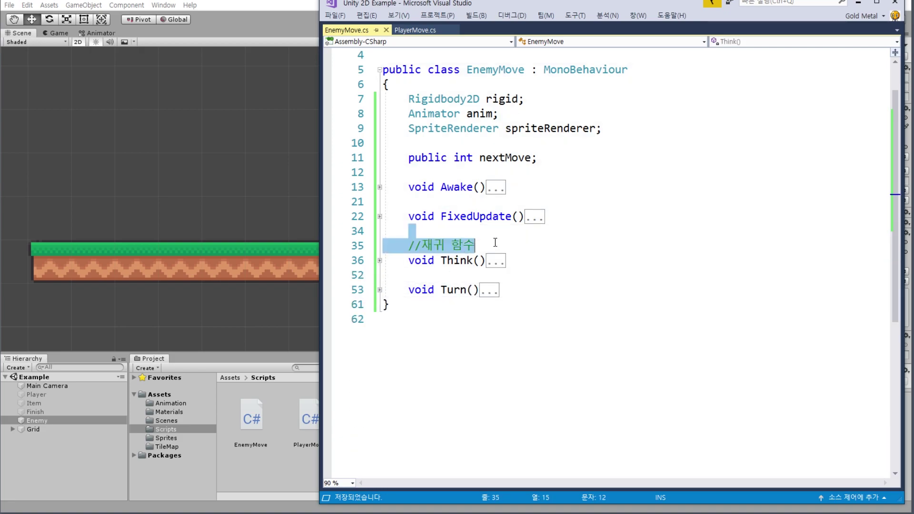
{"action": "key", "text": "Delete"}
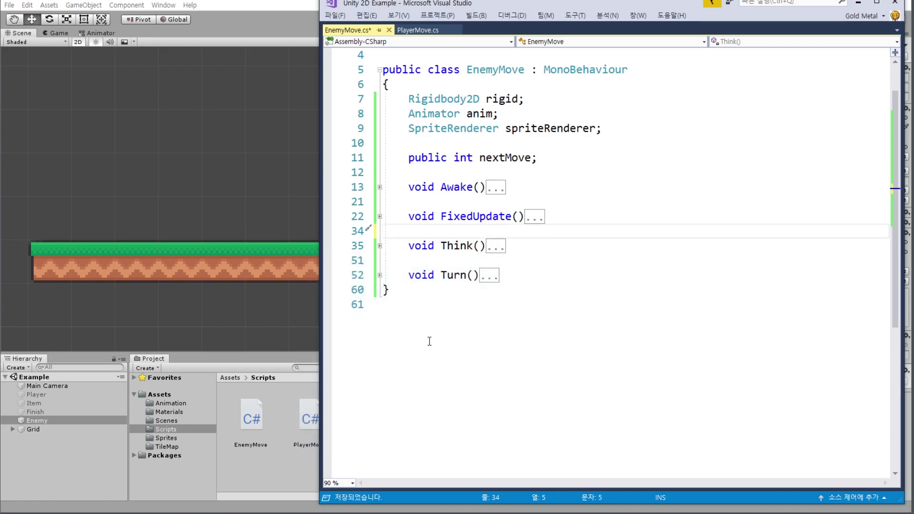
Expand Think, FixedUpdate and Awake again, then return to Unity
{"action": "left_click", "coordinate": [379, 275]}
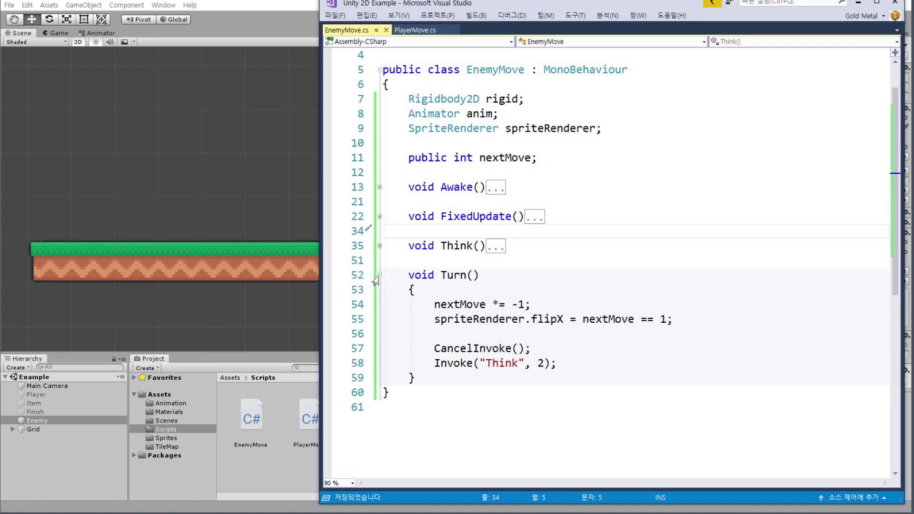
{"action": "left_click", "coordinate": [379, 275]}
{"action": "left_click", "coordinate": [379, 246]}
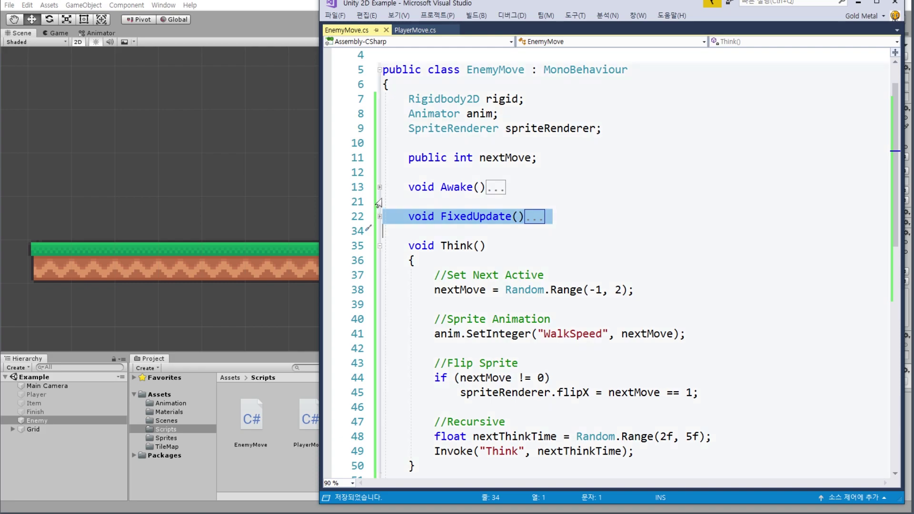
{"action": "left_click", "coordinate": [379, 216]}
{"action": "left_click", "coordinate": [380, 187]}
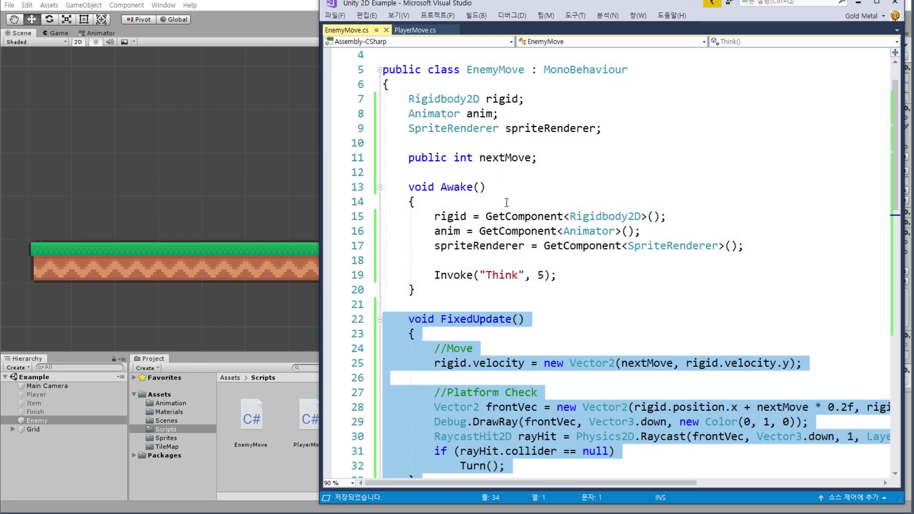
{"action": "left_click", "coordinate": [858, 2]}
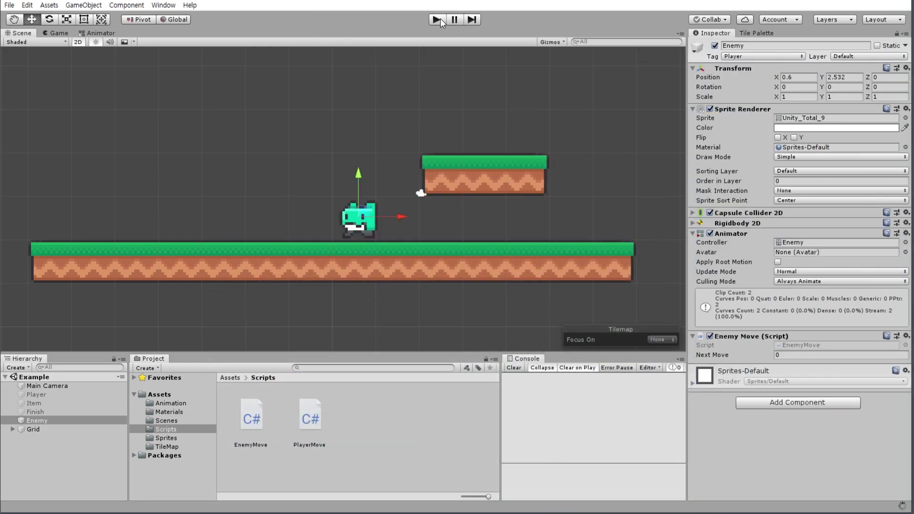
Use File > Save Project, then press Play to run the Example scene with the Enemy
{"action": "left_click", "coordinate": [13, 8]}
{"action": "left_click", "coordinate": [43, 48]}
{"action": "left_click", "coordinate": [10, 6]}
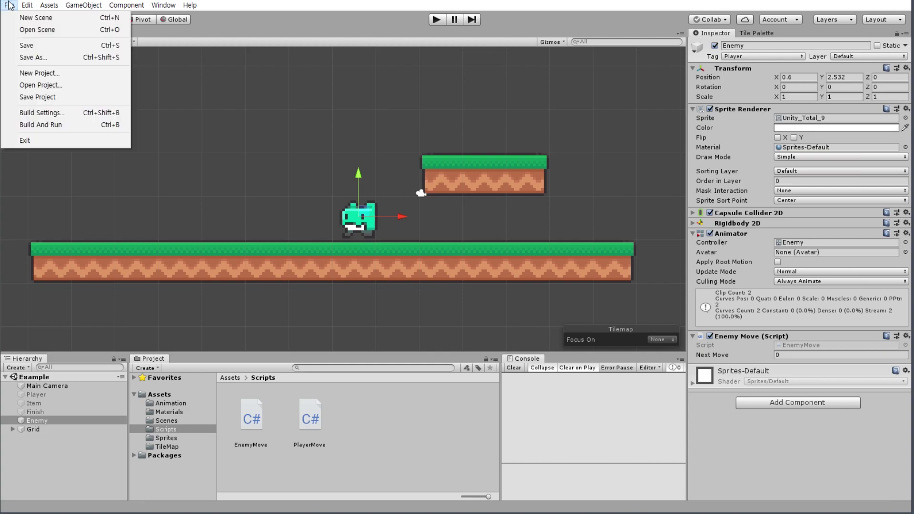
{"action": "left_click", "coordinate": [56, 98]}
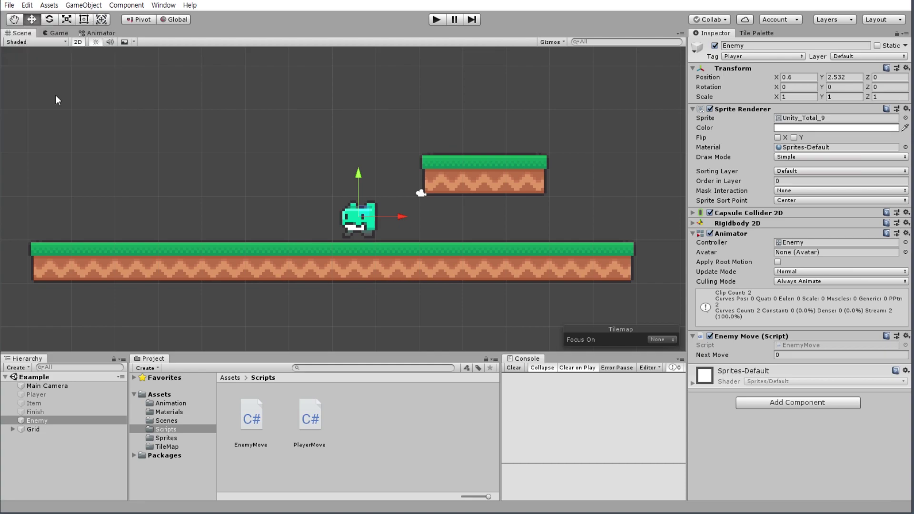
{"action": "left_click", "coordinate": [435, 19]}
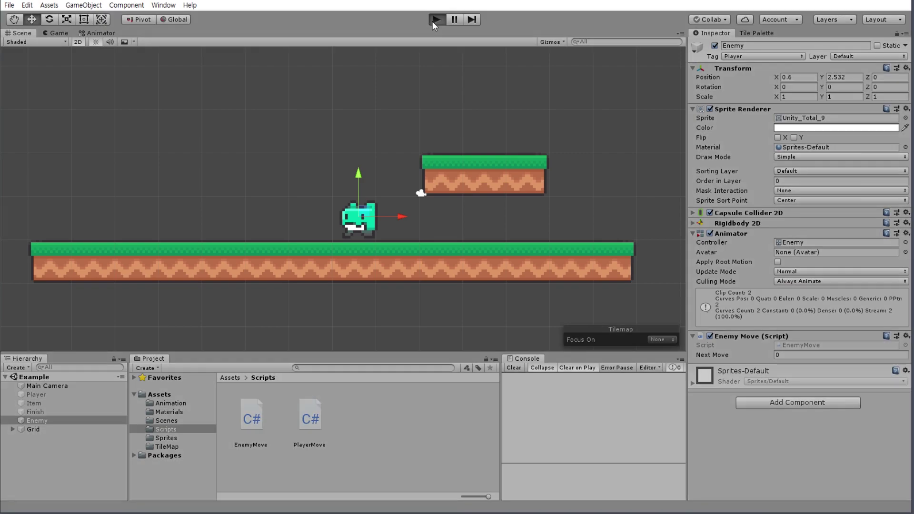